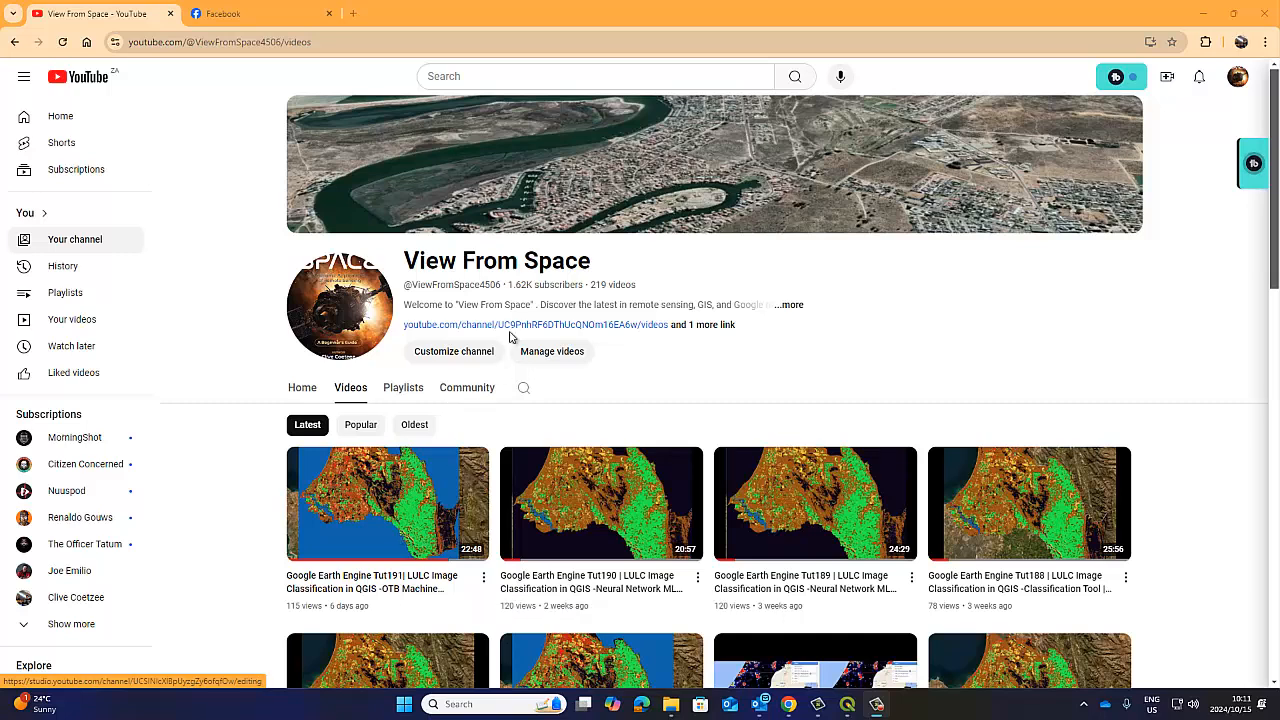
Examine the subscriber and video counts on the View From Space YouTube channel page.
left_click_drag(508, 288, 643, 288)
left_click(537, 298)
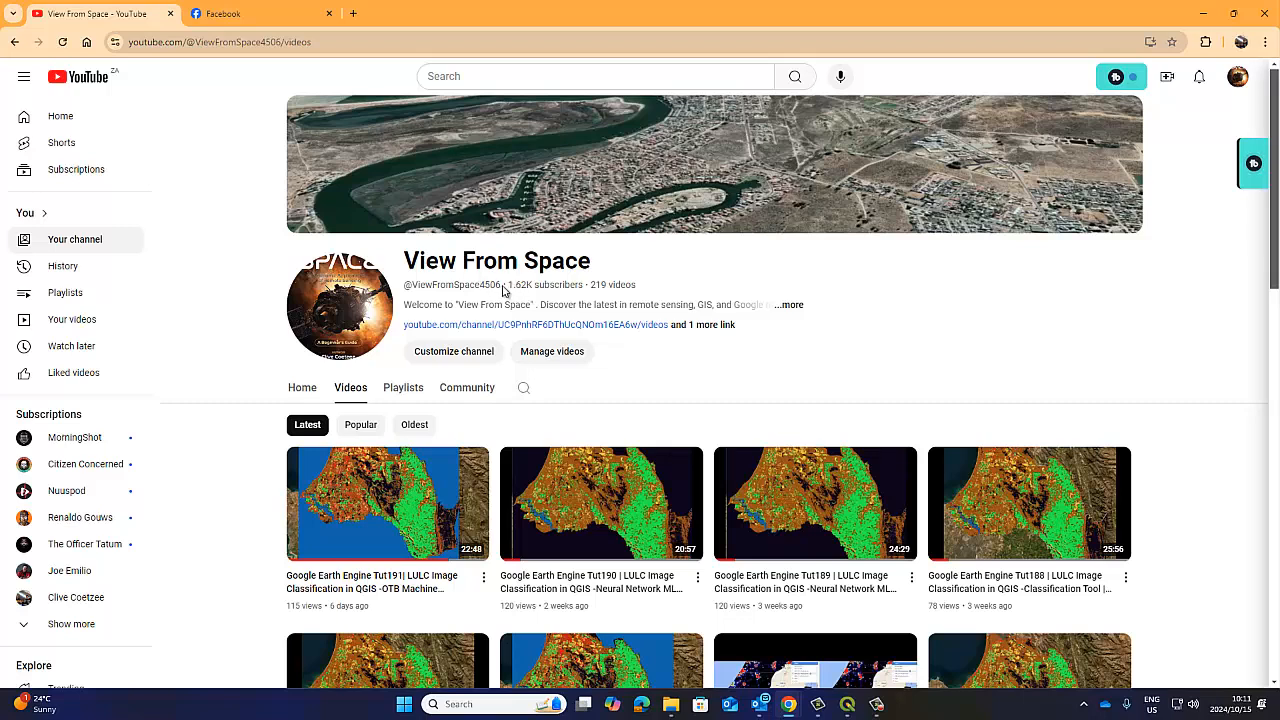
left_click_drag(531, 284, 640, 288)
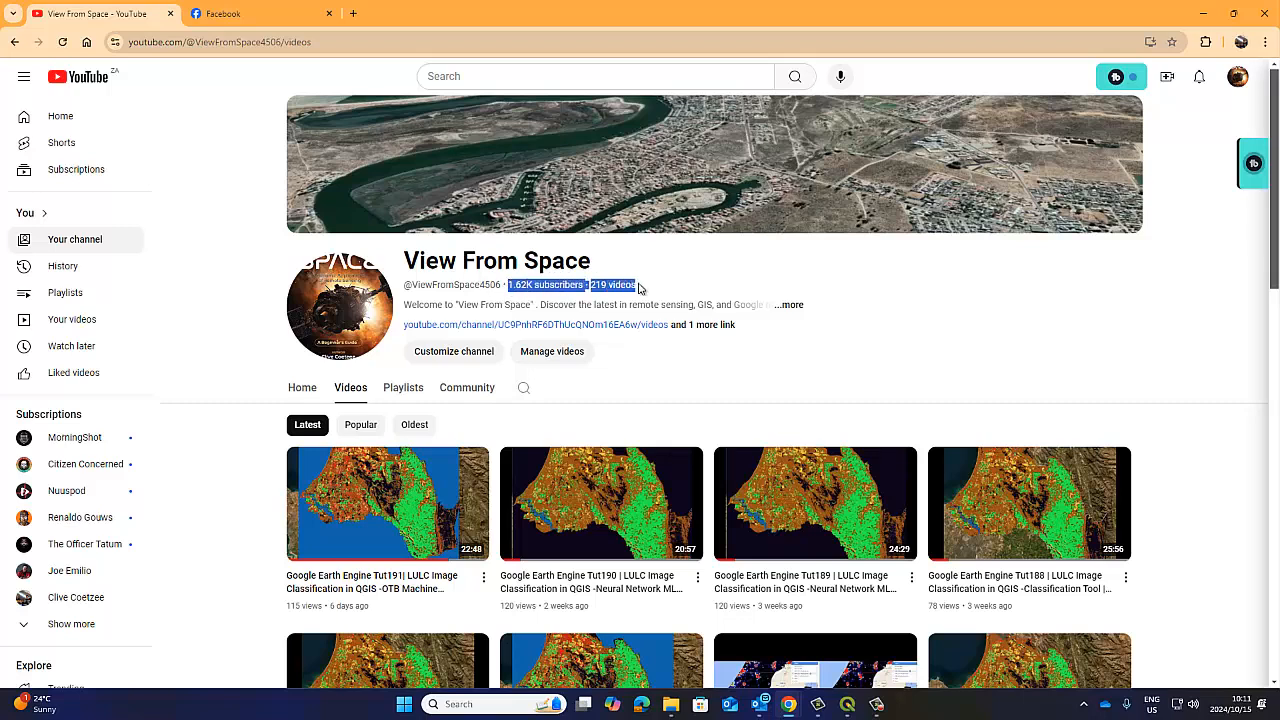
left_click(538, 284)
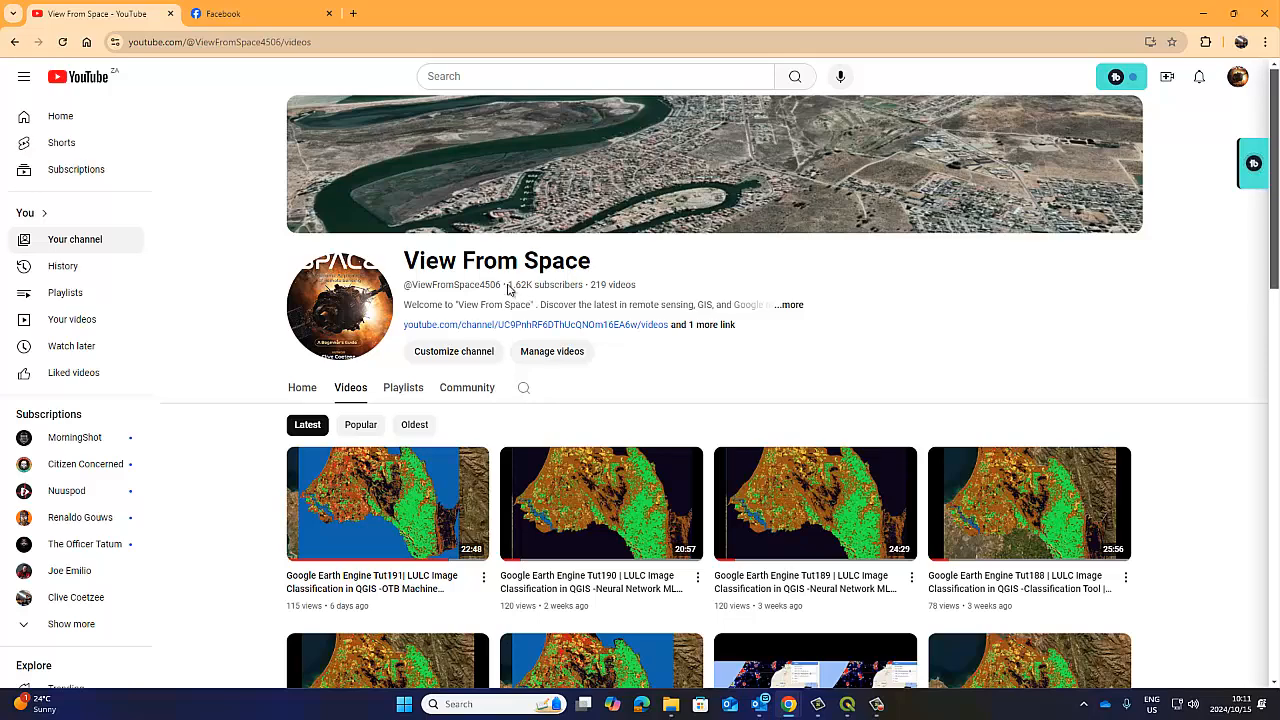
left_click_drag(508, 289, 651, 284)
left_click(551, 285)
Look over the posts on the Facebook profile and return to the YouTube channel page.
left_click(268, 16)
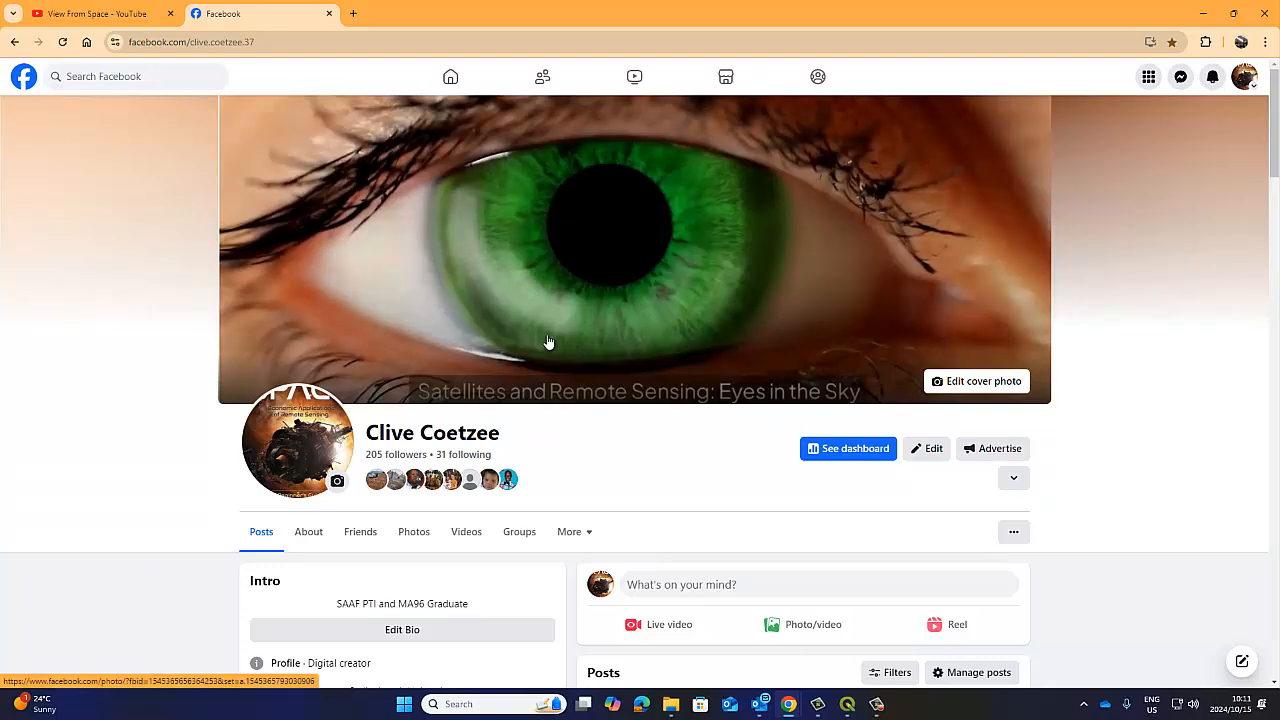
scroll(726, 429, "down", 5)
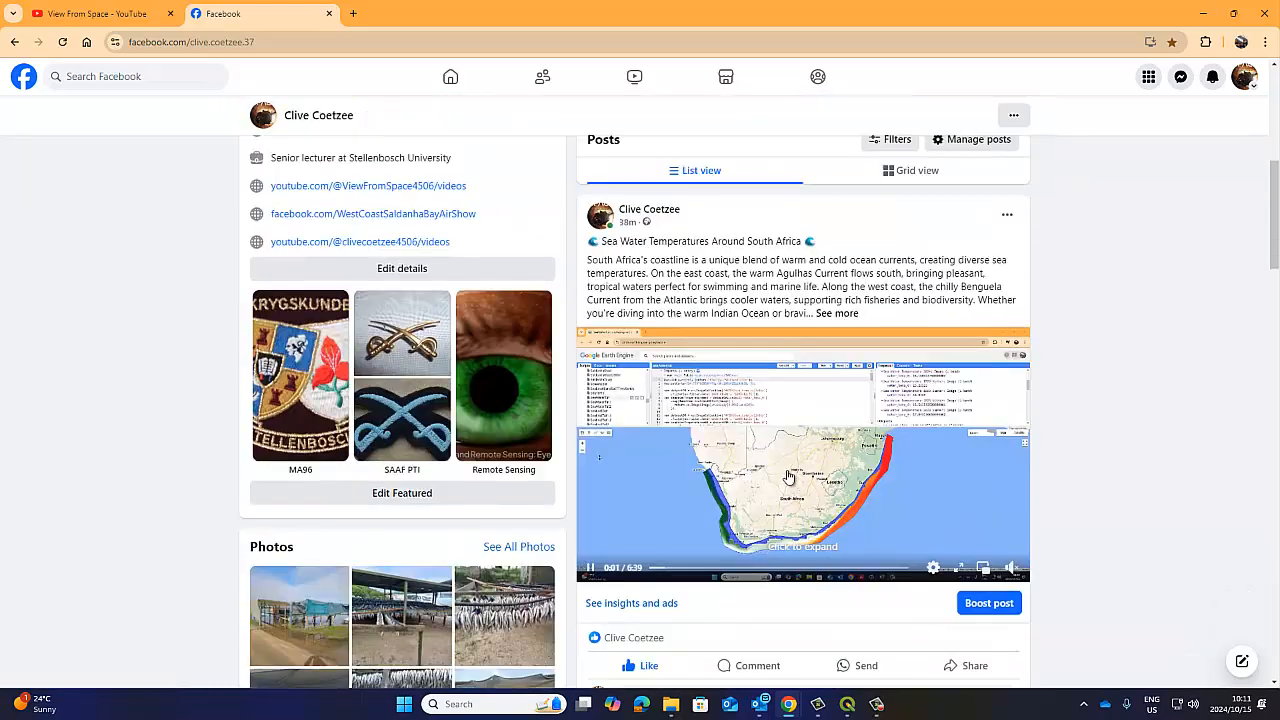
scroll(791, 483, "up", 5)
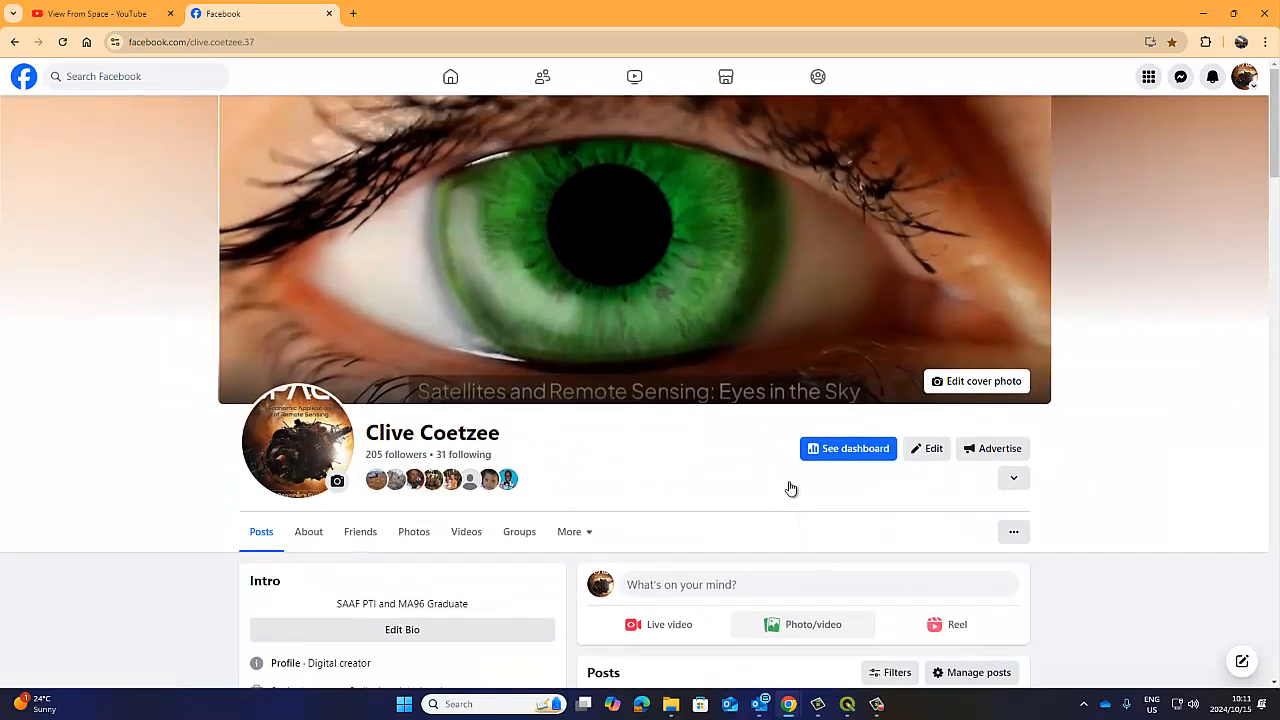
left_click(116, 15)
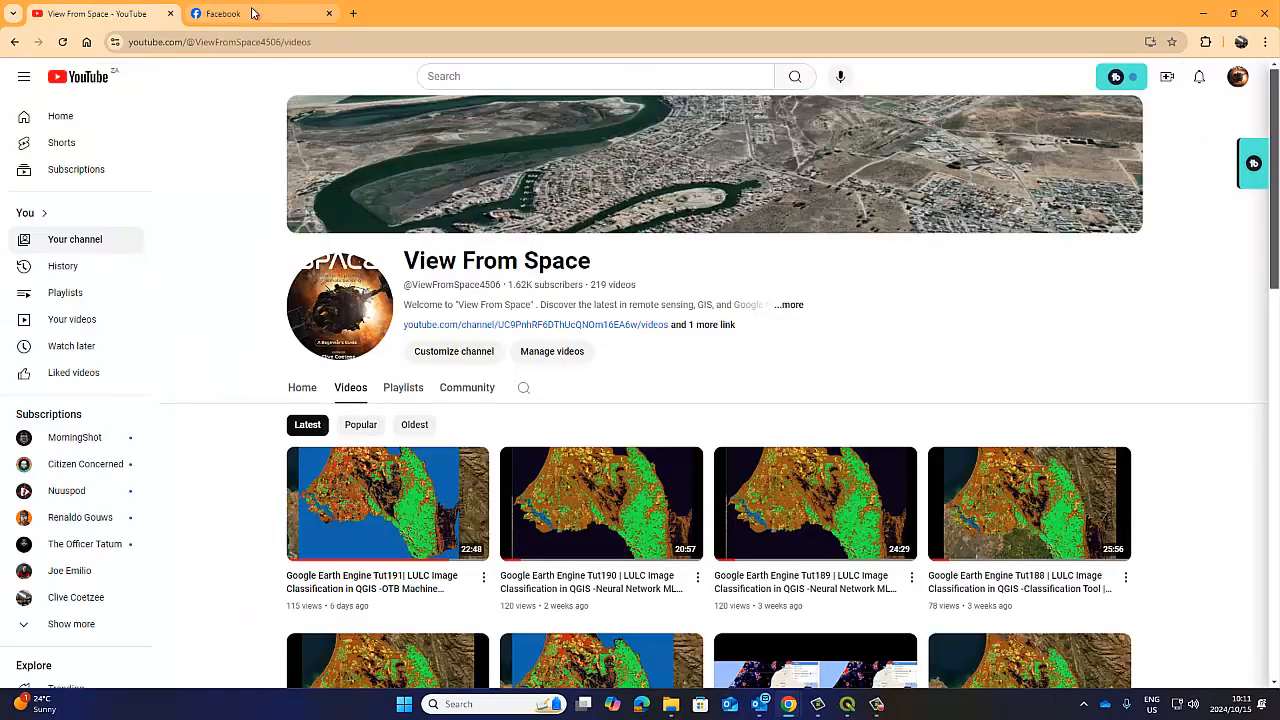
mouse_move(253, 13)
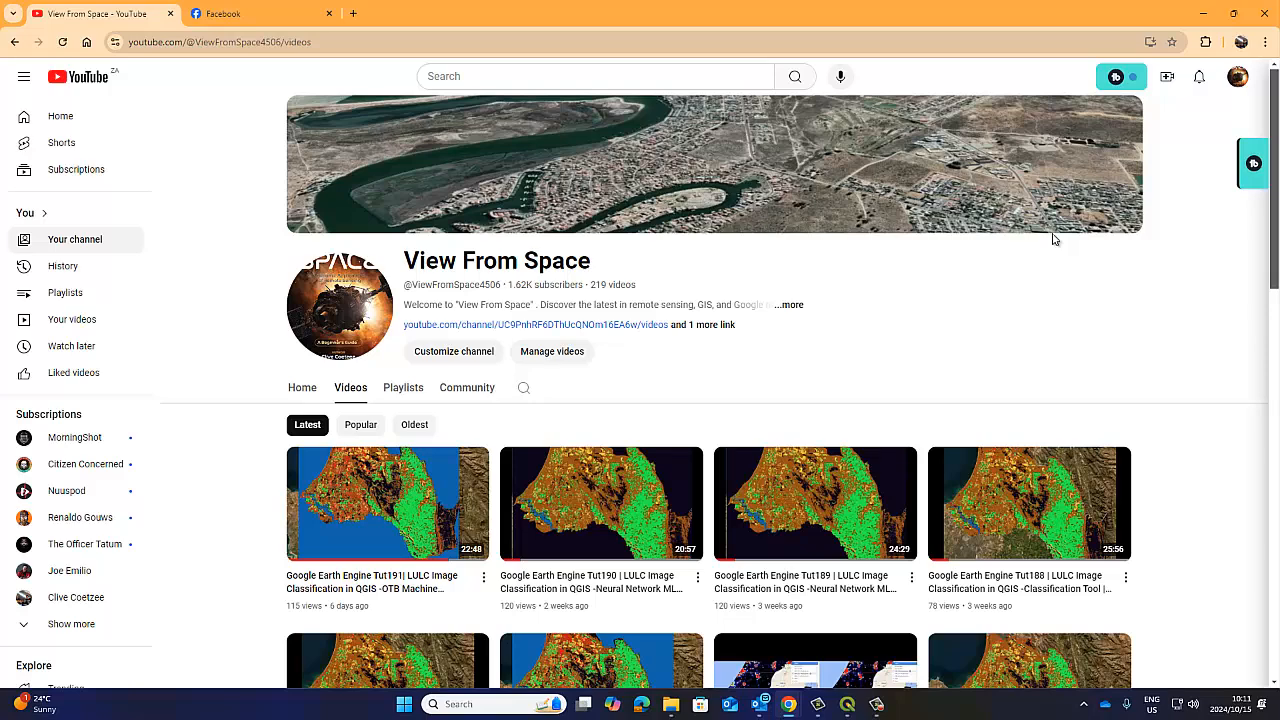
Switch to QGIS and inspect the bands of the sentinelban_stack_raster layer and the training polygons beneath REETrainingRaster.
left_click(848, 713)
left_click_drag(558, 241, 567, 251)
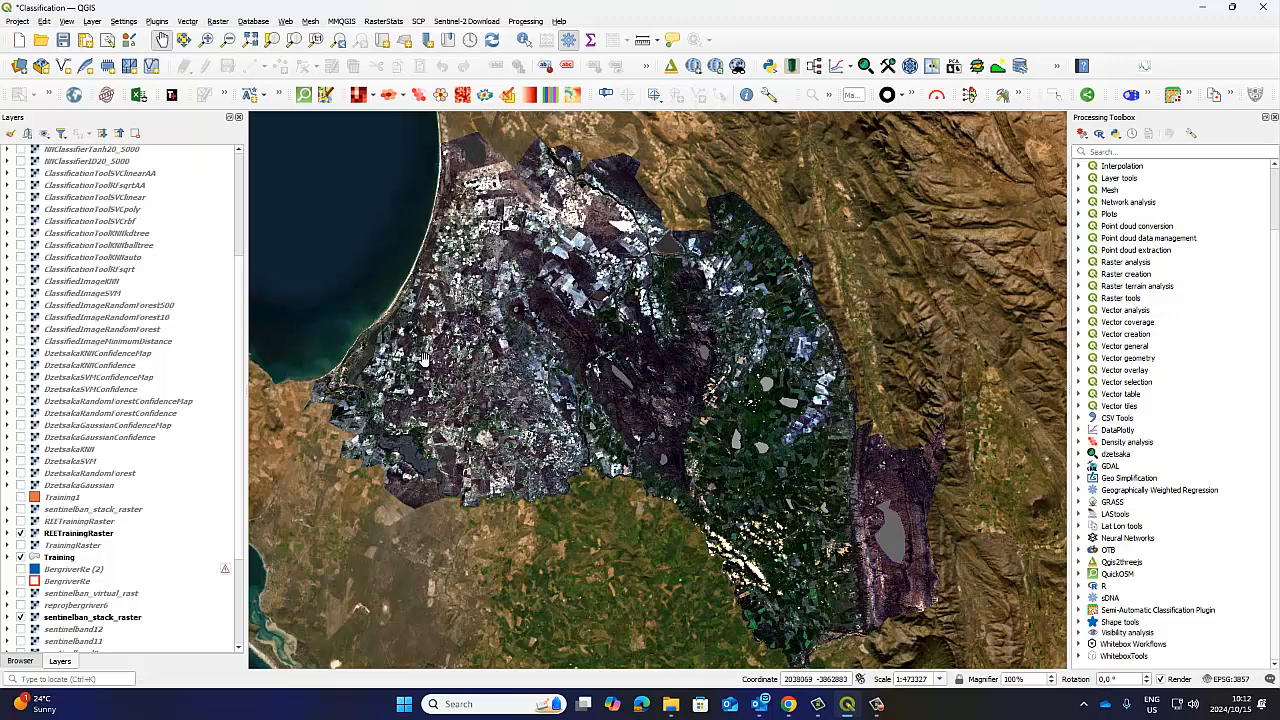
scroll(92, 562, "down", 3)
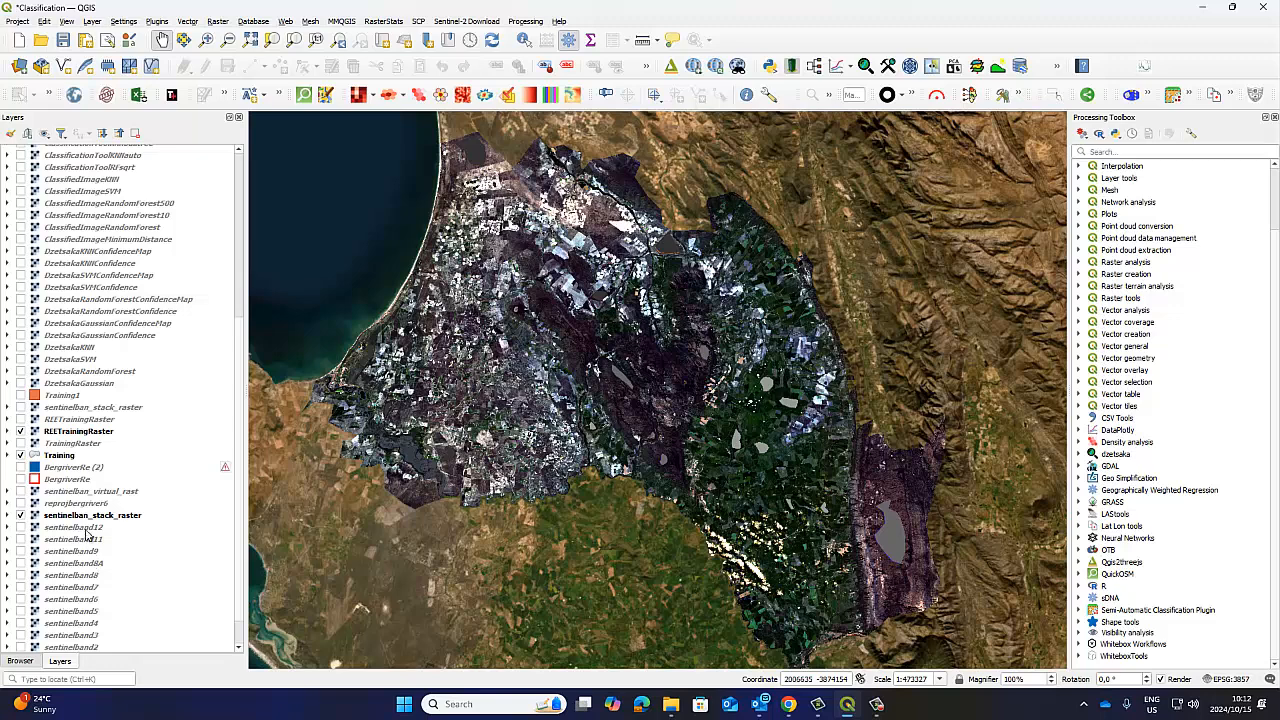
left_click(86, 517)
right_click(60, 519)
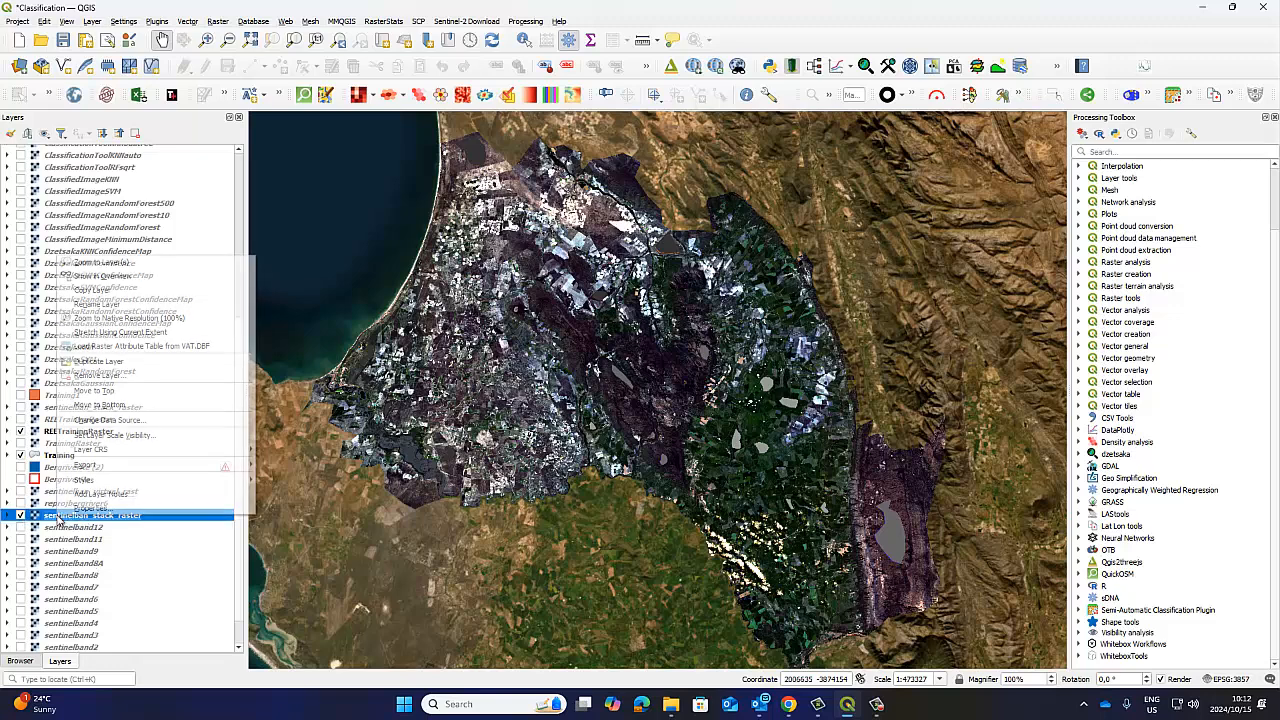
left_click(8, 515)
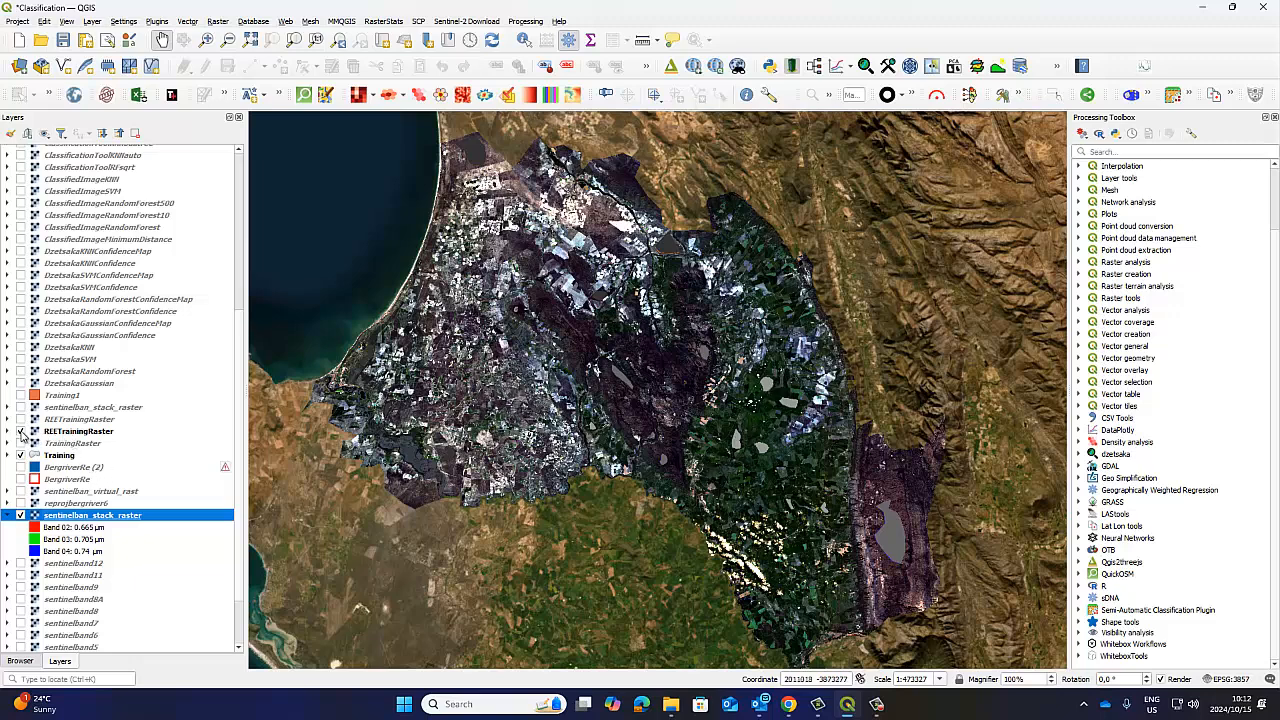
left_click(21, 432)
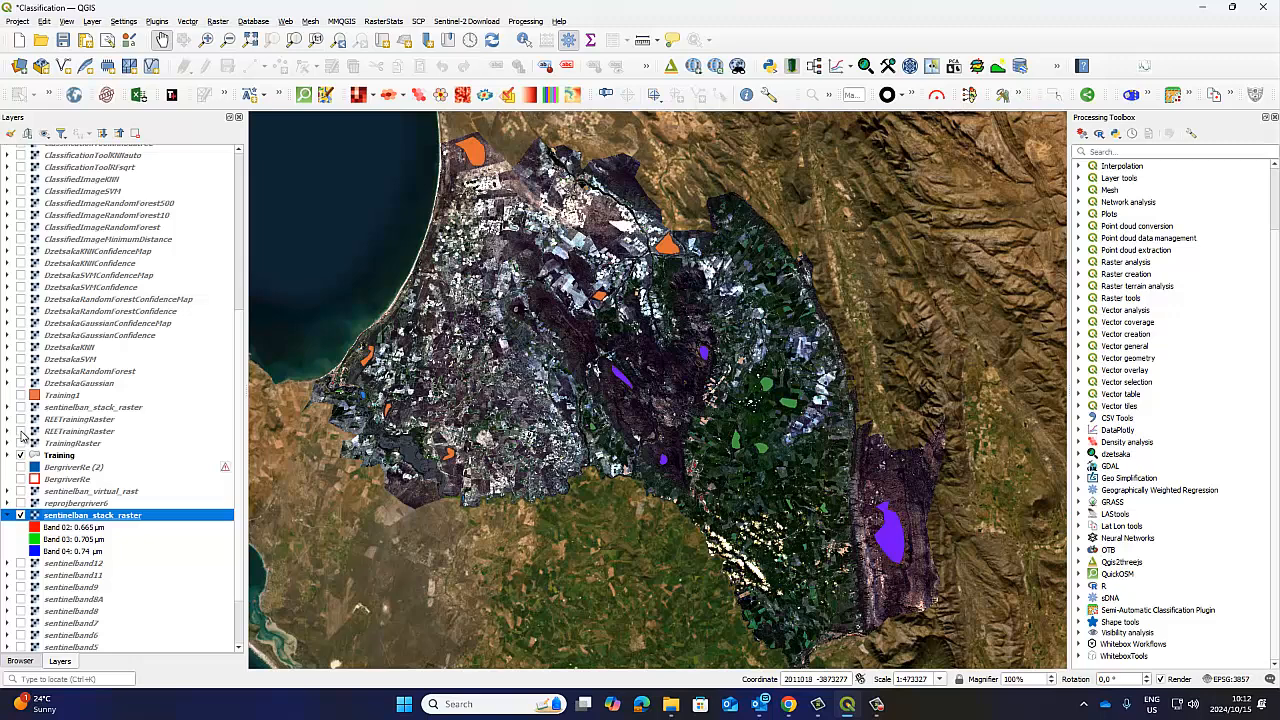
left_click(21, 432)
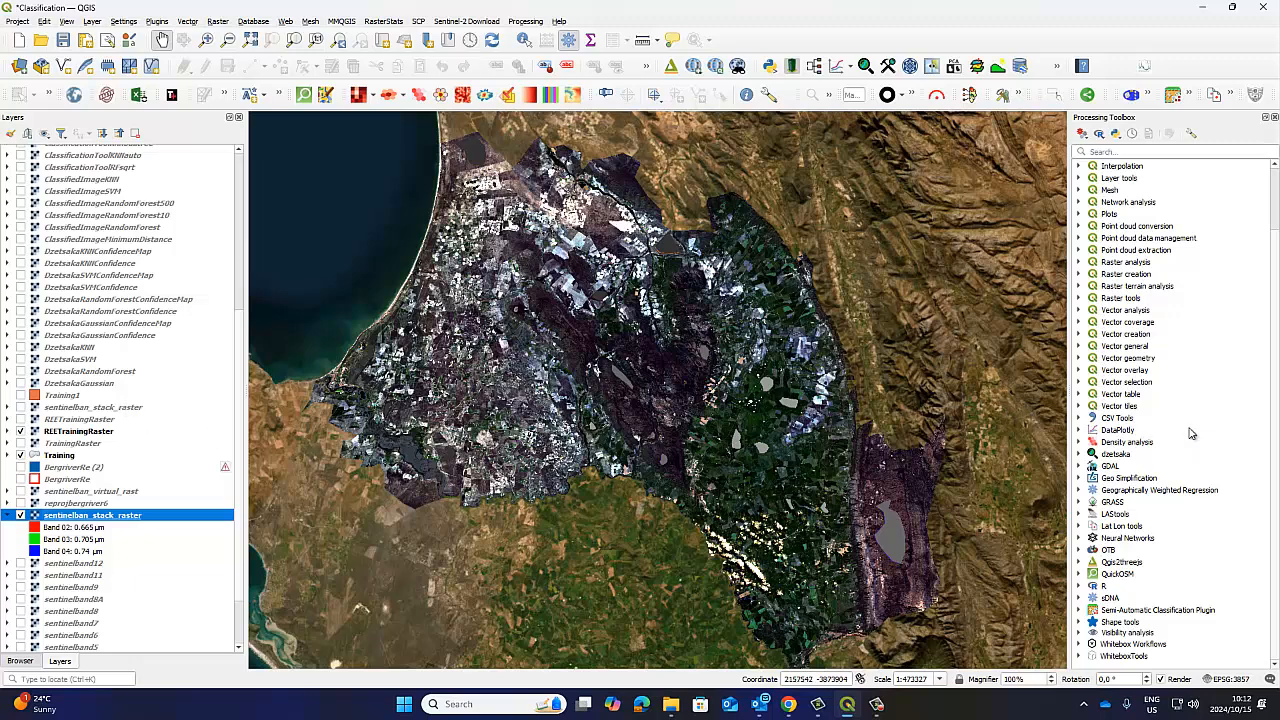
Expand the OTB provider and its Learning group to list the available classification algorithms.
scroll(1190, 433, "up", 2)
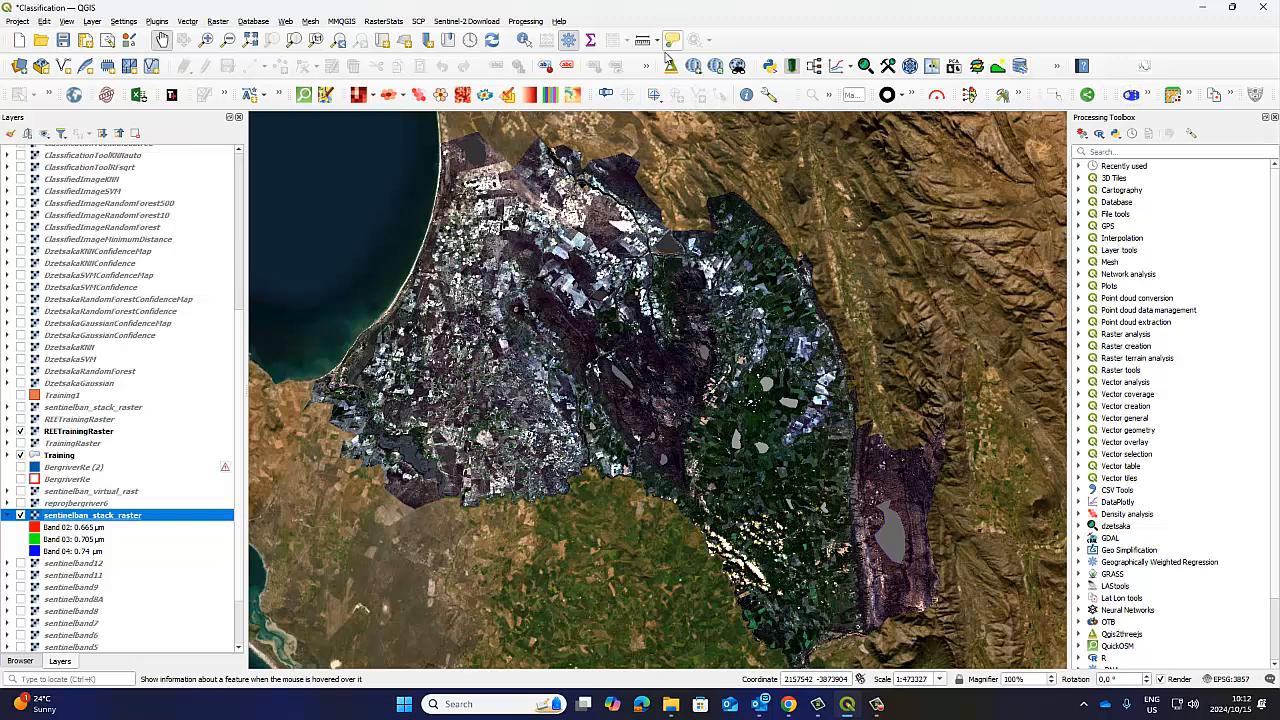
scroll(1152, 378, "down", 2)
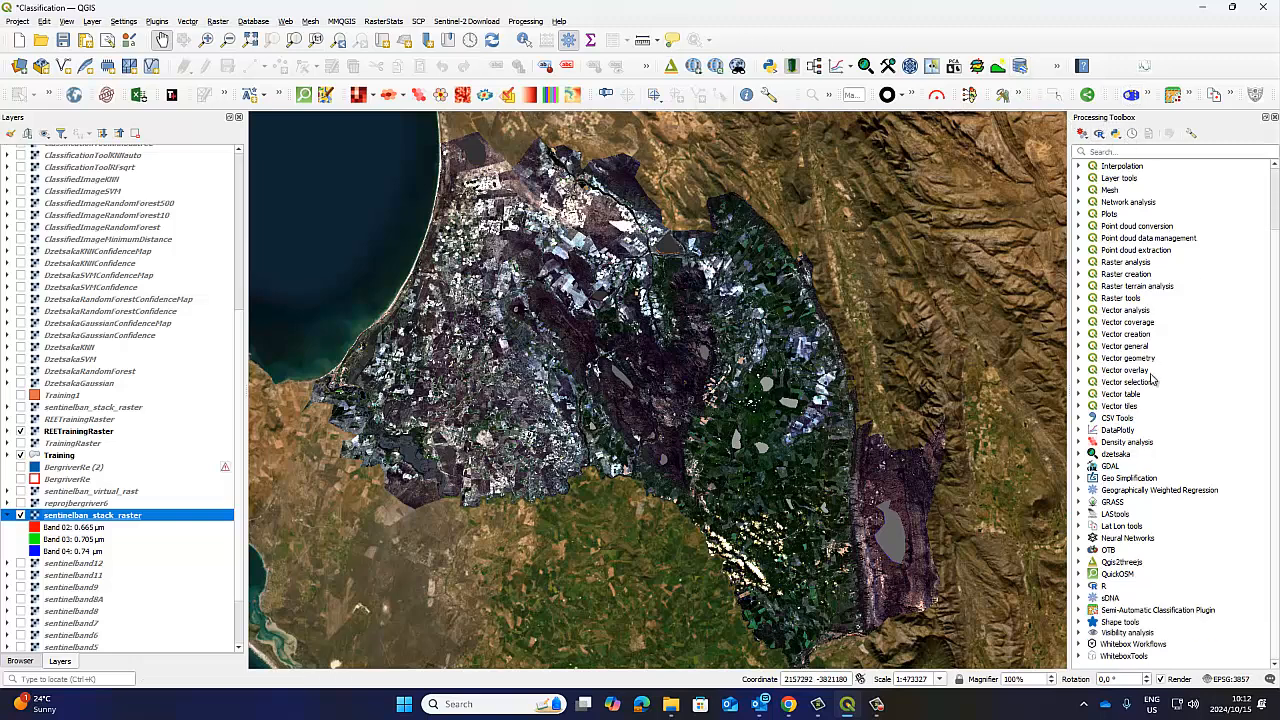
left_click(1079, 550)
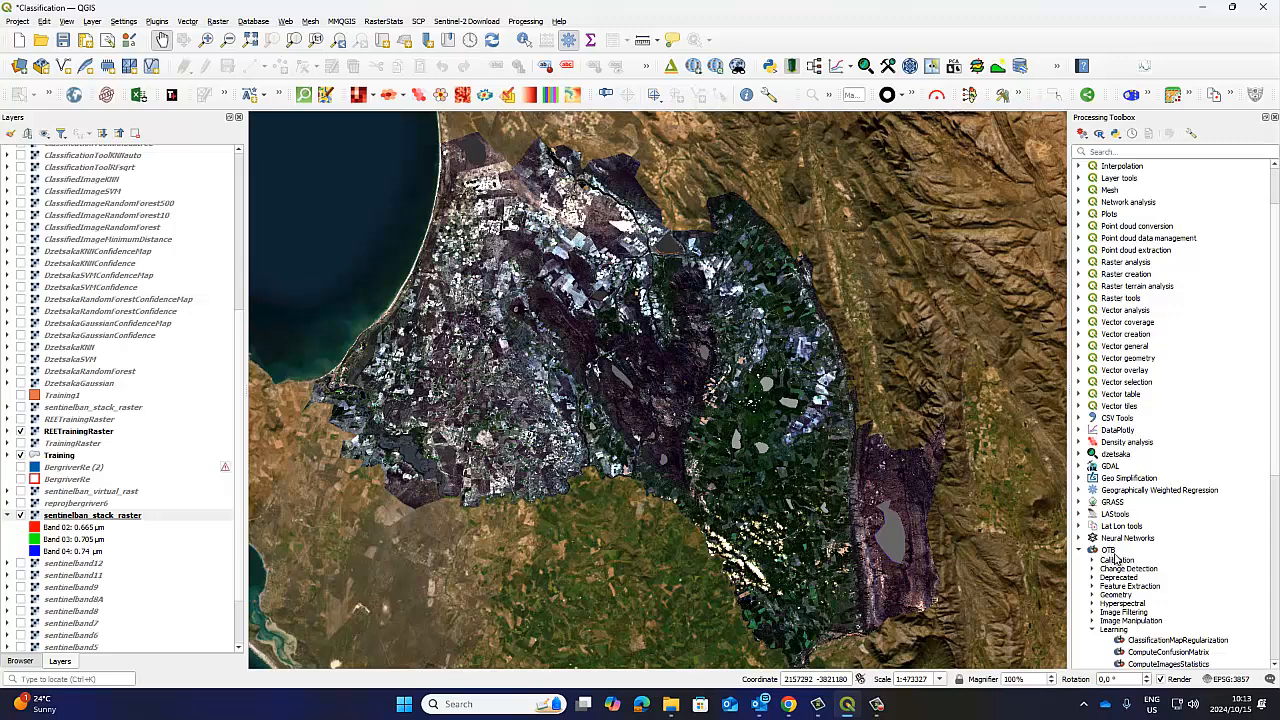
scroll(1140, 530, "down", 2)
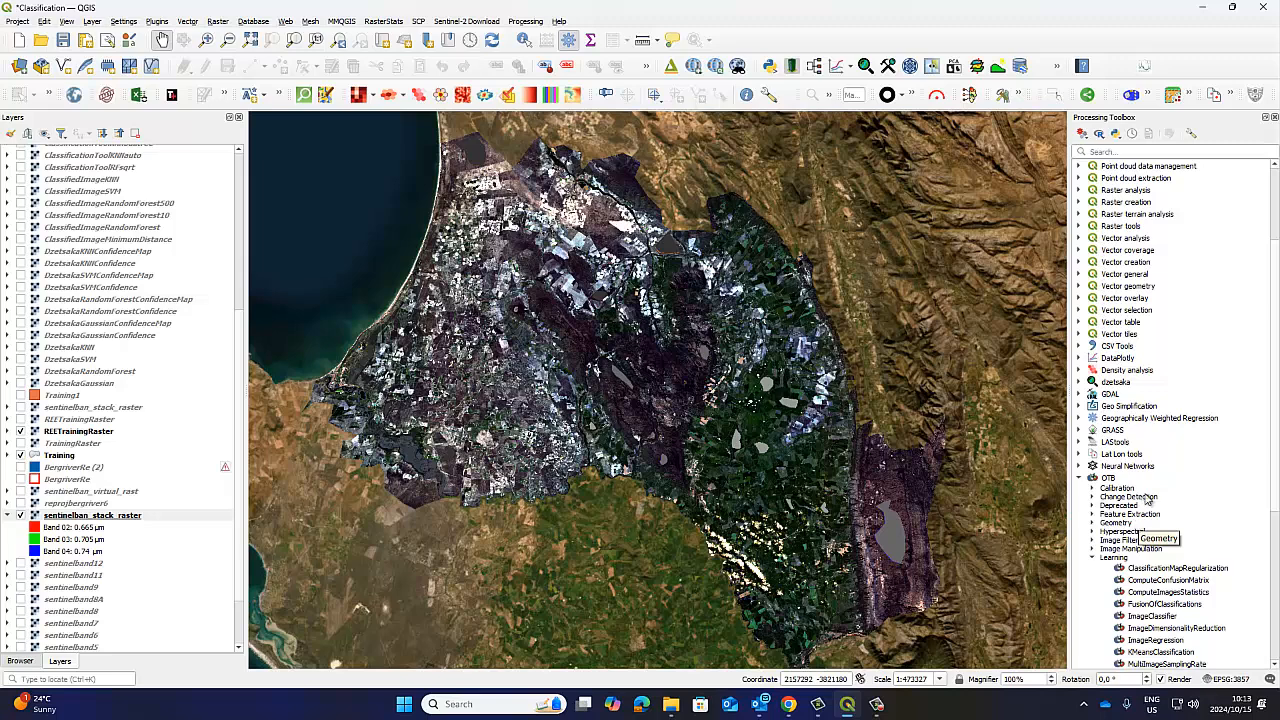
left_click(1110, 482)
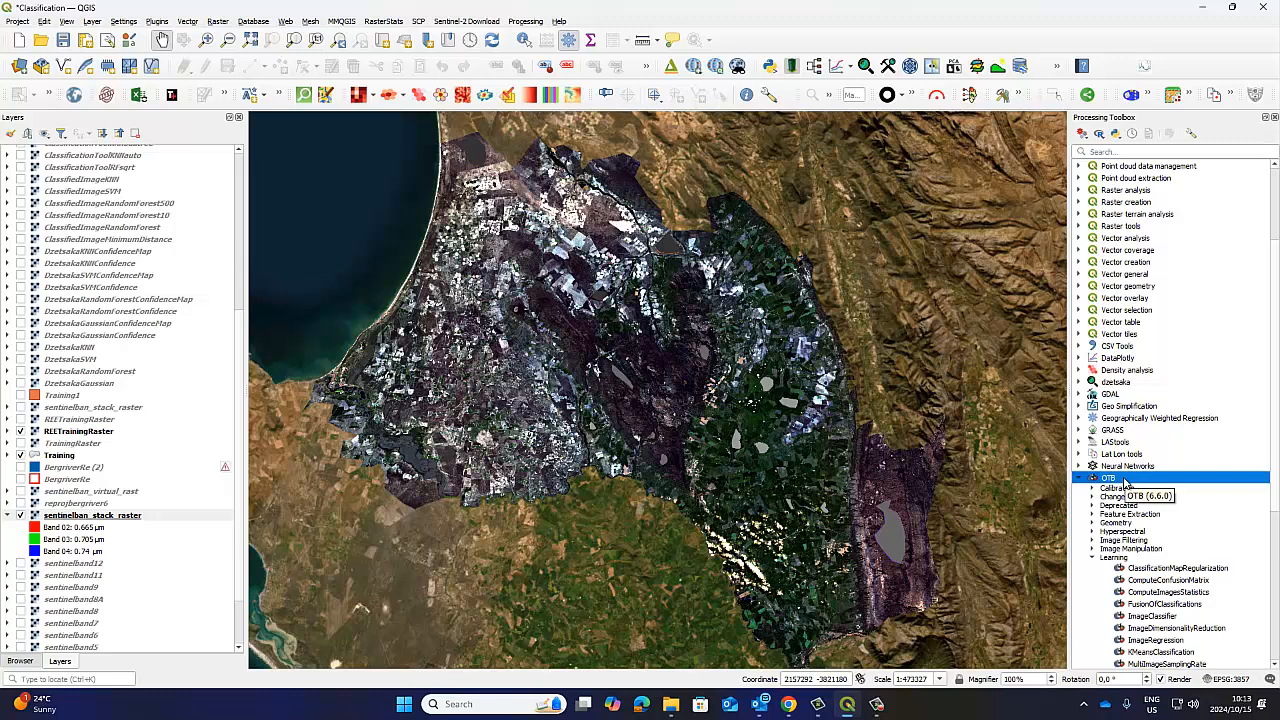
scroll(1125, 484, "down", 4)
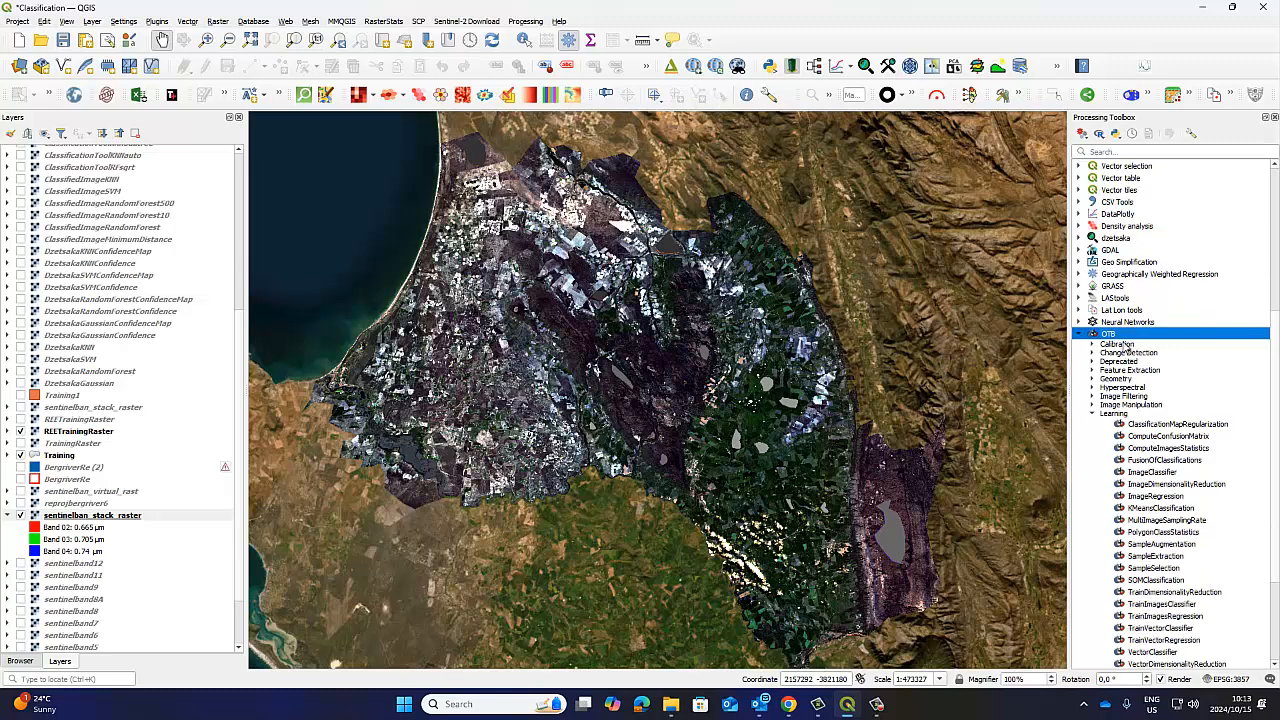
left_click(1094, 414)
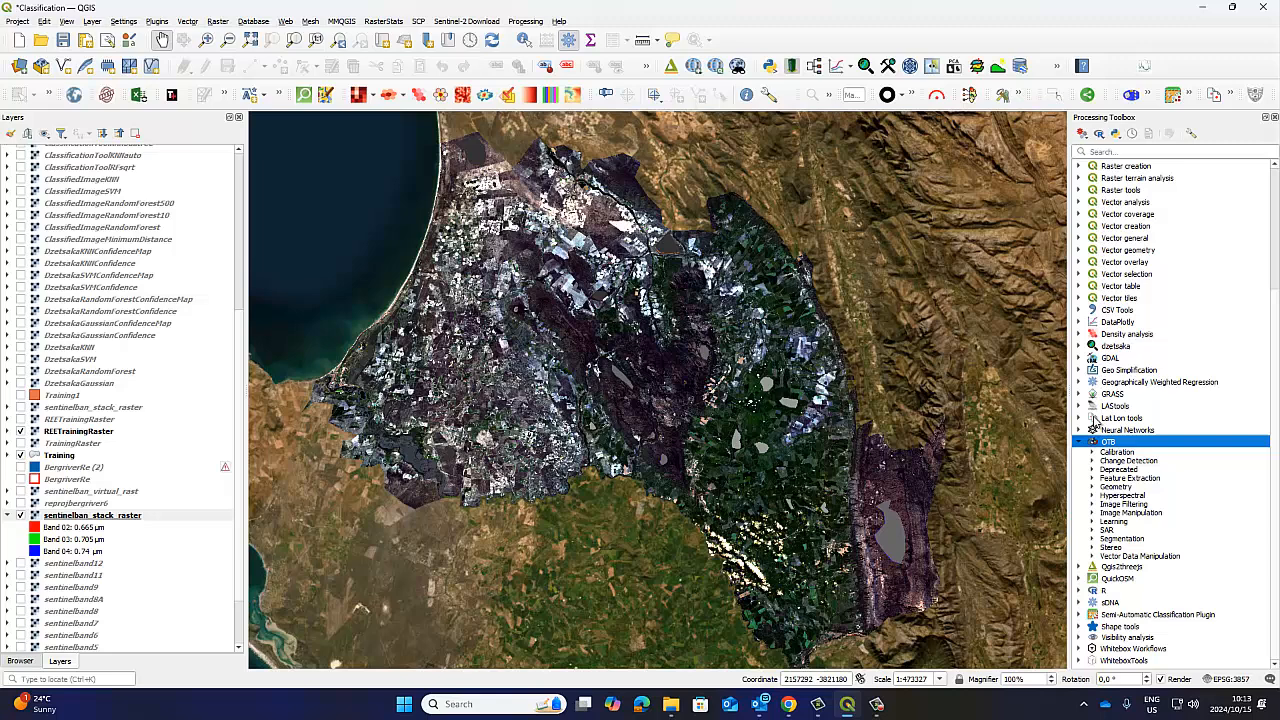
left_click(1093, 522)
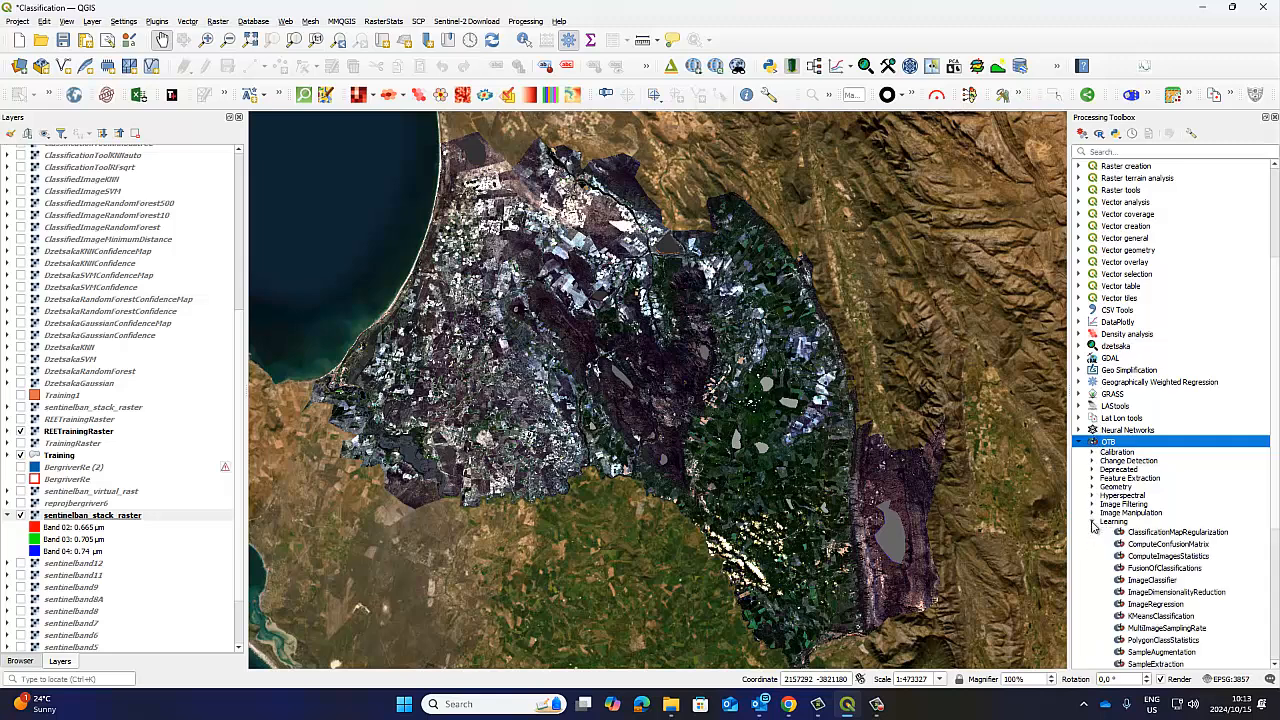
scroll(1093, 527, "down", 2)
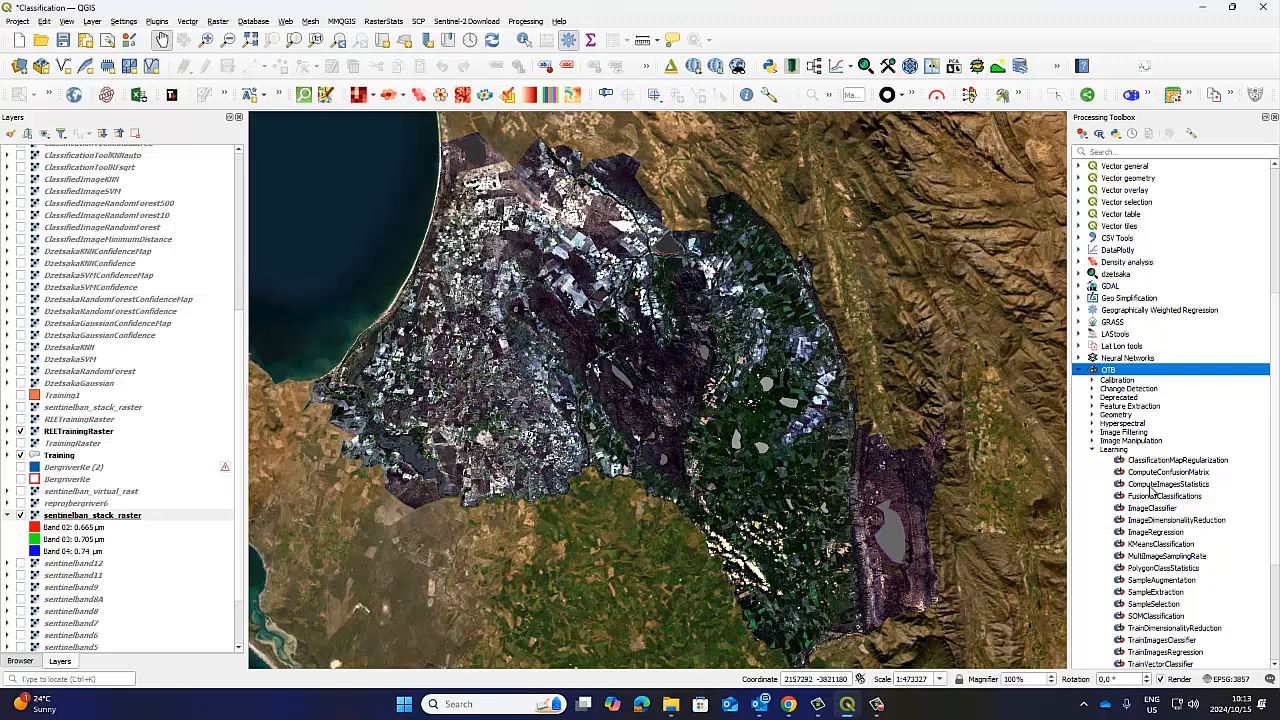
scroll(1153, 491, "down", 3)
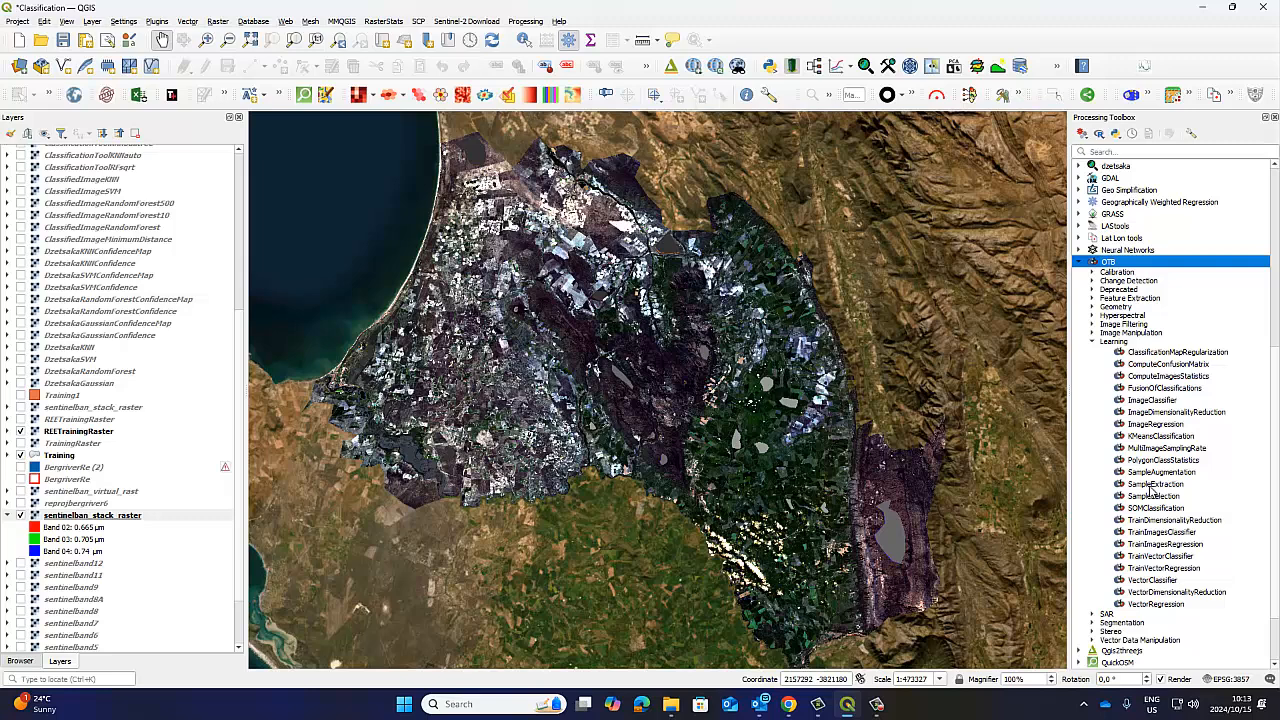
Locate the ComputeImagesStatistics, TrainImagesClassifier and ImageClassifier algorithms in the OTB Learning group.
left_click(1156, 377)
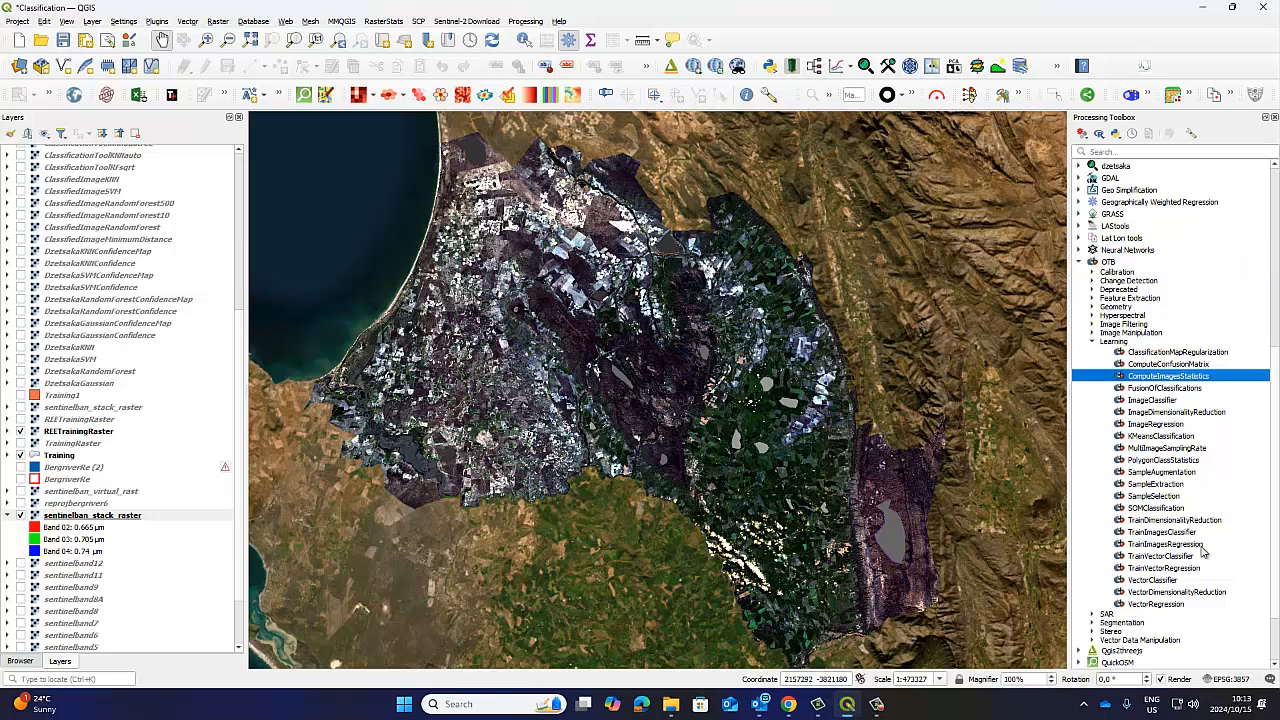
left_click(1147, 535)
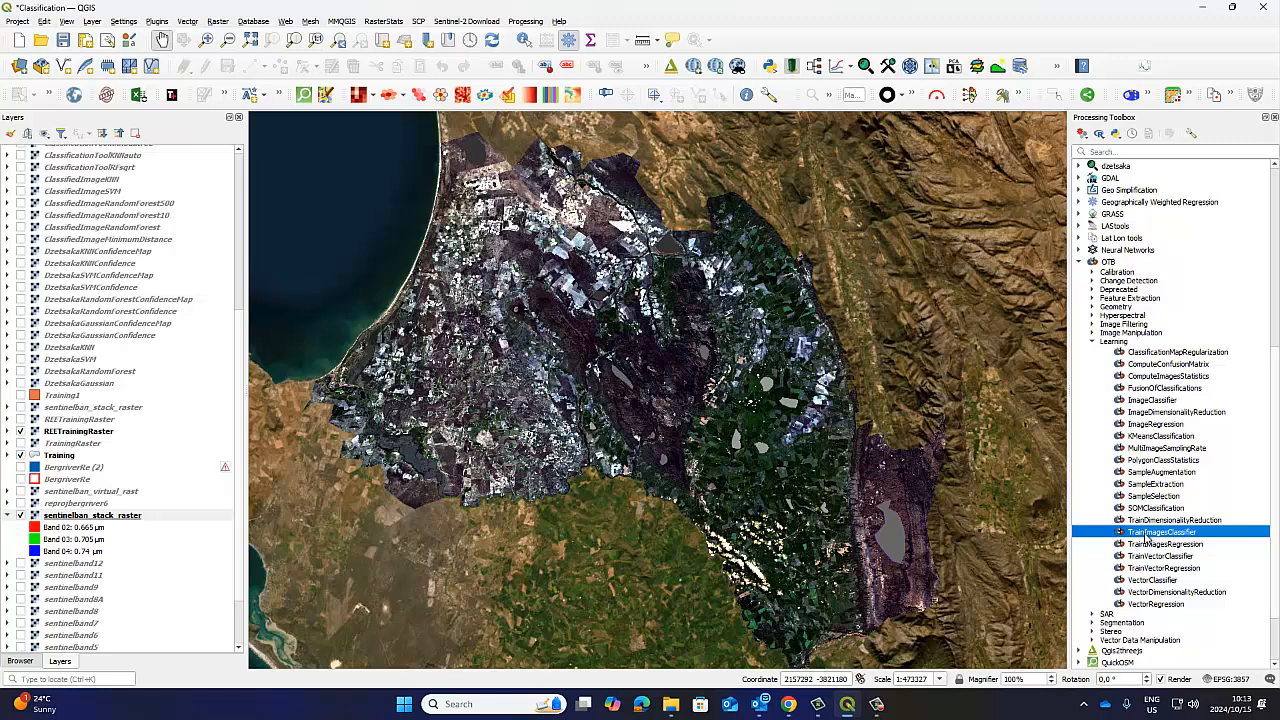
left_click(1155, 401)
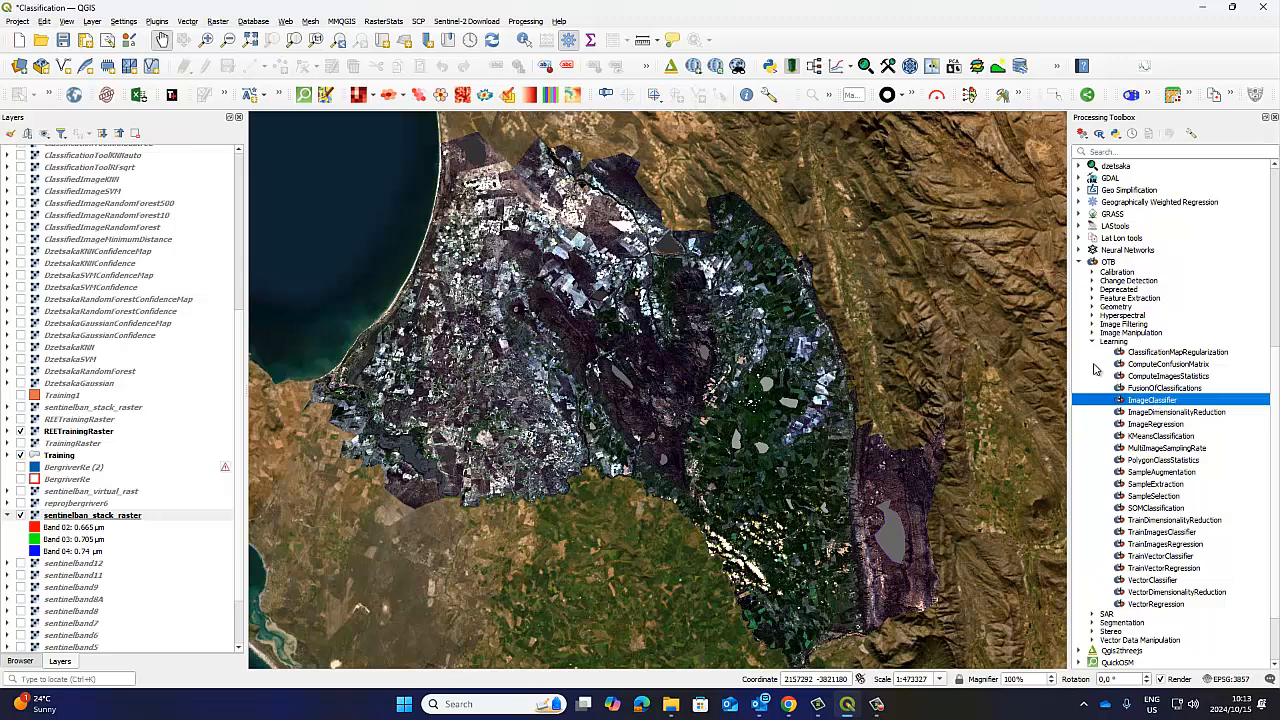
Collapse the band legend of the sentinelban_stack_raster layer and look over the image on the map.
left_click(7, 515)
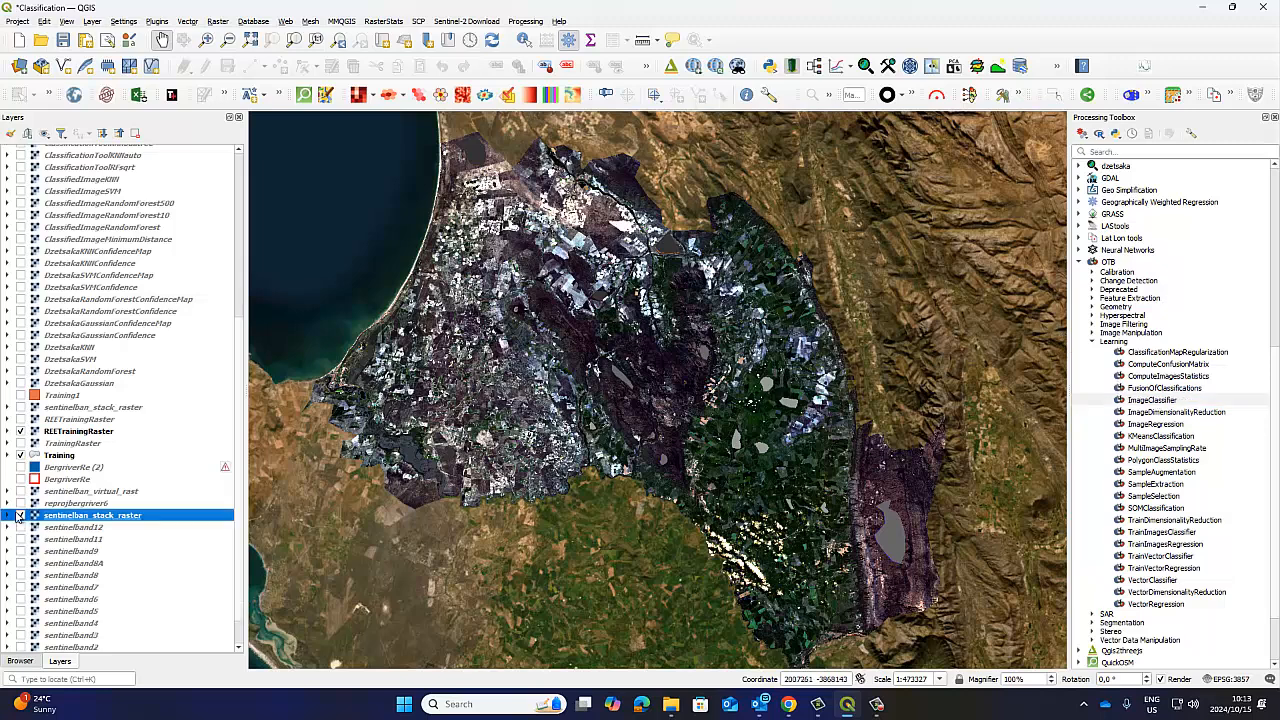
left_click_drag(636, 383, 632, 393)
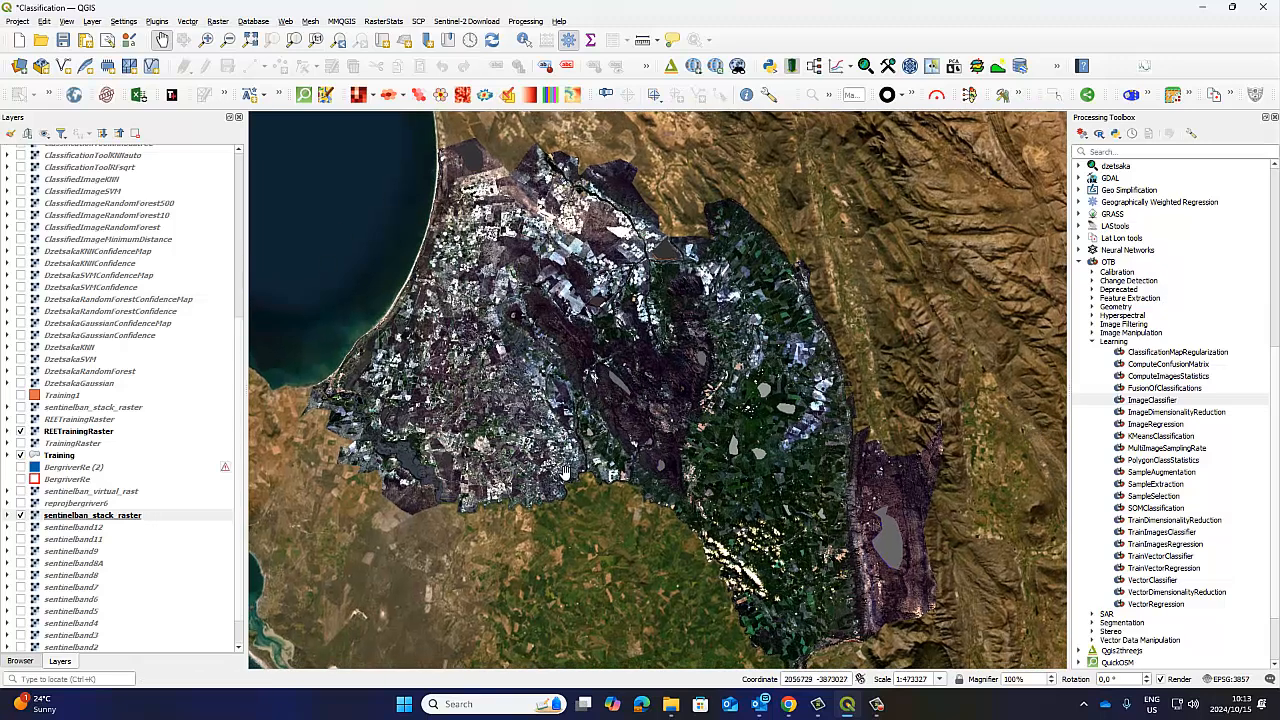
left_click_drag(805, 553, 805, 539)
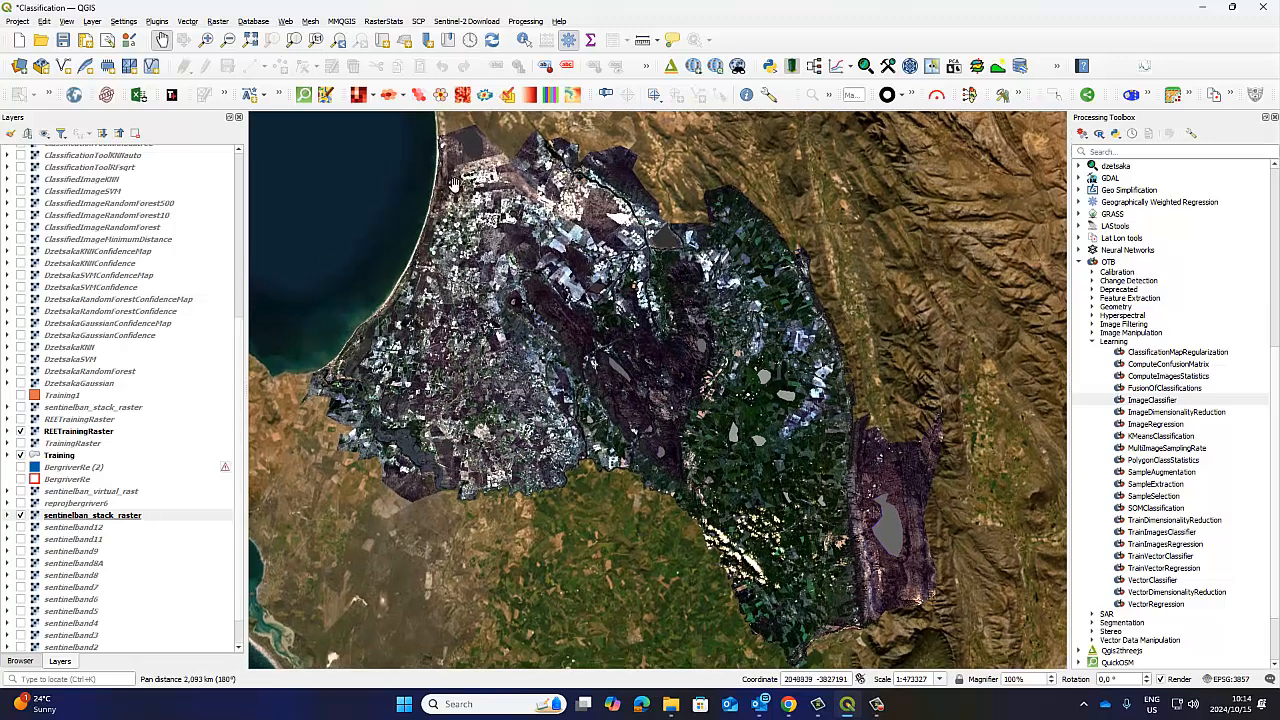
Open the OTB ComputeImagesStatistics algorithm and select sentinelban_stack_raster as its input image.
left_click(1155, 377)
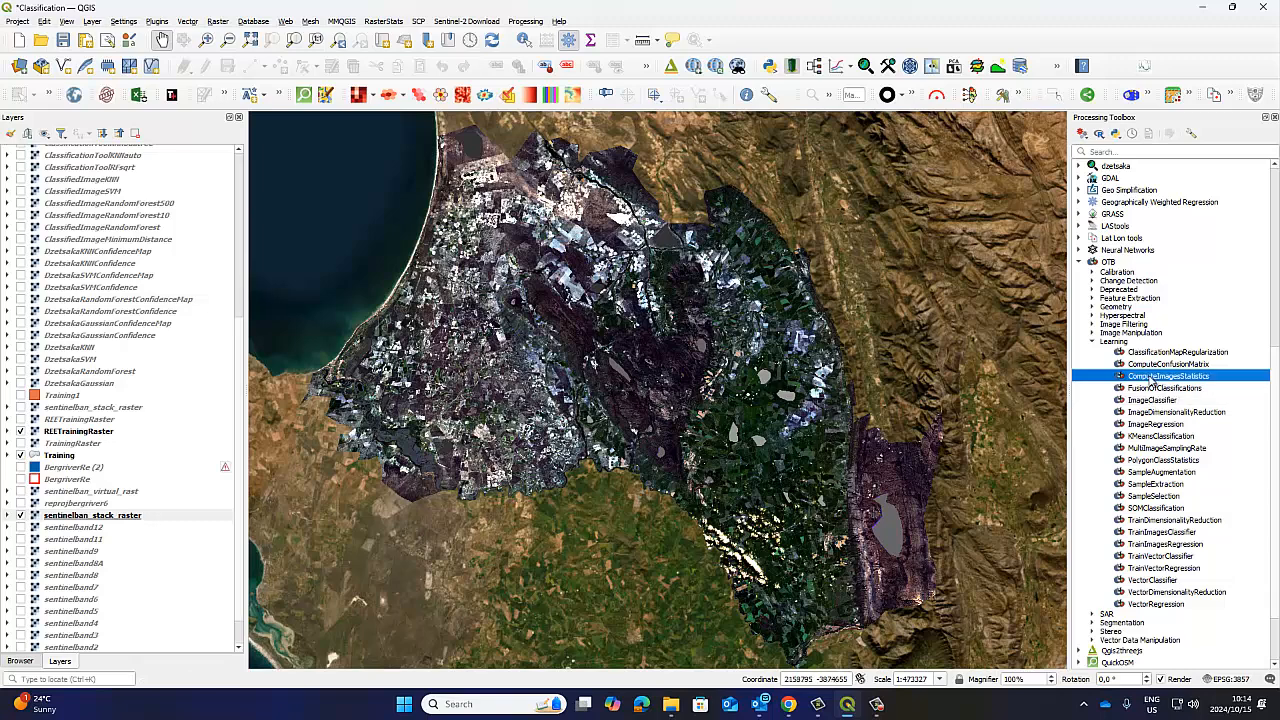
double_click(1155, 377)
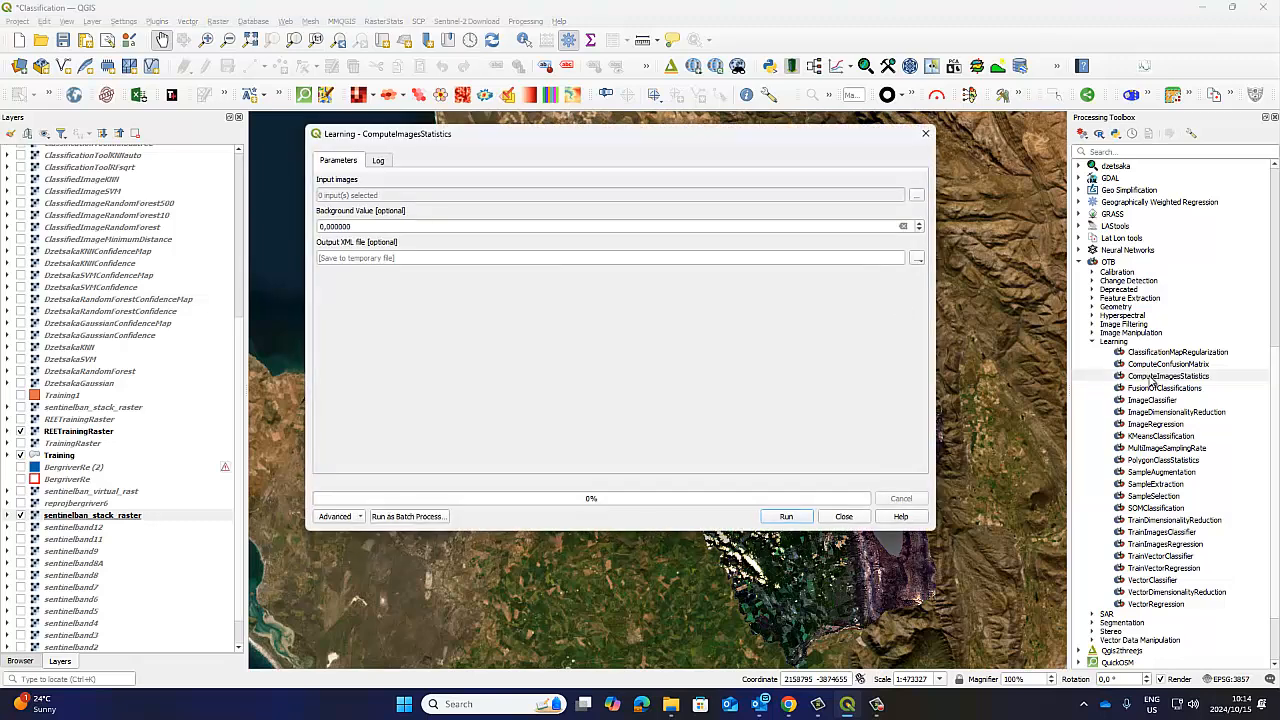
left_click(916, 196)
scroll(477, 345, "down", 10)
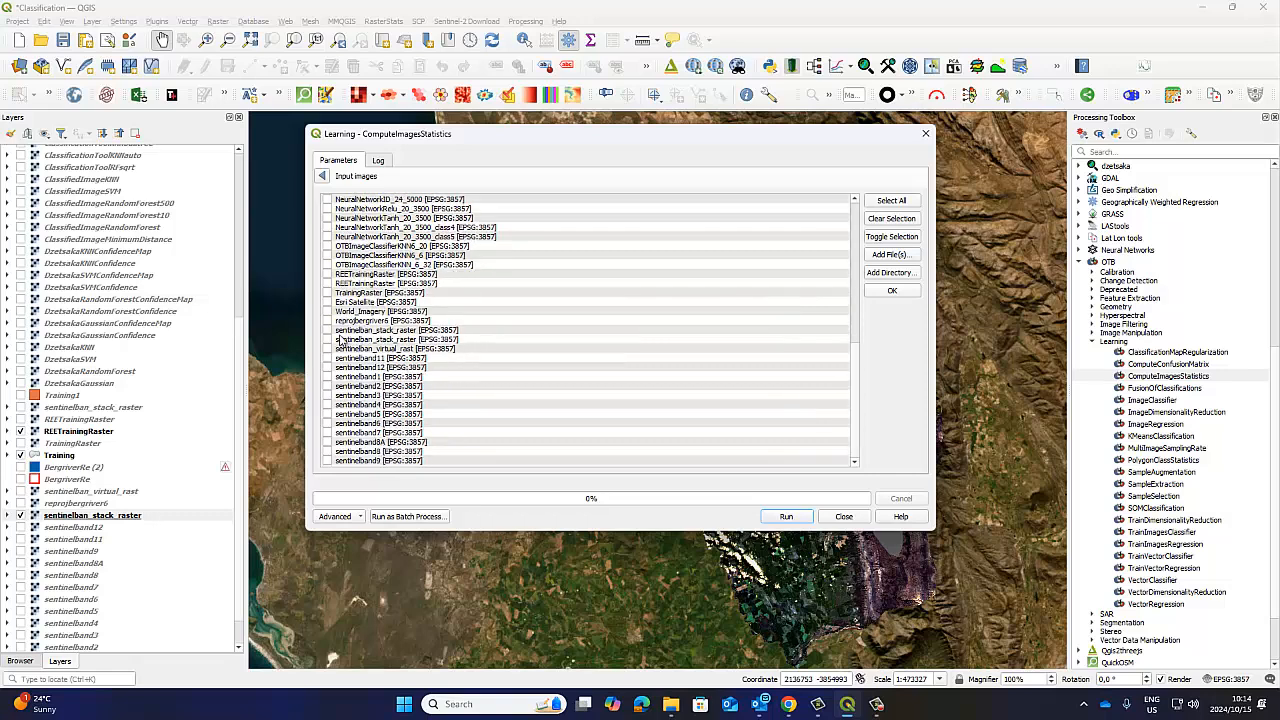
left_click(337, 334)
left_click(322, 177)
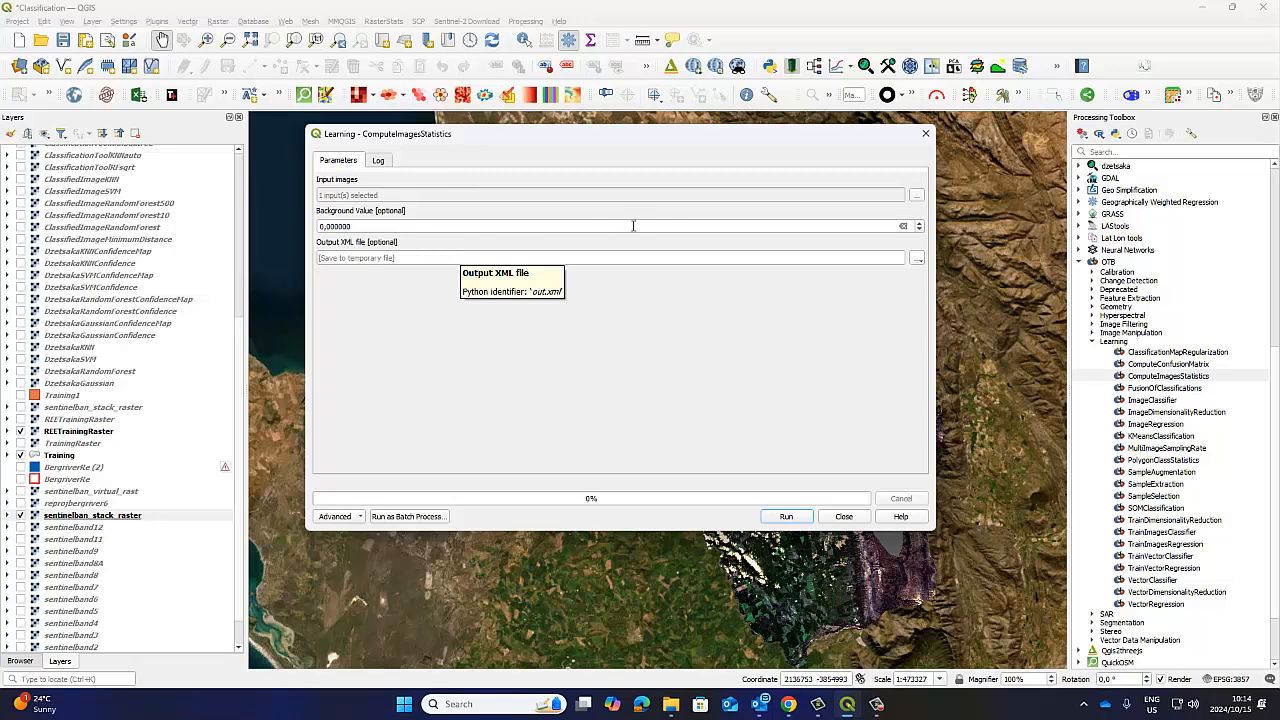
Set the statistics output to an XML file named SentinelStackStats.xml in the Image Classification folder.
left_click(918, 260)
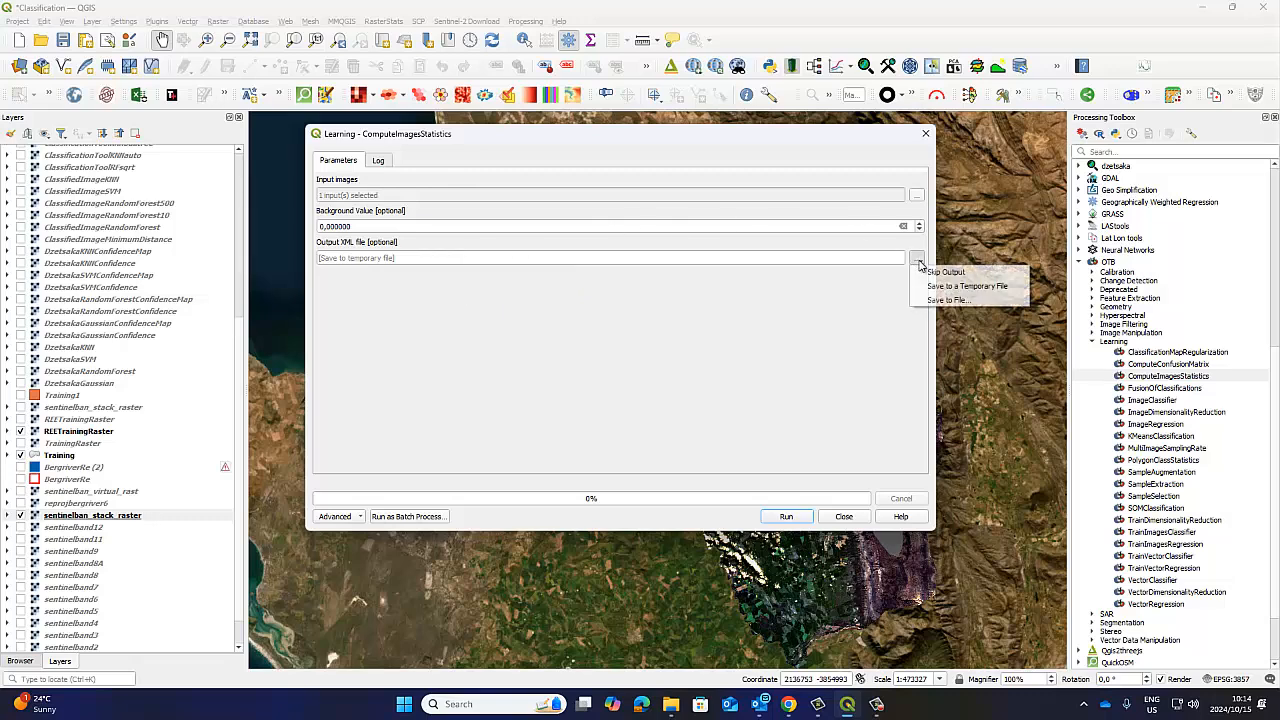
left_click(930, 300)
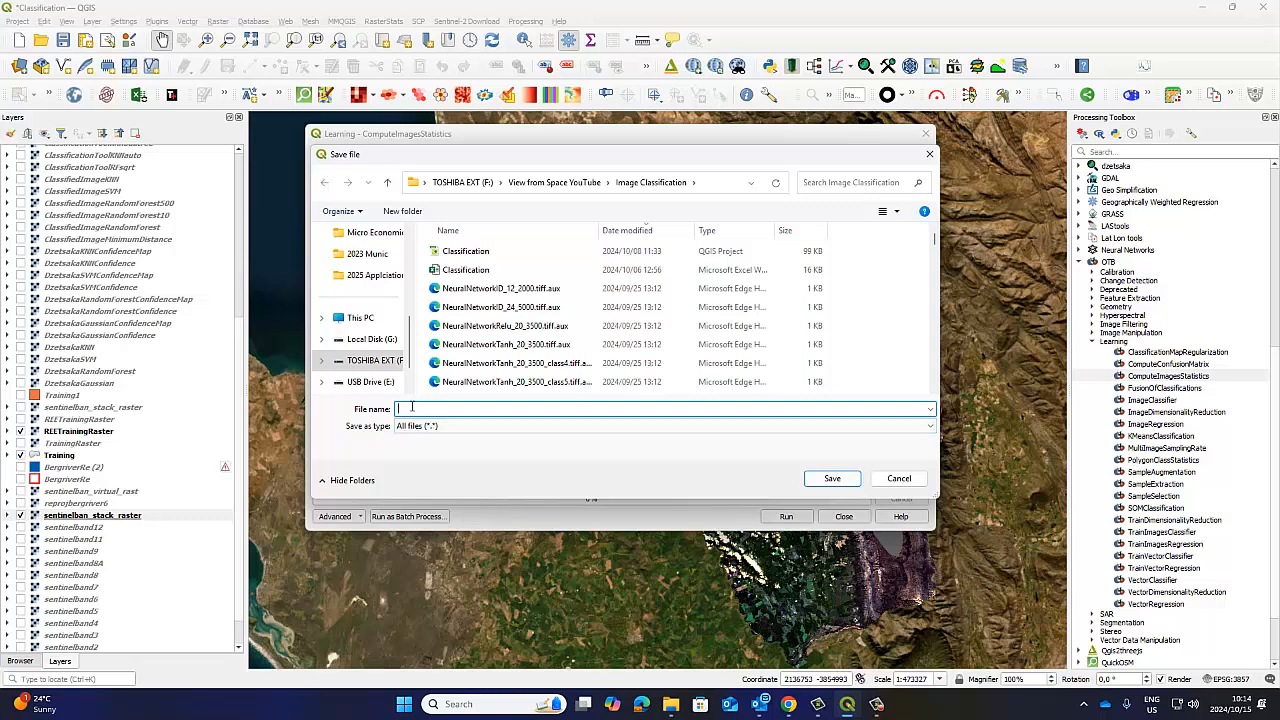
type("OTB")
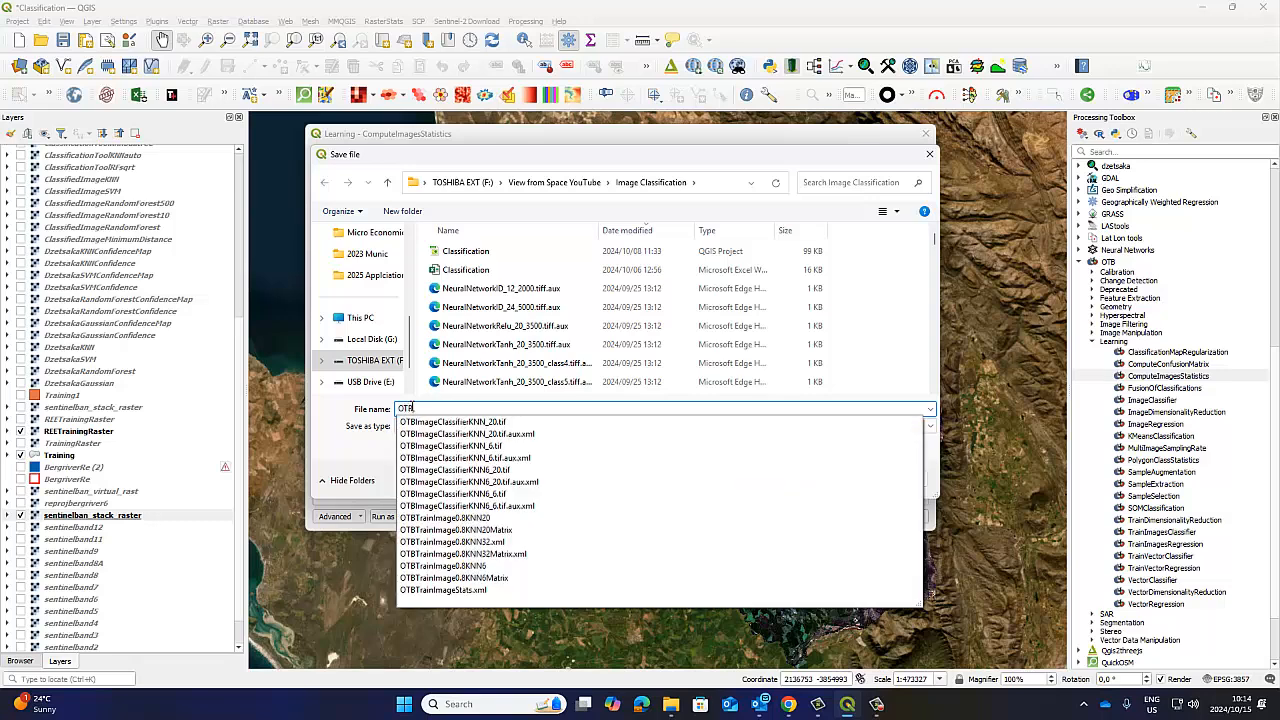
key("BackSpace")
key("BackSpace")
key("BackSpace")
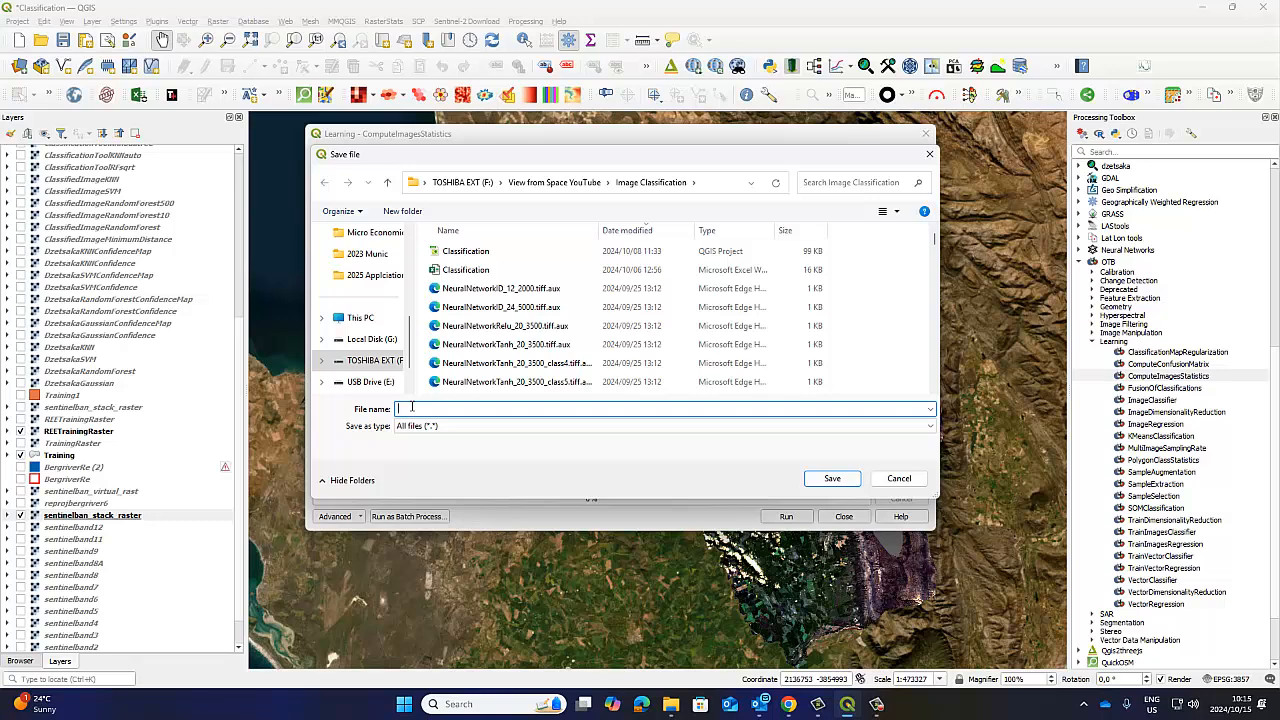
type("s")
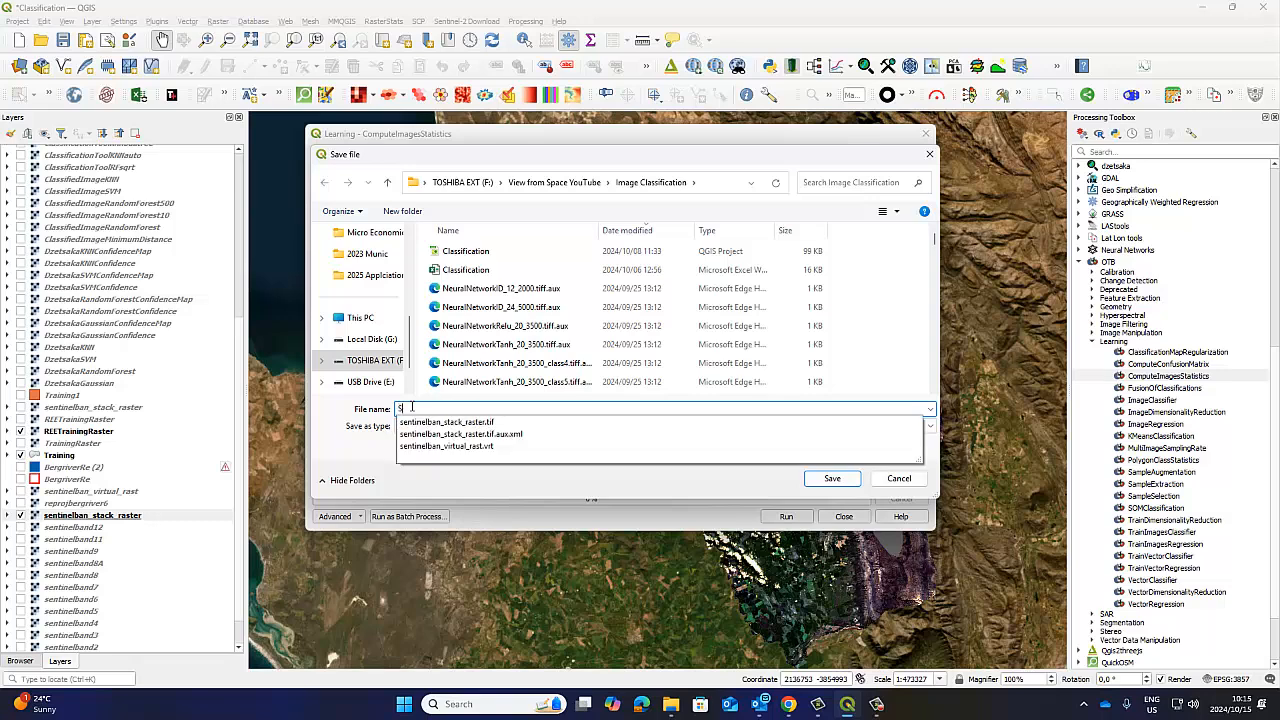
type("entinelStack")
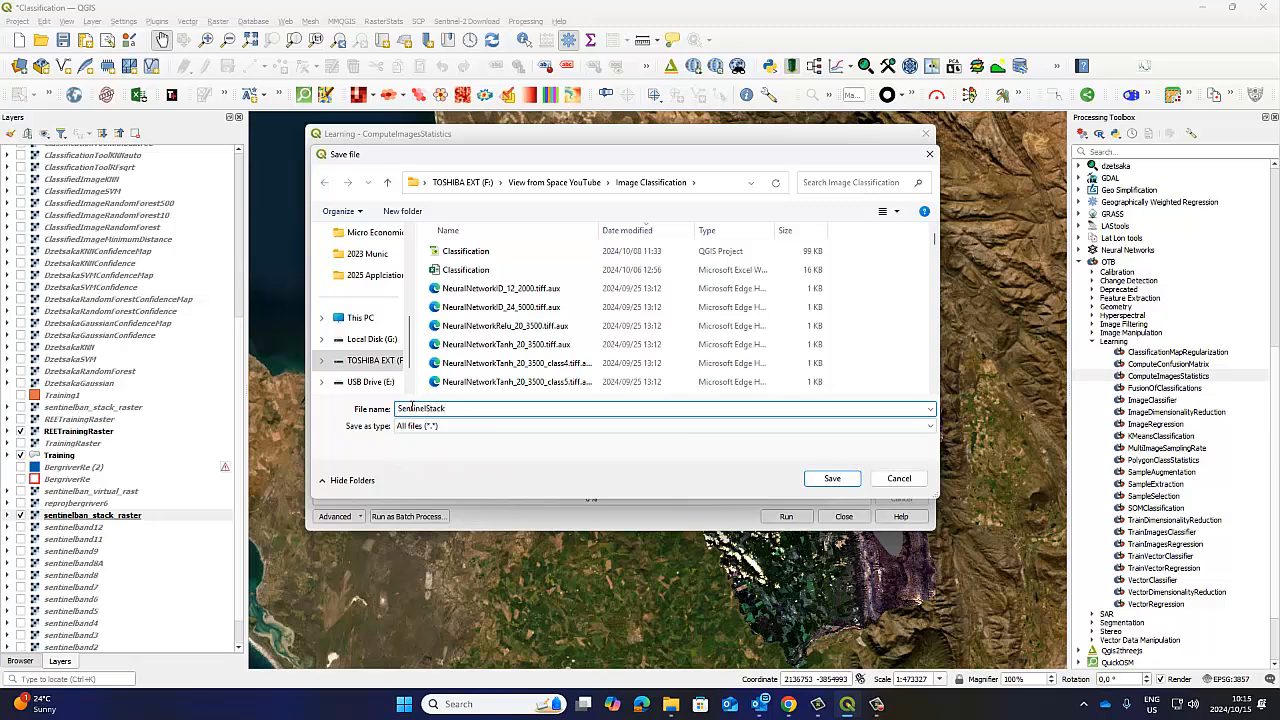
type("Stats.xml")
key("Tab")
left_click(478, 409)
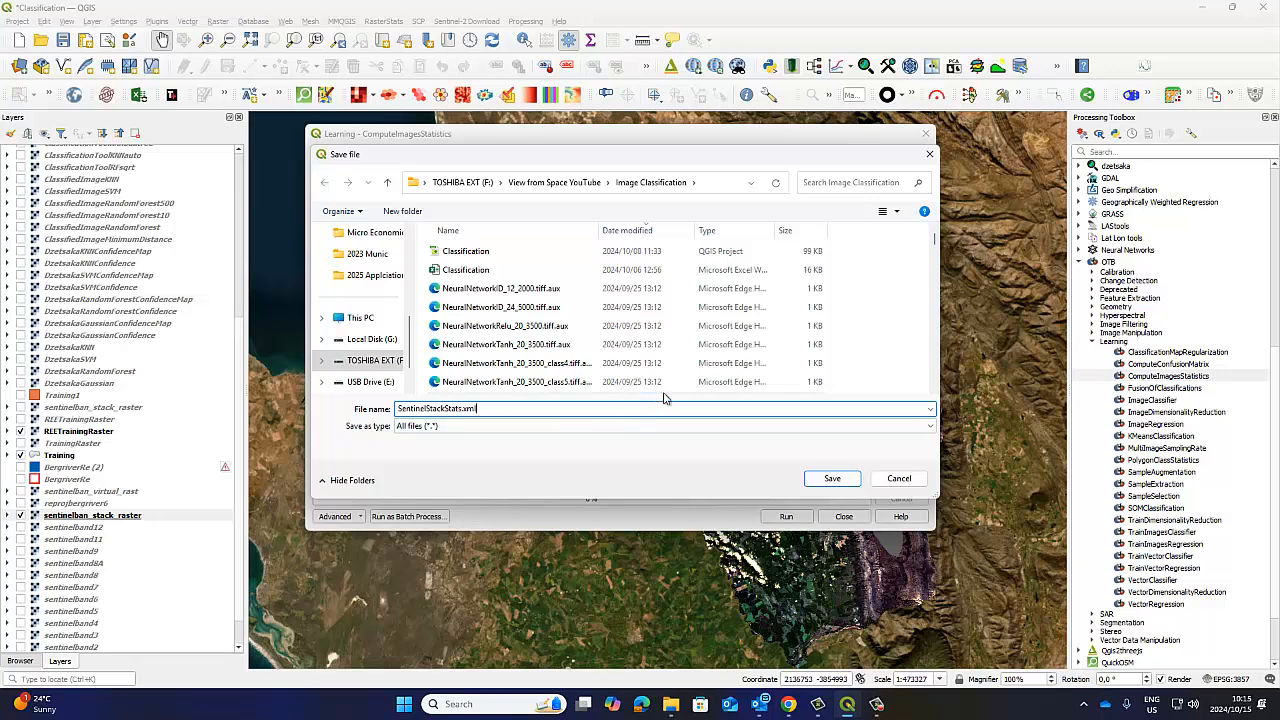
Save the output file choice, run ComputeImagesStatistics and close its dialog.
left_click_drag(488, 408, 393, 410)
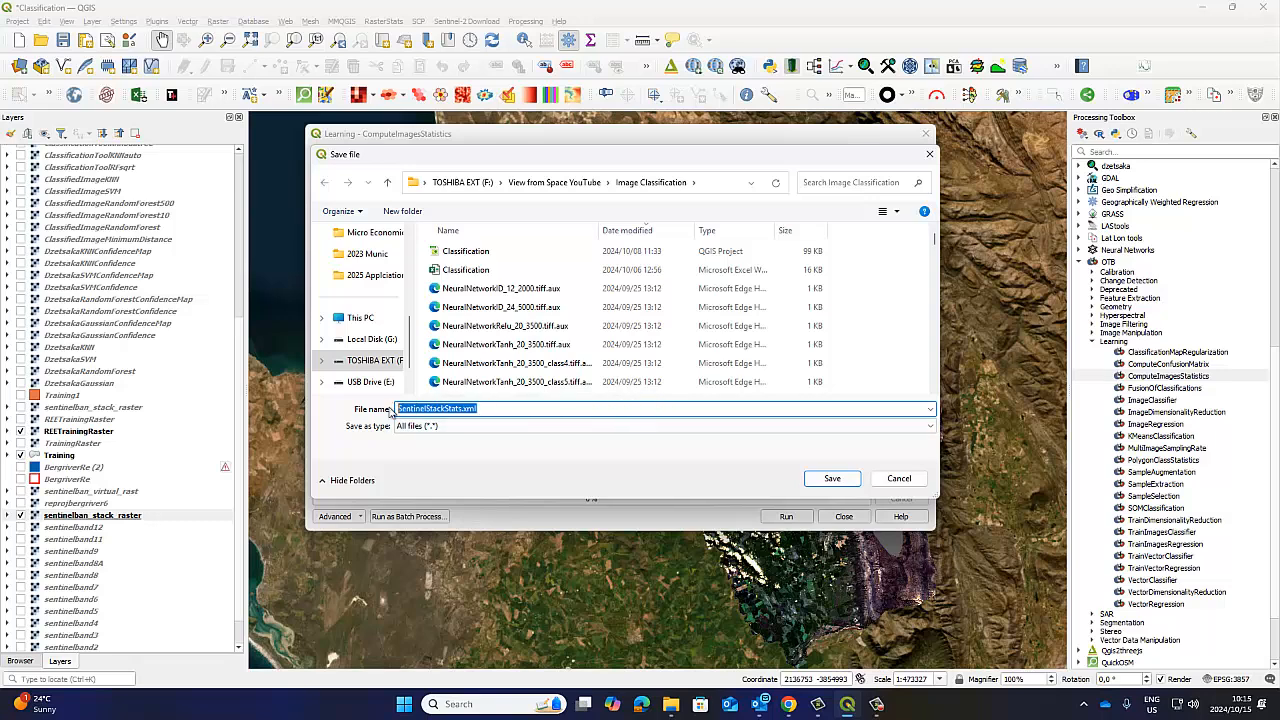
left_click(482, 410)
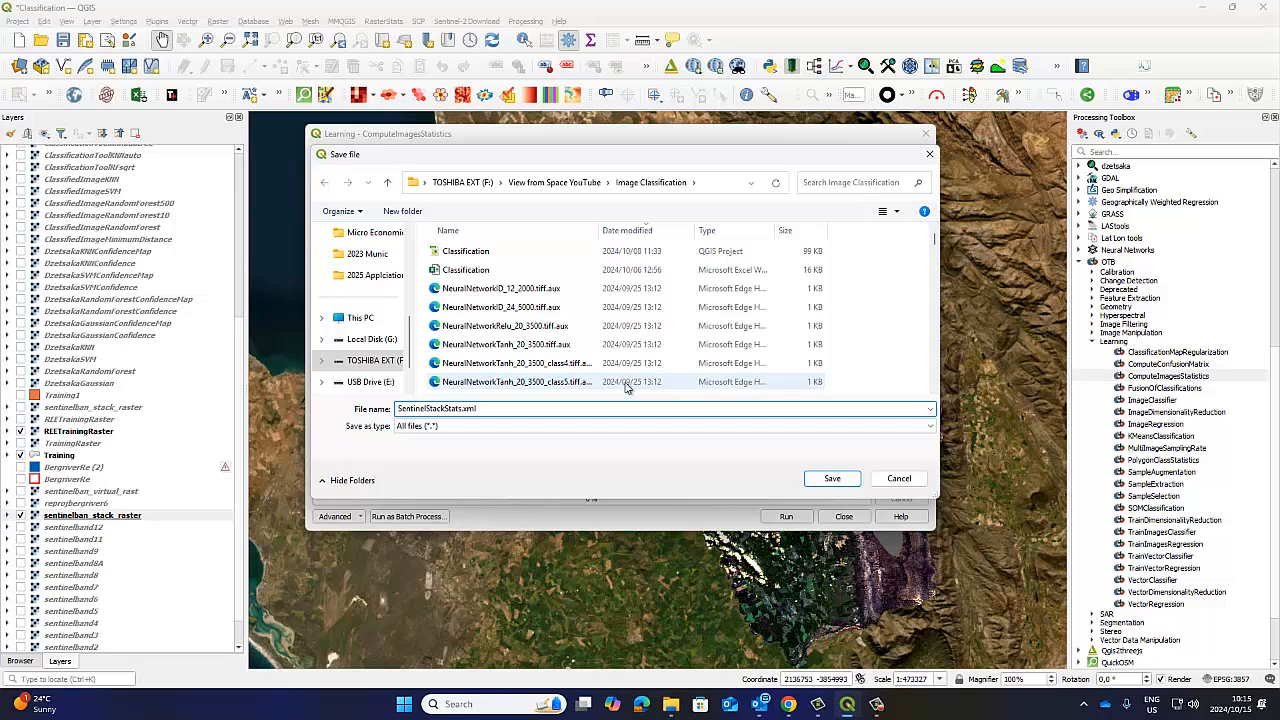
left_click(832, 479)
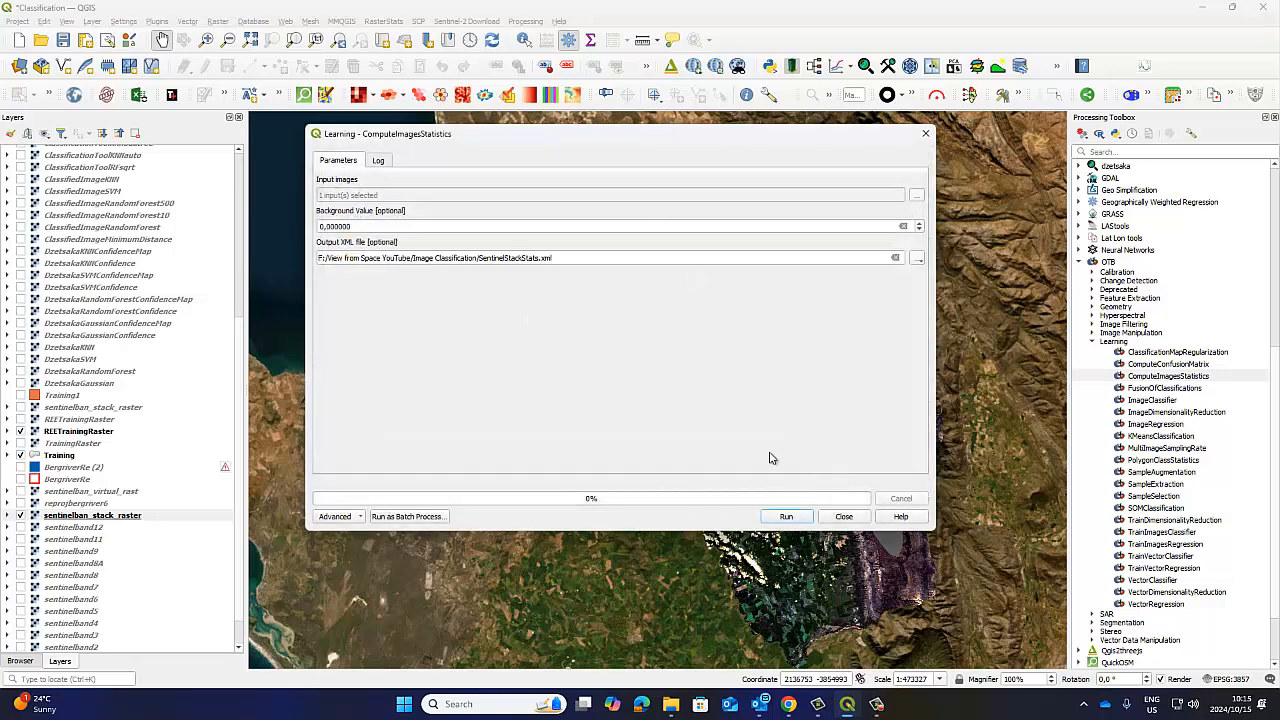
left_click(786, 517)
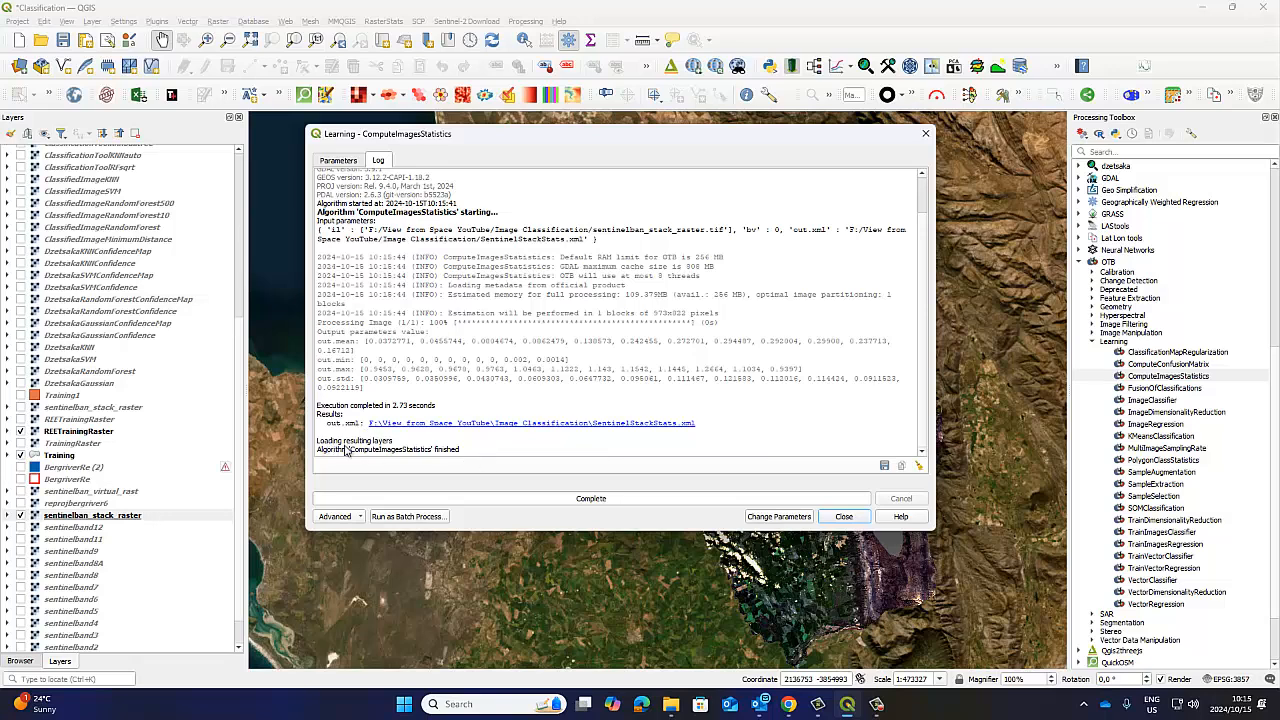
left_click(844, 517)
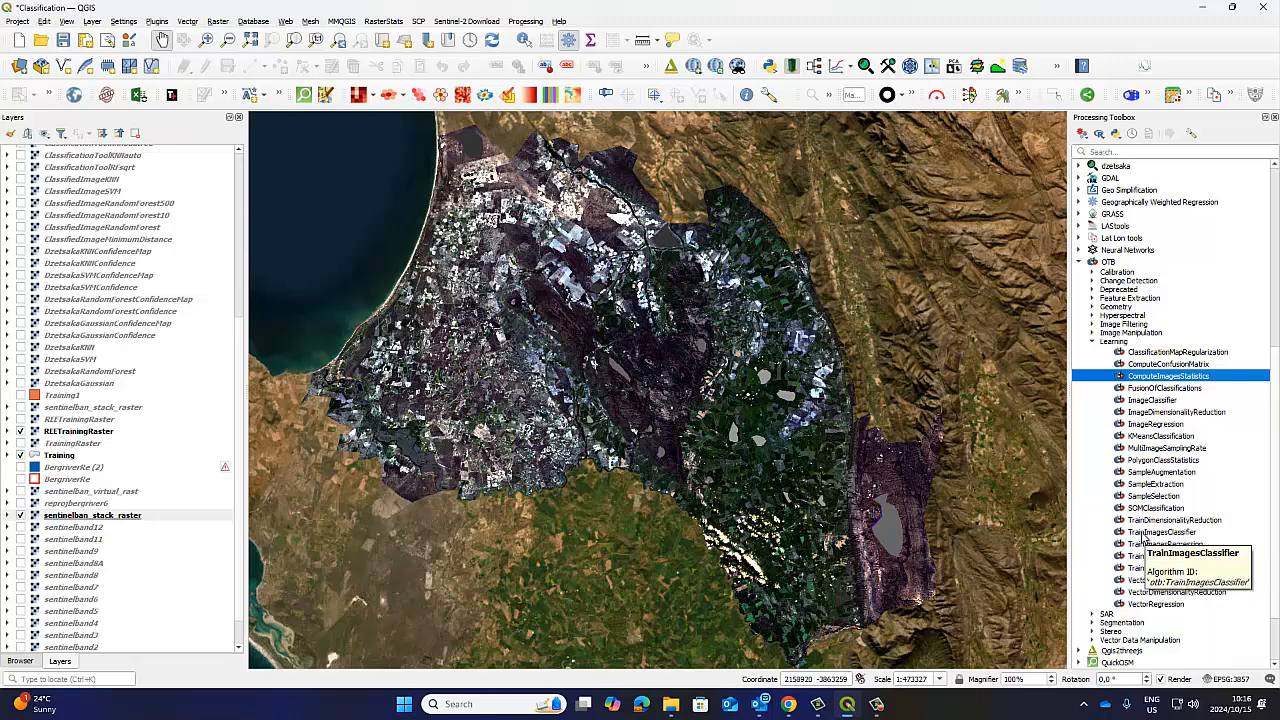
Open OTB TrainImagesClassifier and select the first sentinelban_stack_raster as input image and one training layer as input vector data.
left_click(1143, 533)
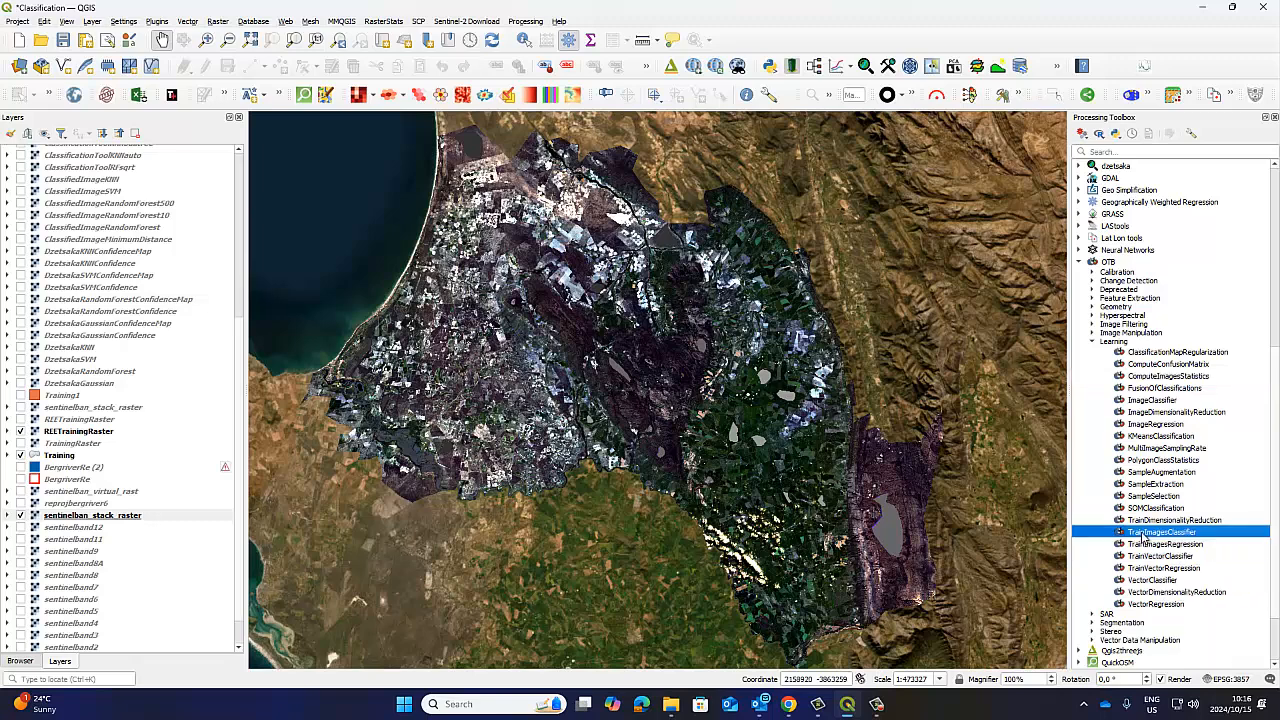
double_click(1143, 534)
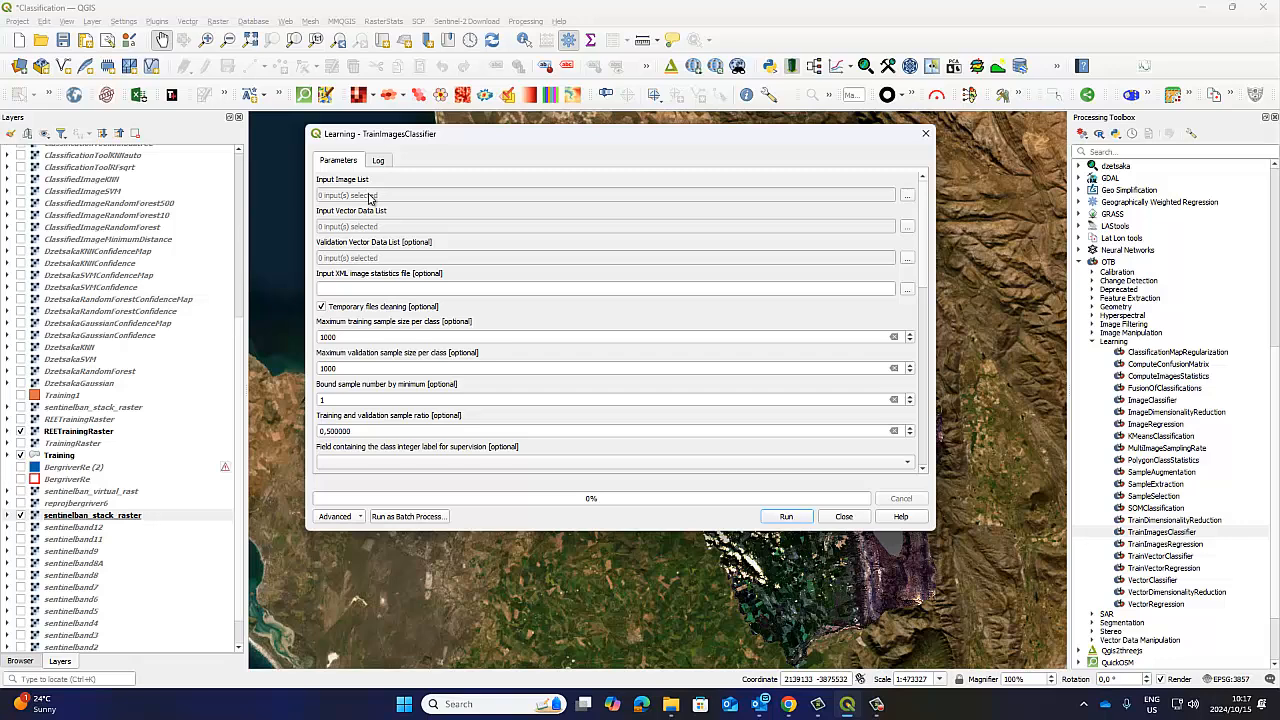
left_click(905, 200)
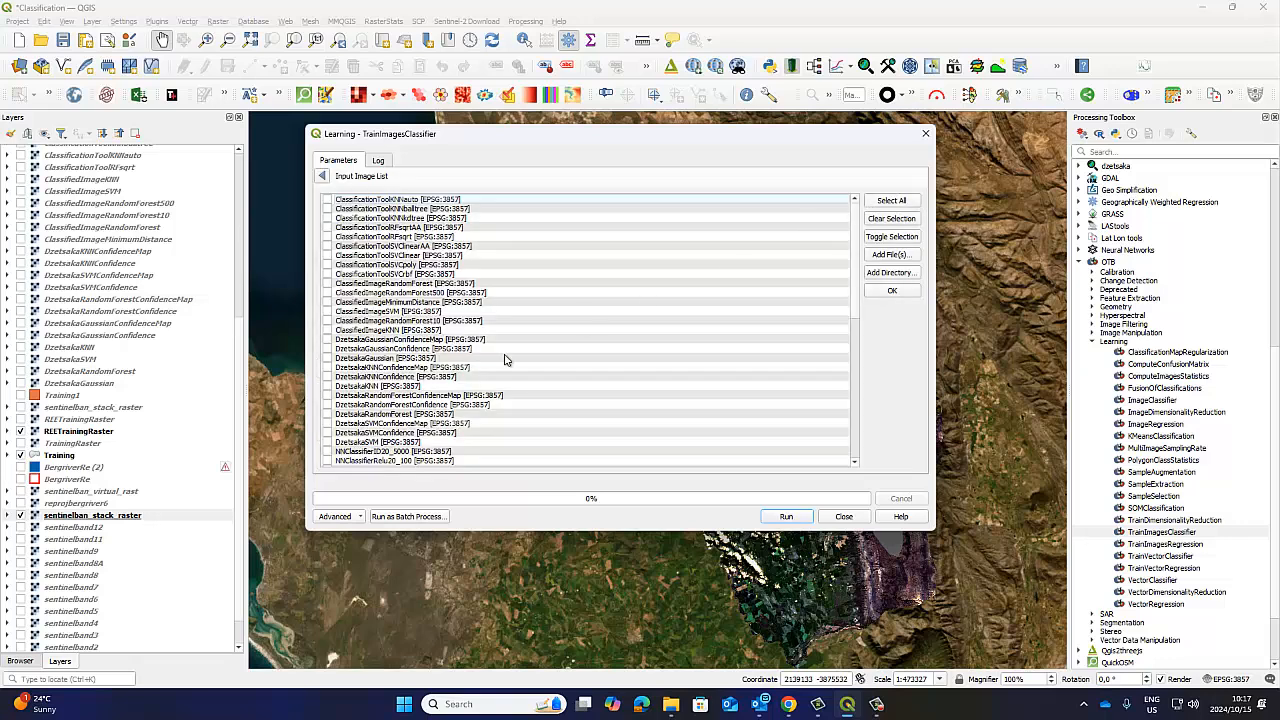
scroll(430, 380, "down", 5)
scroll(420, 387, "down", 3)
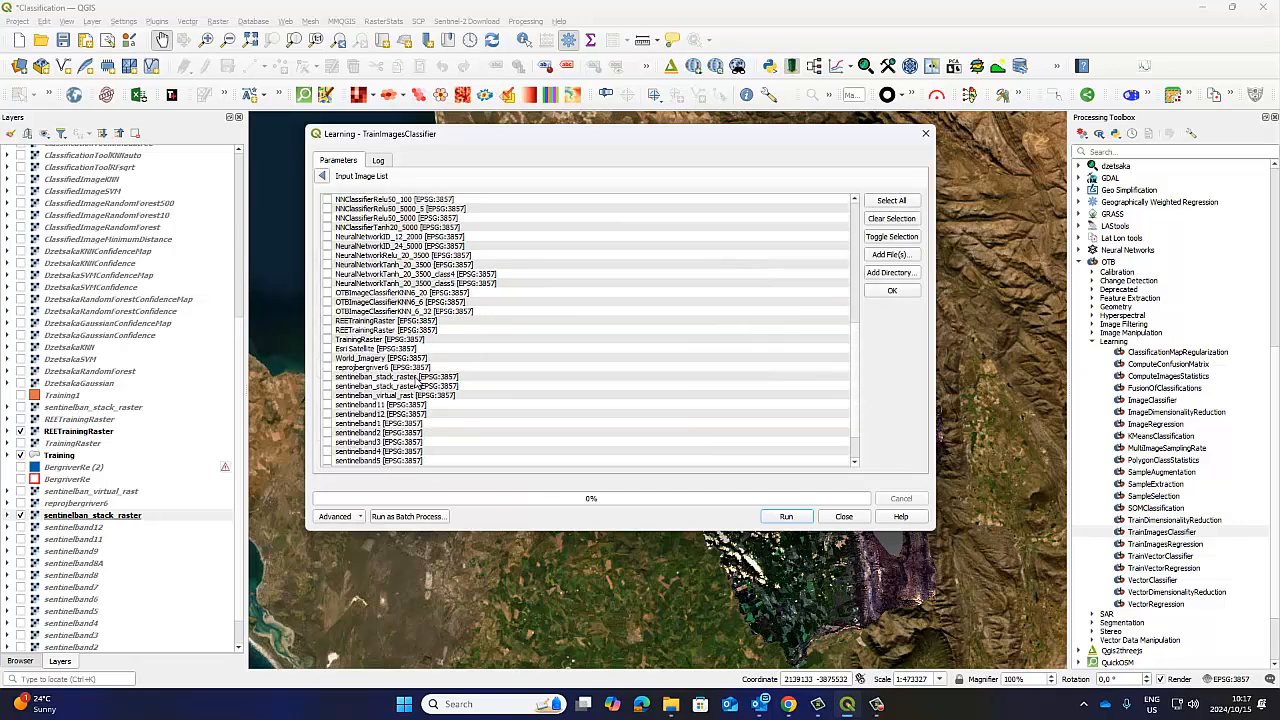
left_click(327, 348)
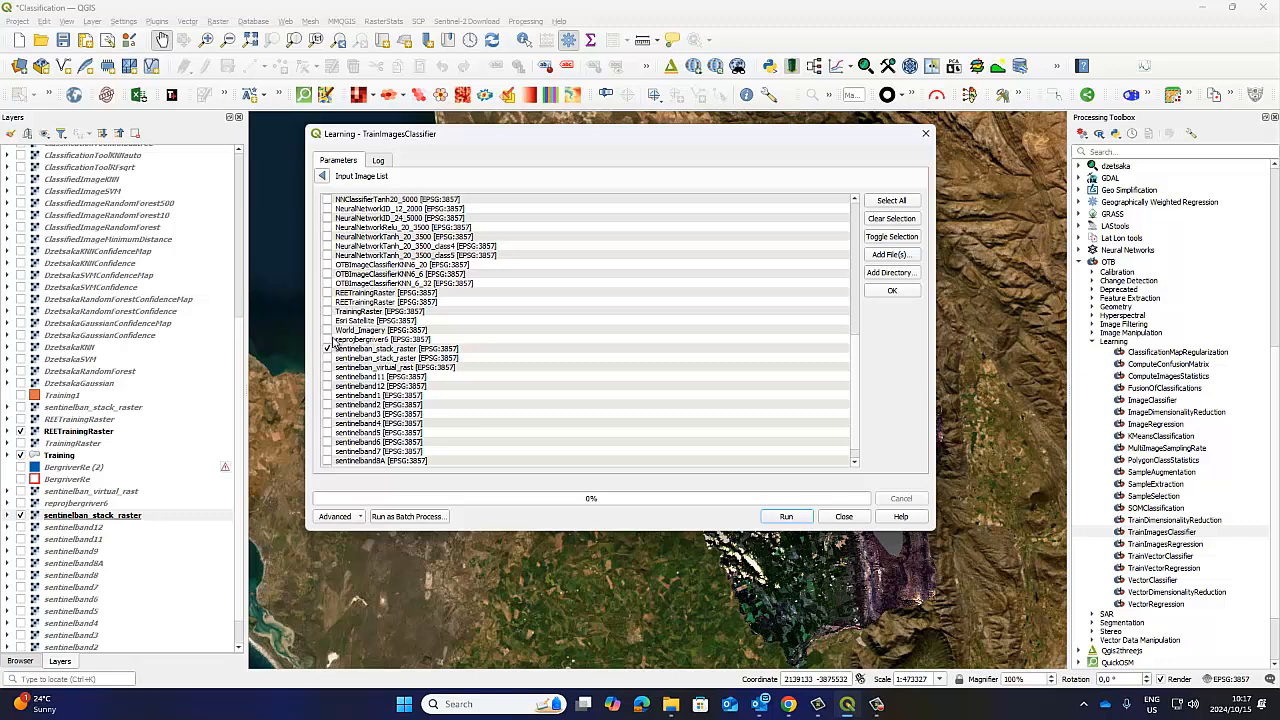
left_click(322, 180)
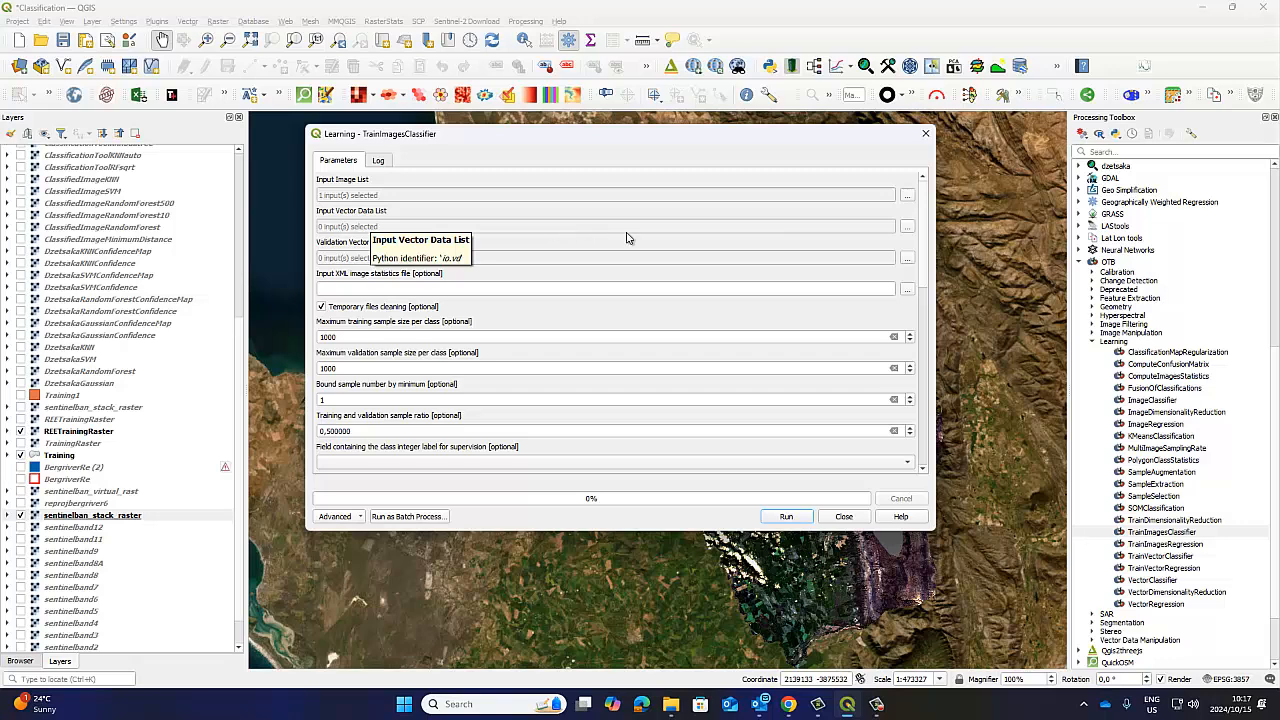
left_click(906, 229)
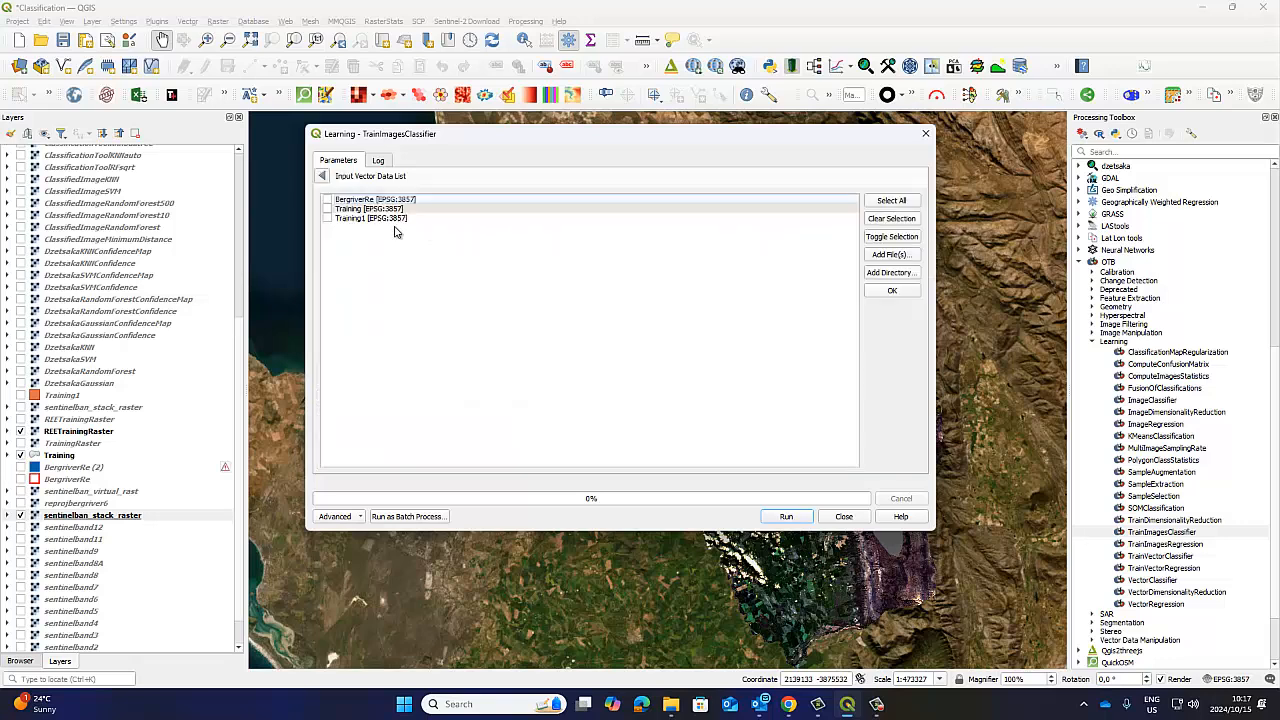
left_click(322, 176)
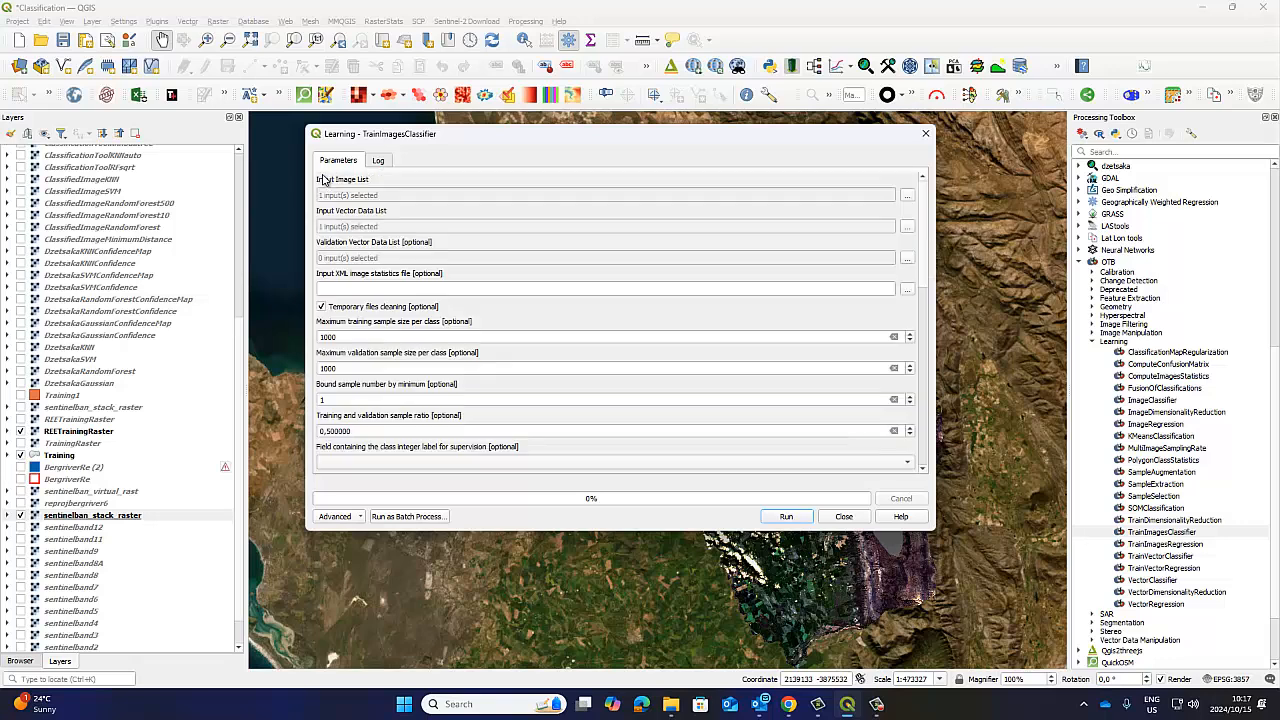
Try to choose SentinelStackStats from the Image Classification folder as the input XML image statistics file.
left_click(334, 288)
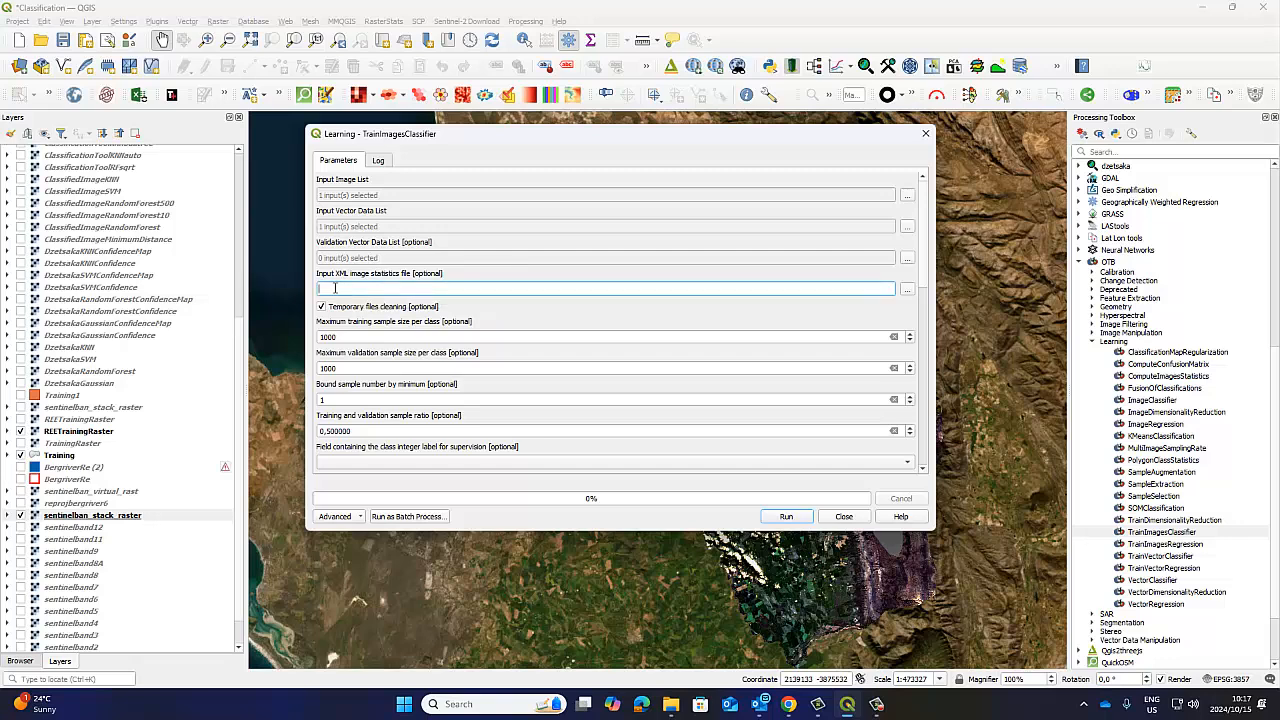
left_click(444, 275)
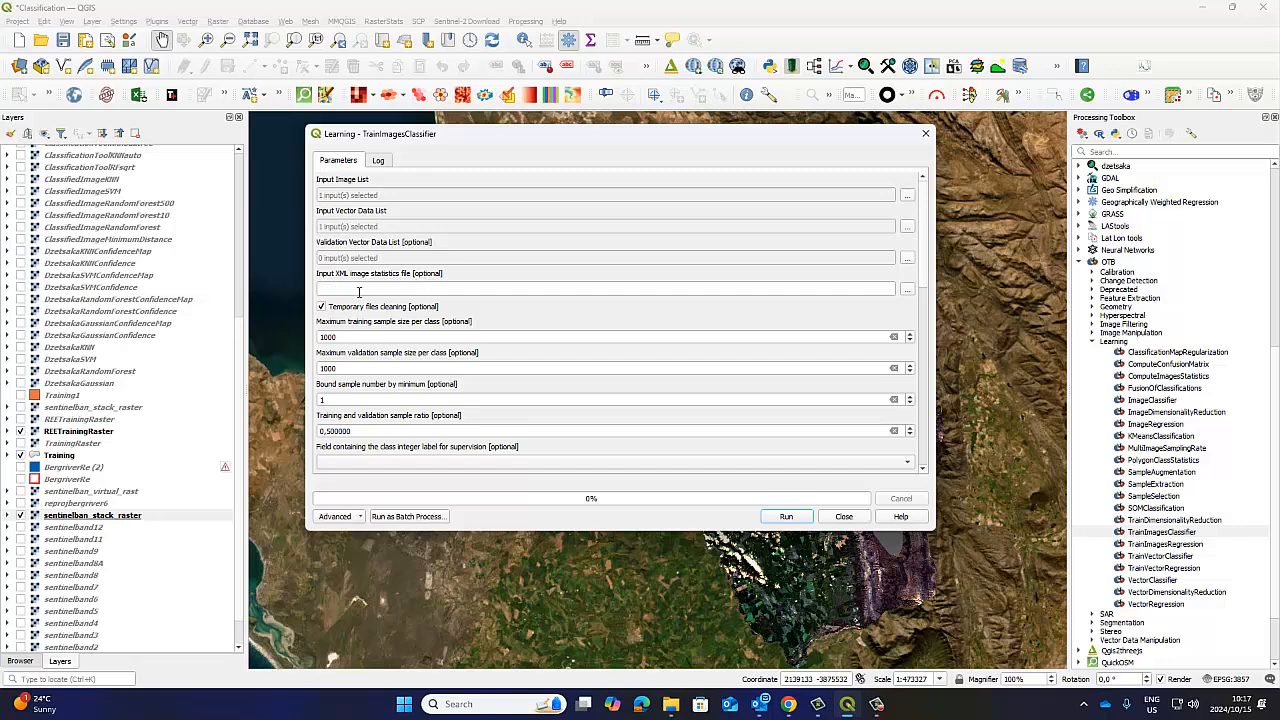
left_click(907, 289)
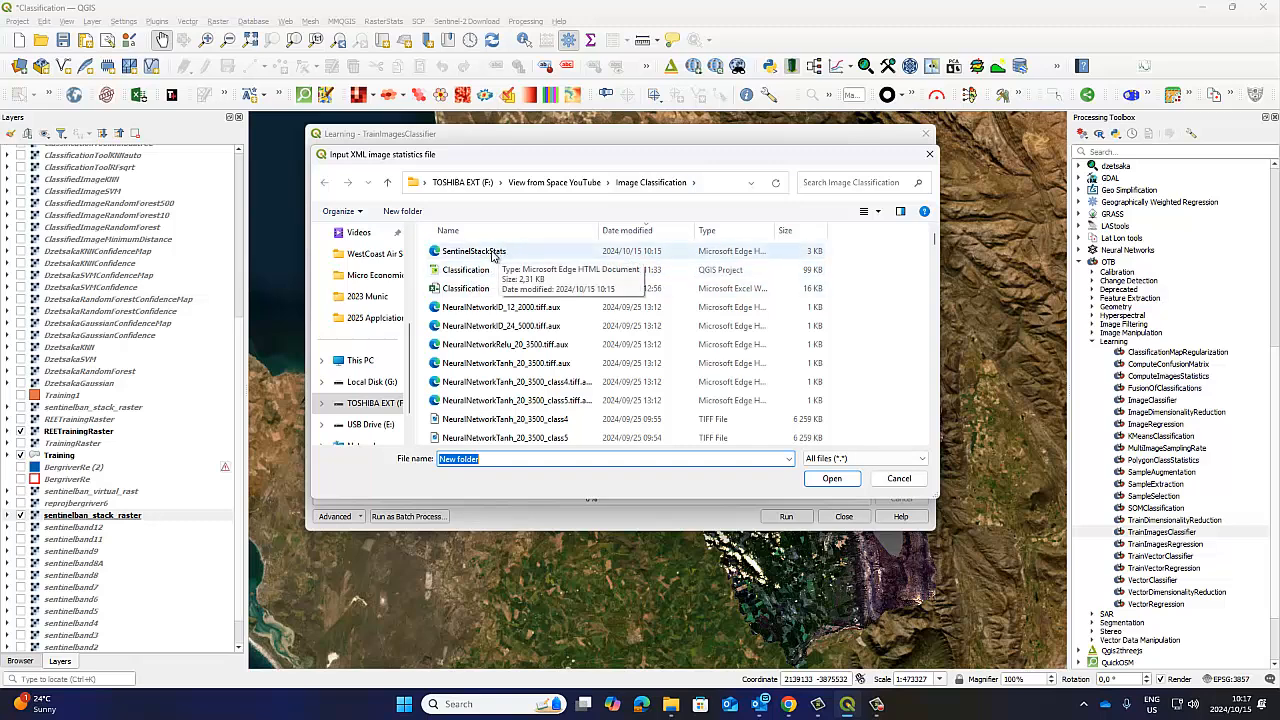
left_click(492, 254)
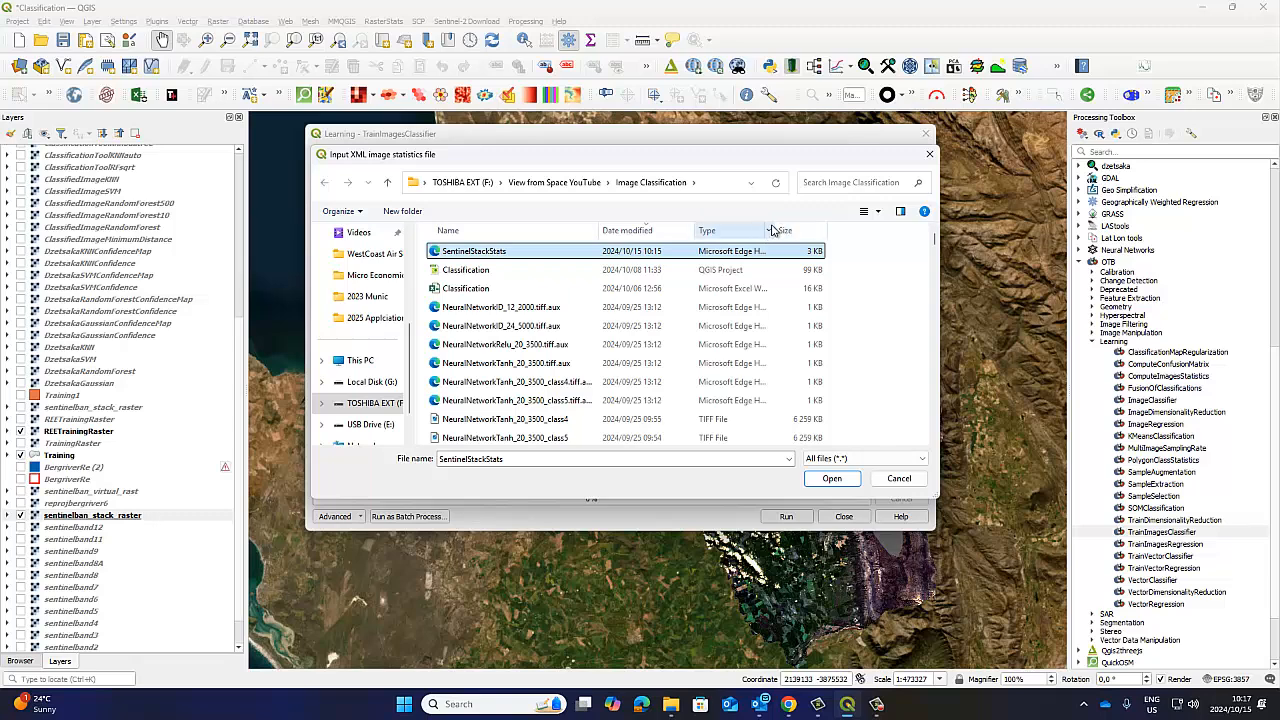
Look through the names and full file types in the Image Classification folder, and leave without choosing a statistics file.
left_click_drag(784, 224, 846, 223)
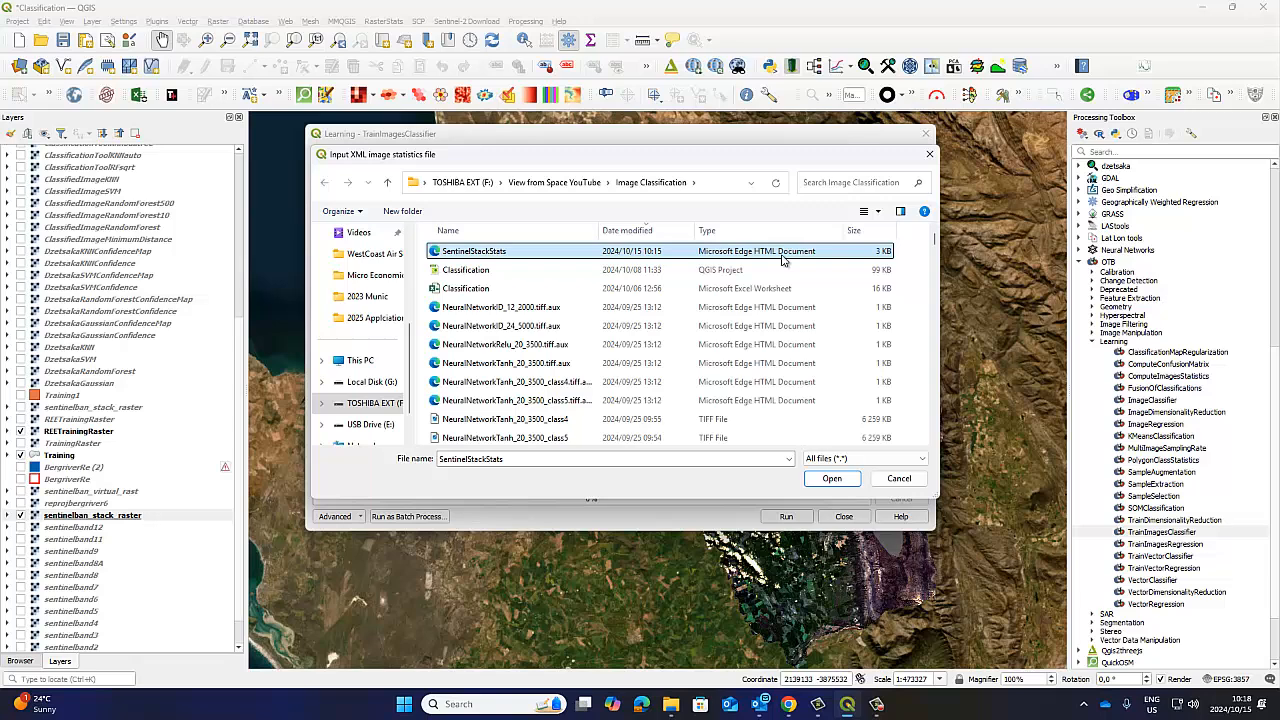
scroll(663, 300, "down", 2)
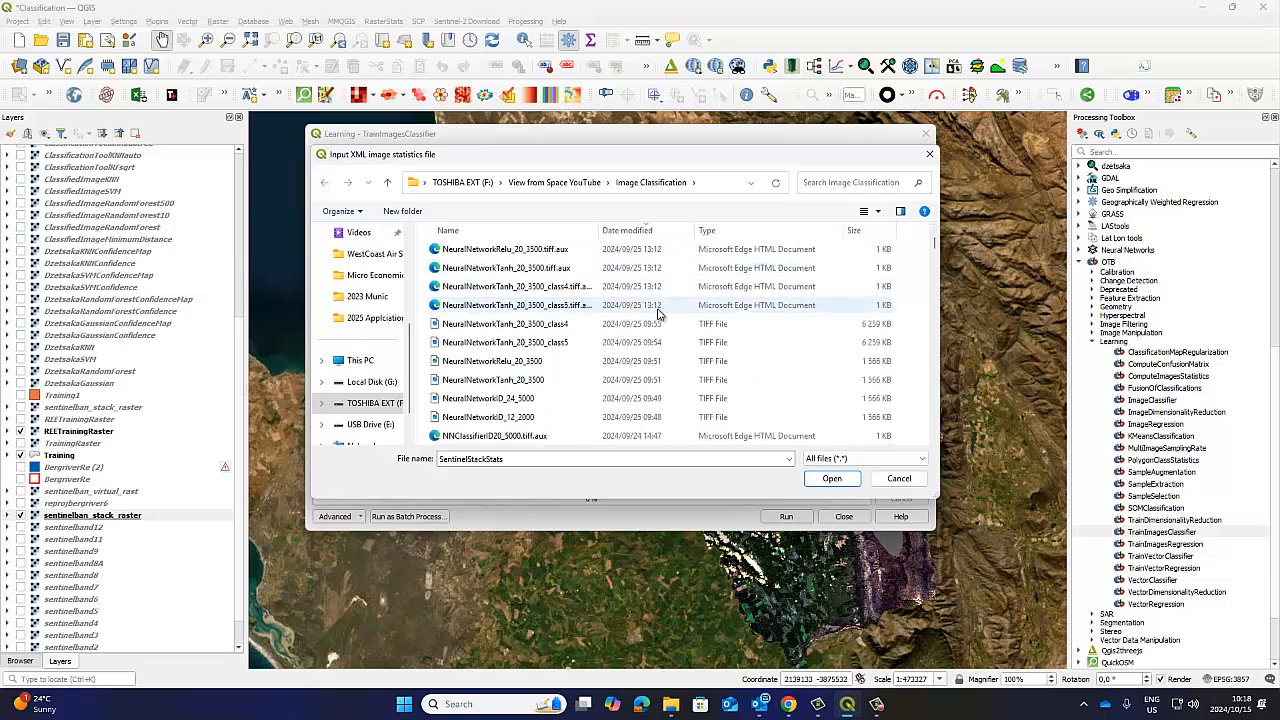
scroll(658, 313, "down", 3)
scroll(658, 313, "up", 2)
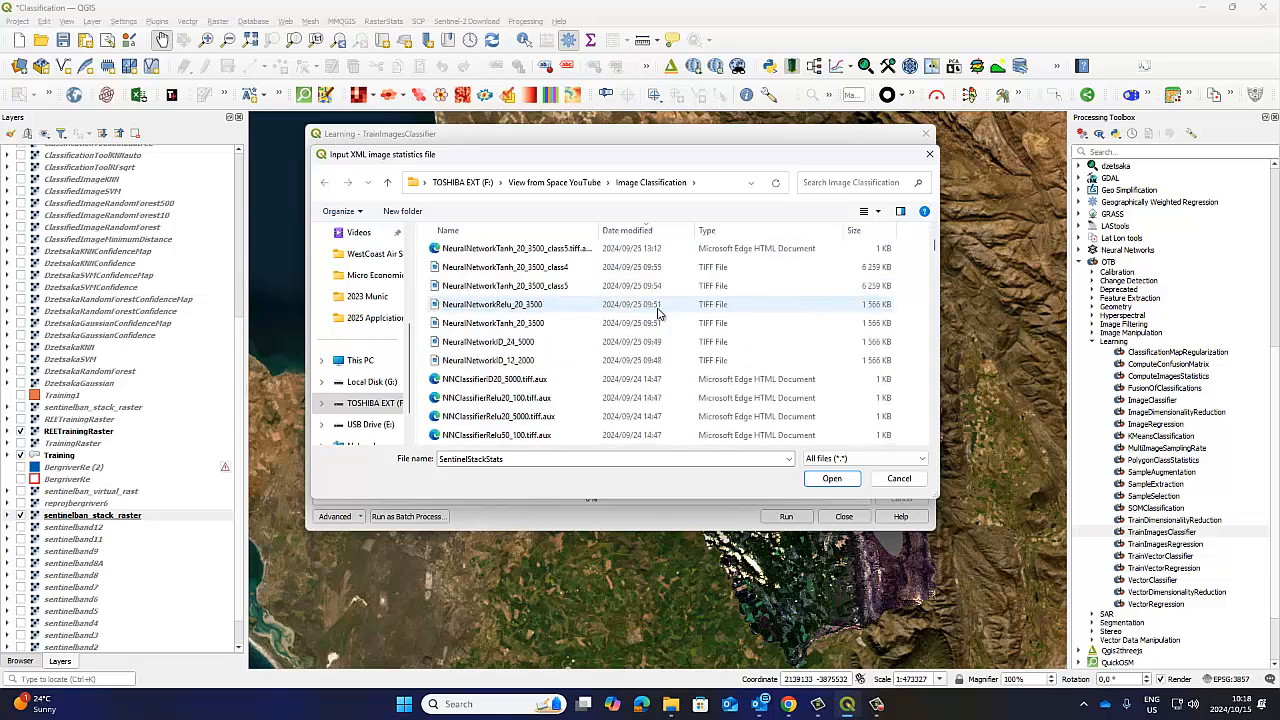
scroll(658, 313, "up", 3)
scroll(658, 313, "down", 10)
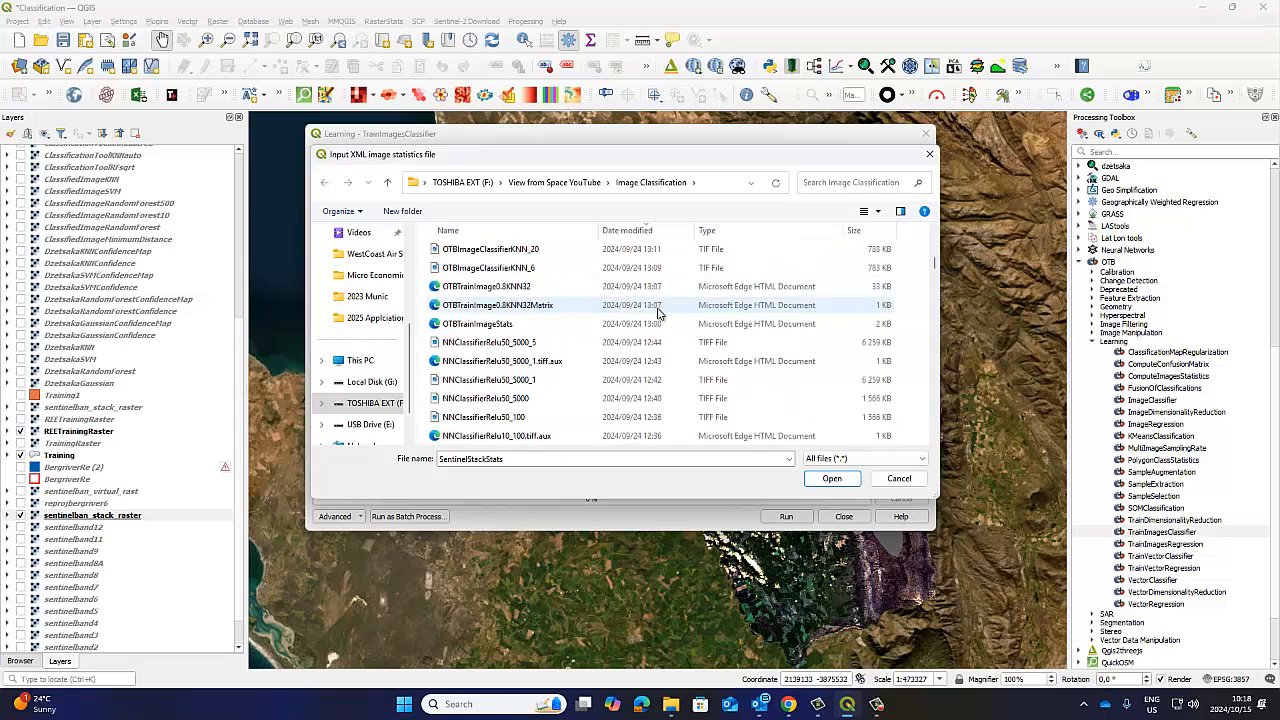
scroll(658, 313, "down", 4)
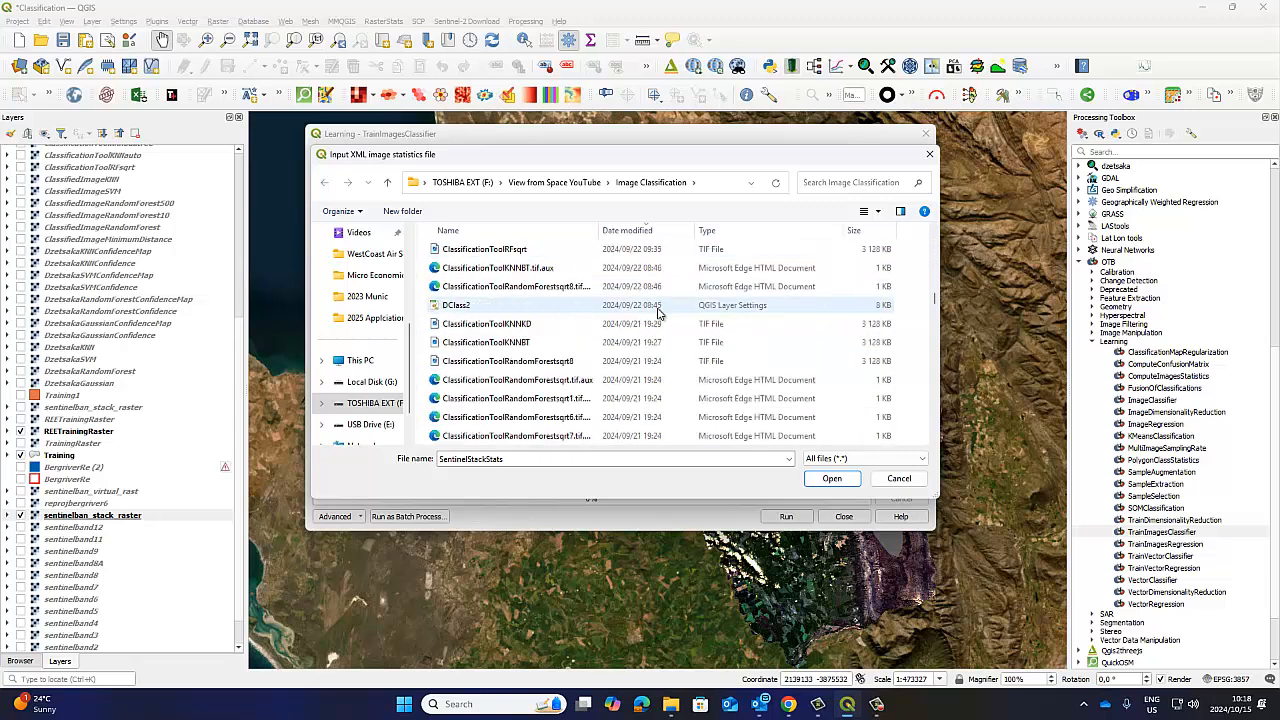
scroll(658, 313, "down", 6)
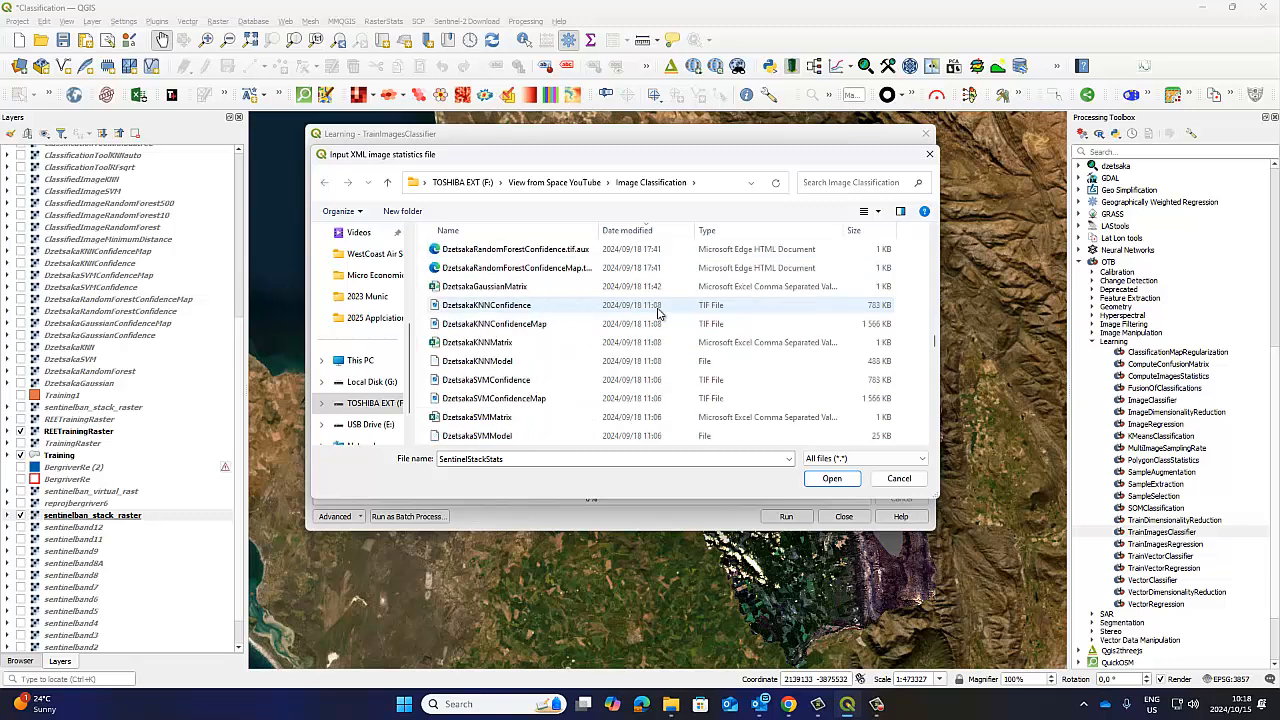
scroll(658, 313, "down", 10)
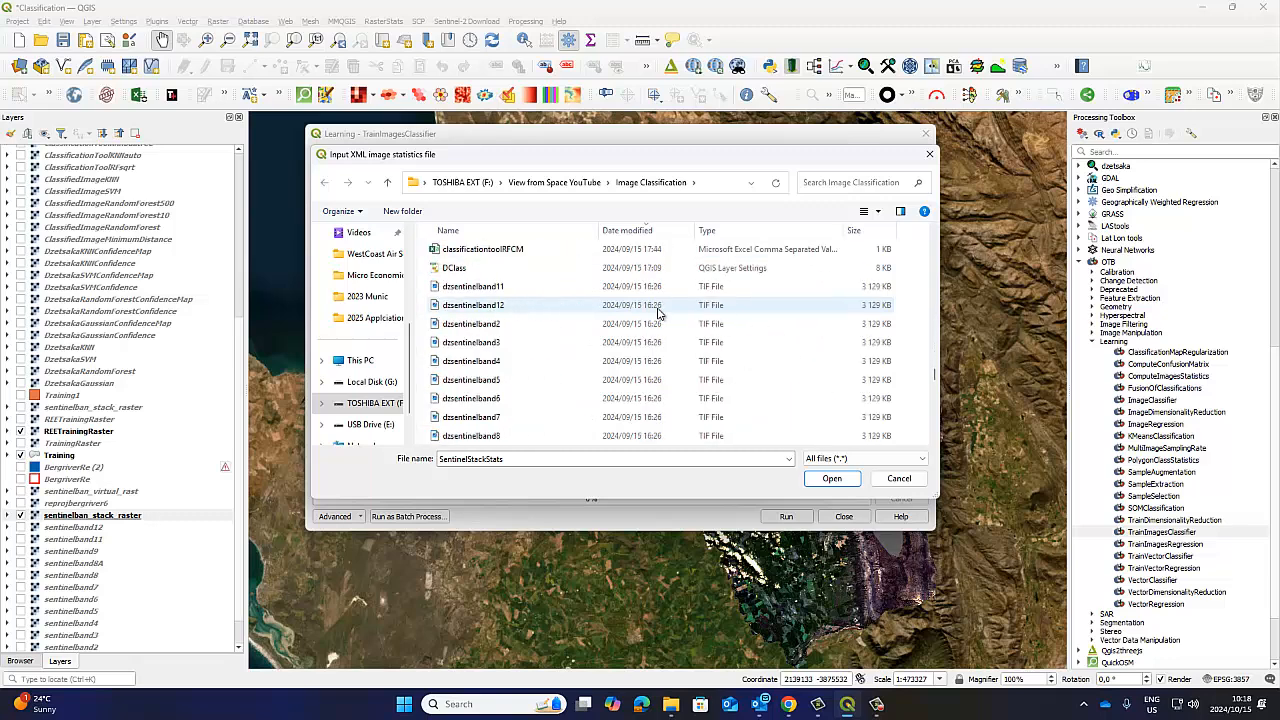
scroll(658, 313, "down", 3)
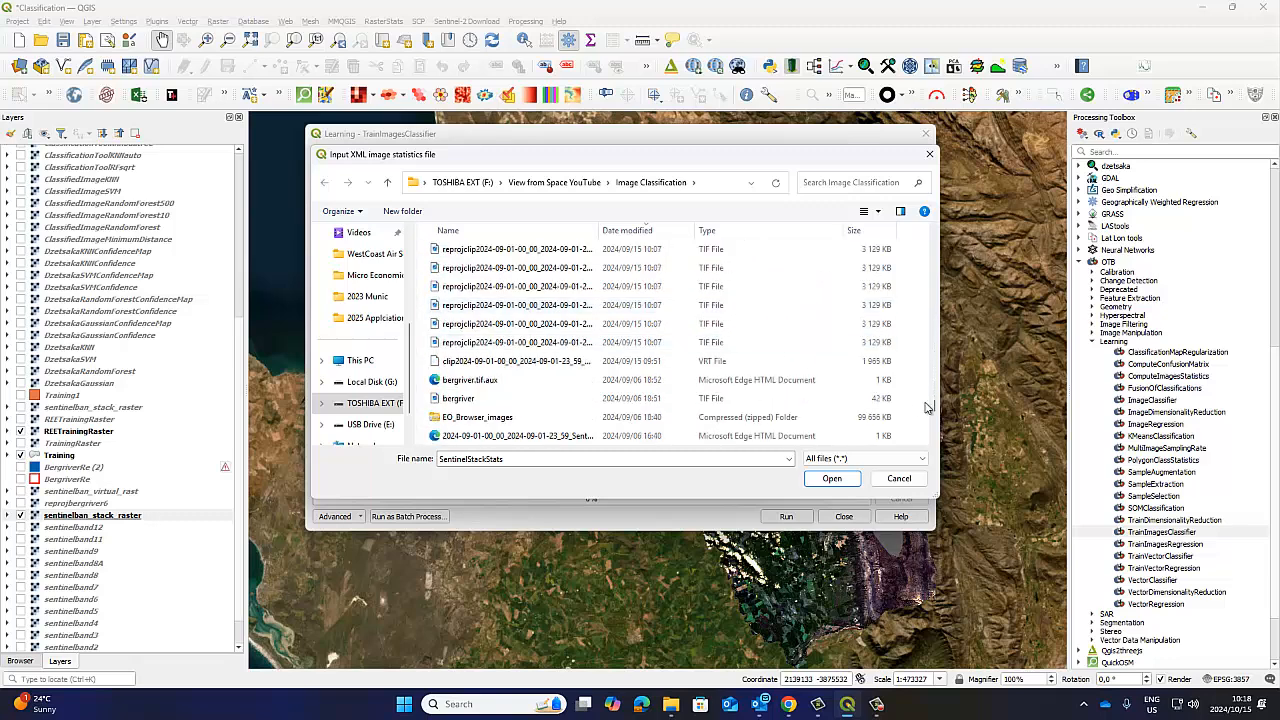
left_click_drag(934, 406, 900, 212)
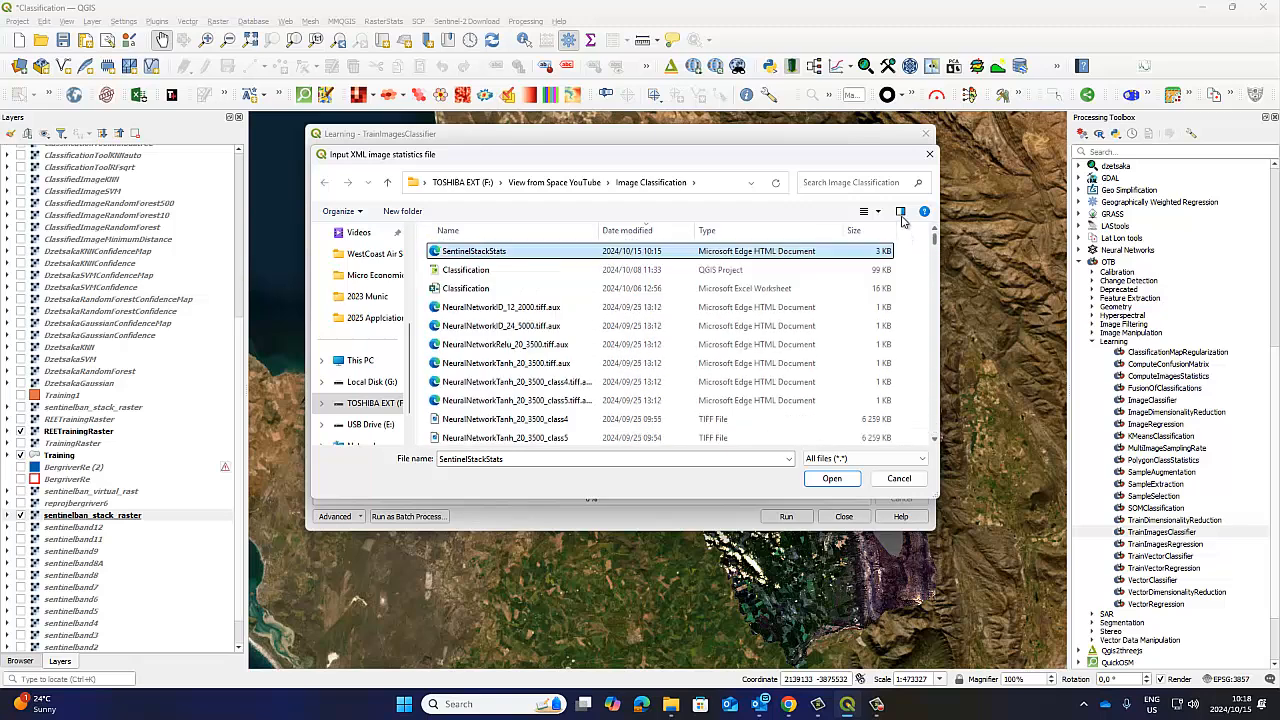
left_click(899, 478)
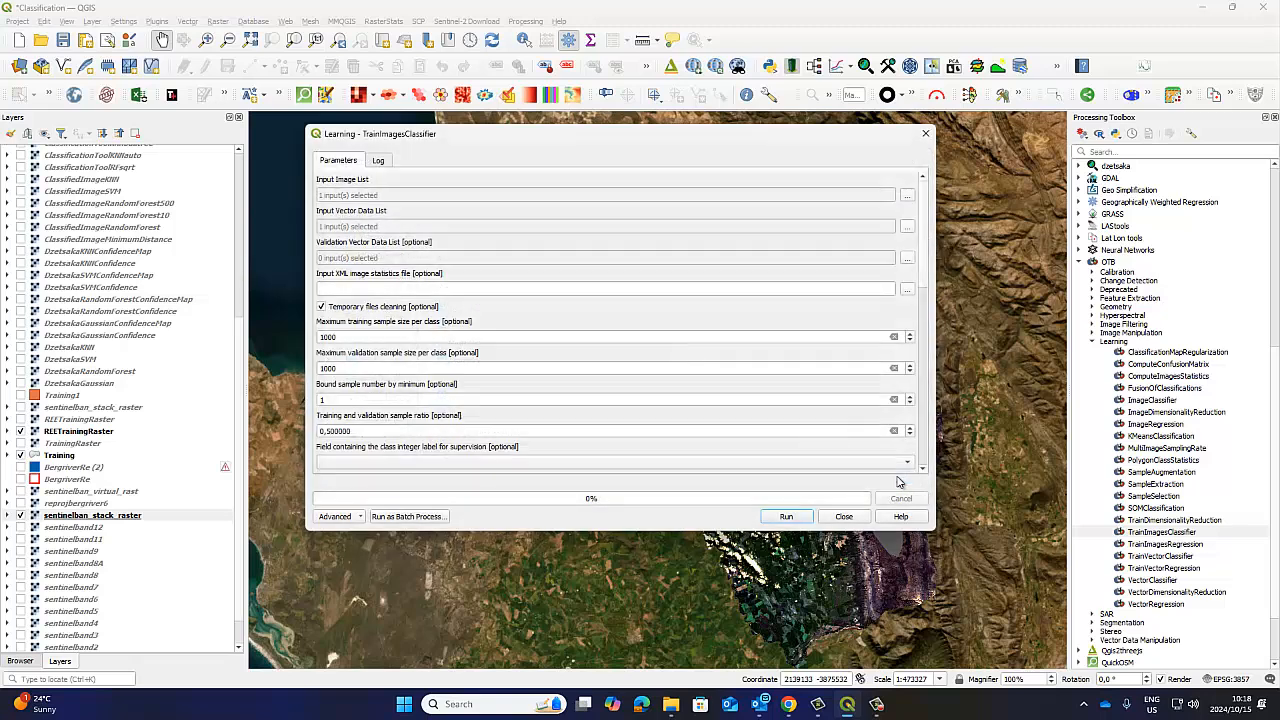
left_click_drag(476, 145, 462, 224)
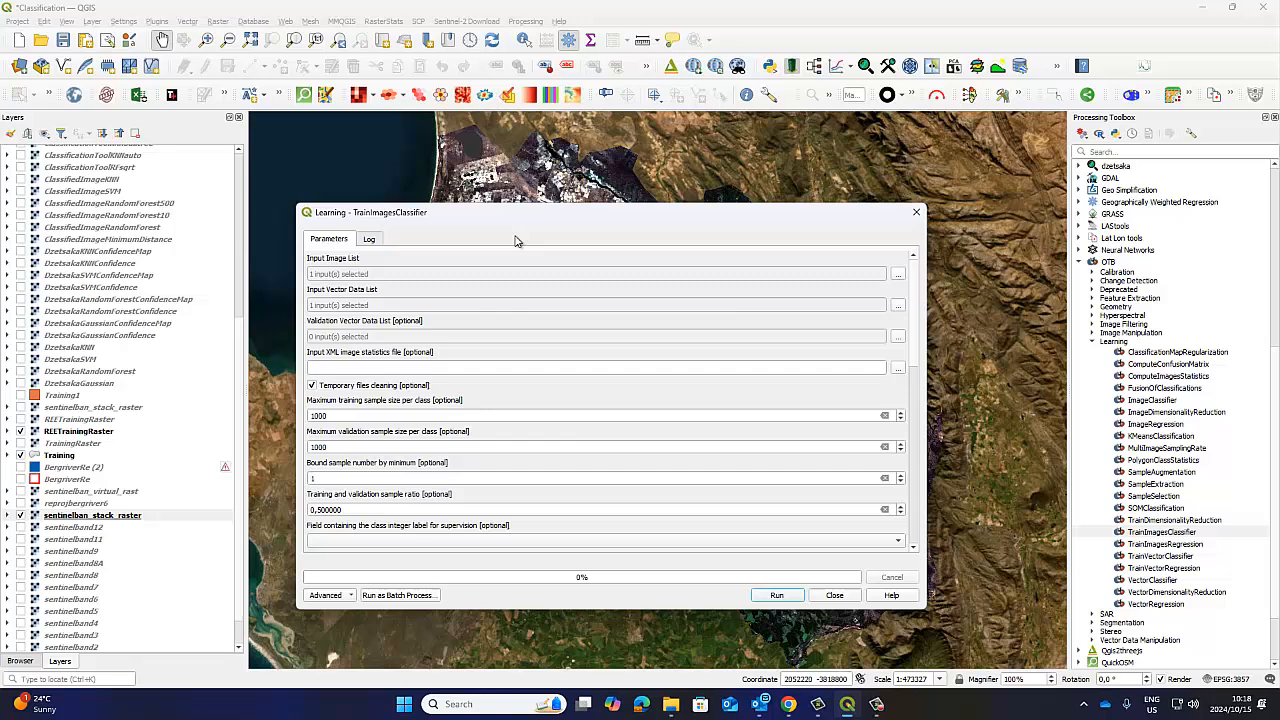
Open OTB ComputeImagesStatistics and select the first sentinelban_stack_raster as its input image.
double_click(1153, 377)
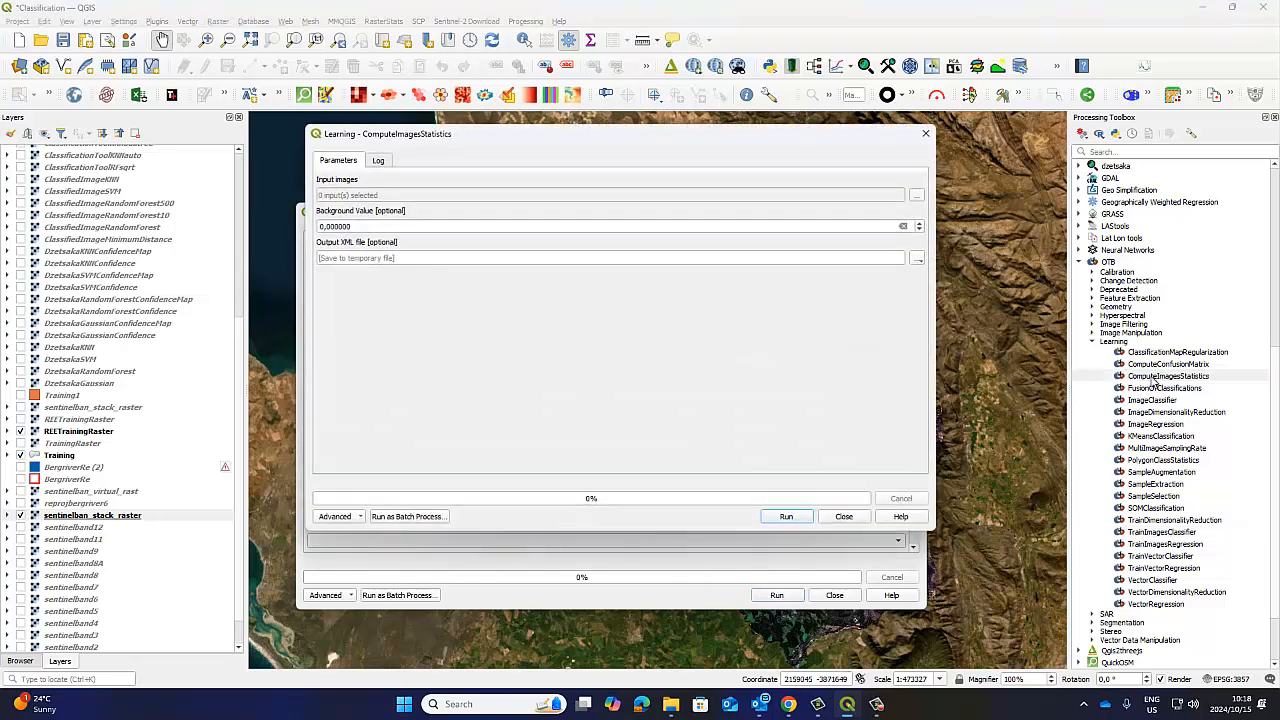
left_click(917, 196)
scroll(390, 385, "down", 5)
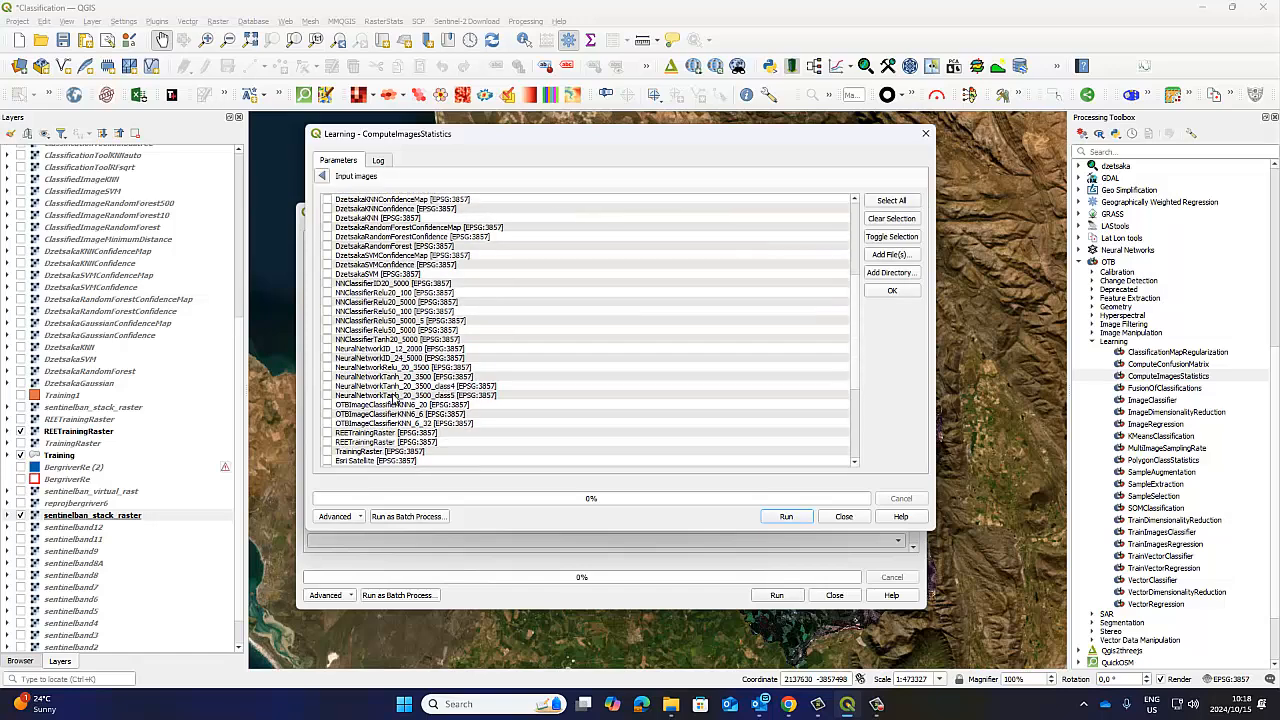
scroll(393, 400, "down", 6)
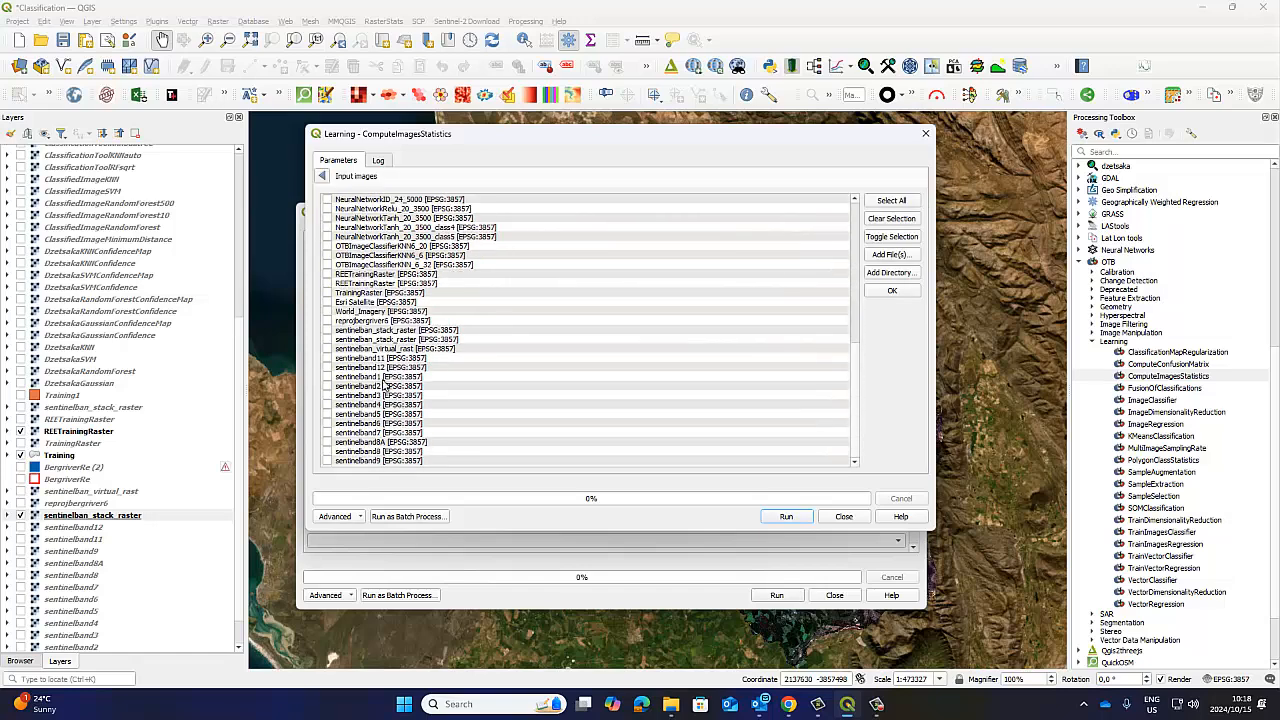
left_click(326, 330)
left_click(323, 176)
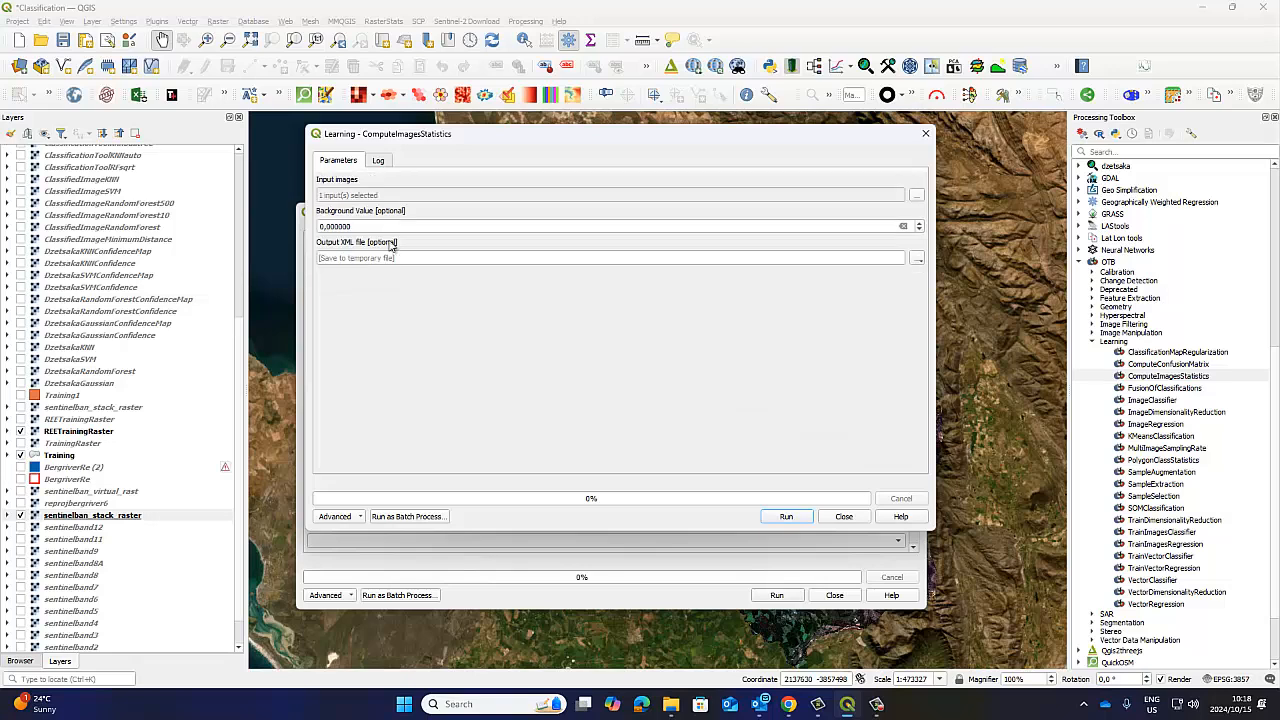
Set the output XML file to SentinelStackStats.xml in the Image Classification folder, replacing the existing file, then run ComputeImagesStatistics and close it.
left_click(918, 260)
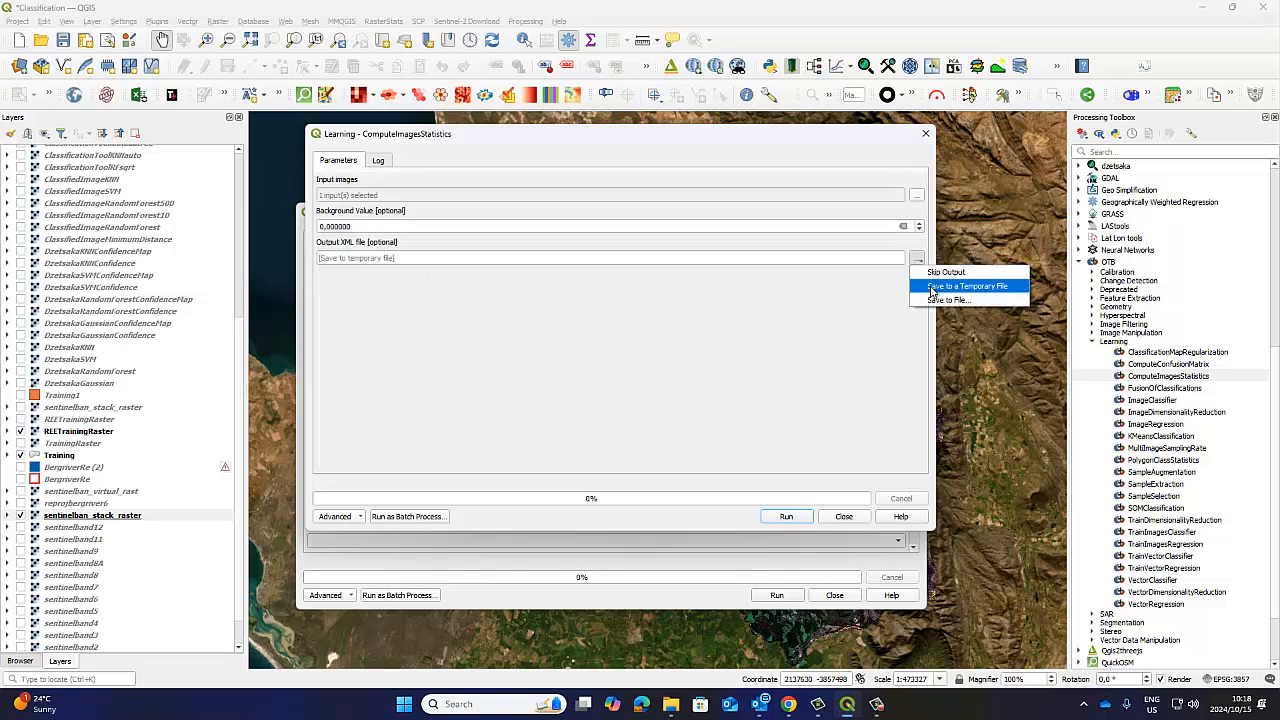
left_click(943, 300)
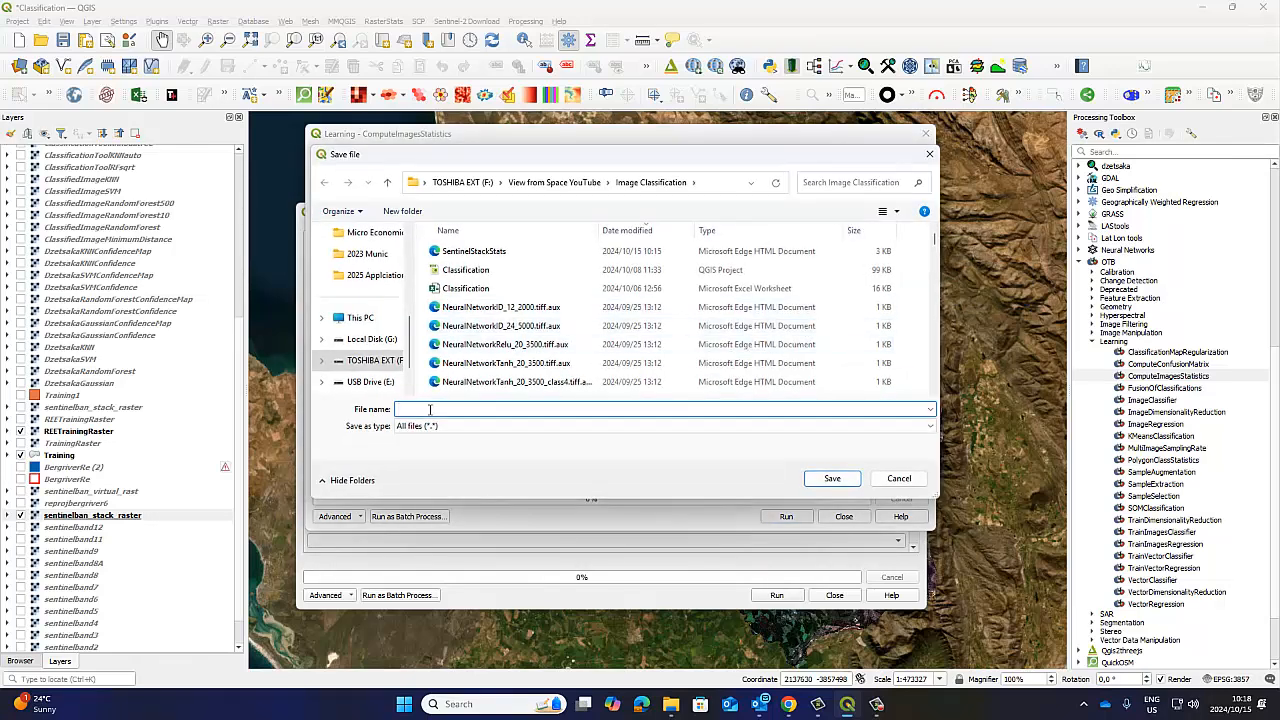
left_click(458, 251)
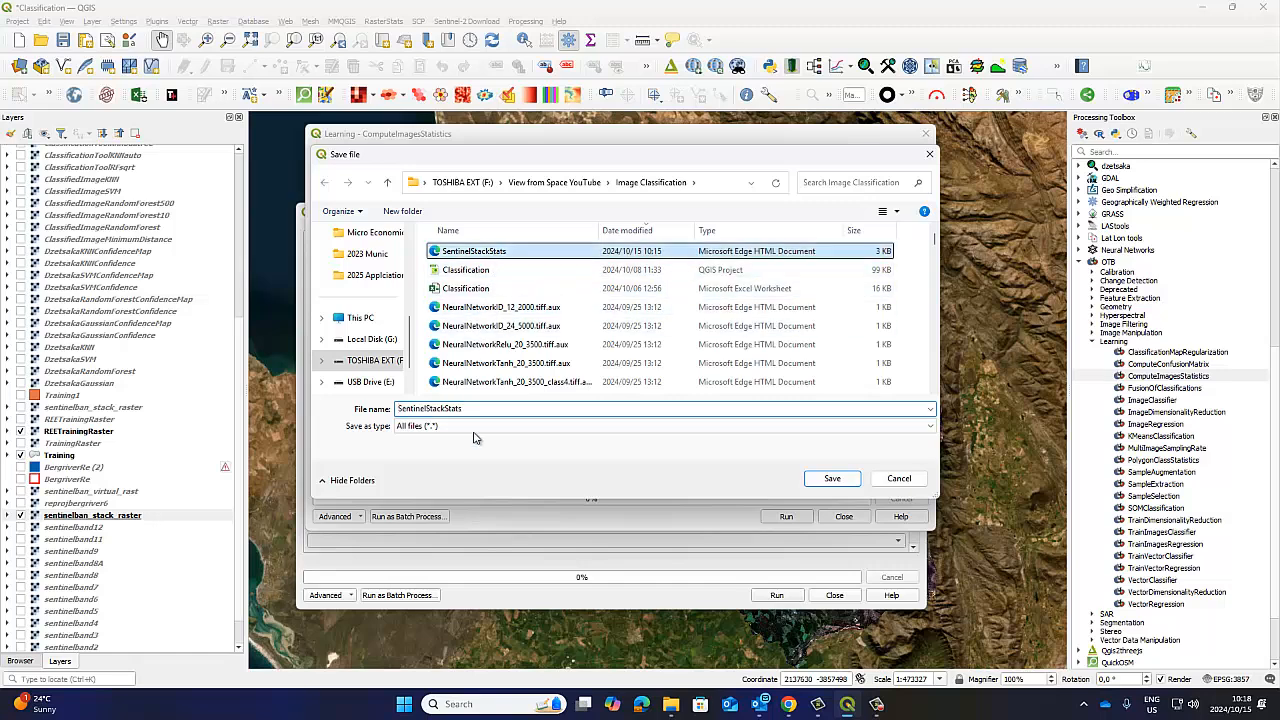
left_click(466, 409)
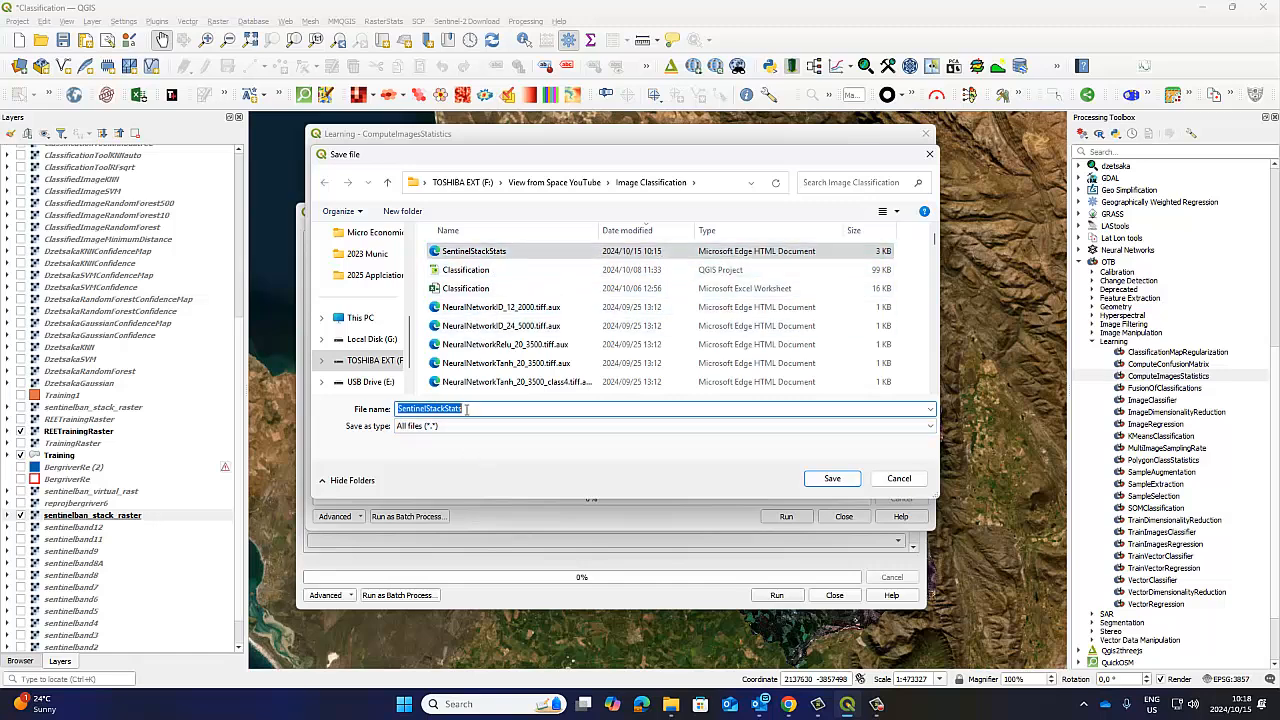
left_click(464, 409)
type(".")
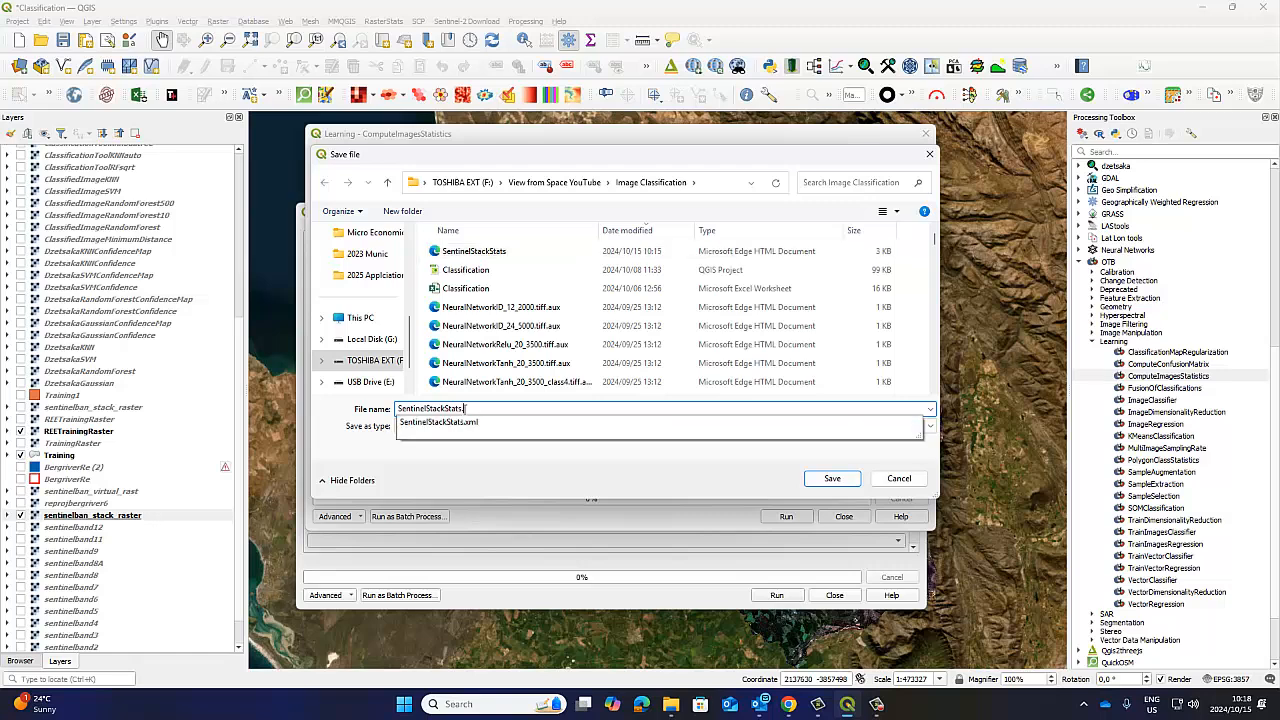
type("xml")
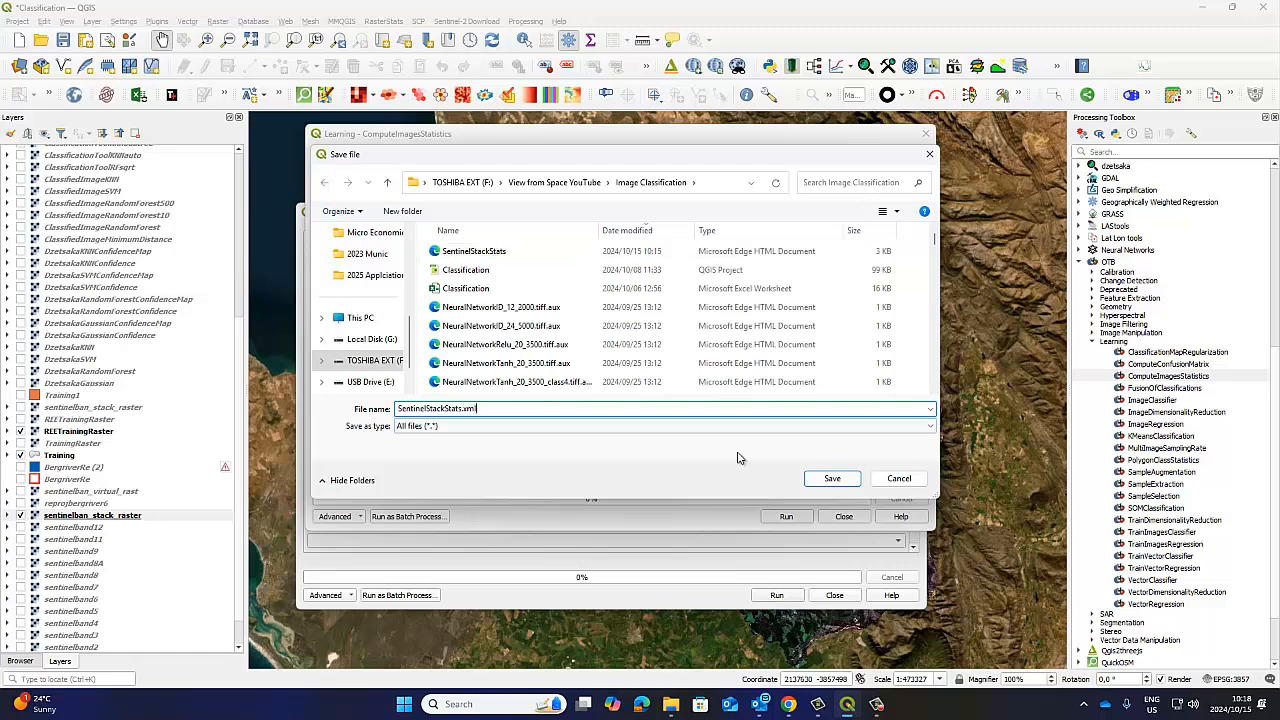
left_click(830, 478)
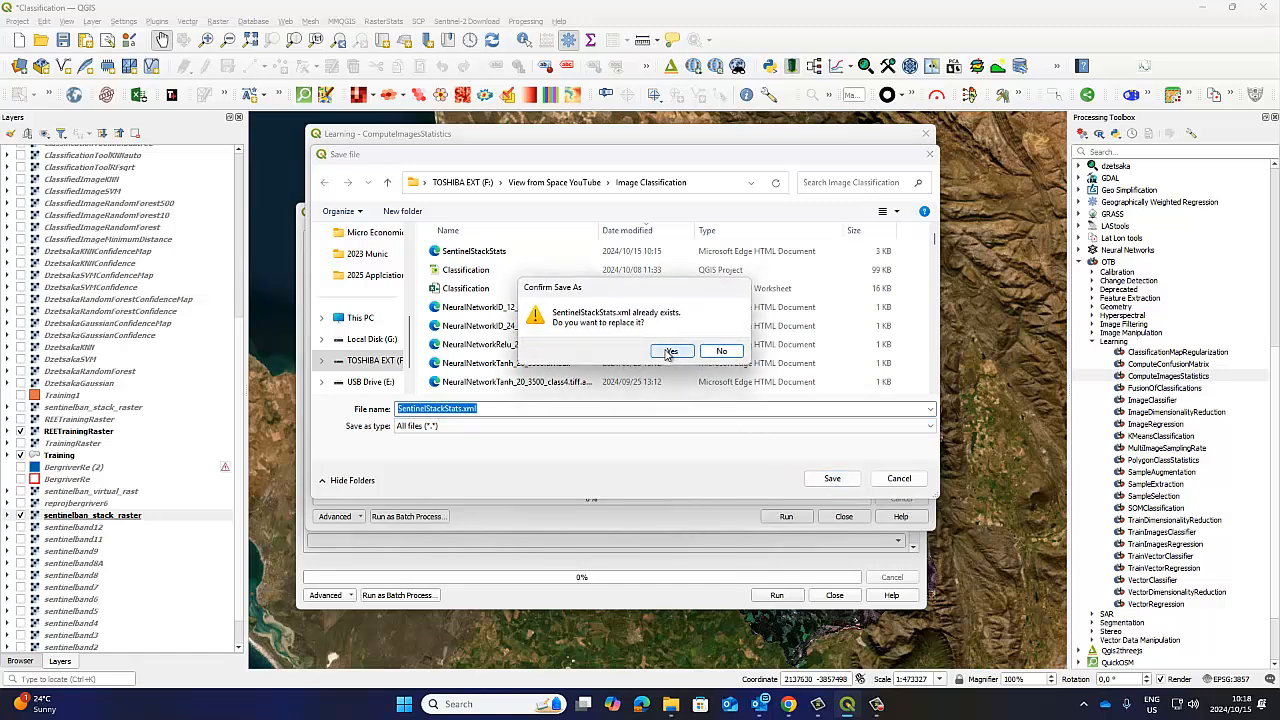
left_click(669, 352)
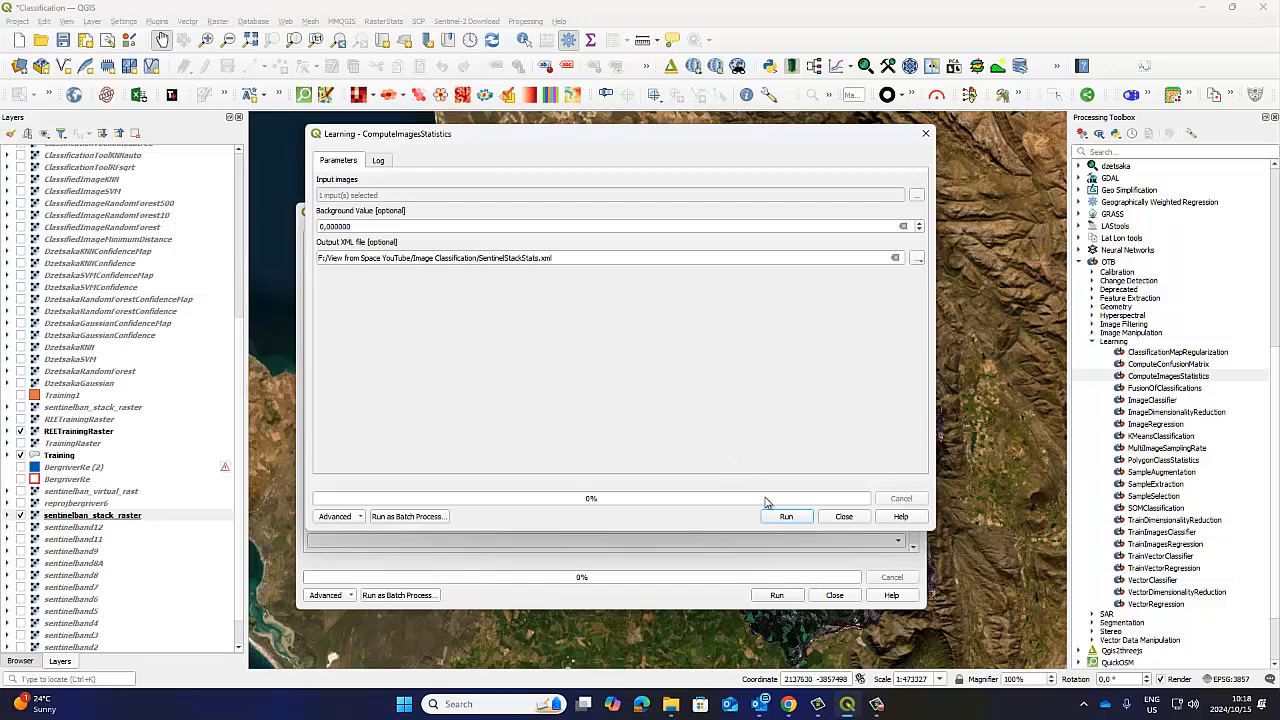
left_click(786, 517)
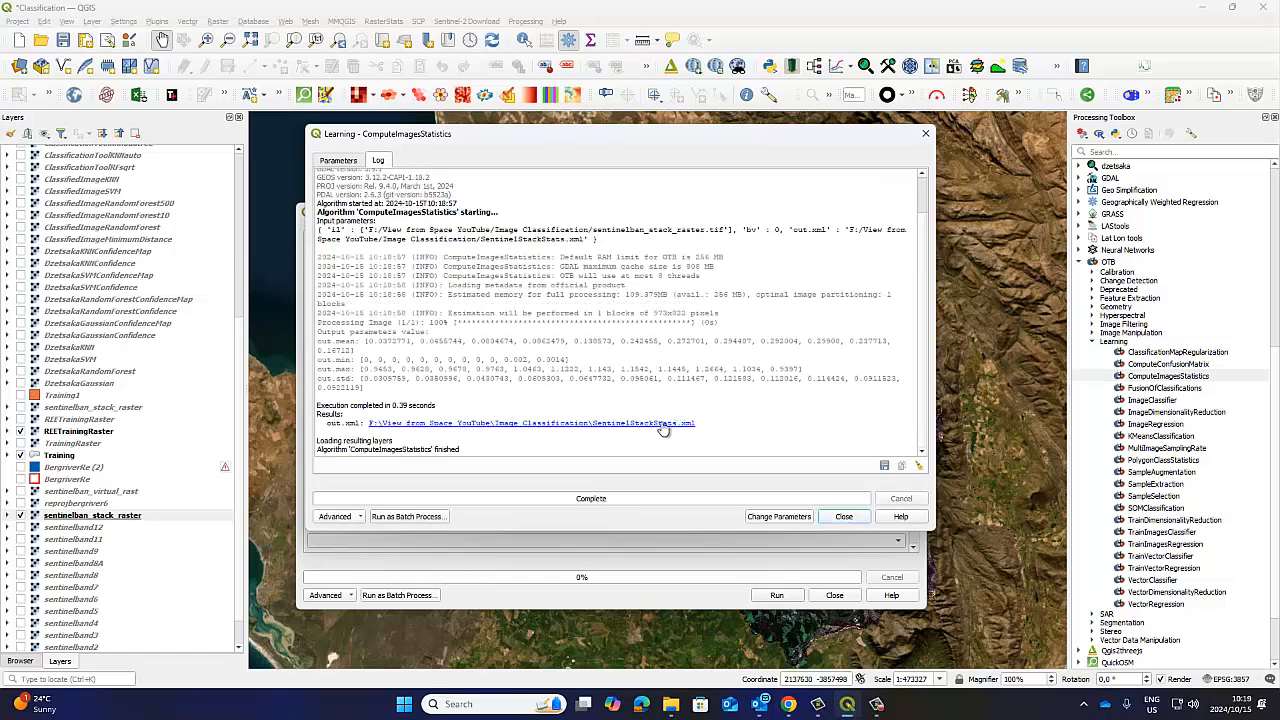
left_click(846, 516)
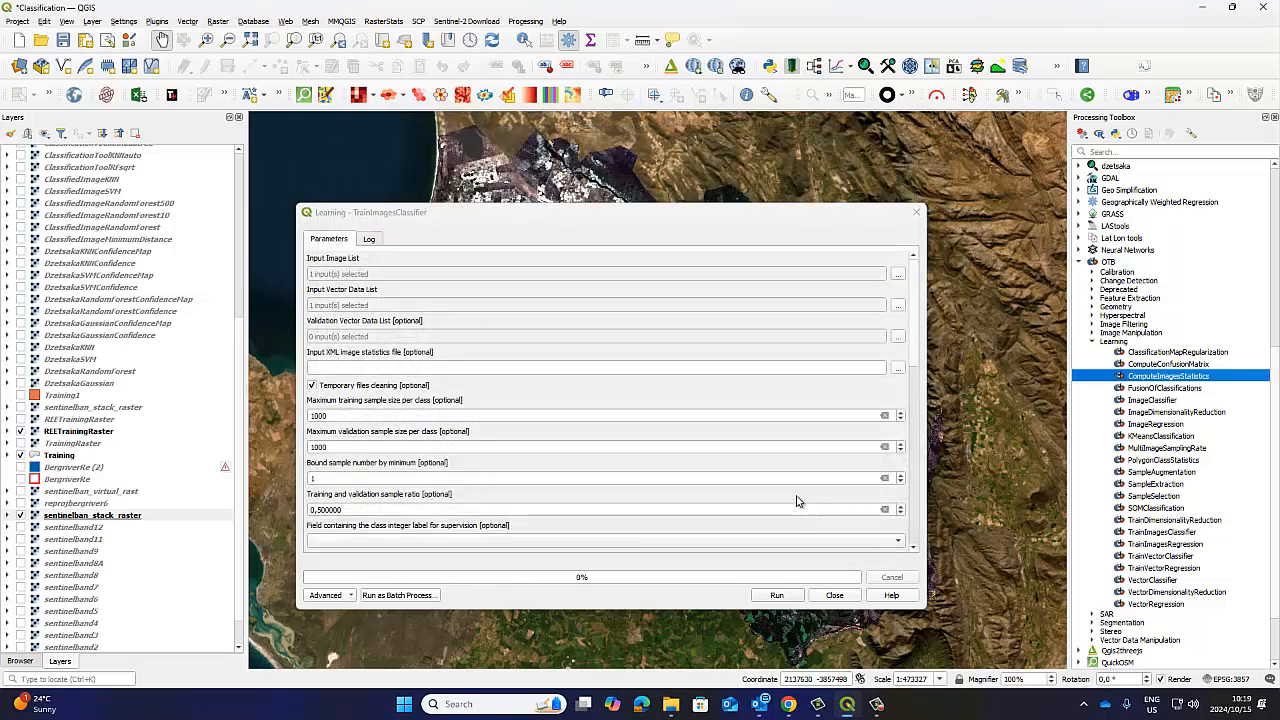
Choose SentinelStackStats from the Image Classification folder as the input XML image statistics file for TrainImagesClassifier.
left_click(898, 368)
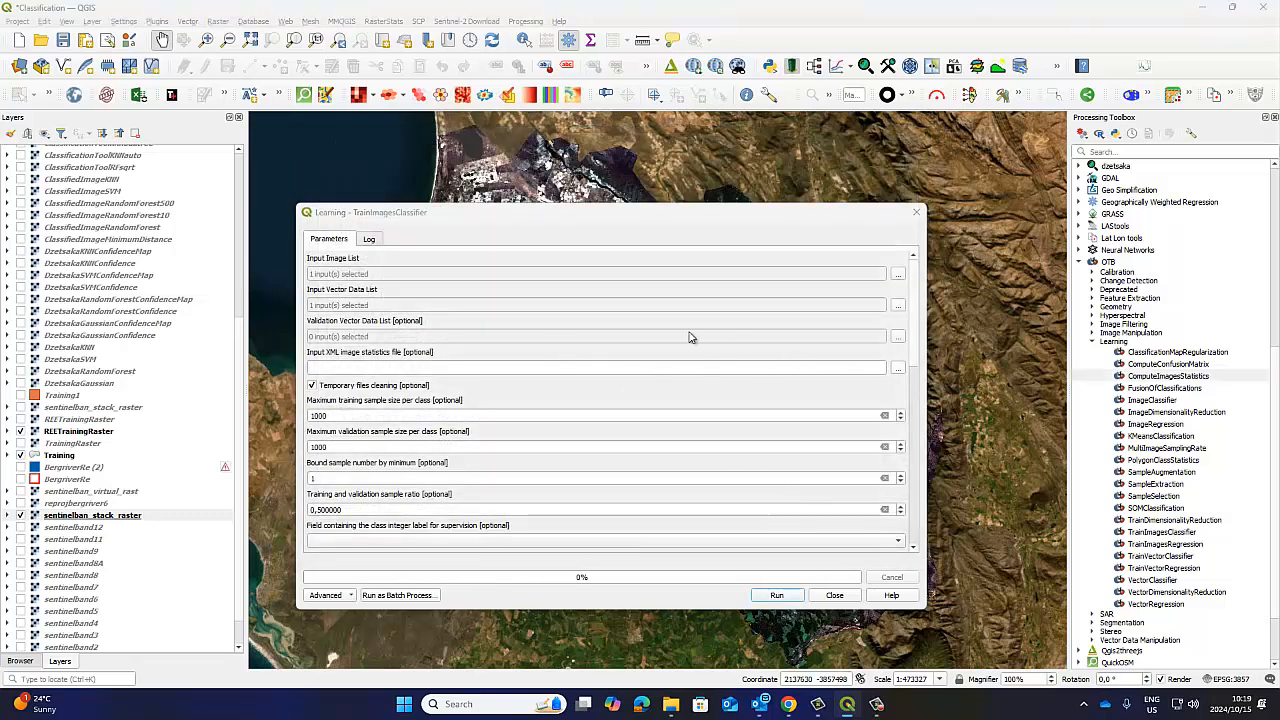
left_click(485, 333)
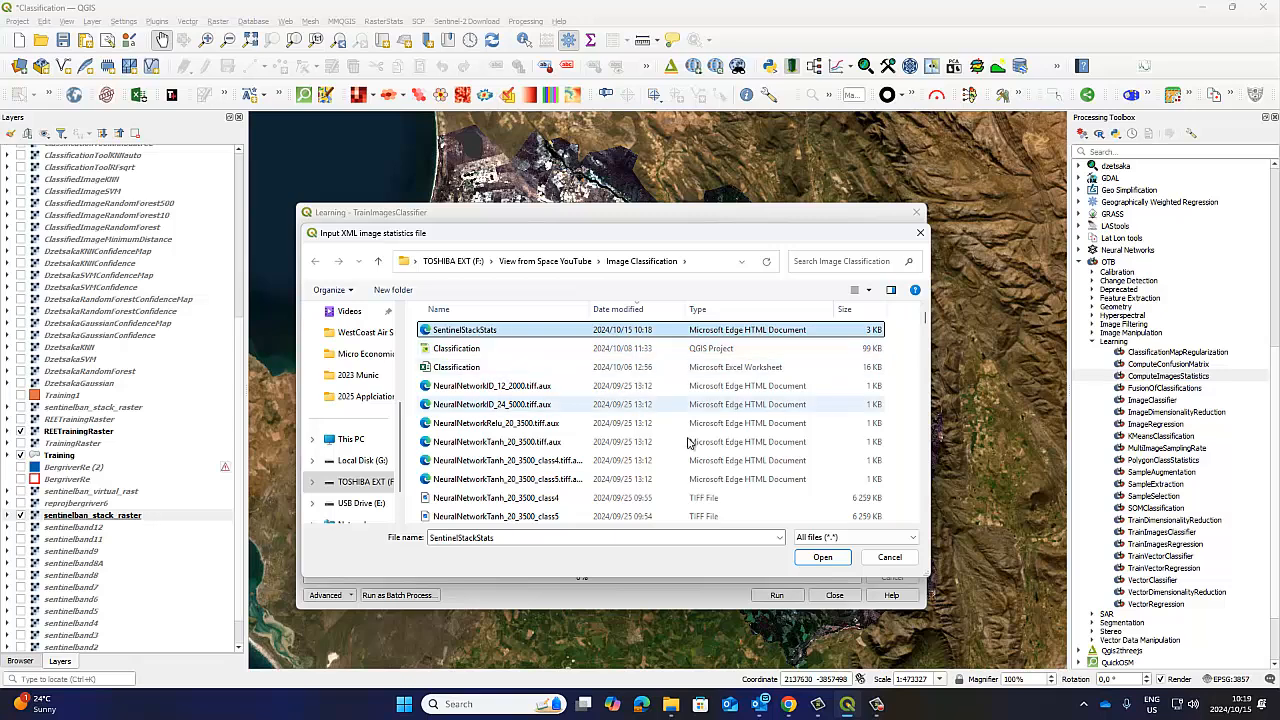
left_click(820, 558)
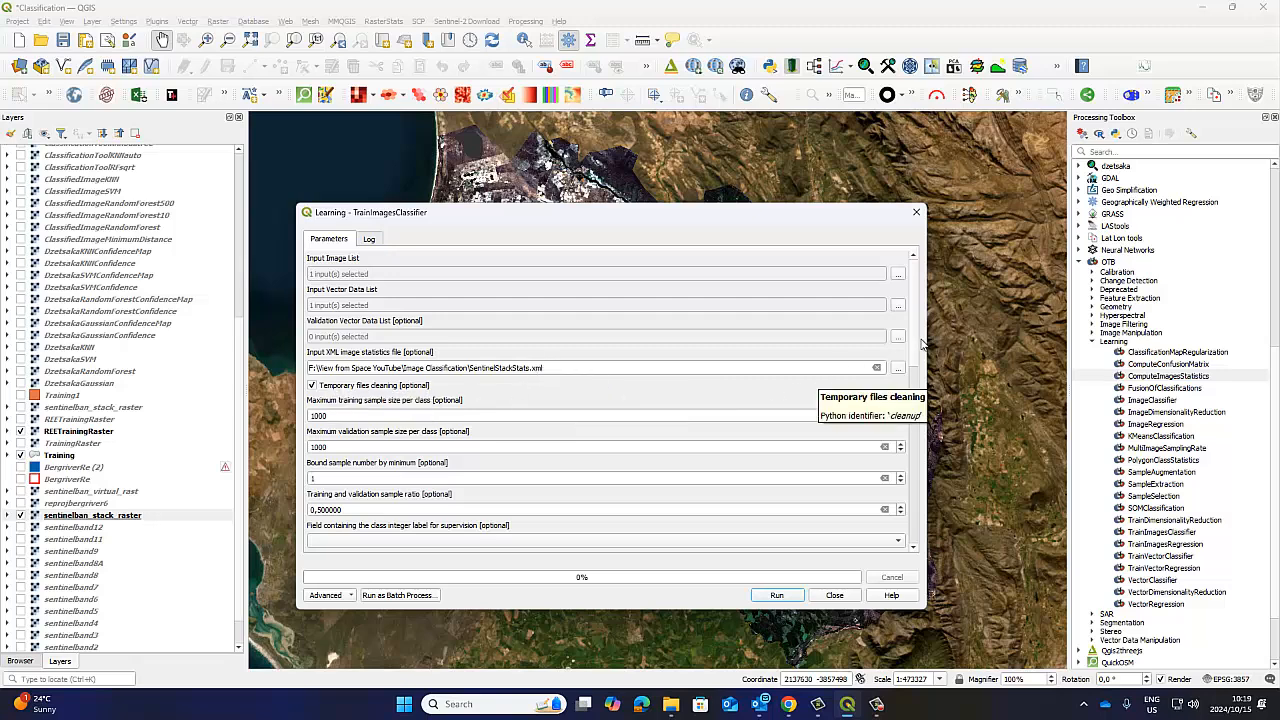
Set the training and validation sample ratio to 0.8.
scroll(677, 360, "down", 3)
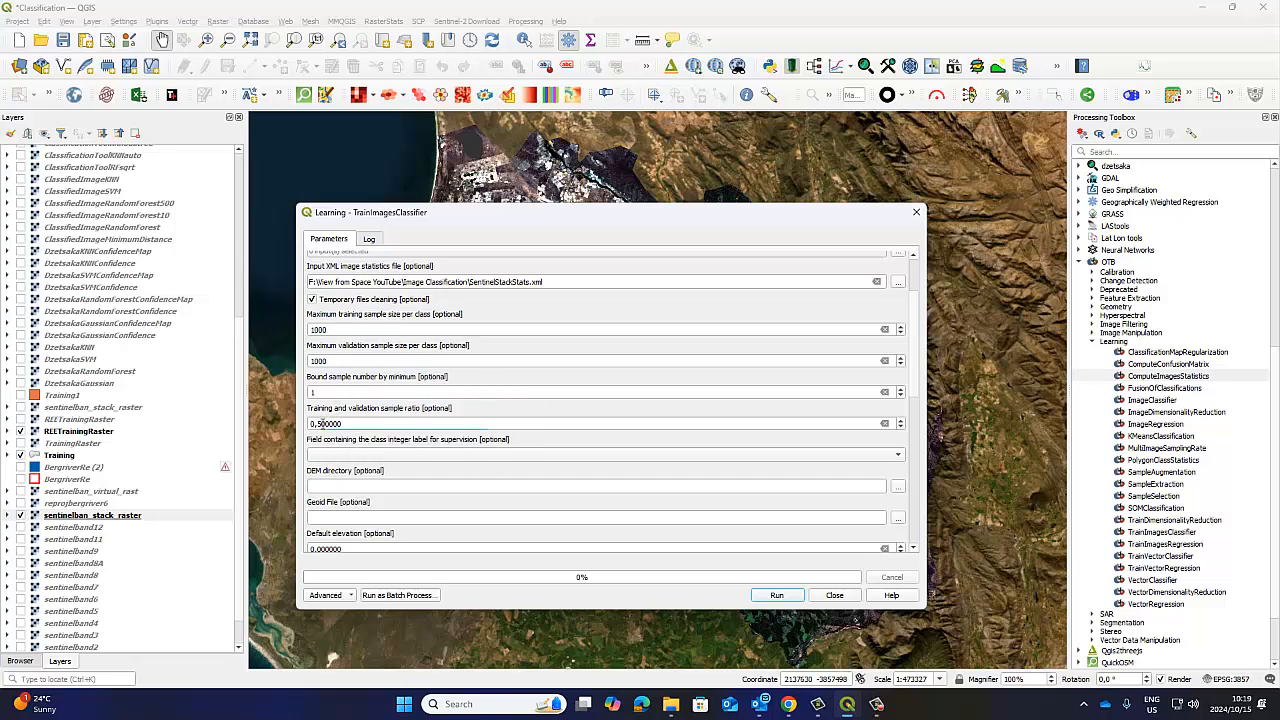
left_click(320, 423)
left_click(315, 407)
left_click(321, 423)
scroll(503, 316, "up", 1)
scroll(500, 318, "up", 1)
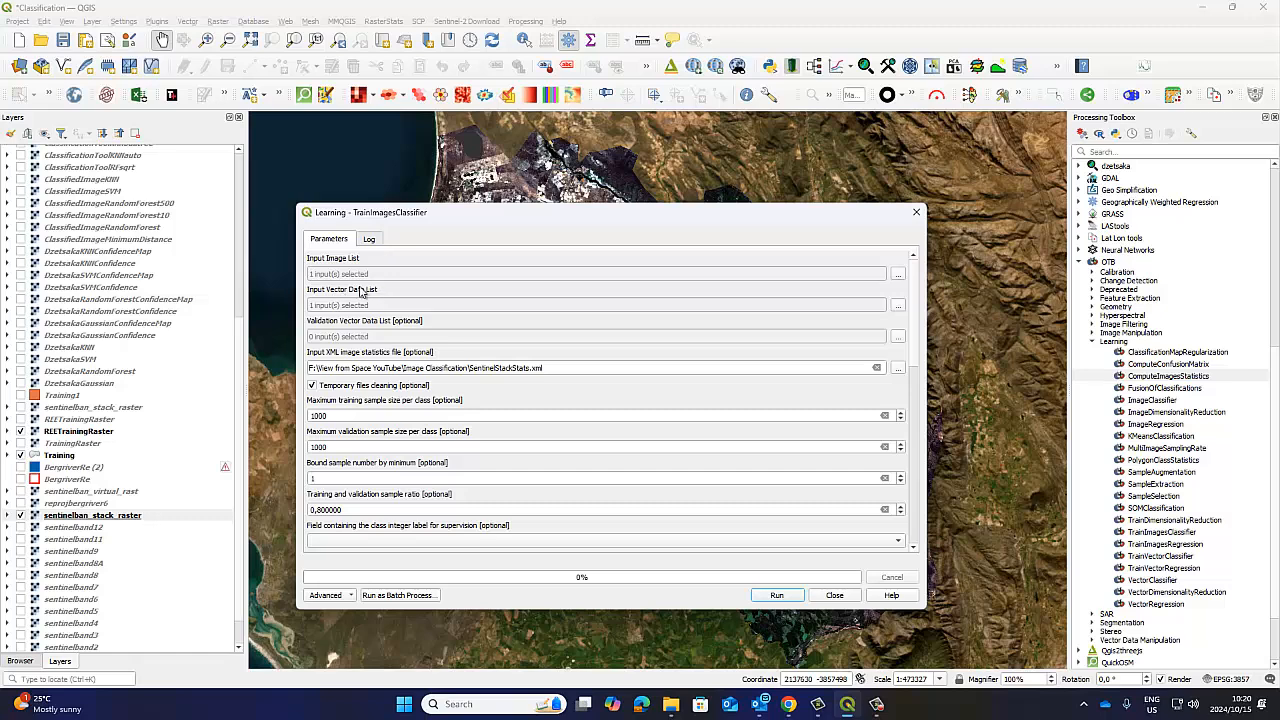
Choose id as the field containing the class integer label for supervision.
scroll(523, 436, "down", 3)
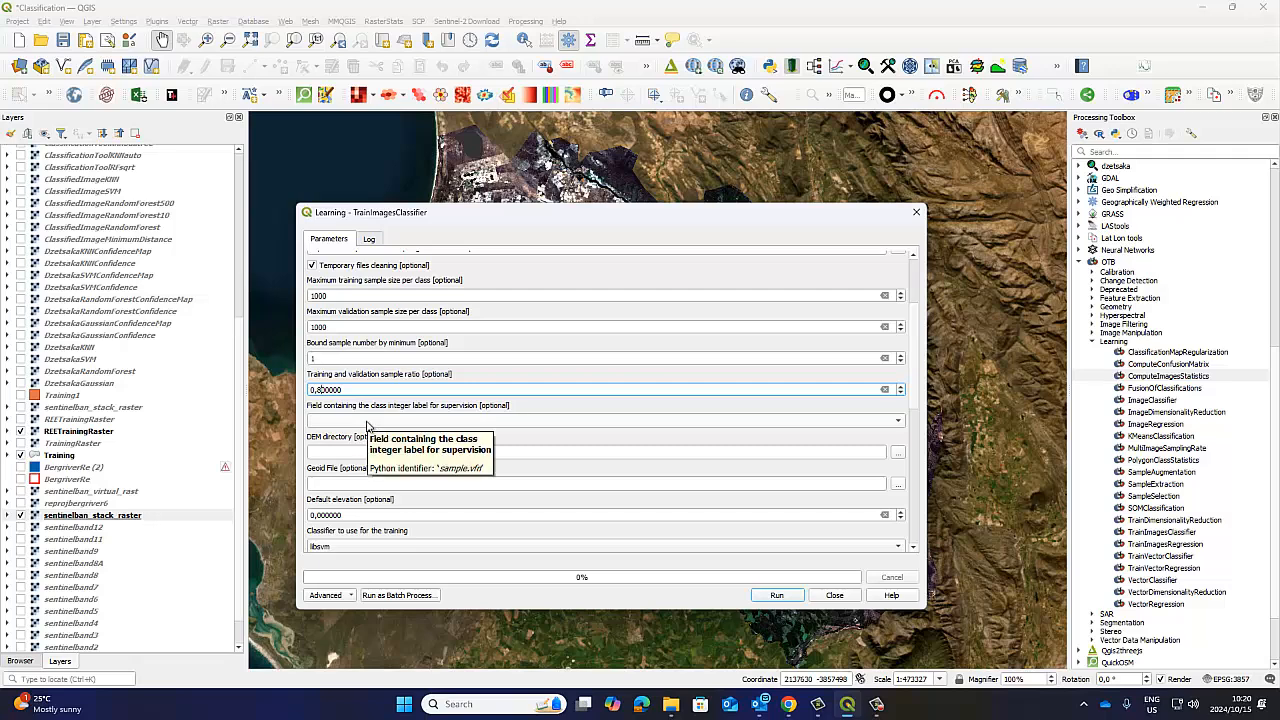
left_click(362, 424)
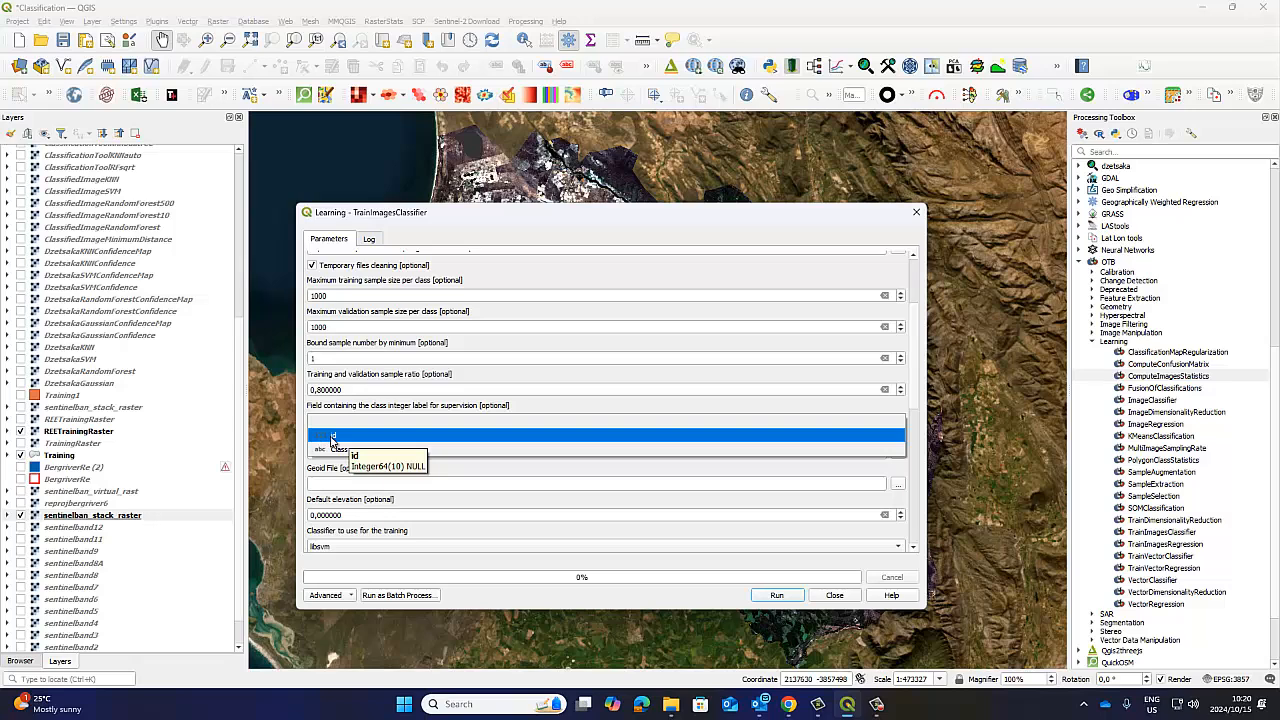
left_click(332, 437)
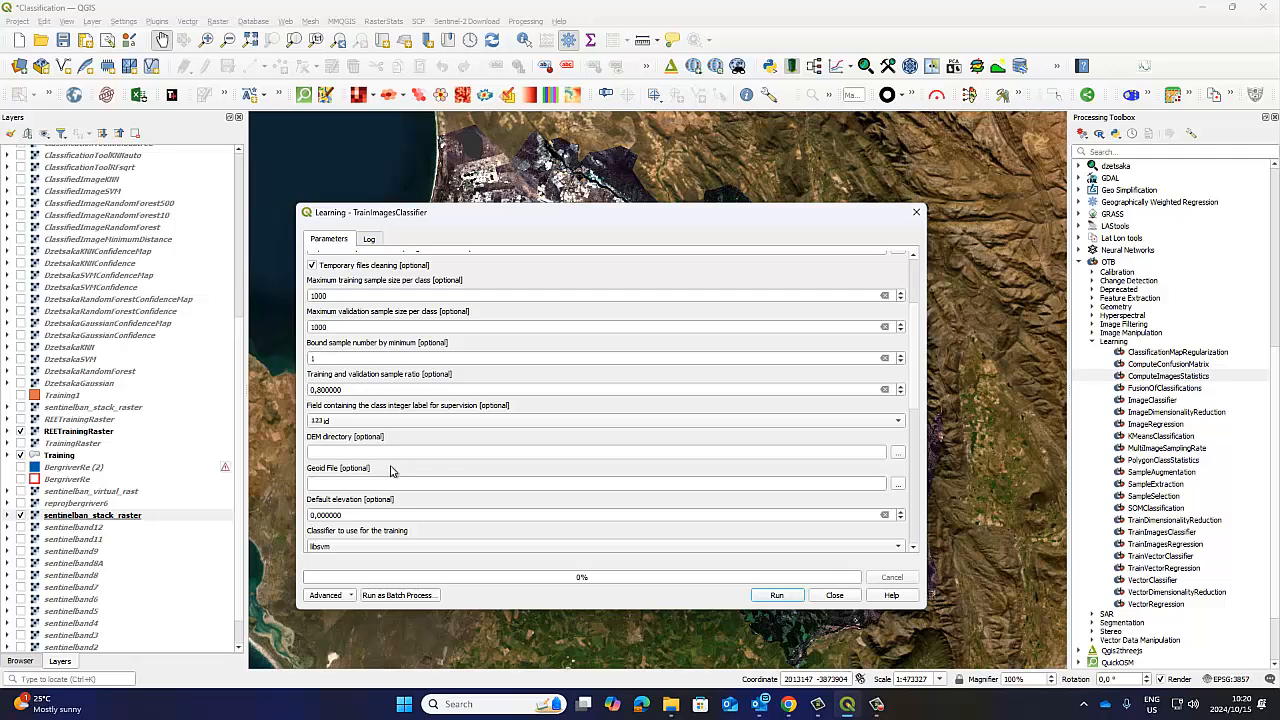
mouse_move(878, 706)
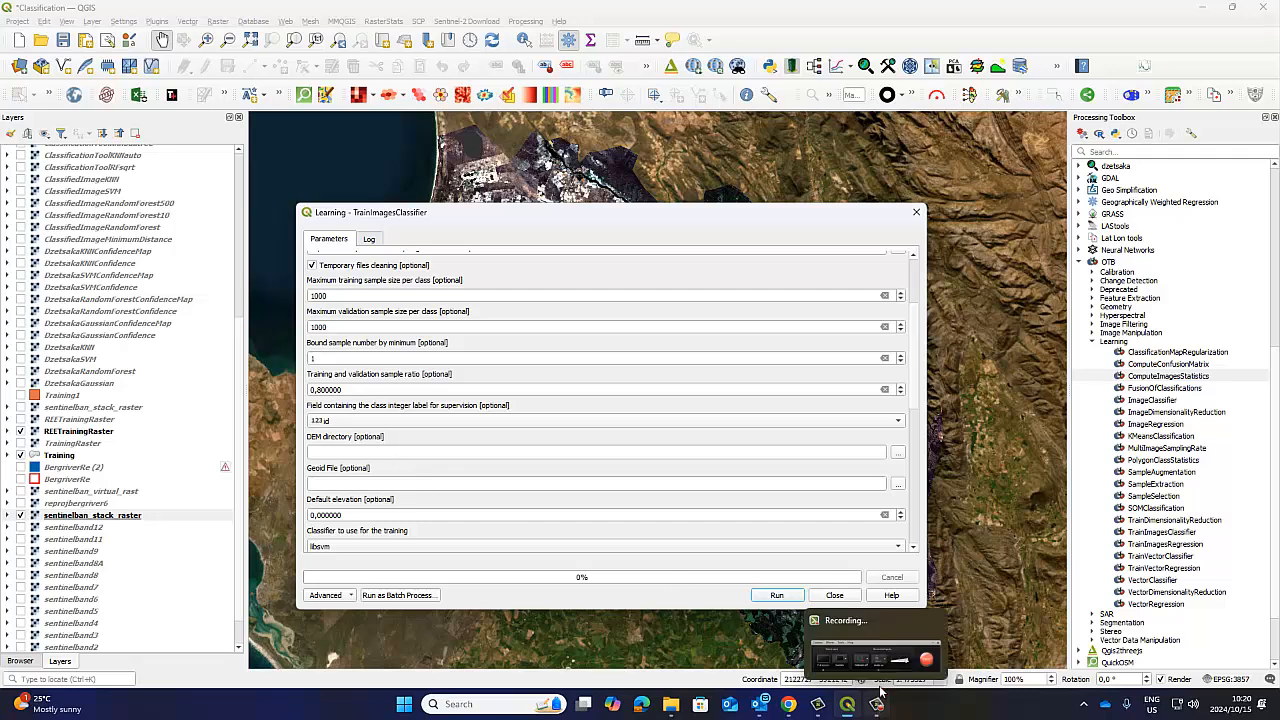
left_click(897, 654)
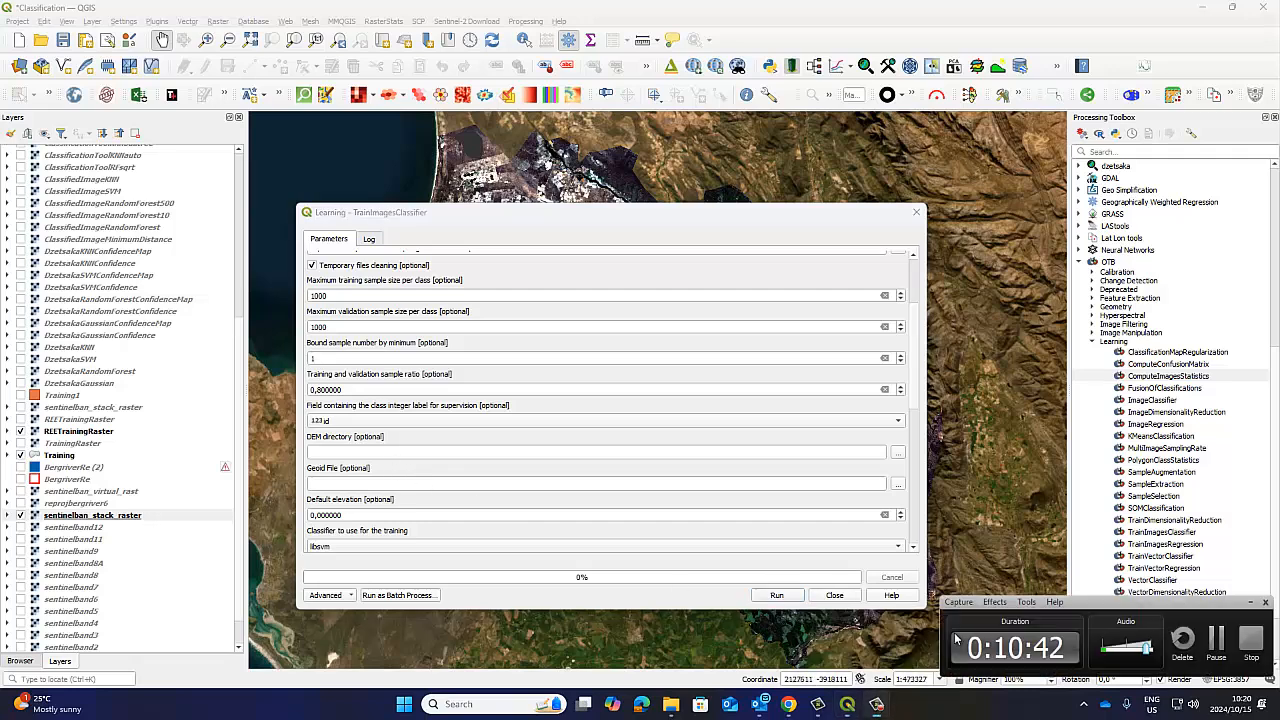
left_click(1216, 640)
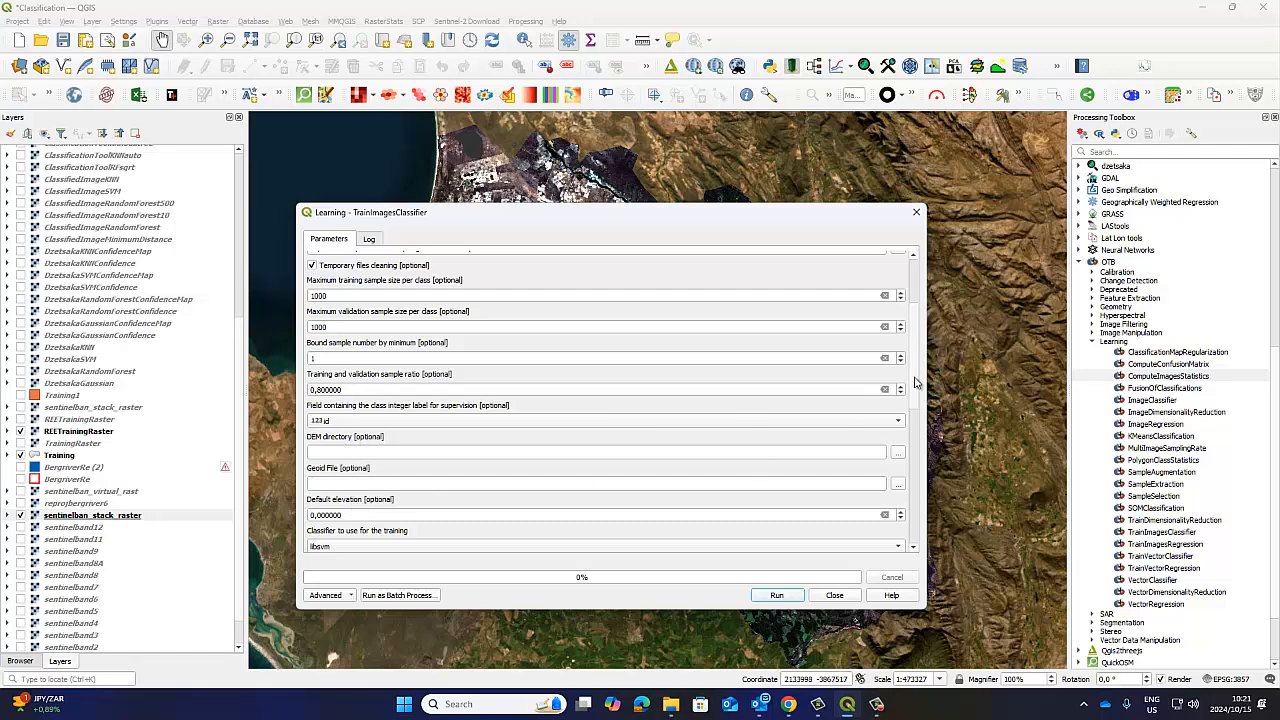
Examine the available training classifiers, the SVM kernel types and the remaining TrainImagesClassifier parameters, including the output settings.
scroll(914, 395, "down", 1)
left_click_drag(914, 395, 912, 455)
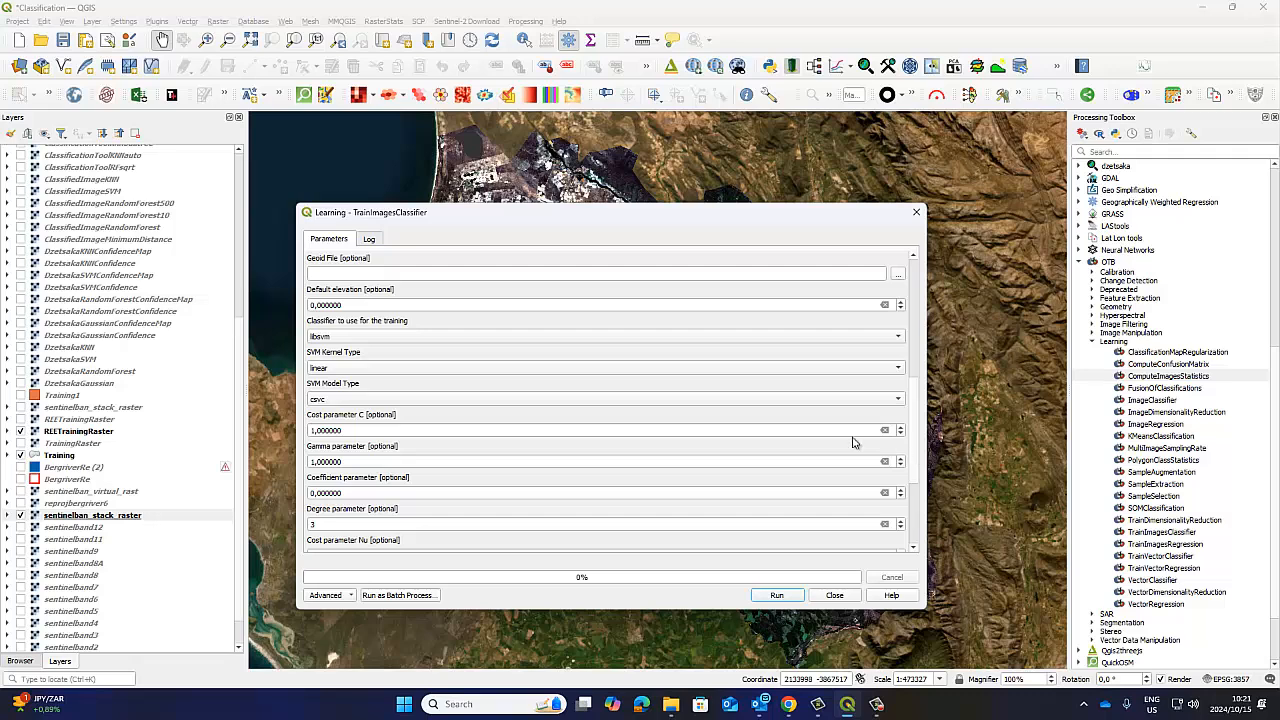
left_click(345, 337)
left_click(348, 341)
left_click(336, 370)
left_click(333, 371)
left_click_drag(916, 410, 905, 477)
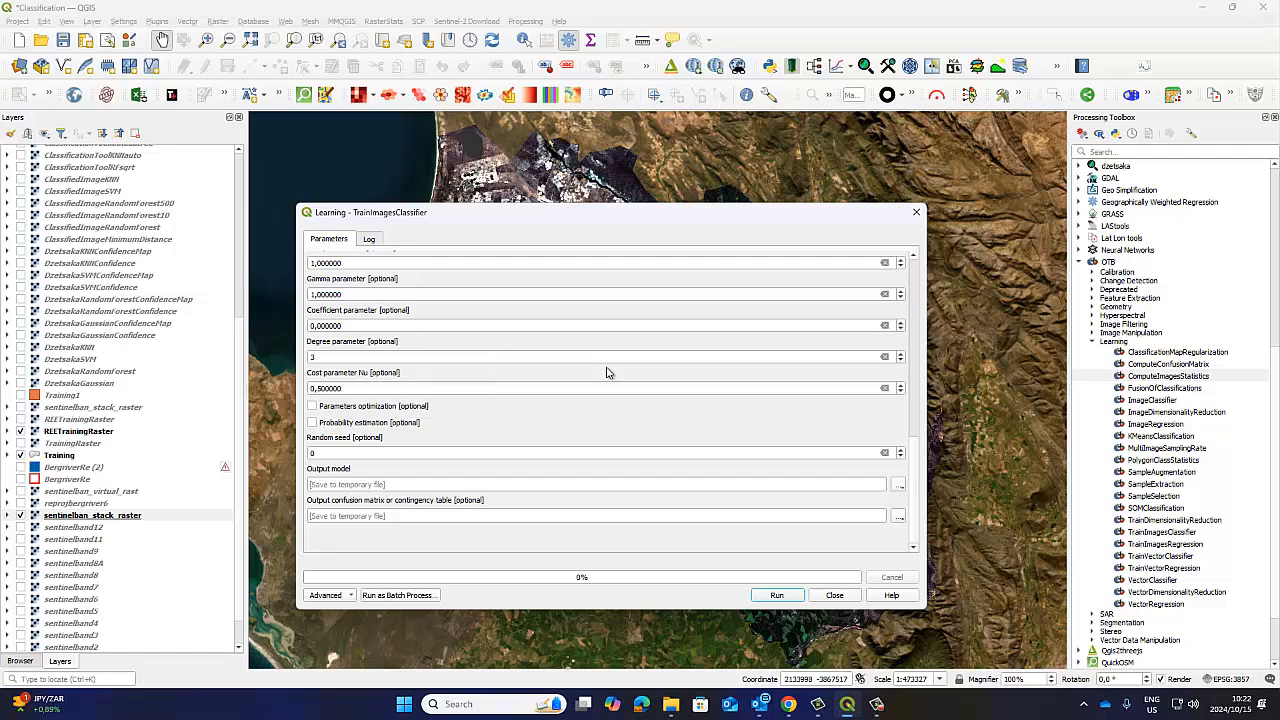
left_click_drag(915, 460, 913, 287)
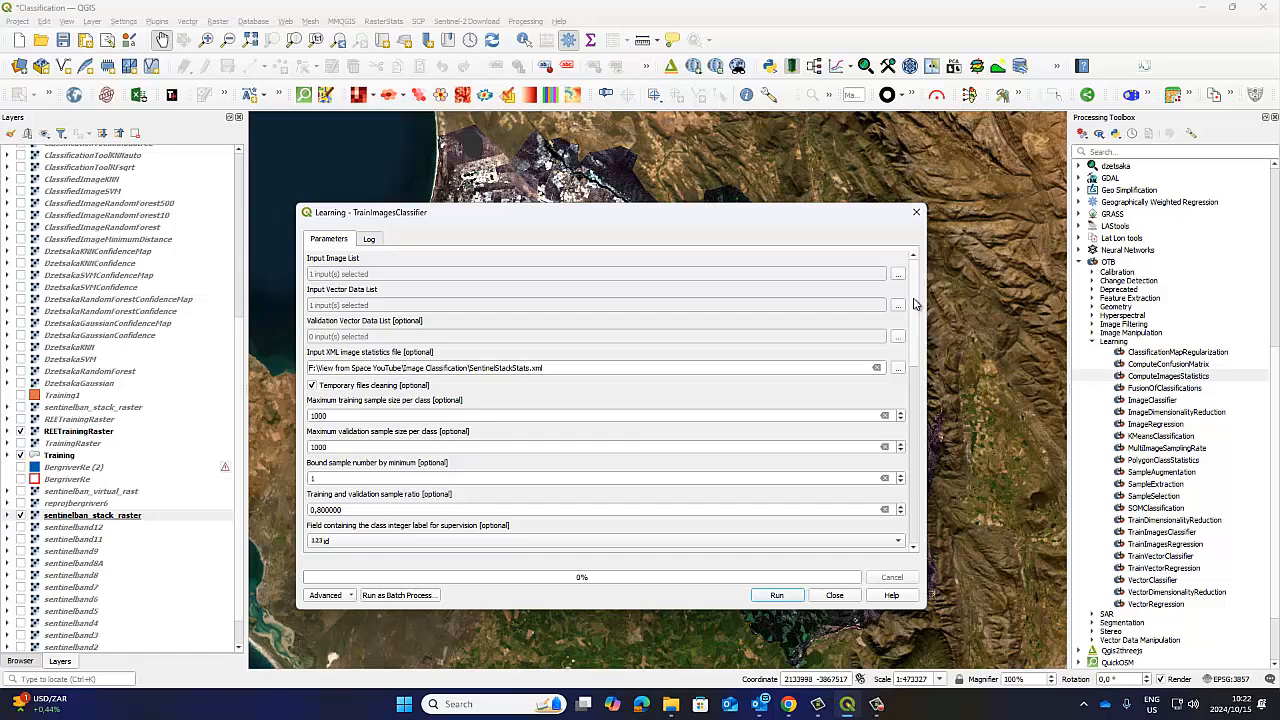
left_click_drag(913, 303, 917, 472)
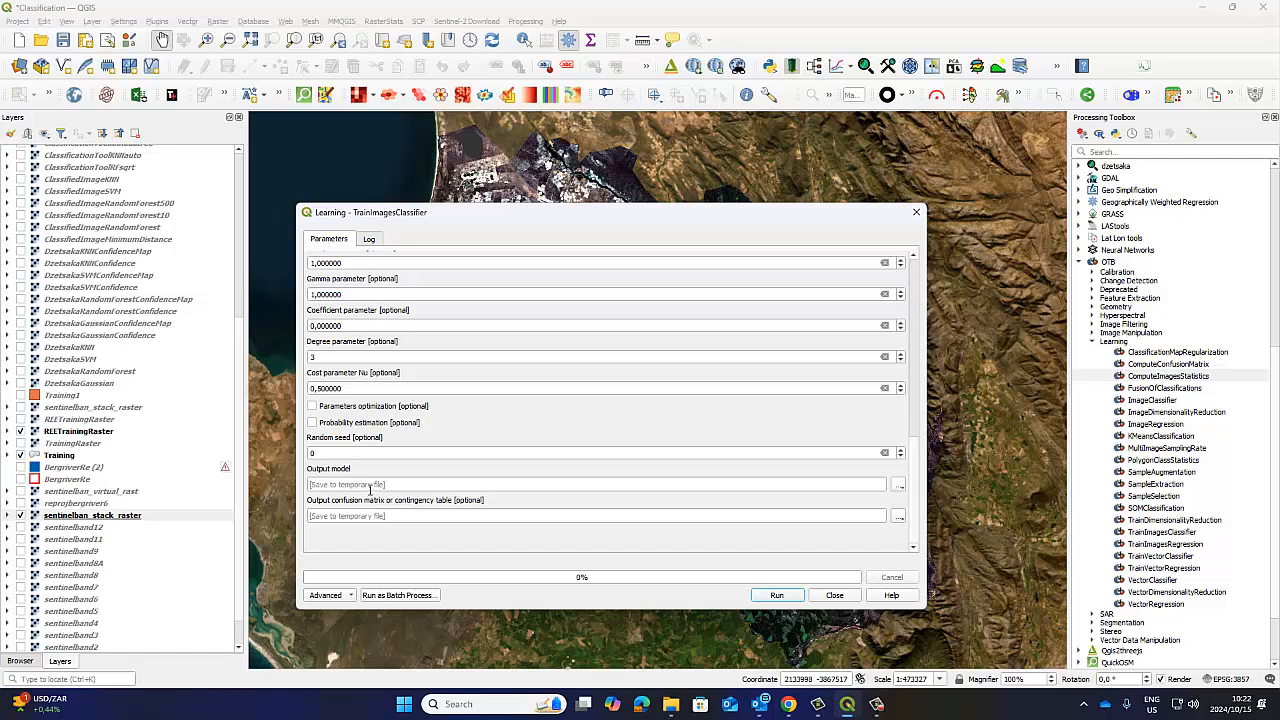
left_click(898, 485)
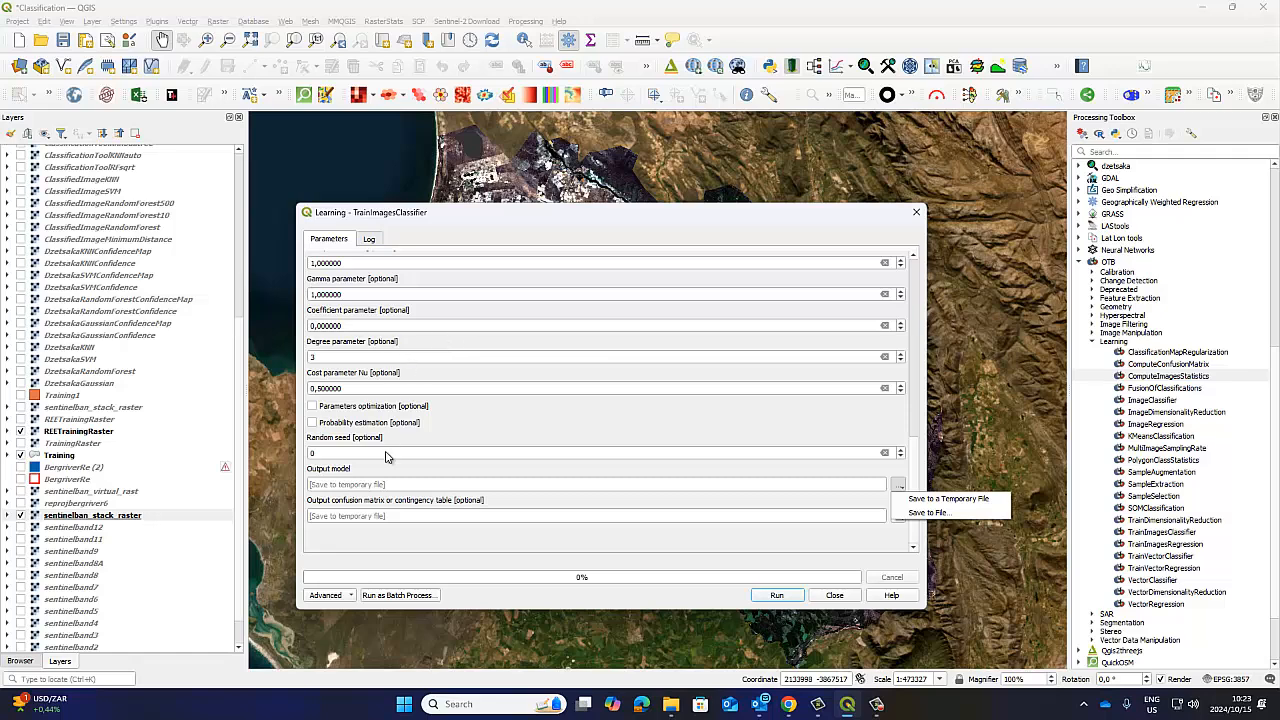
left_click(353, 476)
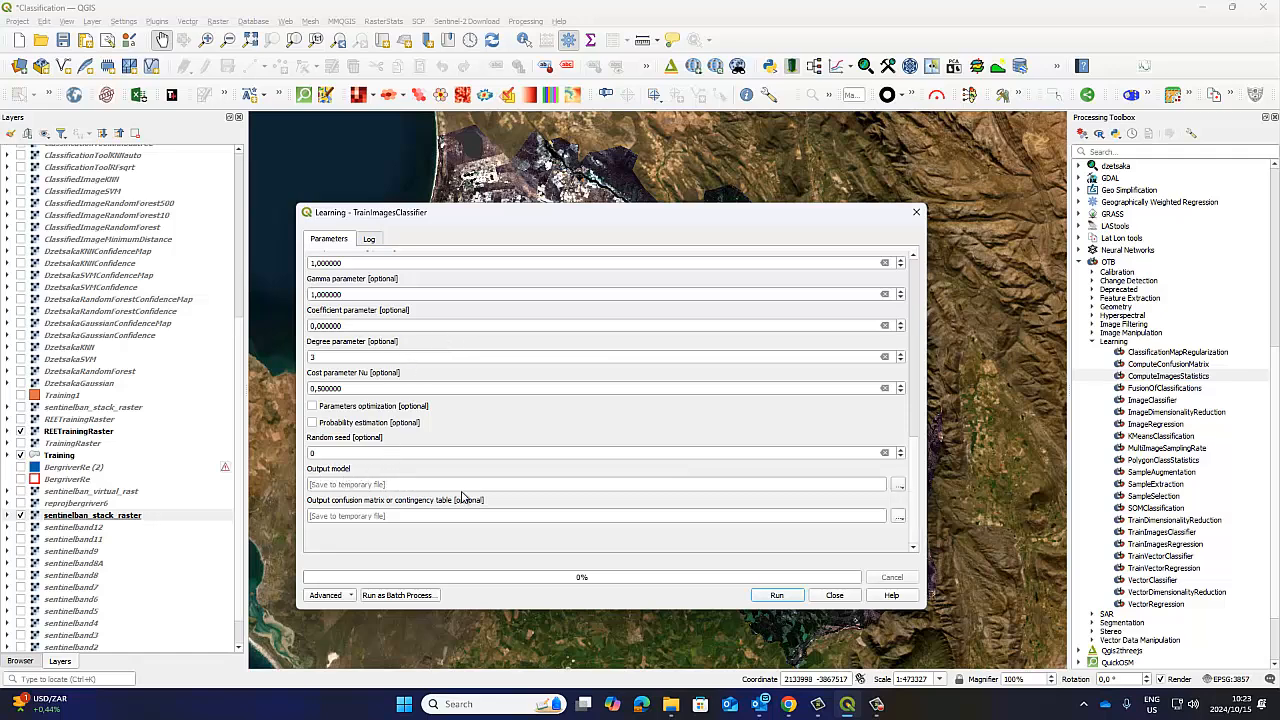
left_click(900, 487)
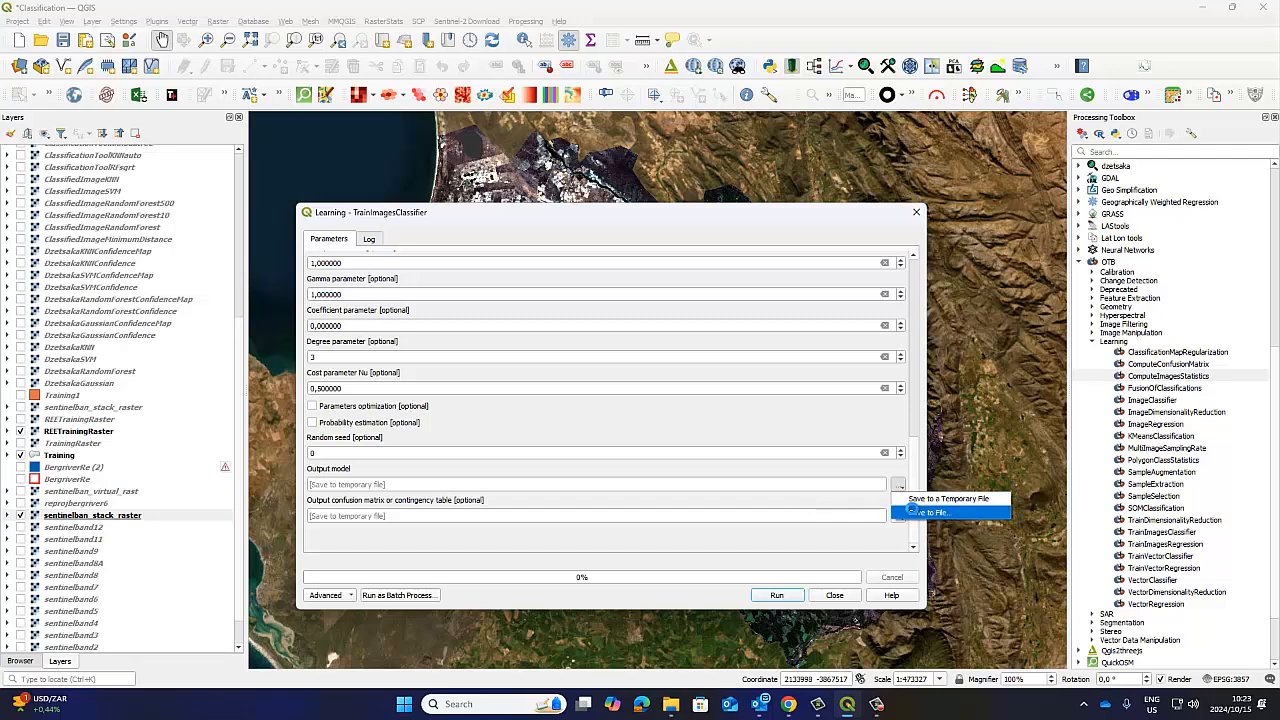
left_click(913, 511)
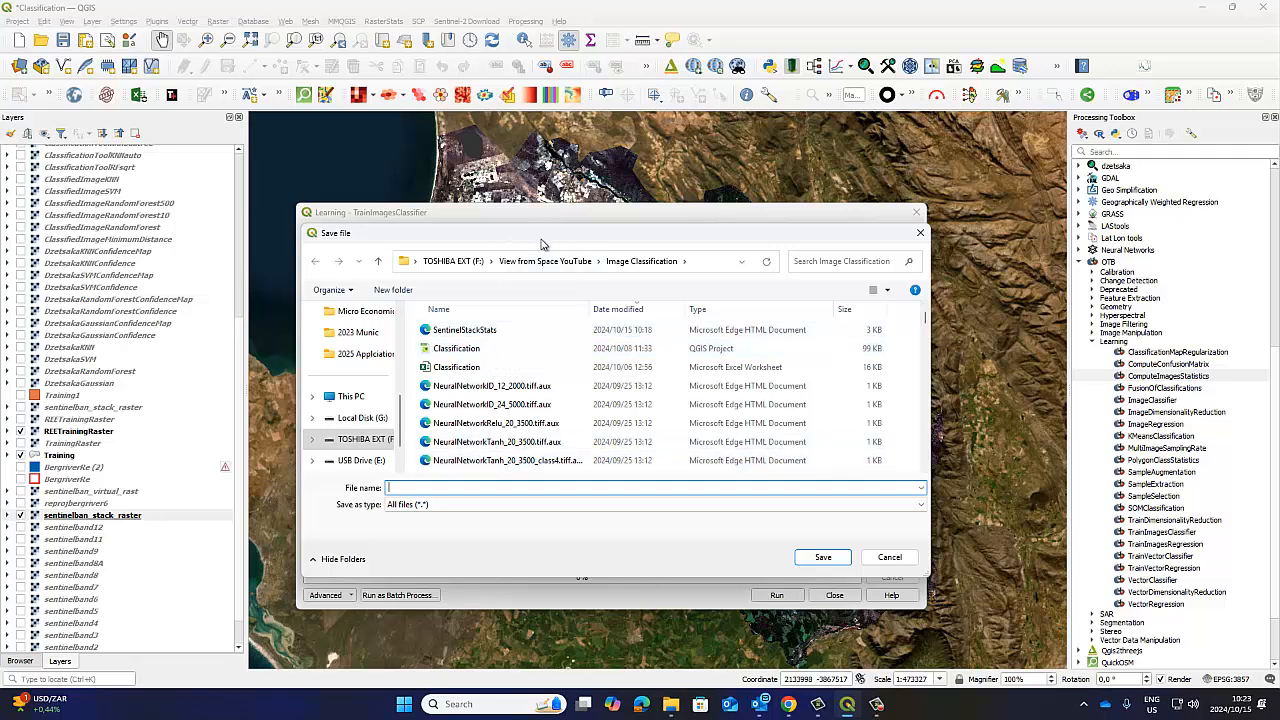
left_click_drag(493, 238, 730, 251)
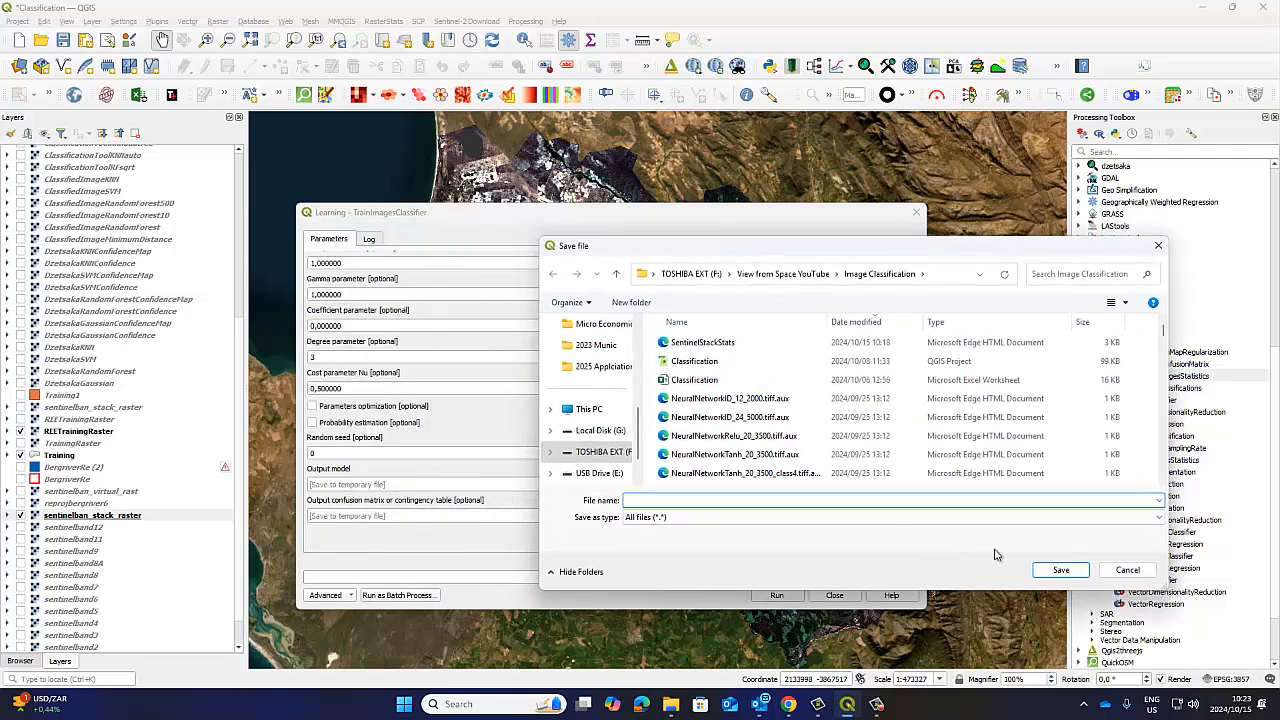
left_click(1127, 571)
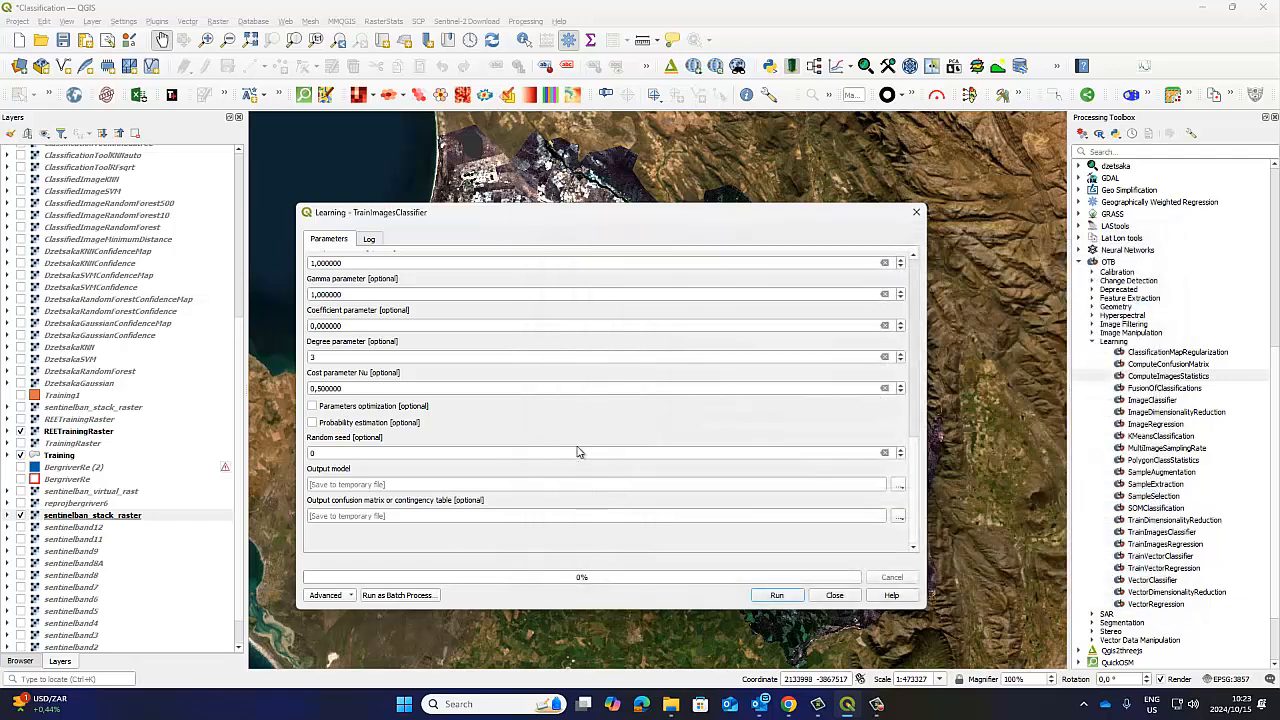
Enlarge the TrainImagesClassifier dialog and review its sampling, classifier and SVM cost parameters through to the output settings.
left_click(558, 323)
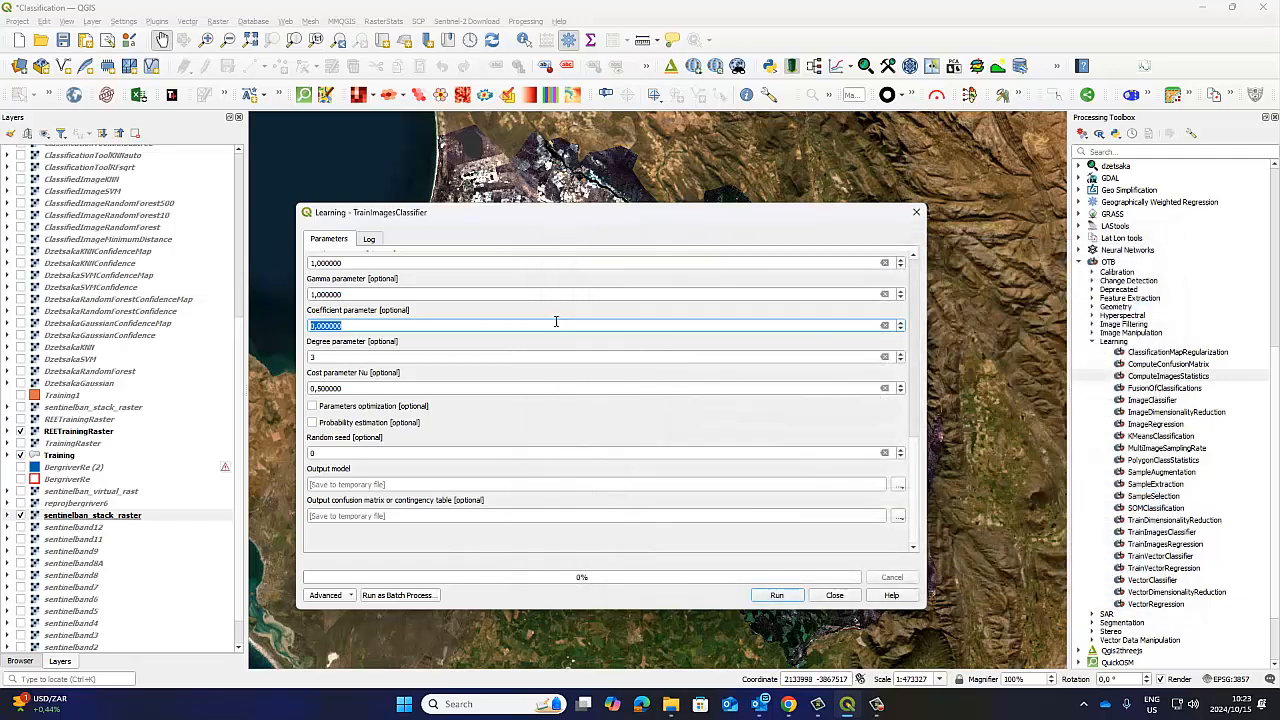
scroll(550, 317, "up", 8)
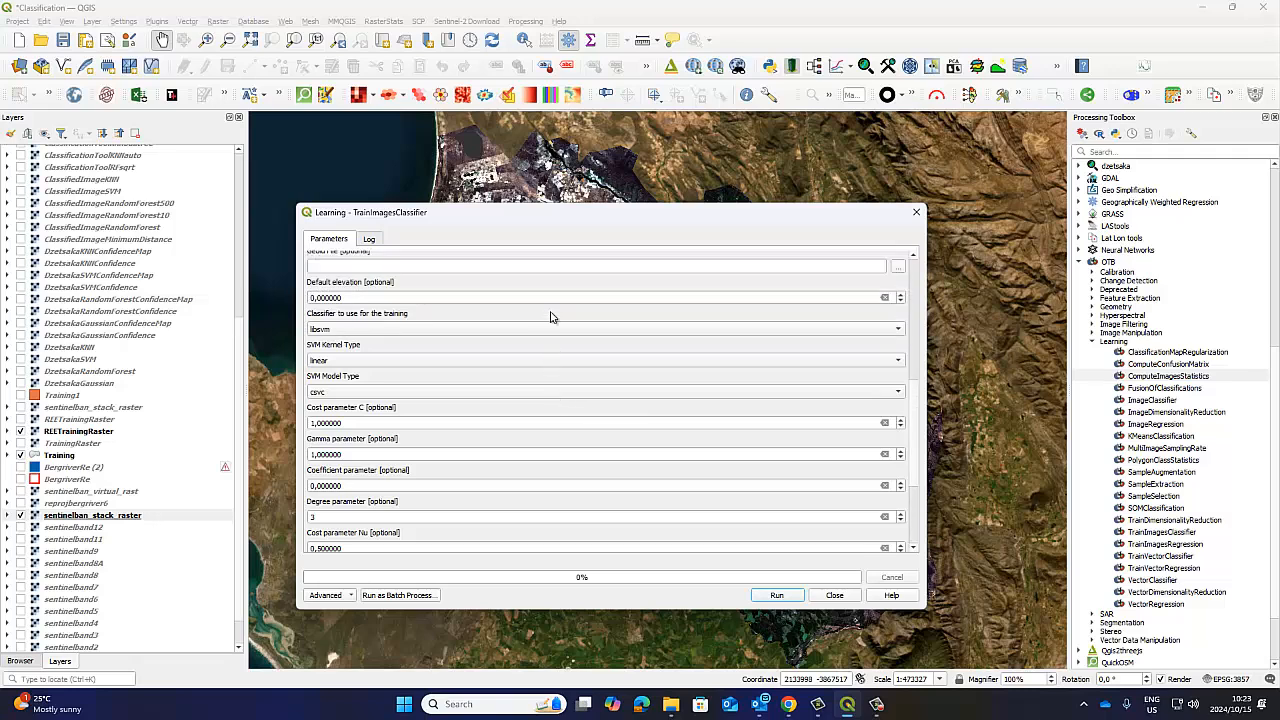
scroll(550, 317, "up", 7)
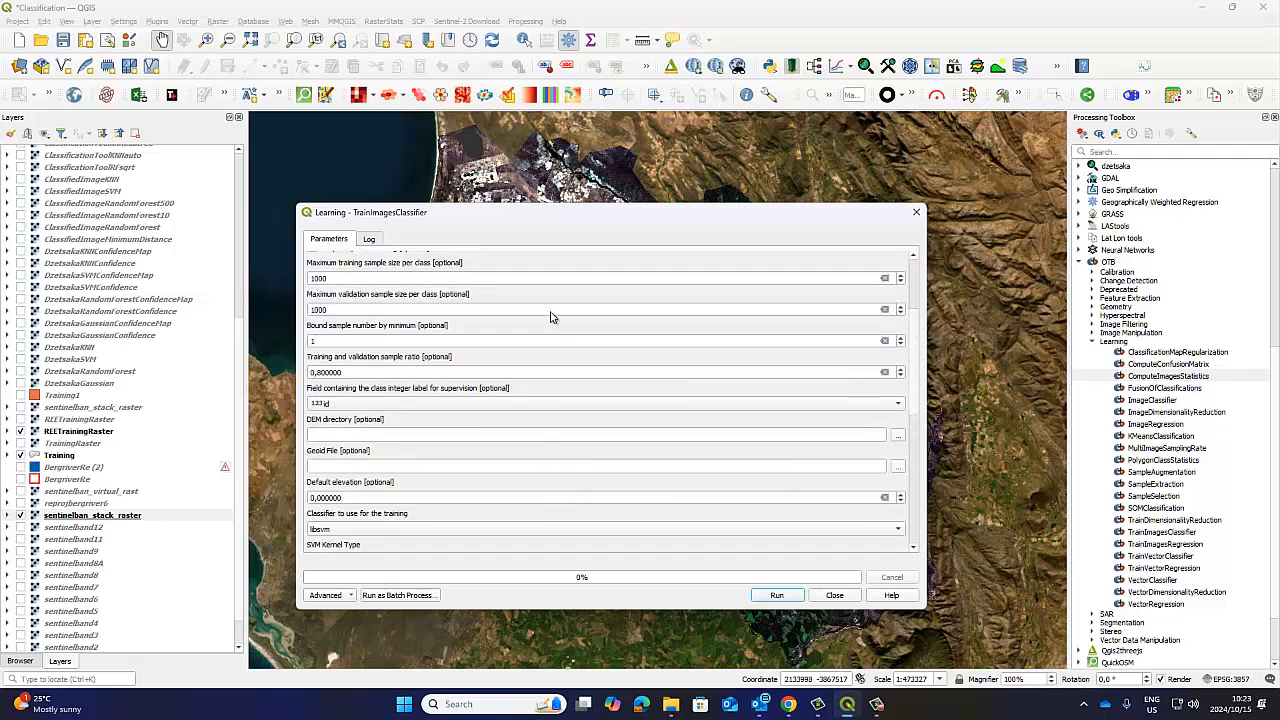
scroll(550, 317, "down", 8)
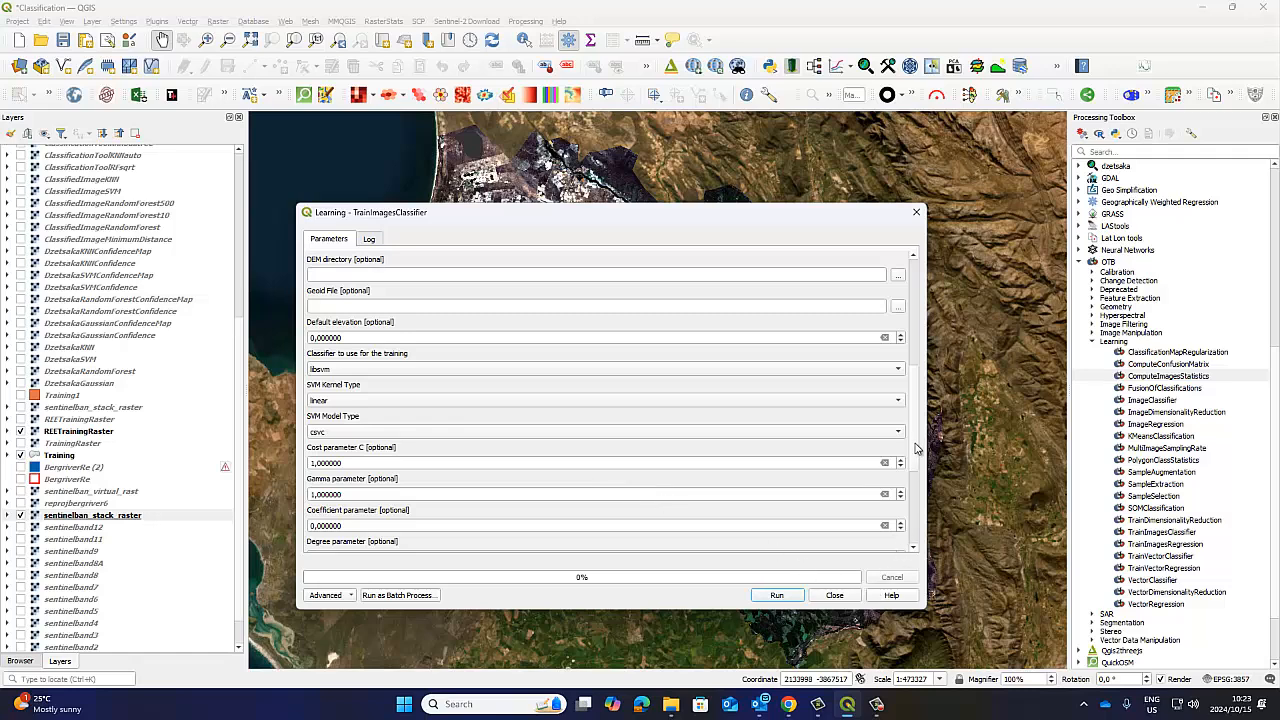
scroll(916, 449, "down", 5)
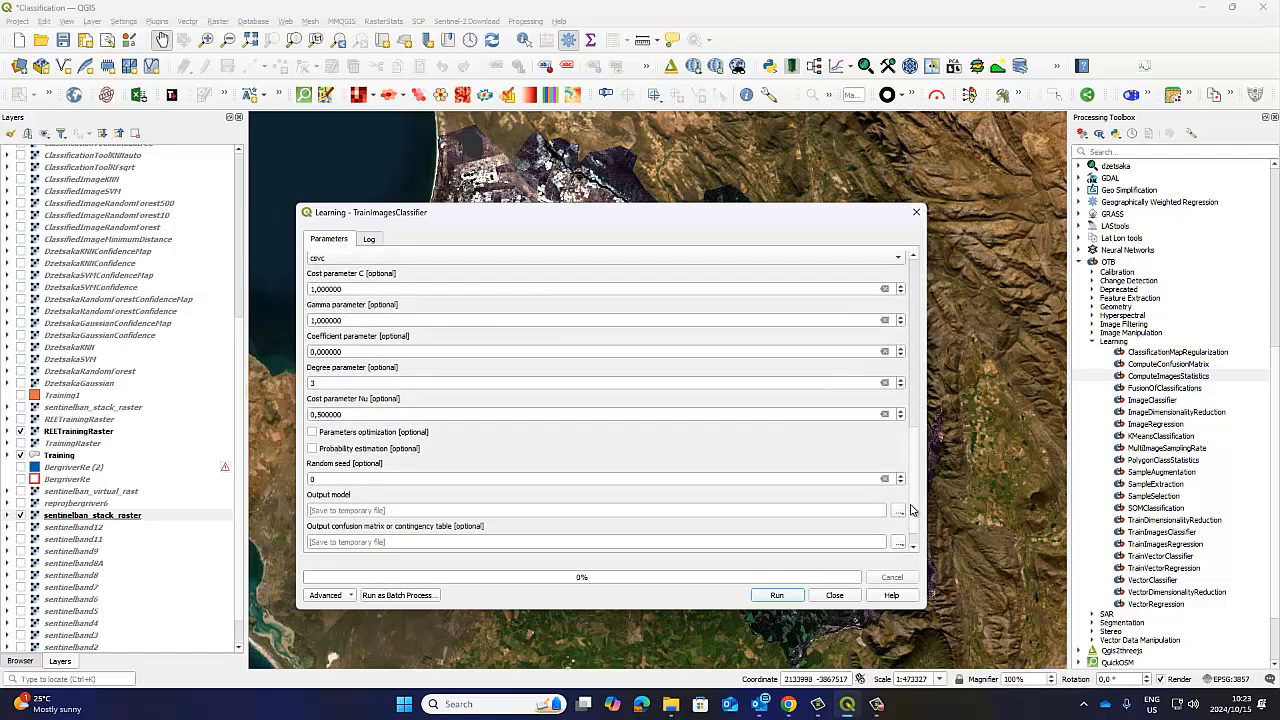
left_click_drag(600, 206, 596, 67)
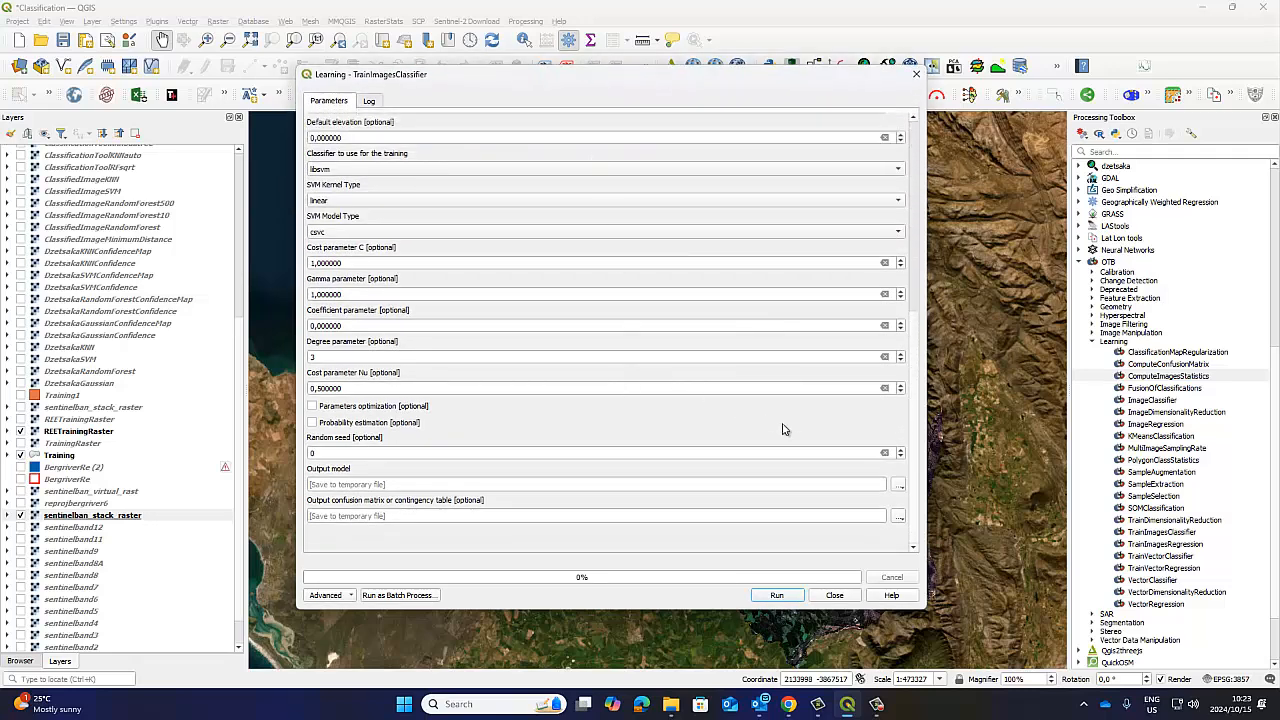
scroll(913, 474, "up", 1)
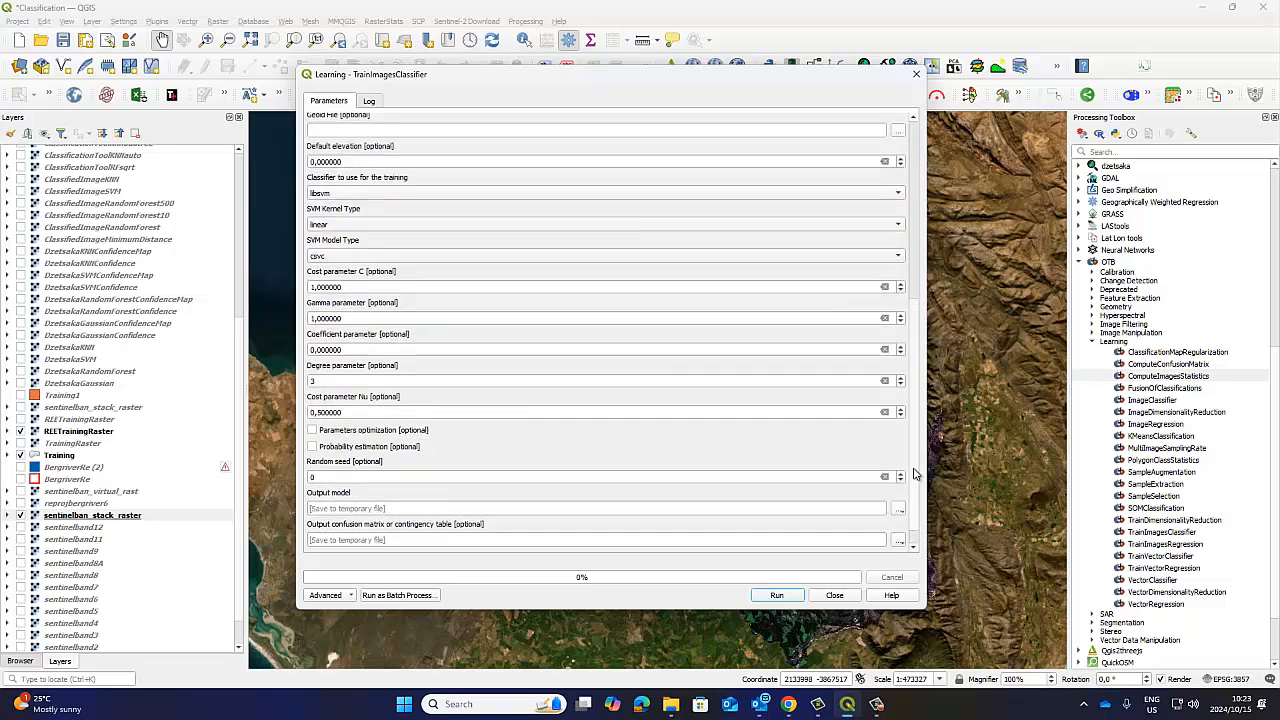
scroll(913, 474, "up", 1)
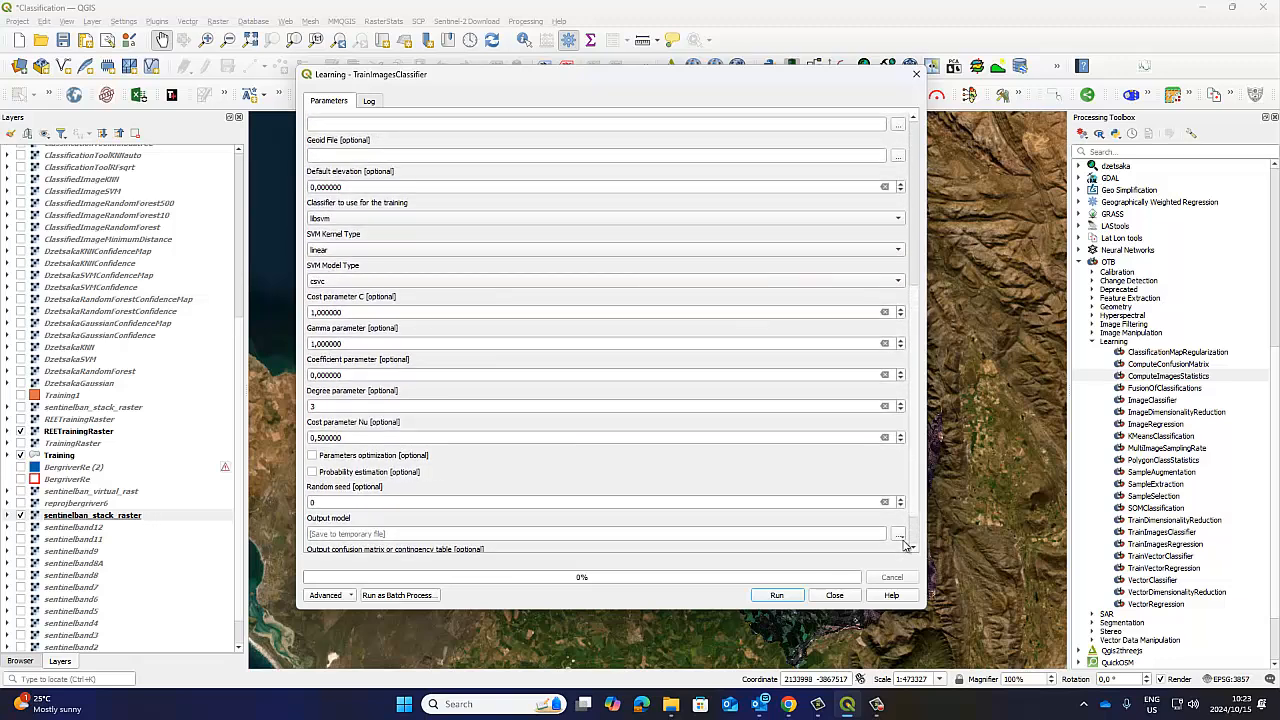
Set the output model to be saved as OTMClass_libsvm_linear_csvc.xml in the Image Classification folder.
left_click(900, 540)
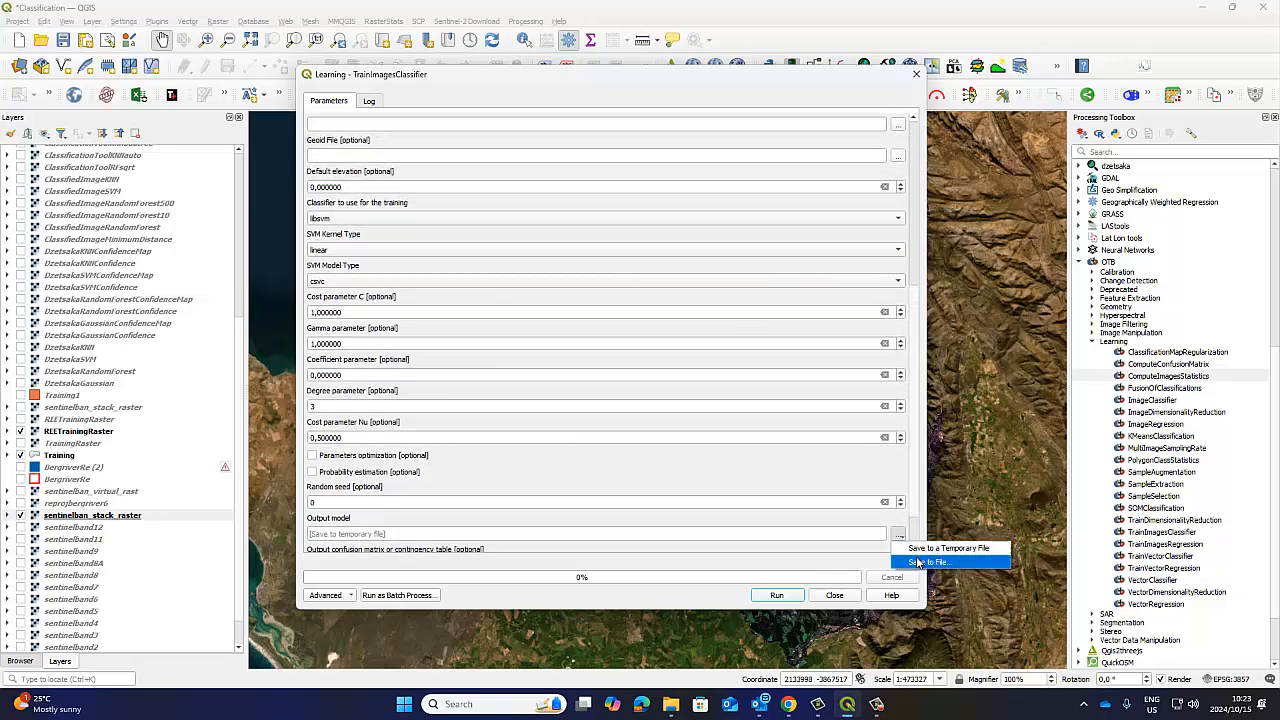
left_click(912, 559)
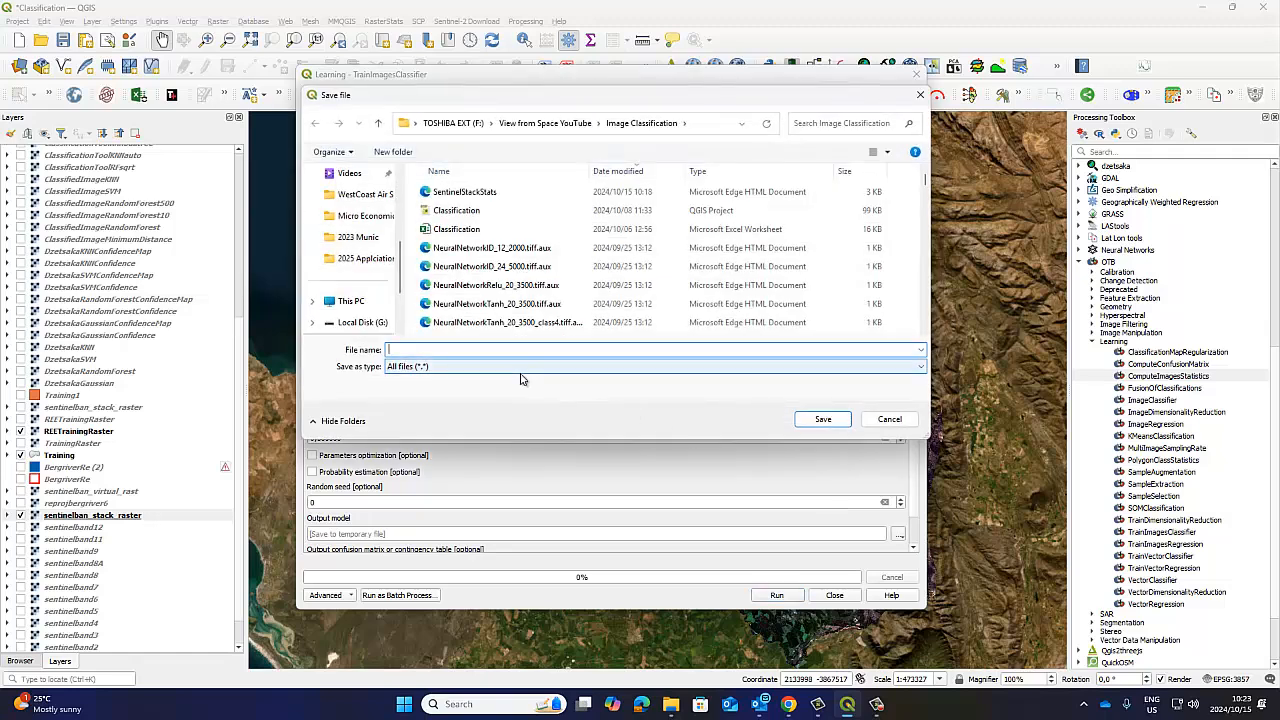
type("Clas")
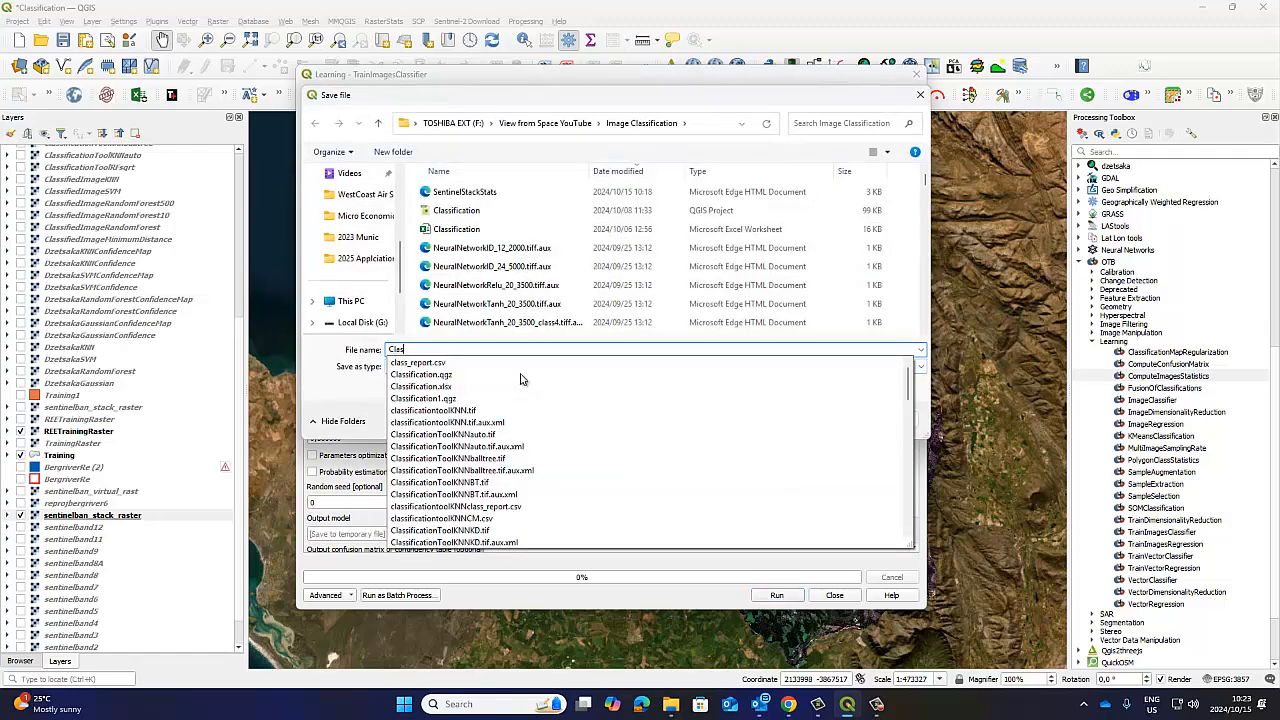
key("BackSpace")
key("BackSpace")
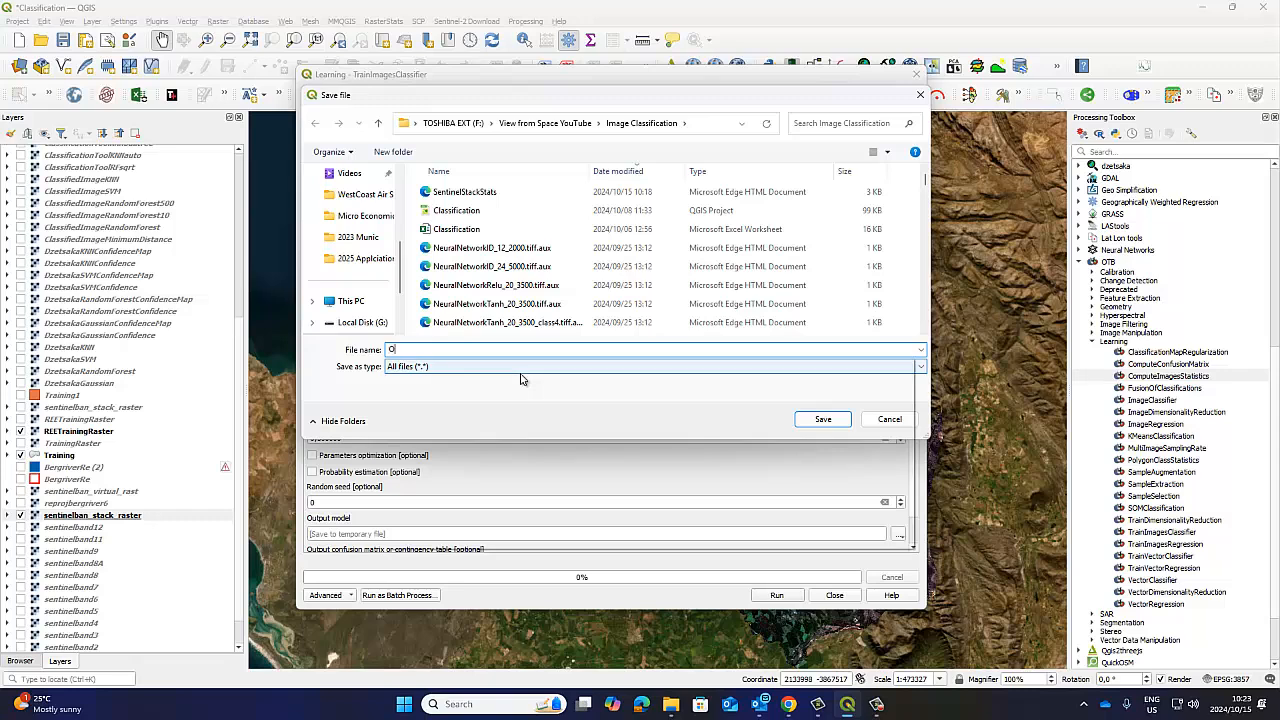
type("OTMClass")
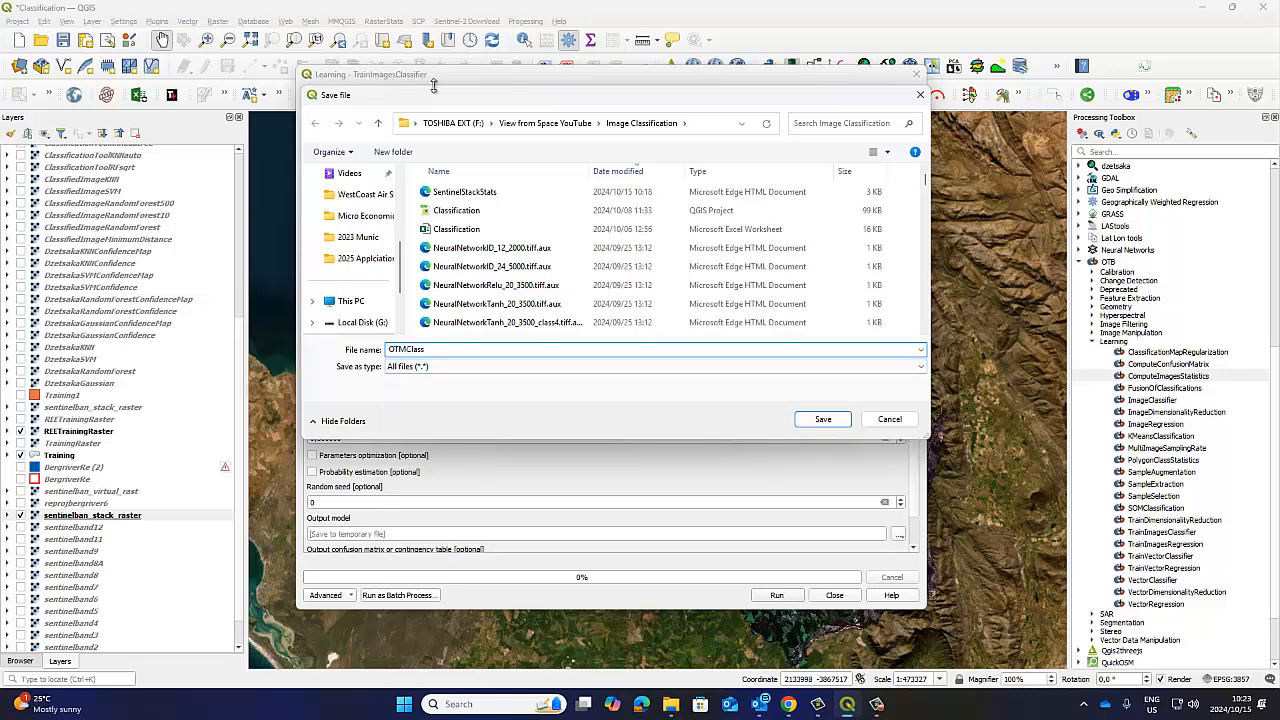
left_click_drag(568, 96, 811, 124)
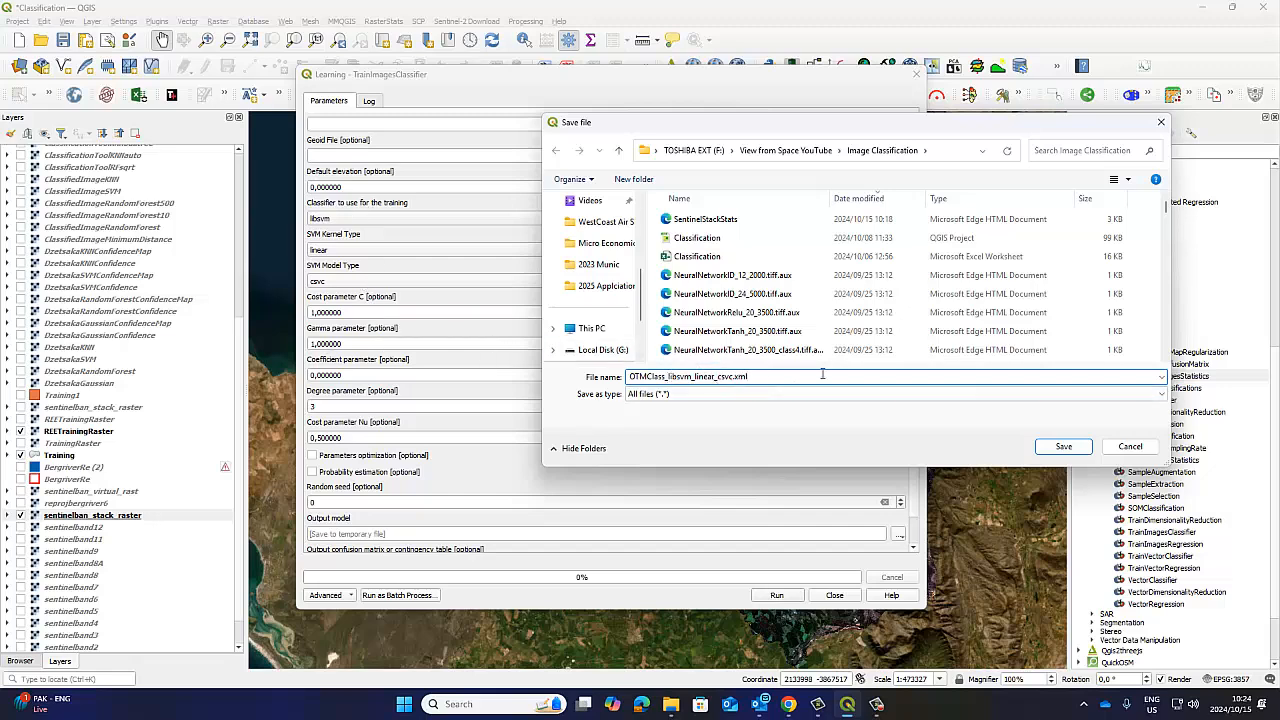
left_click(1060, 447)
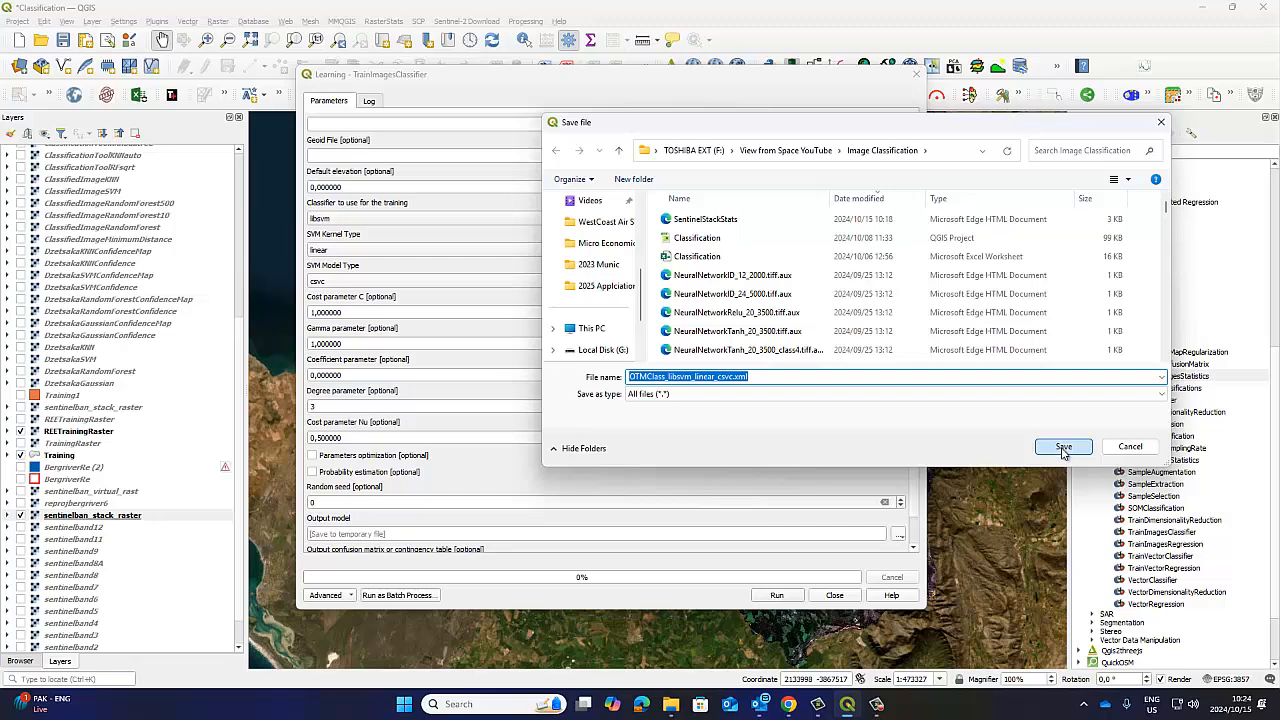
left_click(1063, 448)
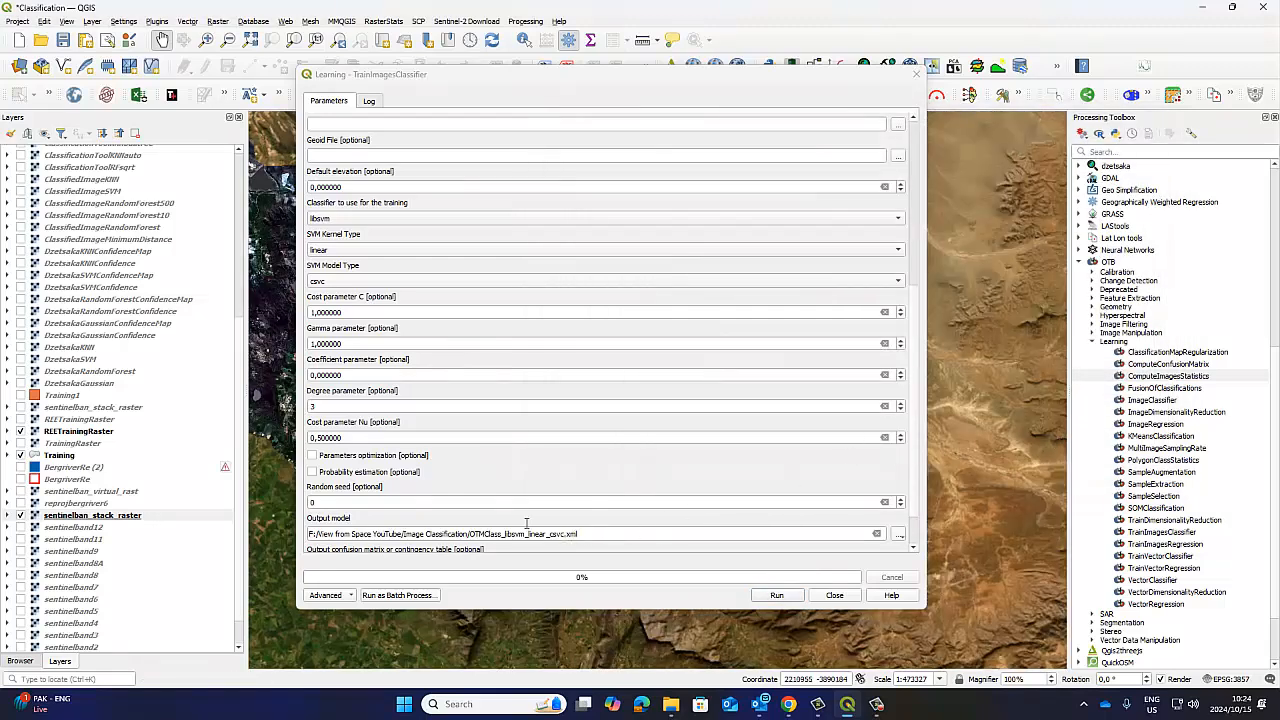
Run TrainImagesClassifier with the linear libsvm settings, leaving the output confusion matrix as a temporary file.
scroll(918, 400, "down", 2)
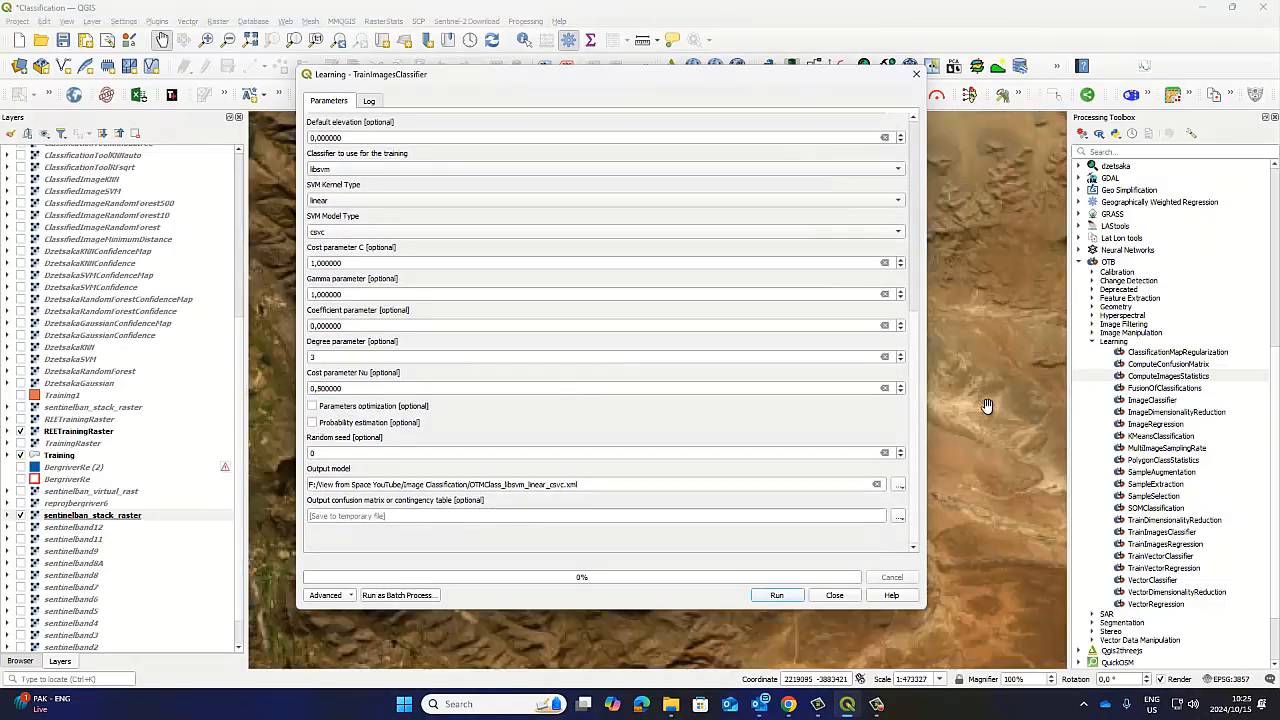
left_click_drag(520, 76, 800, 349)
left_click_drag(389, 249, 512, 250)
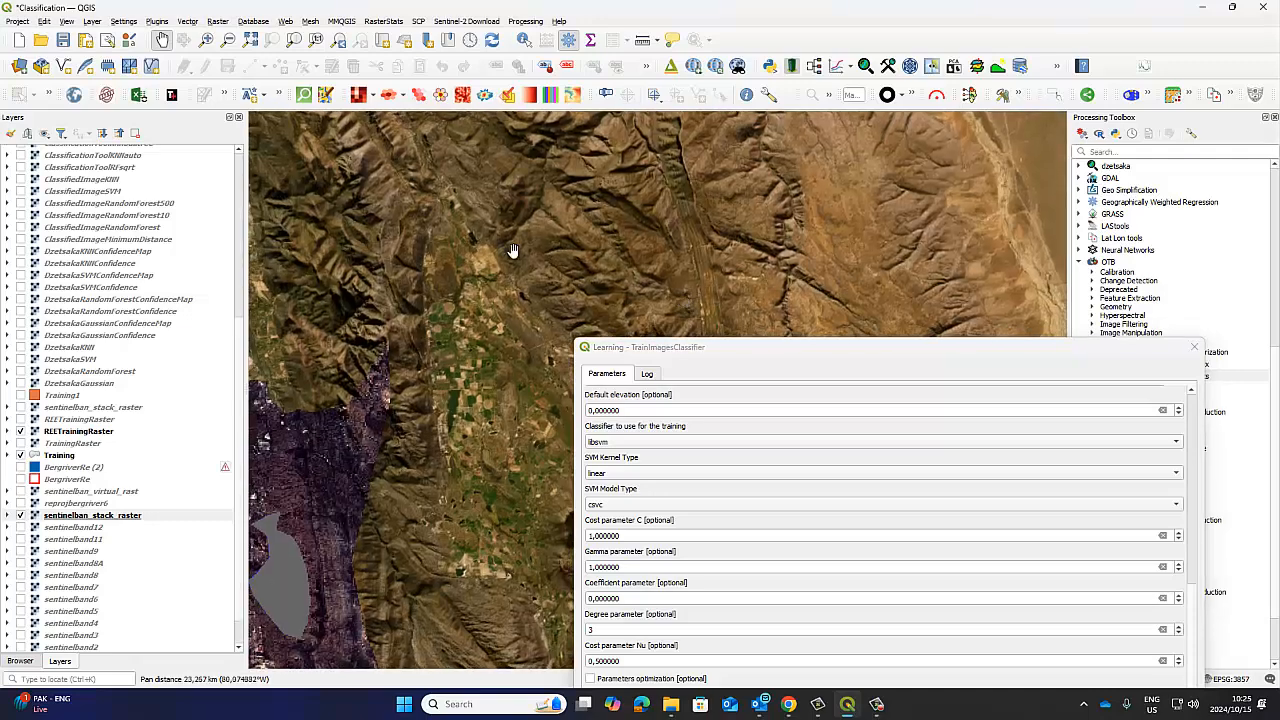
left_click_drag(425, 332, 638, 182)
left_click_drag(500, 410, 733, 354)
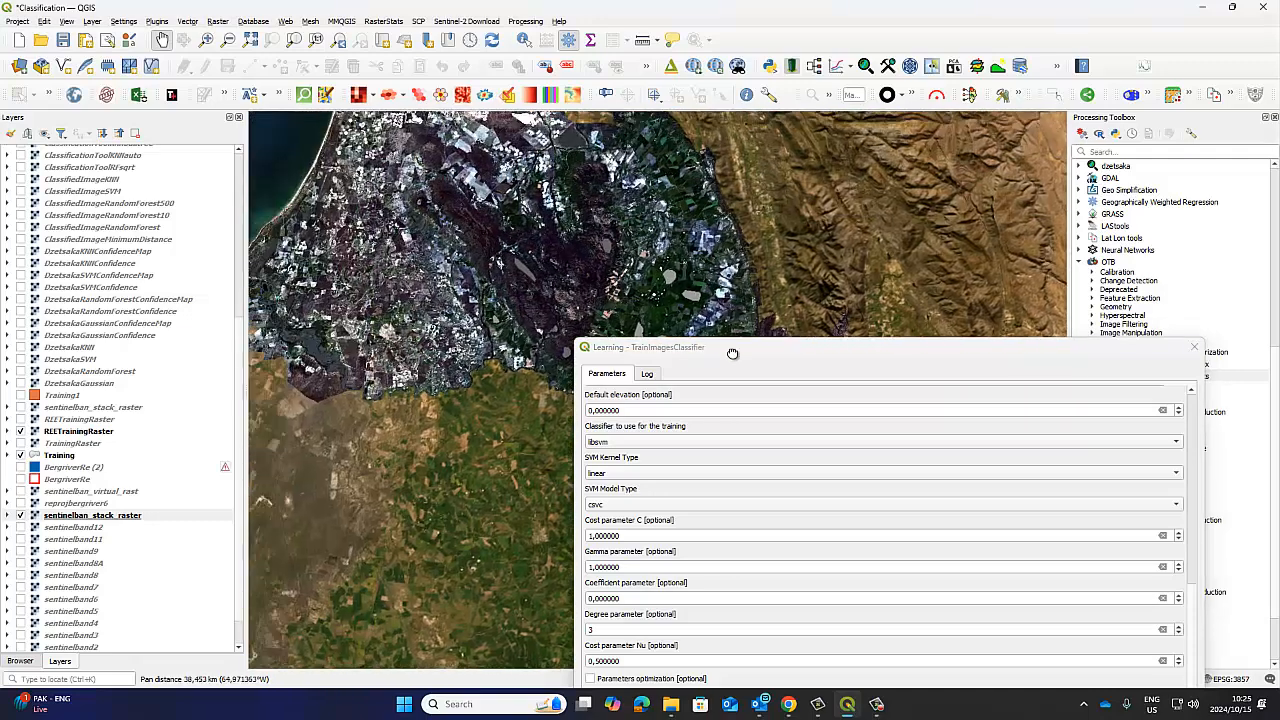
left_click_drag(671, 246, 580, 119)
left_click_drag(958, 358, 962, 404)
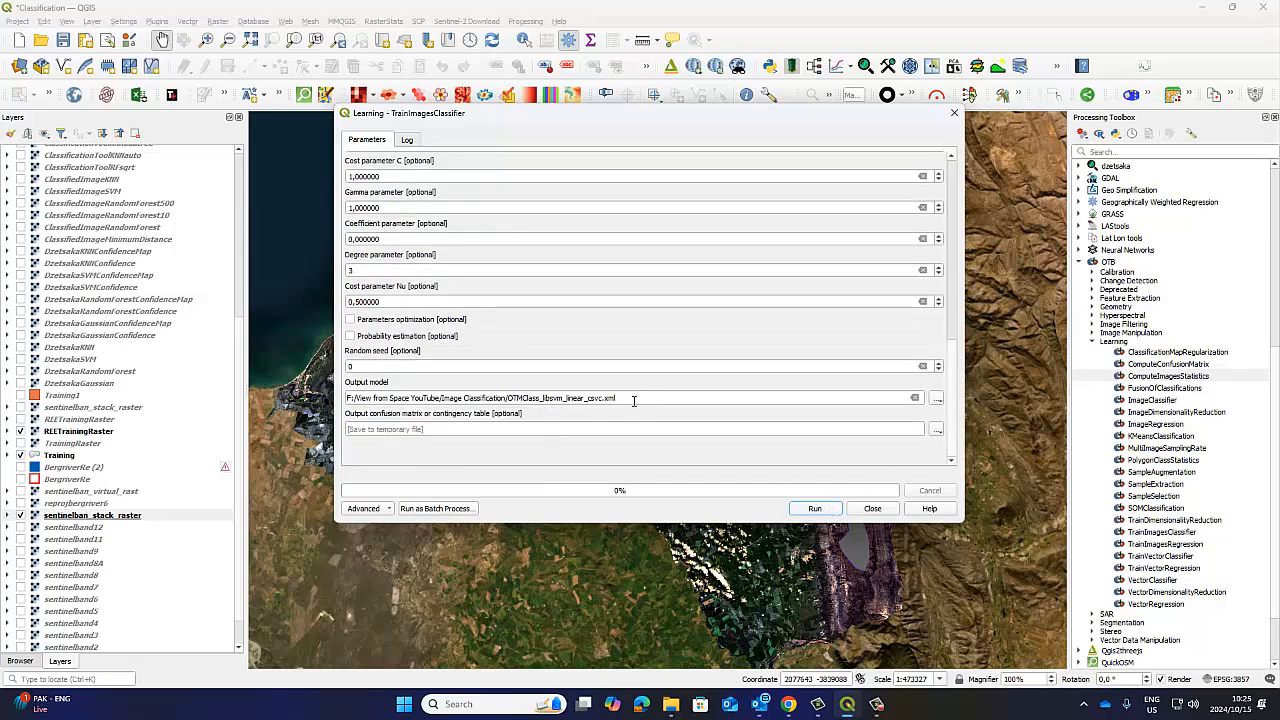
left_click(813, 510)
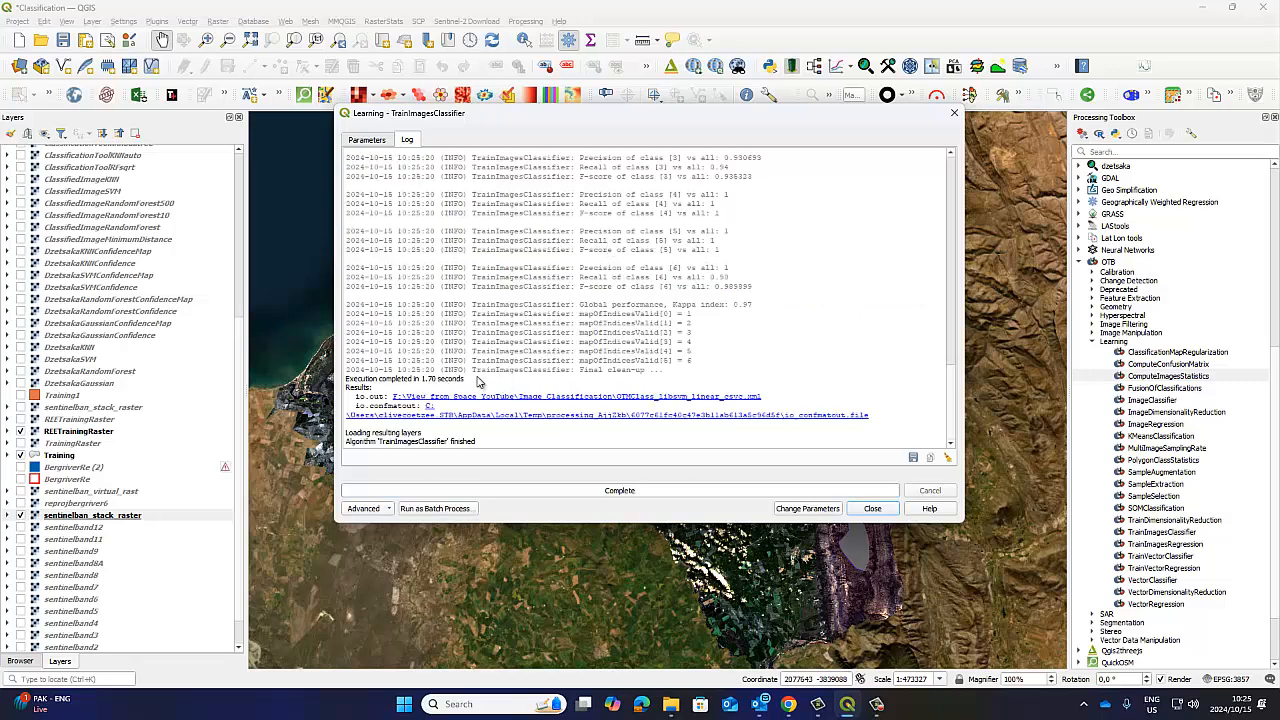
Examine the confusion matrix, per-class scores and input parameters in the training log, and close TrainImagesClassifier.
scroll(622, 343, "up", 8)
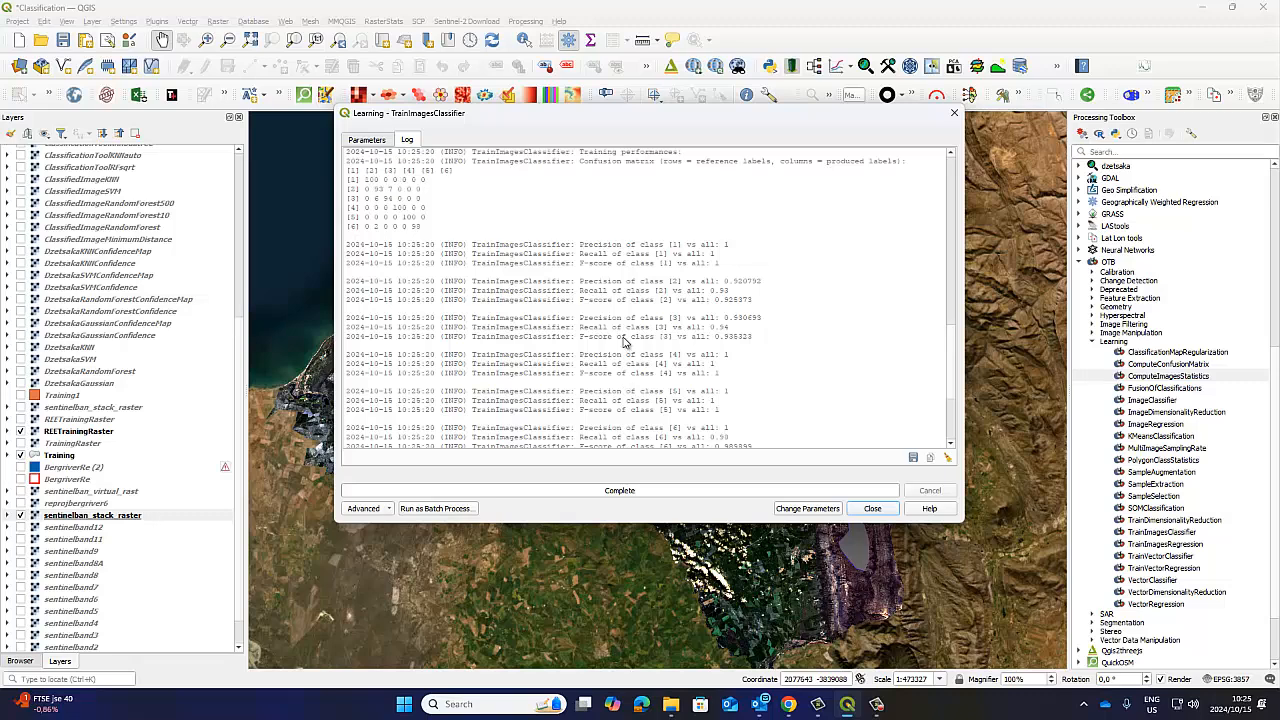
scroll(618, 343, "up", 1)
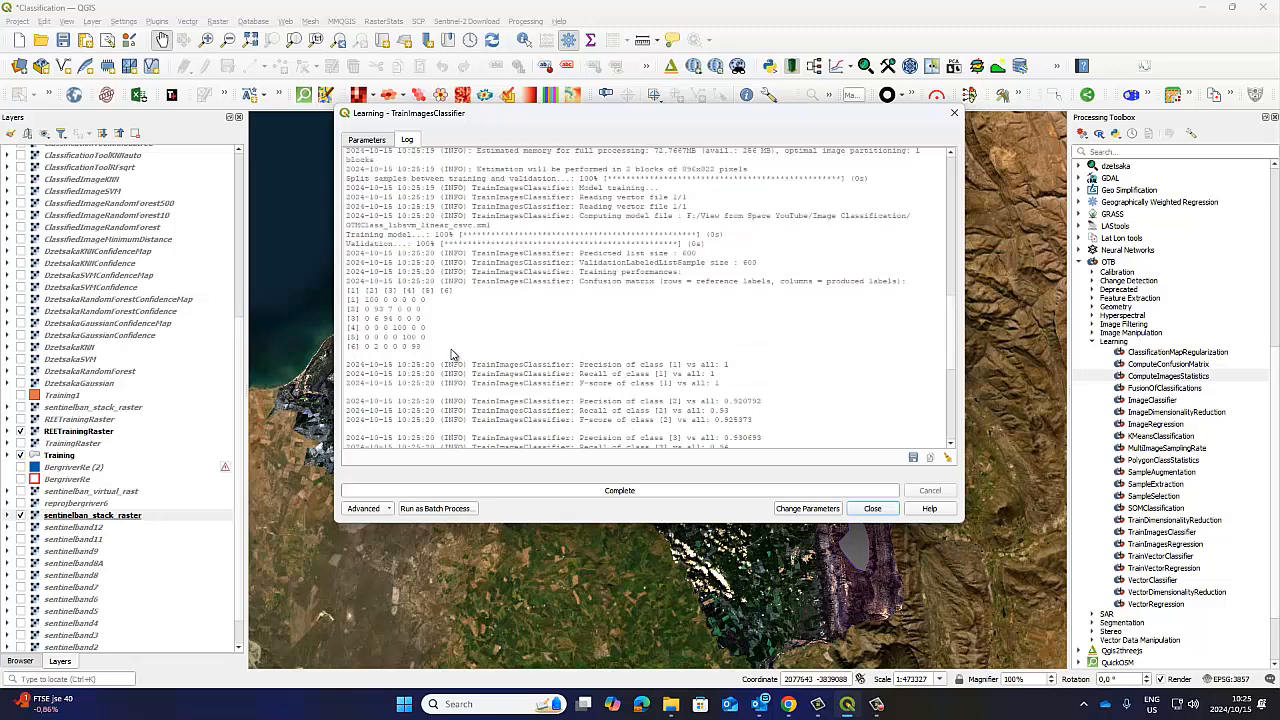
left_click_drag(451, 354, 345, 288)
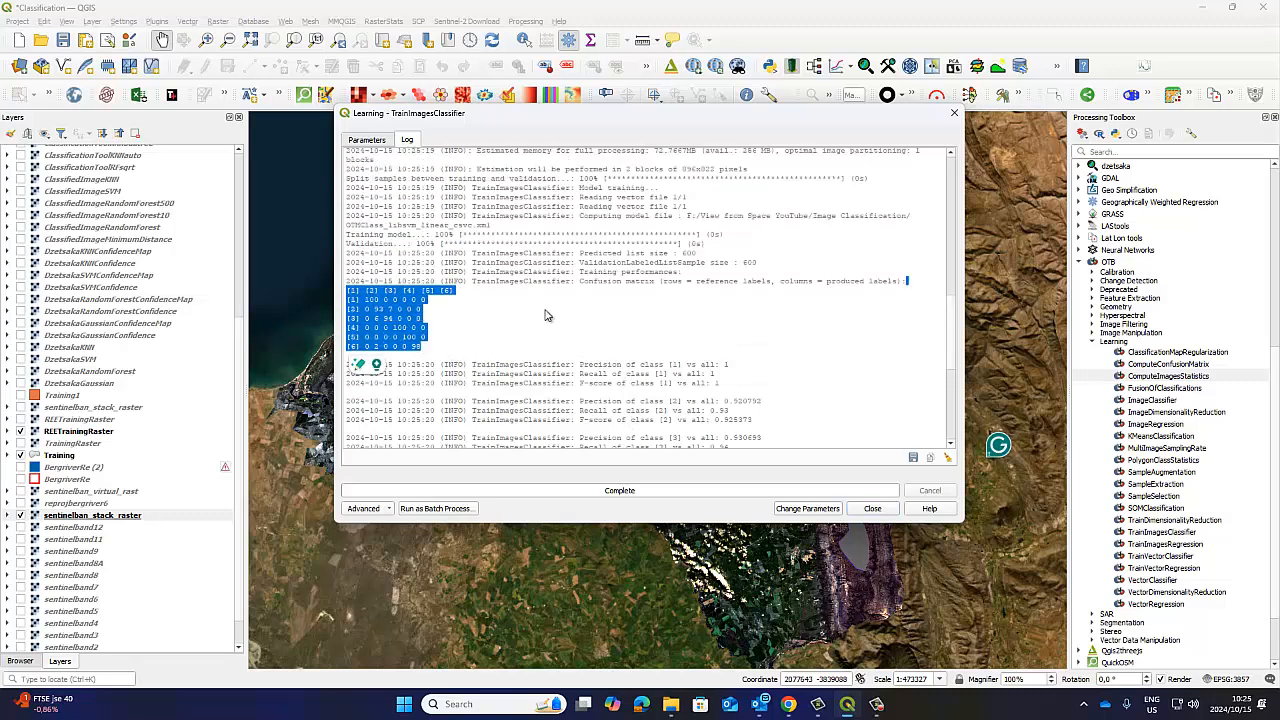
scroll(545, 316, "up", 4)
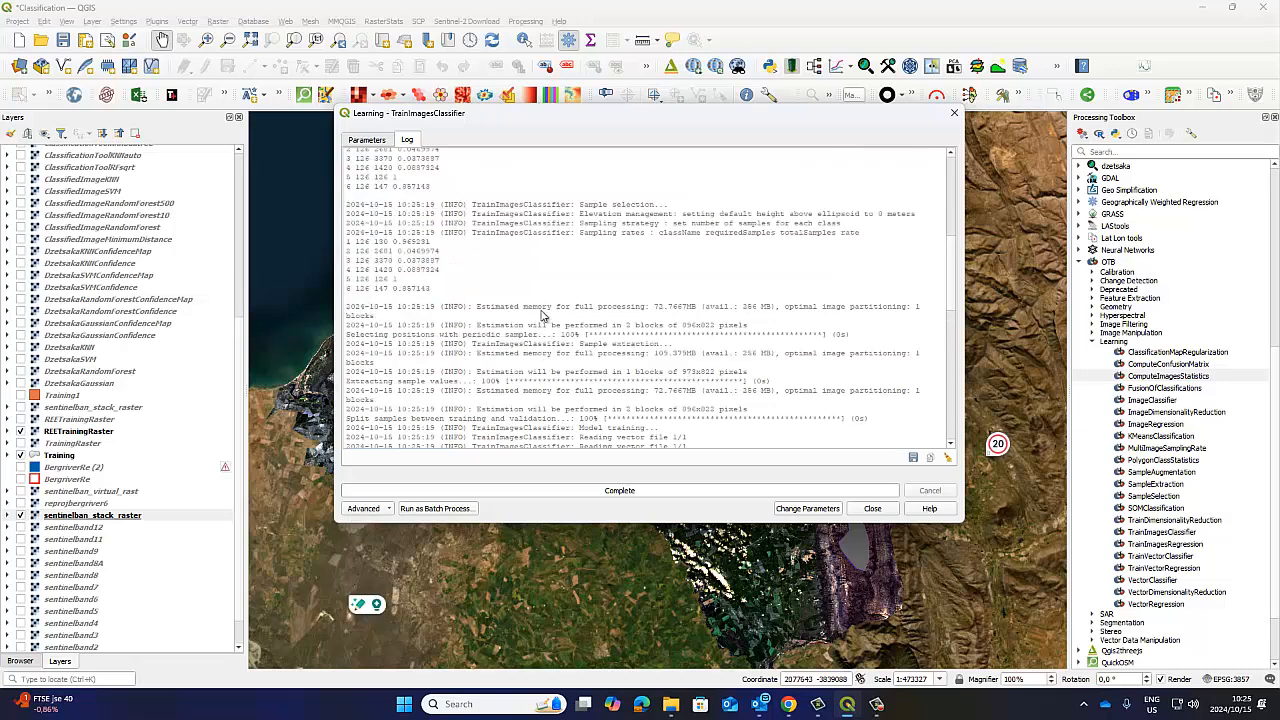
scroll(542, 316, "up", 6)
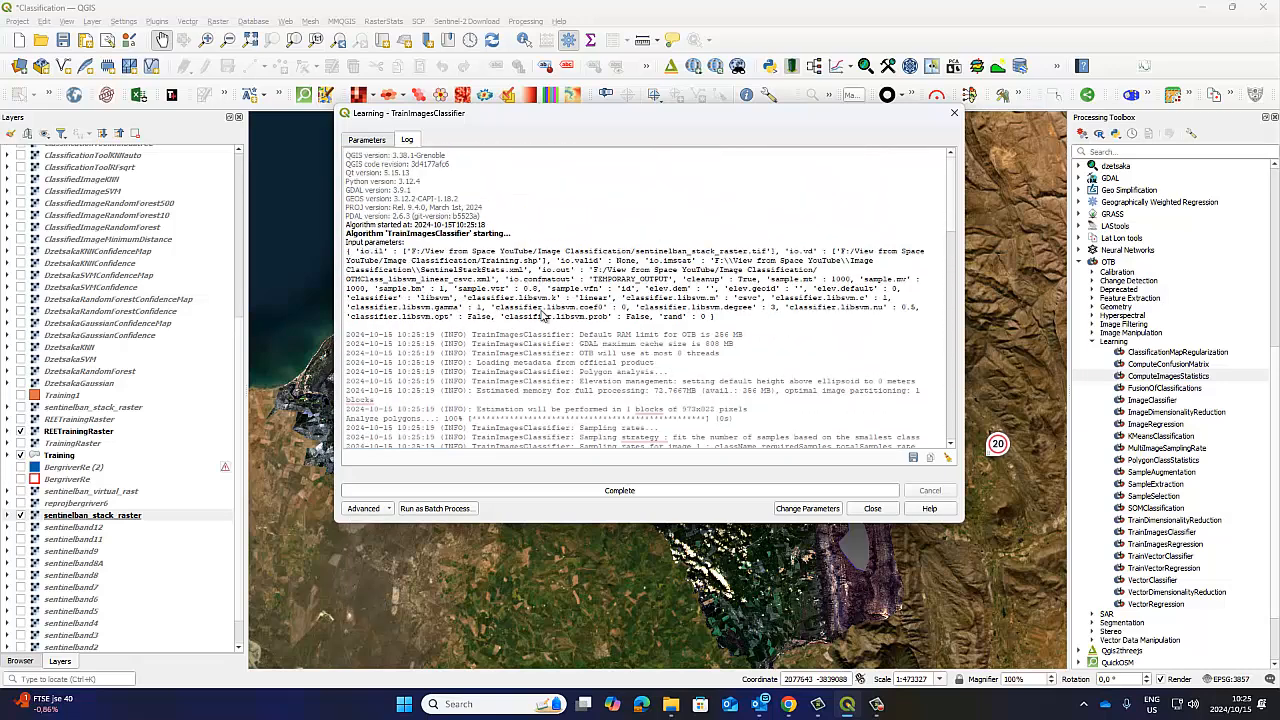
scroll(547, 320, "down", 8)
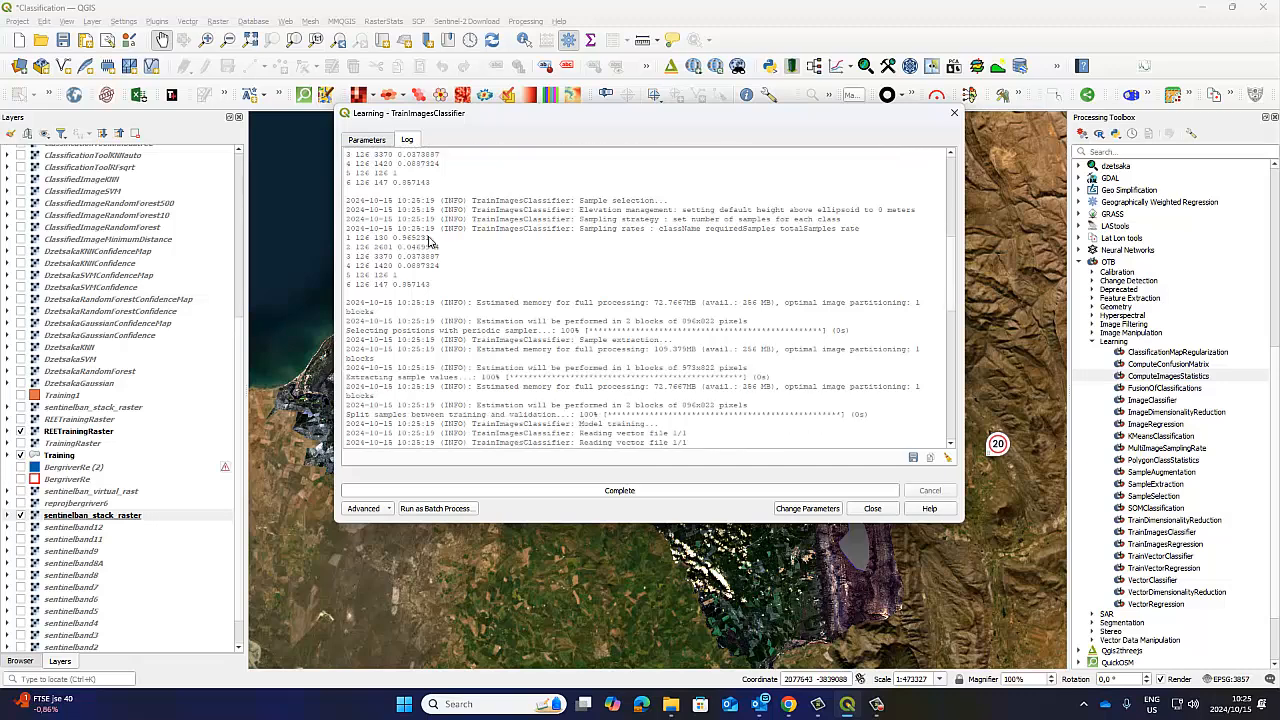
left_click(872, 508)
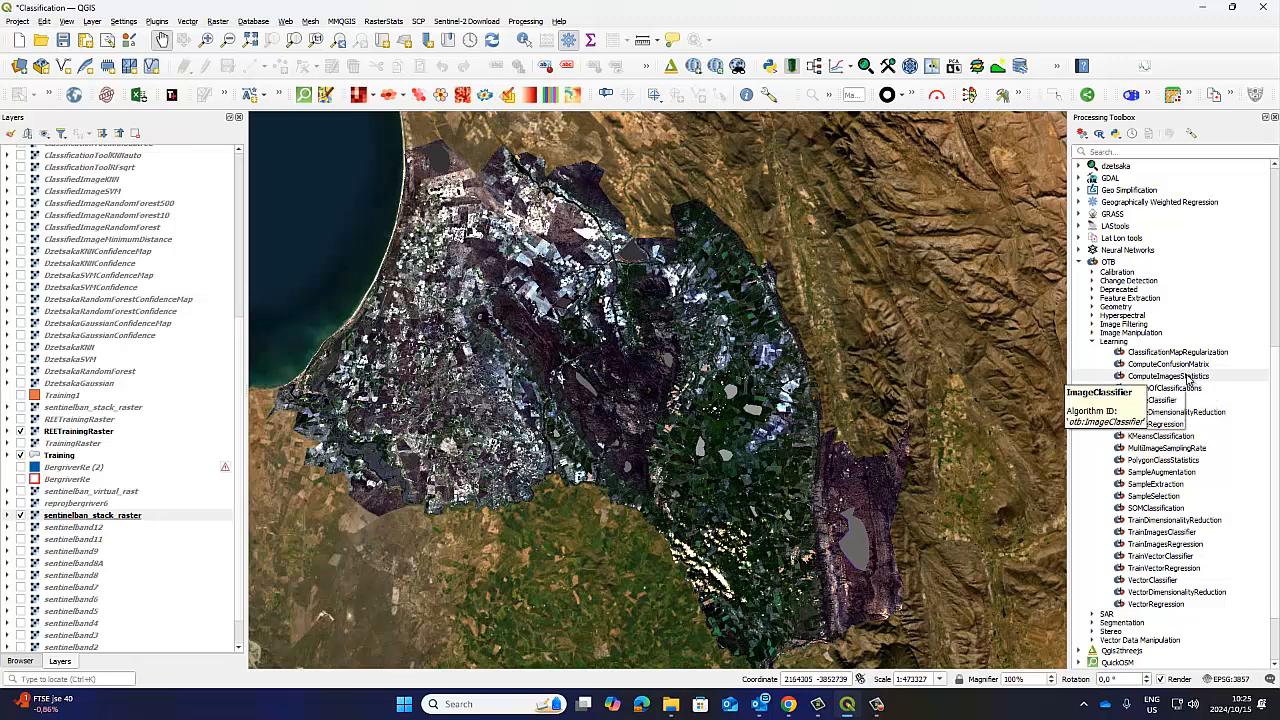
Open the OTB ImageClassifier tool and choose the second sentinelban_stack_raster entry as its input image.
left_click(1194, 378)
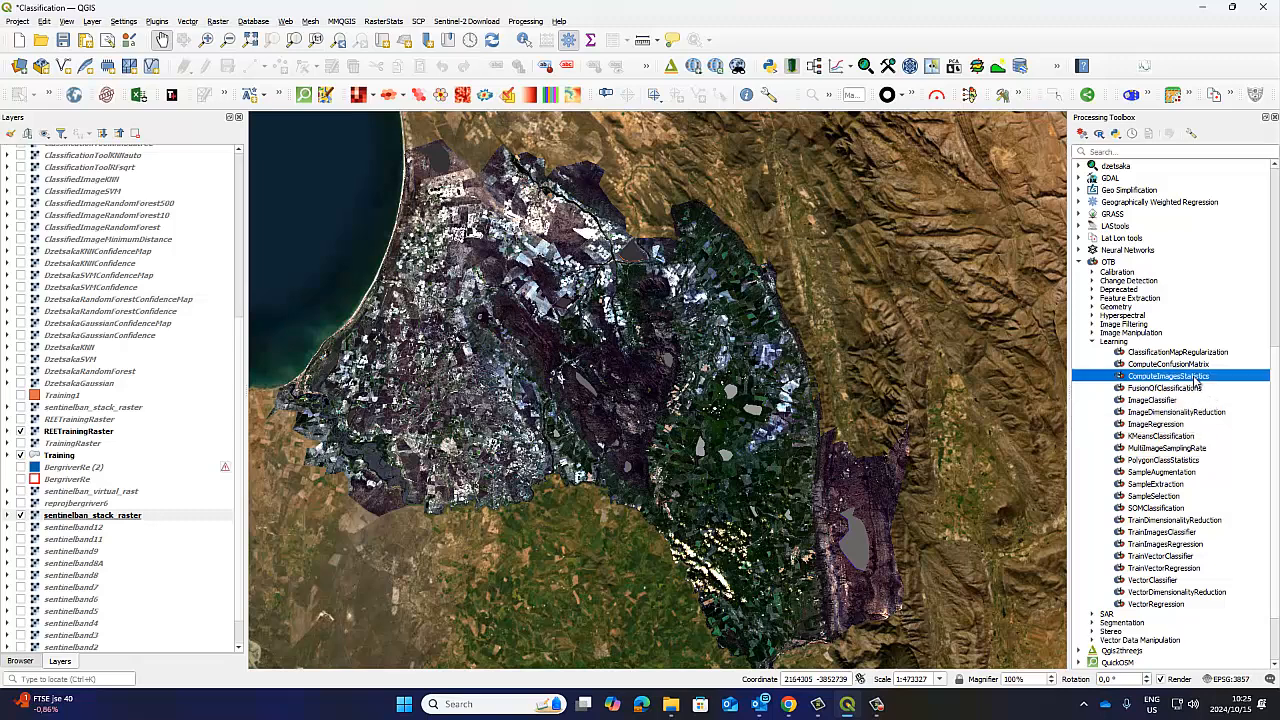
left_click(1165, 532)
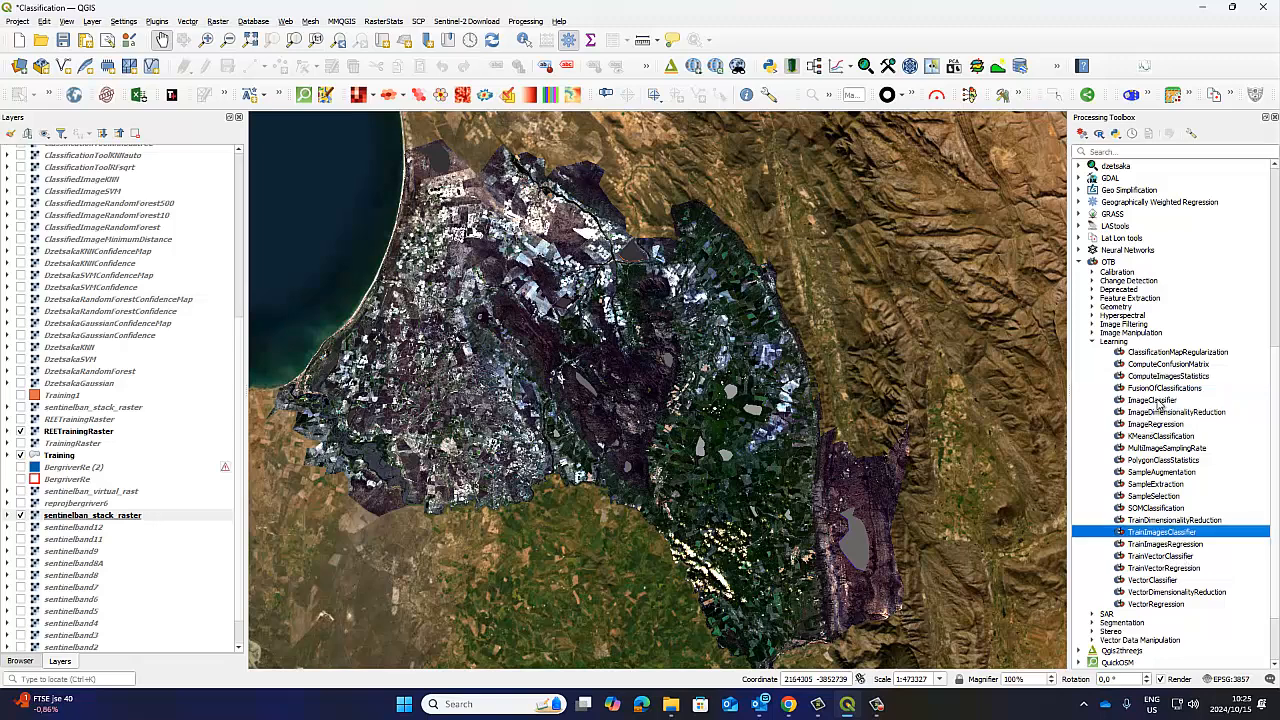
double_click(1157, 401)
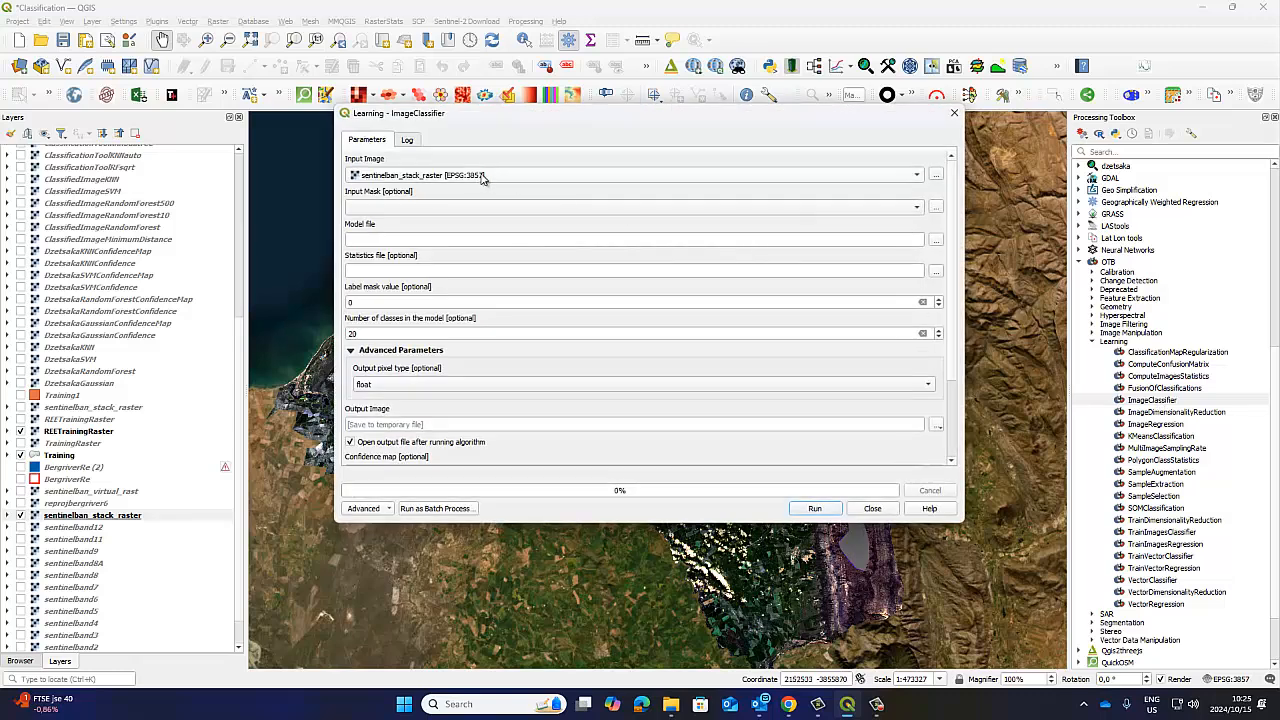
left_click(484, 177)
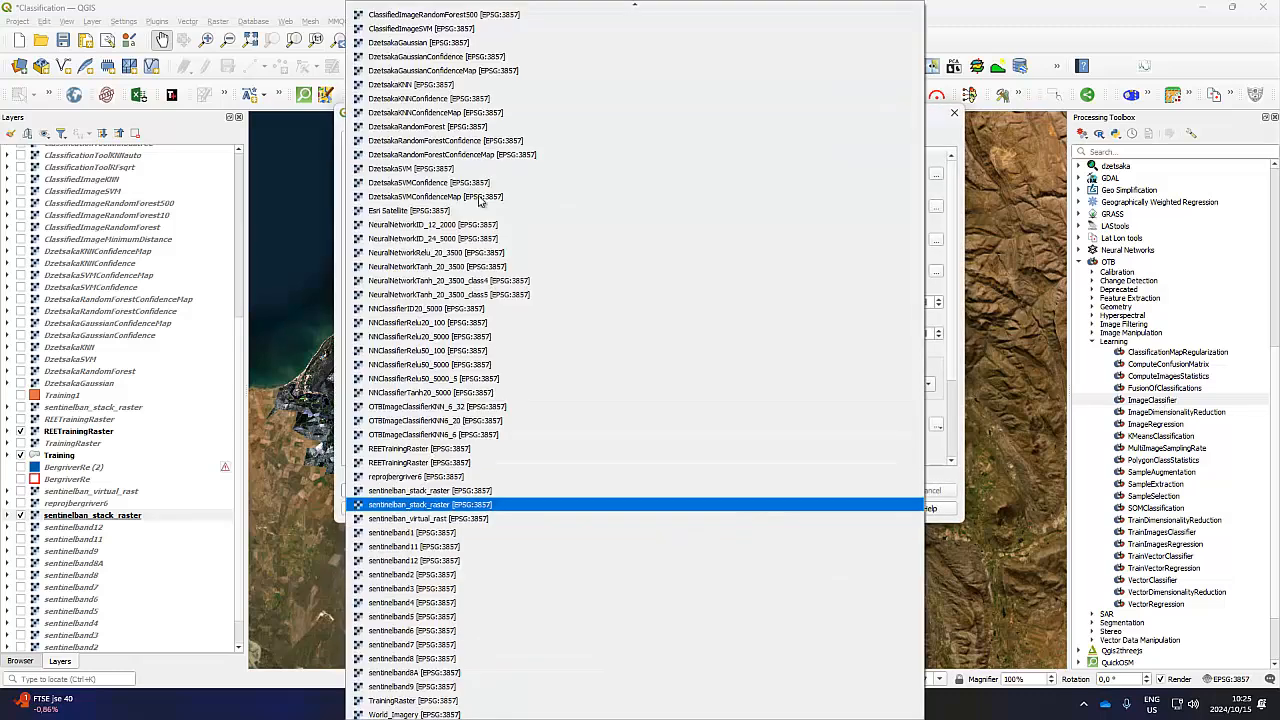
left_click(444, 507)
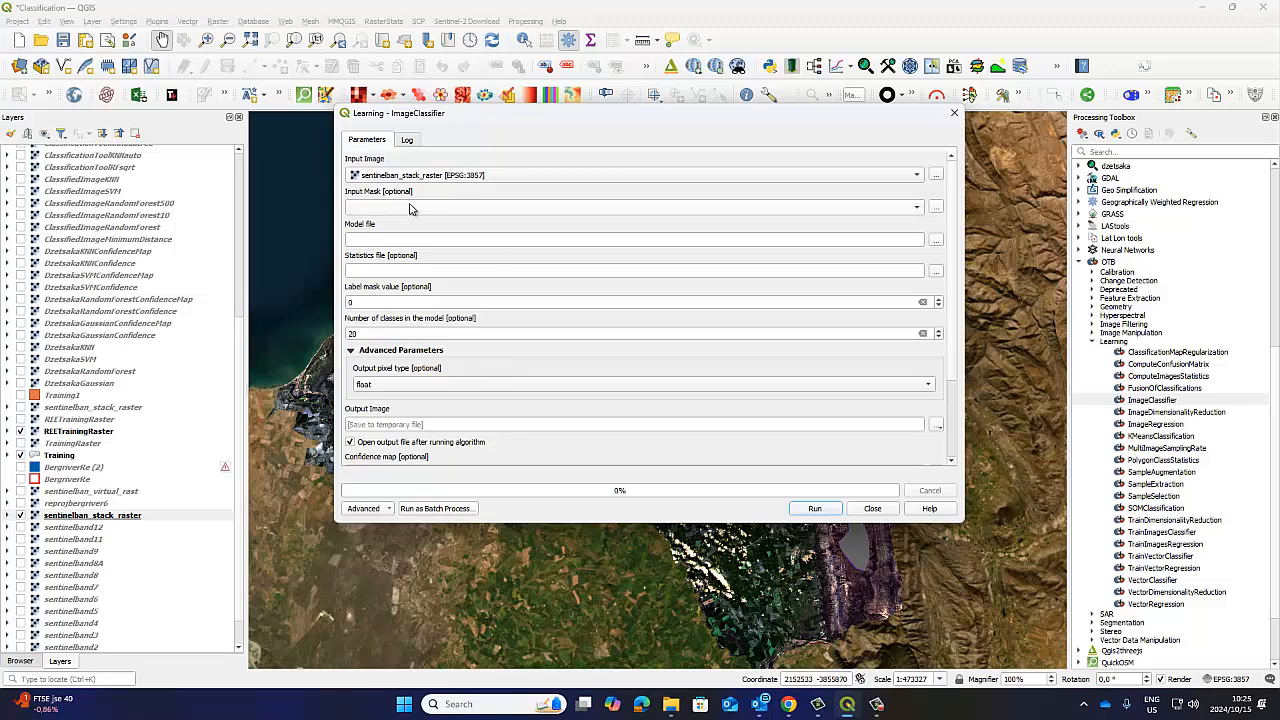
Load OTMClass_libsvm_linear_csvc.xml as the model file and SentinelStackStats.xml as the statistics file.
left_click(937, 242)
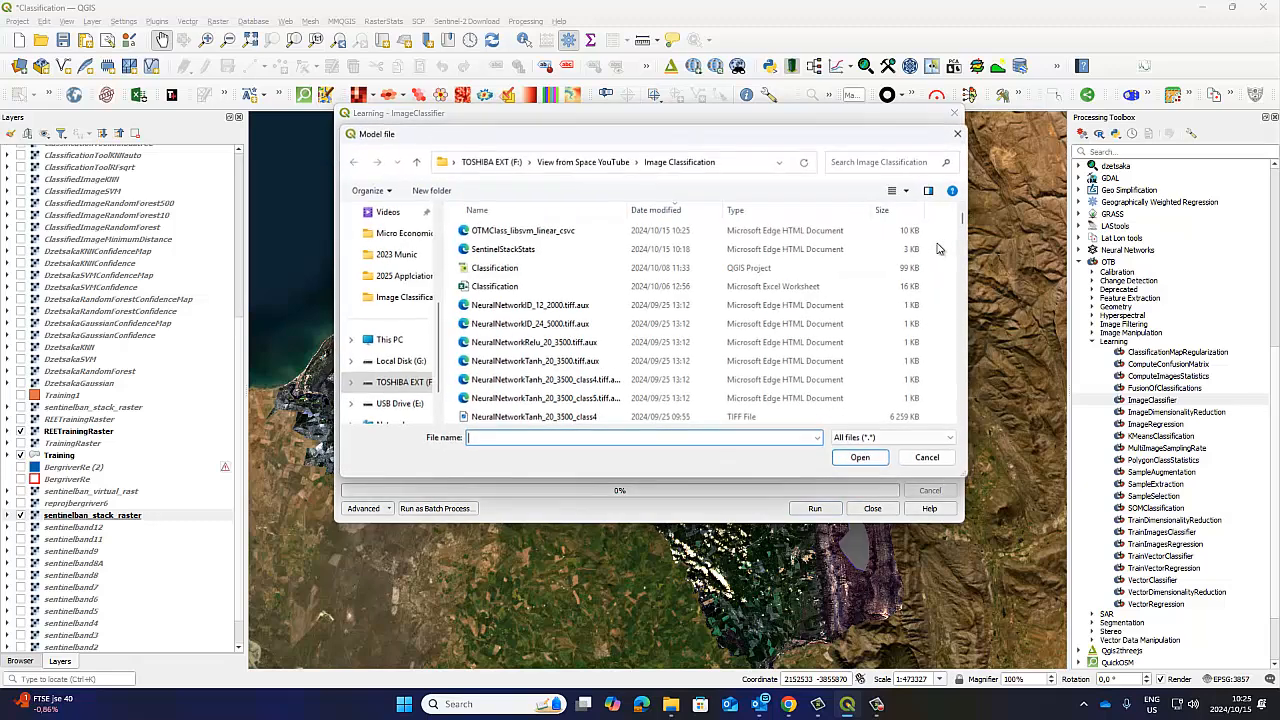
left_click(558, 233)
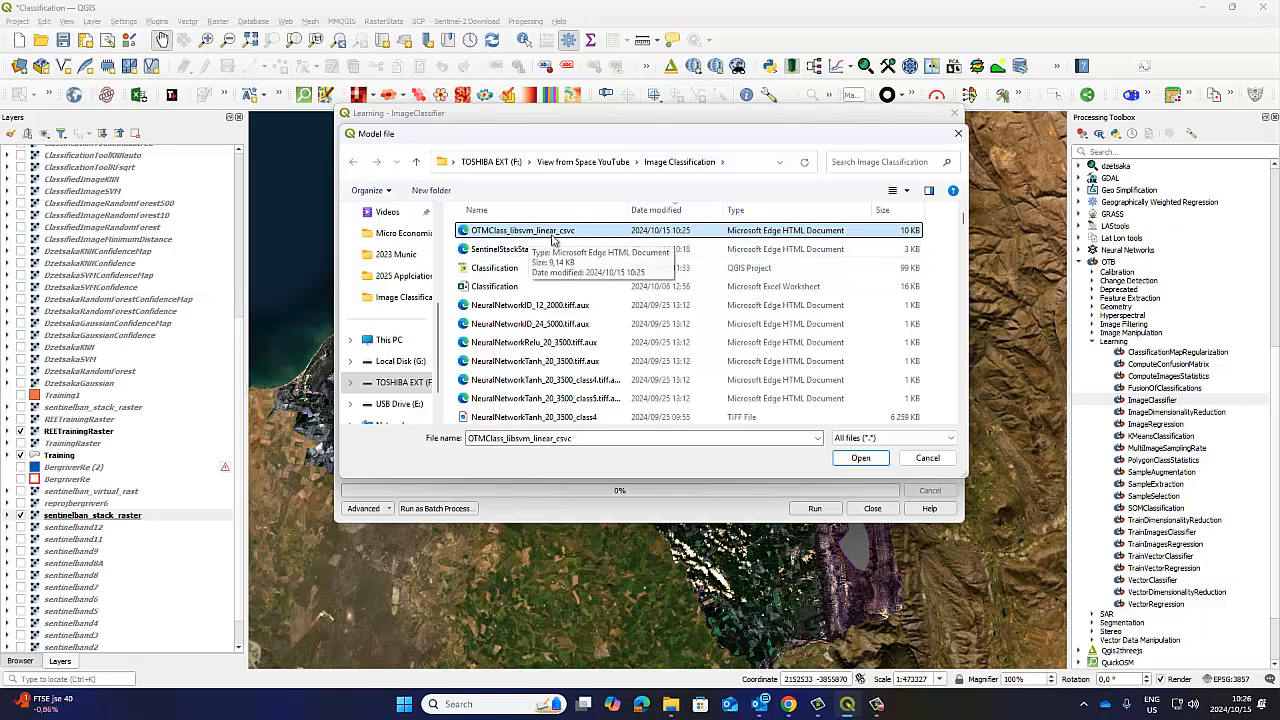
left_click(860, 457)
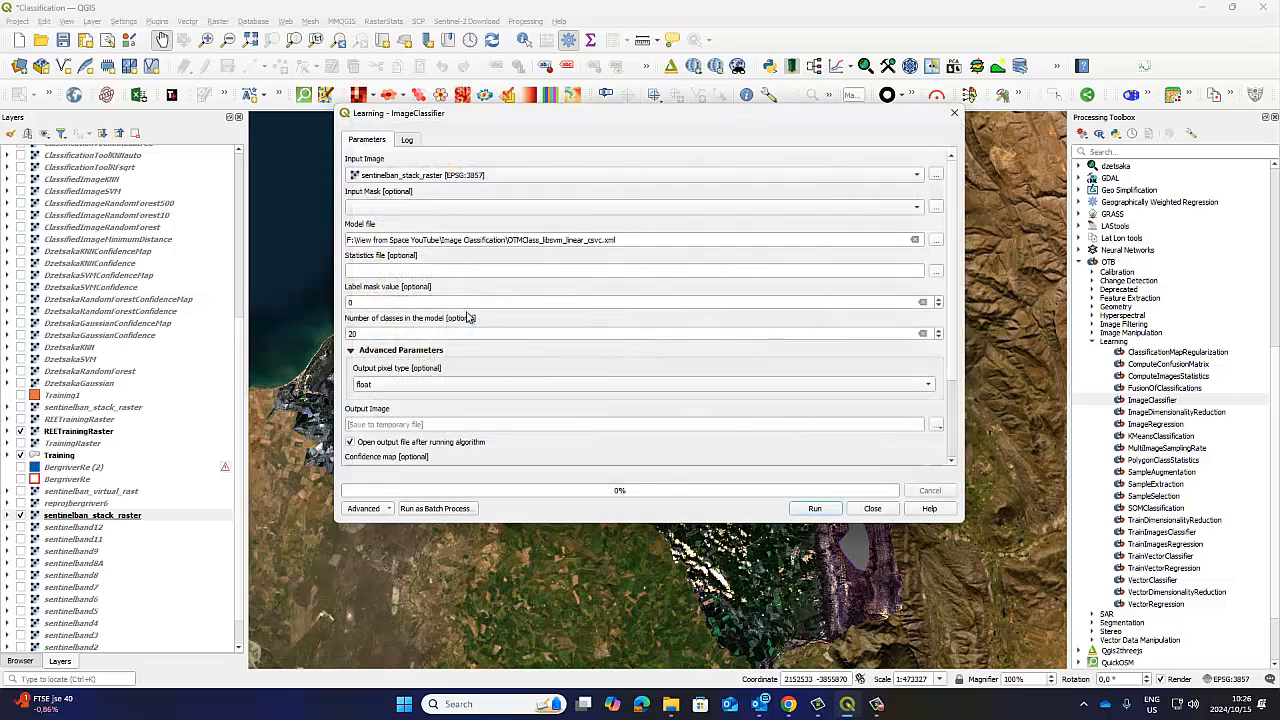
left_click(936, 271)
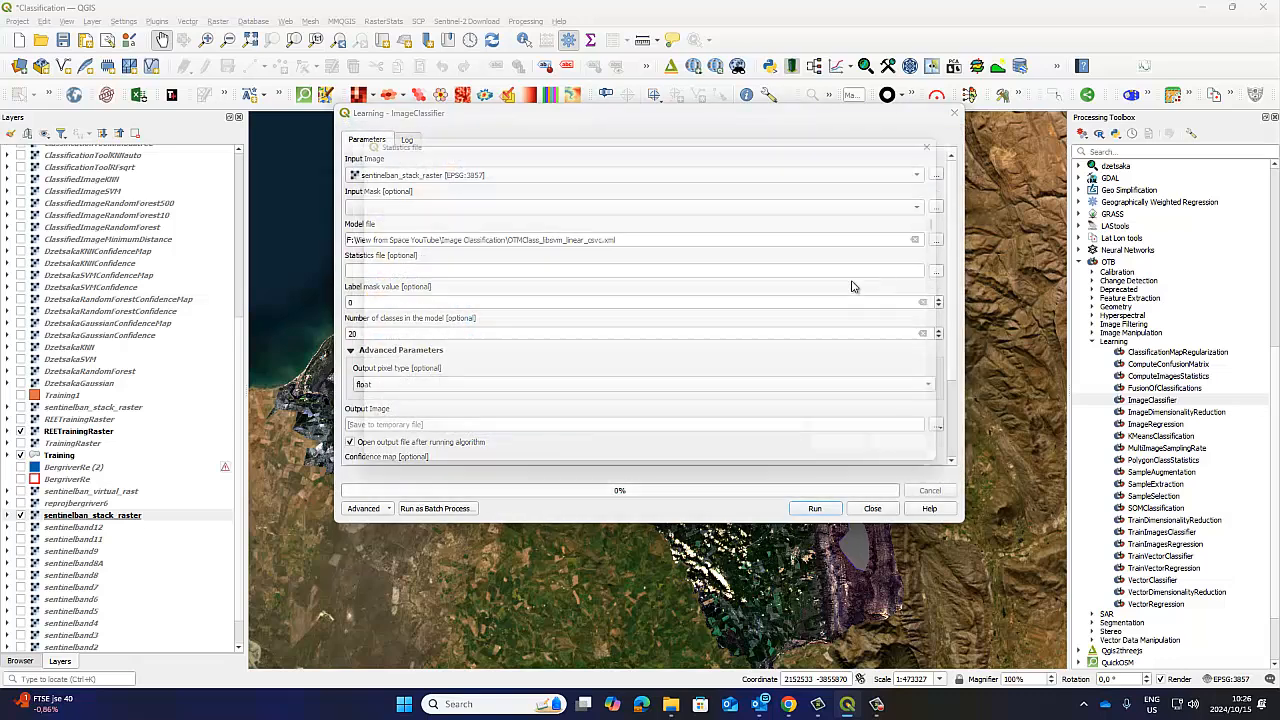
left_click(513, 251)
left_click(860, 457)
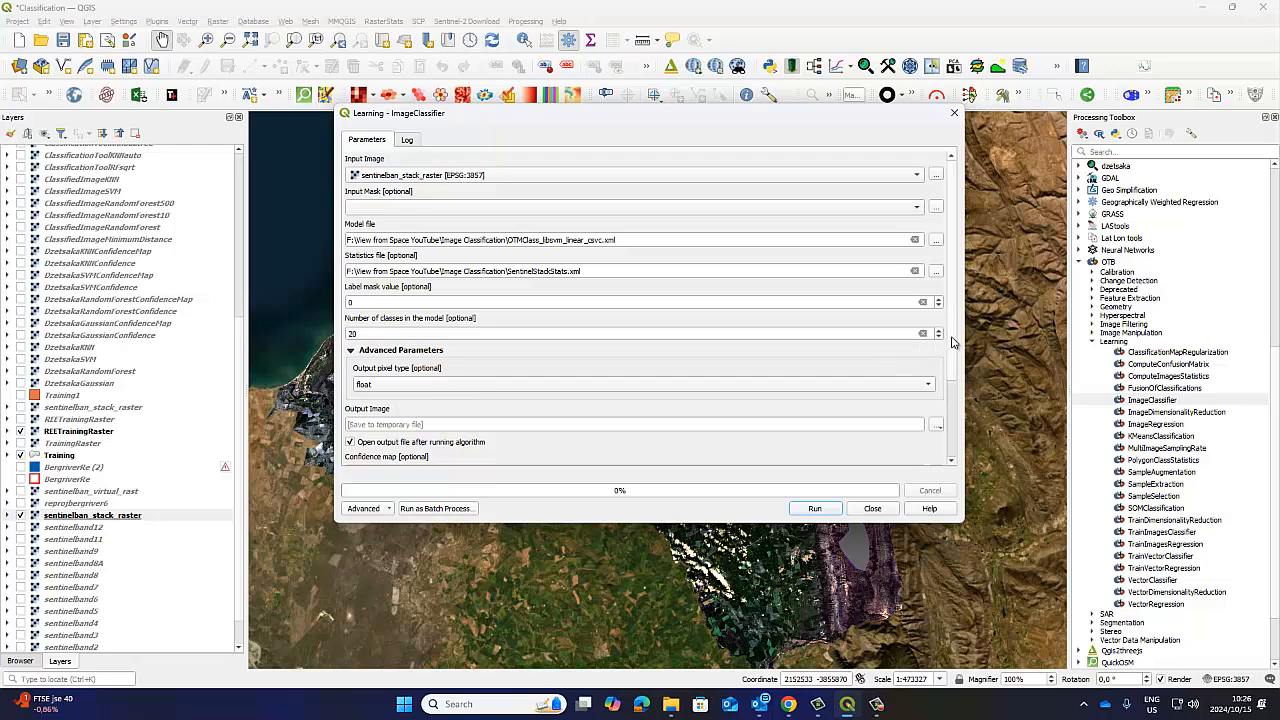
Begin saving the output image to a TIF file in the Image Classification folder, starting its name with OTBClas.
scroll(950, 380, "down", 2)
scroll(948, 400, "down", 3)
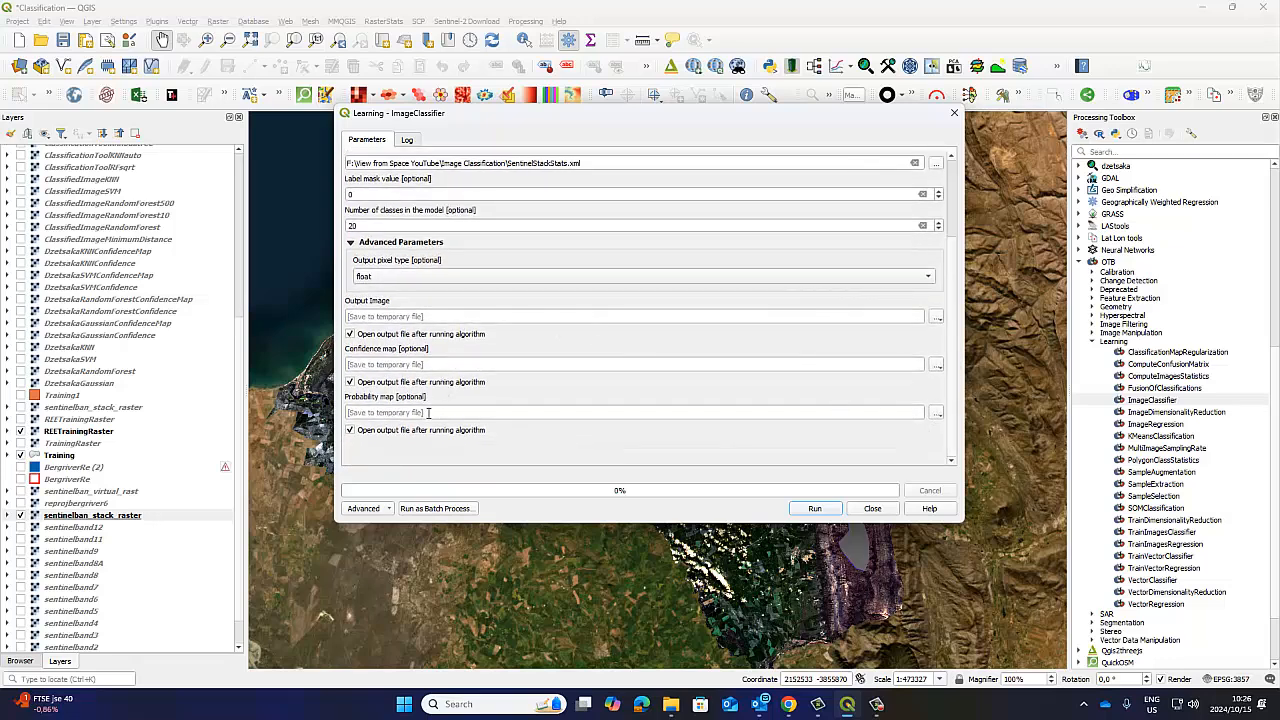
left_click(939, 318)
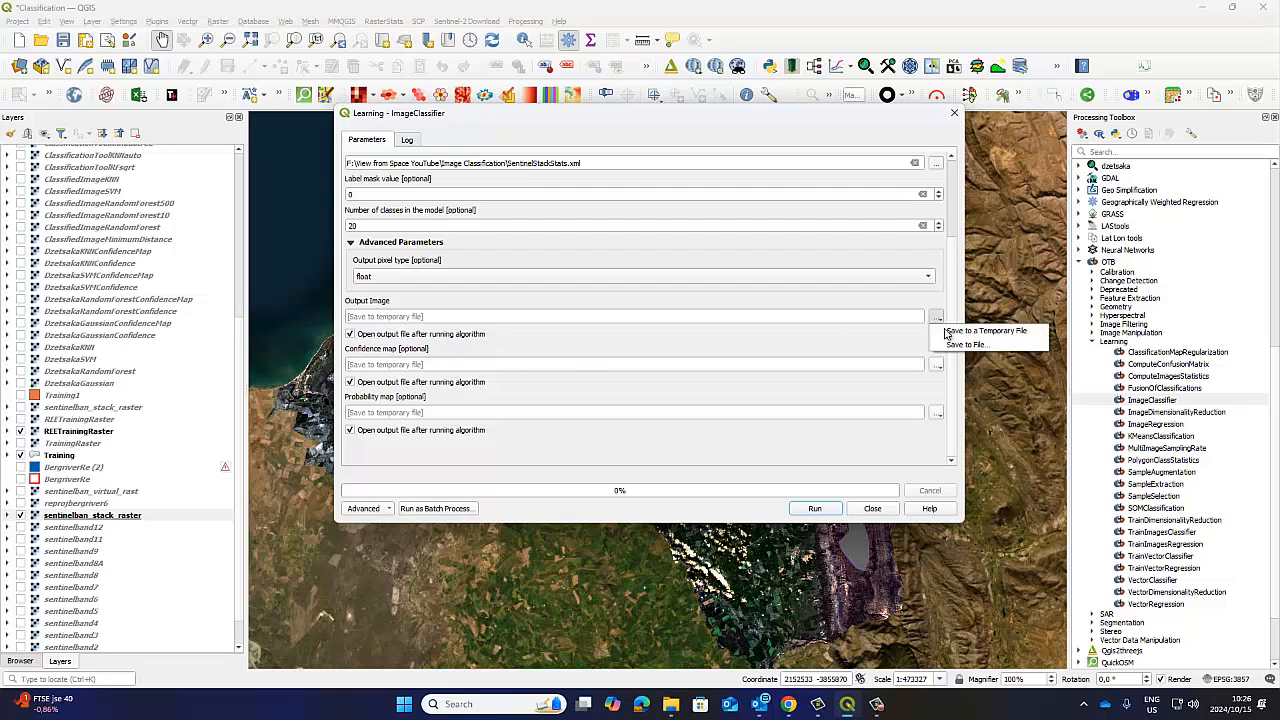
left_click(950, 346)
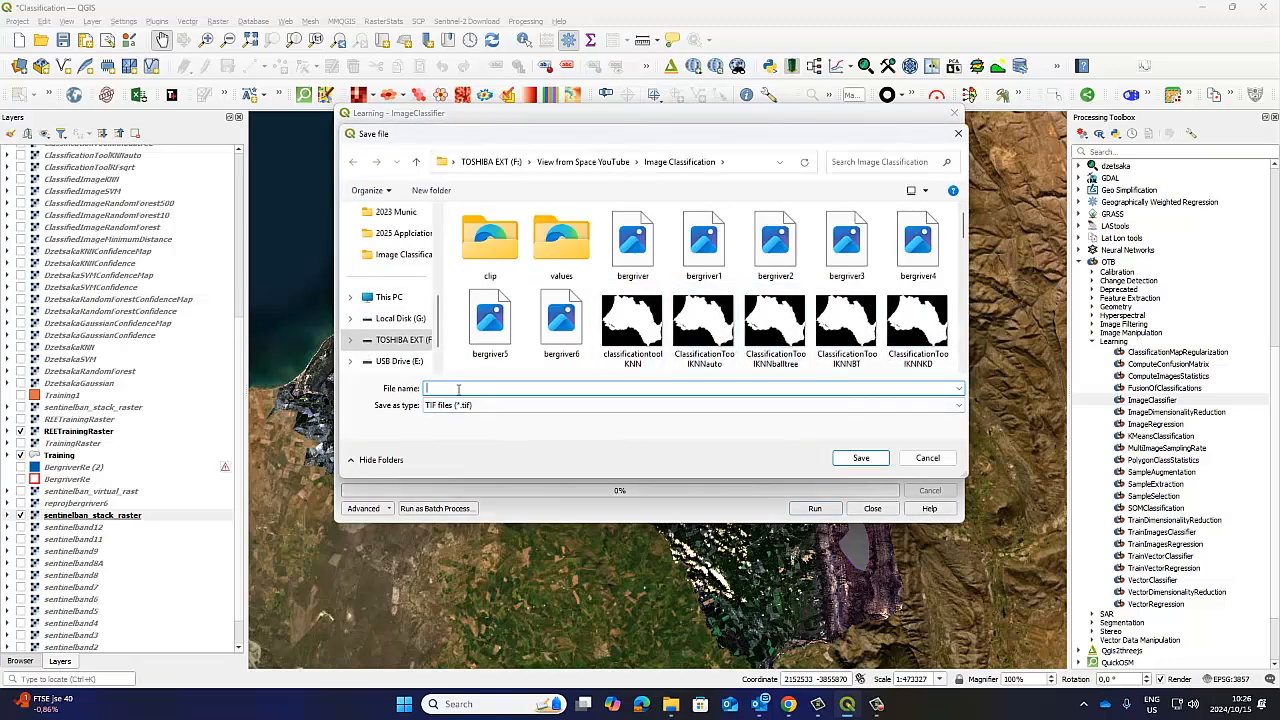
type("OTBClas")
Switch to File Explorer, copy the _libsvm_linear_csvc part of the OTMClass model's file name, and return to QGIS.
mouse_move(673, 712)
left_click(660, 655)
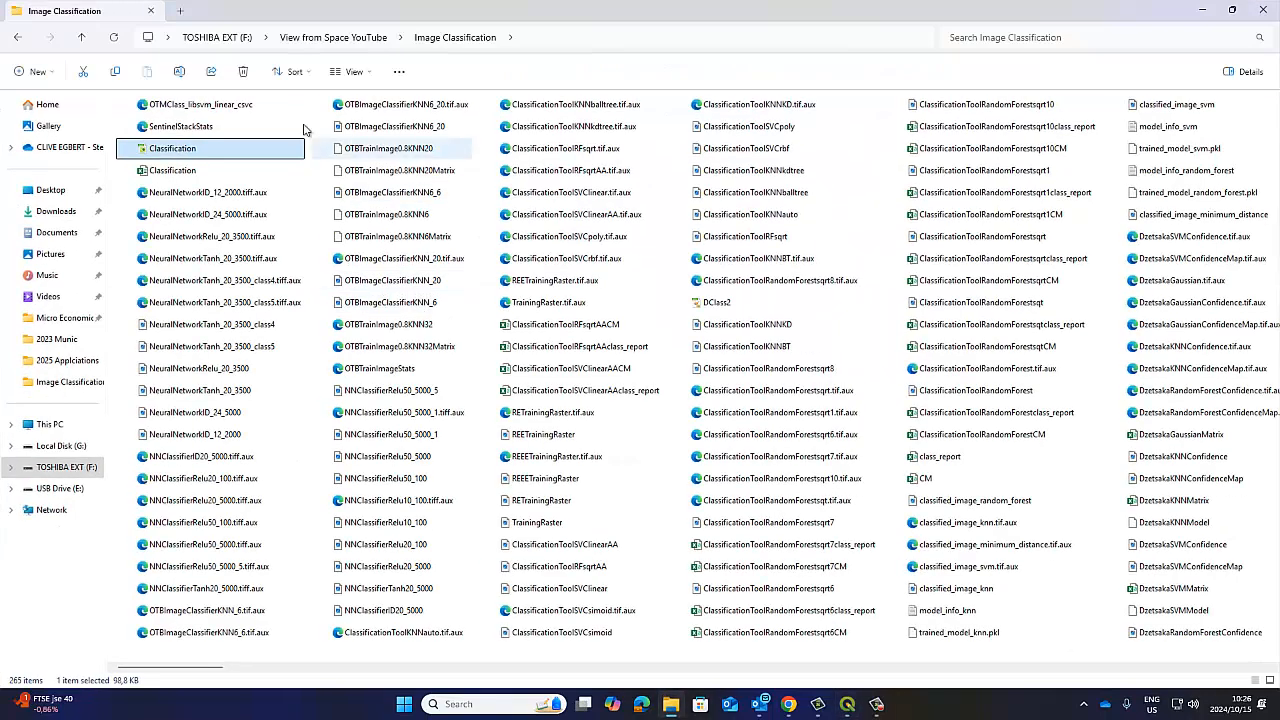
left_click(237, 108)
right_click(237, 111)
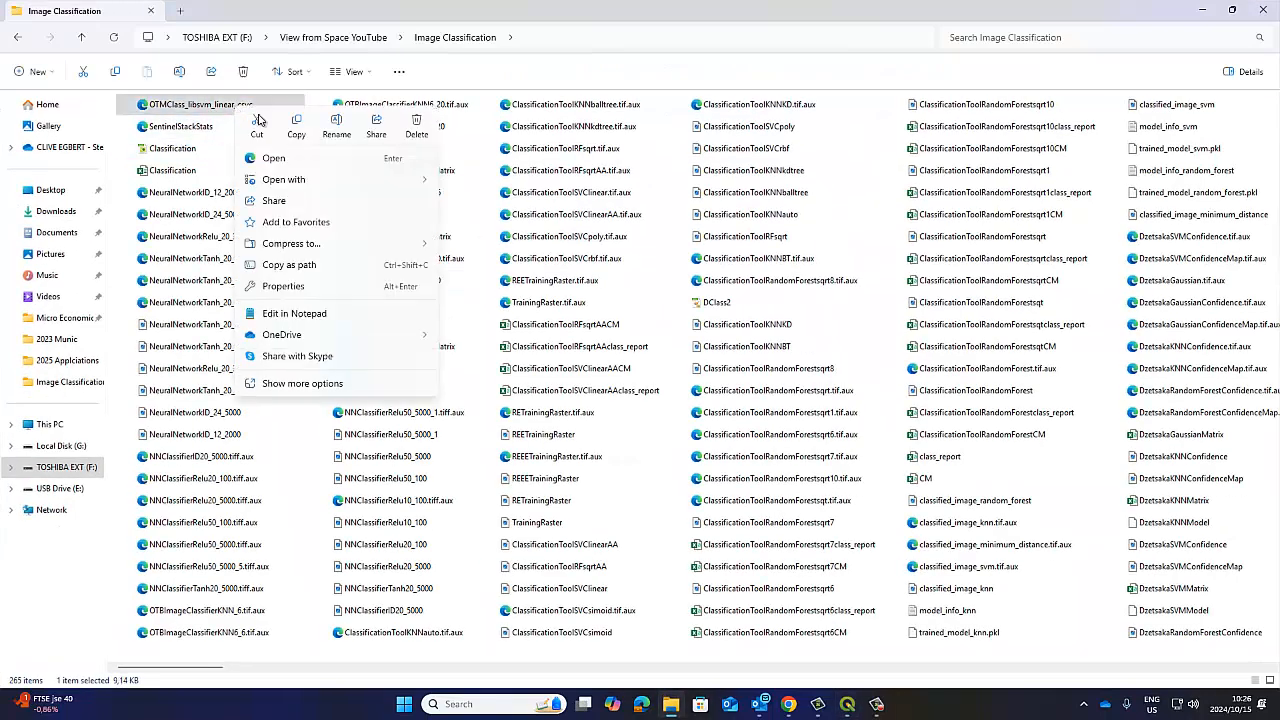
left_click(336, 124)
left_click_drag(258, 104, 203, 105)
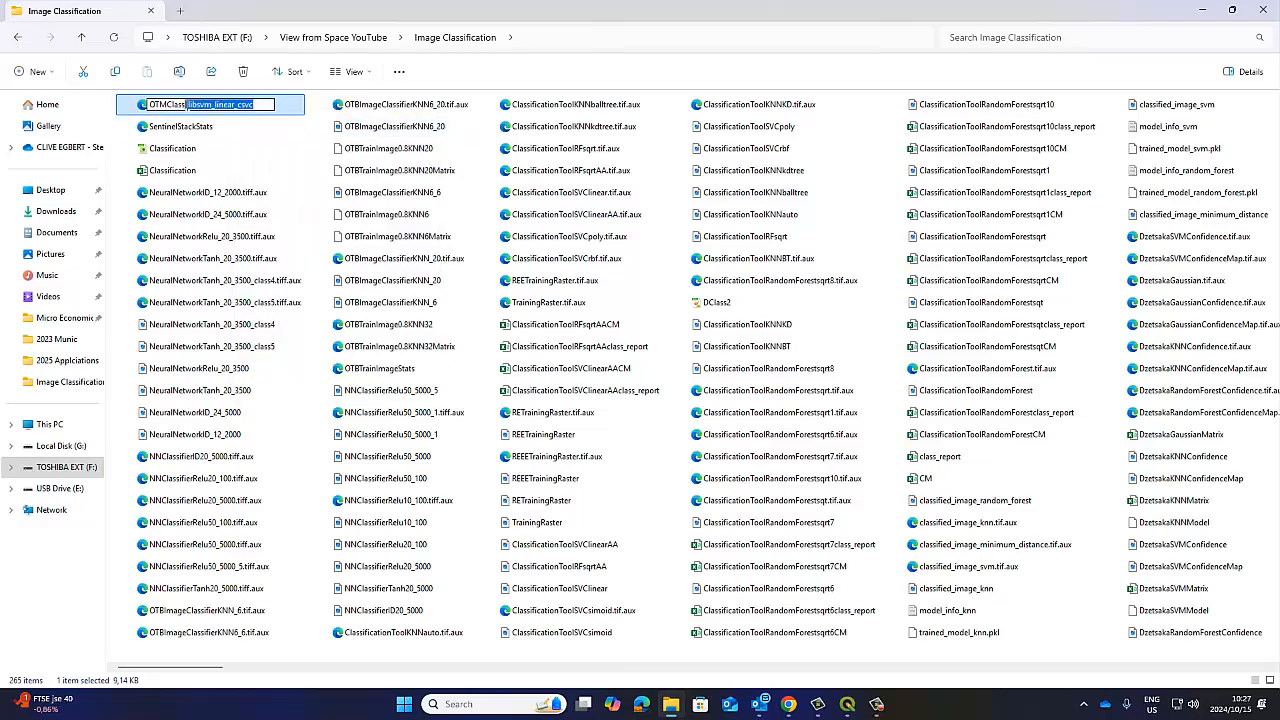
right_click(189, 106)
left_click(222, 150)
left_click(1205, 9)
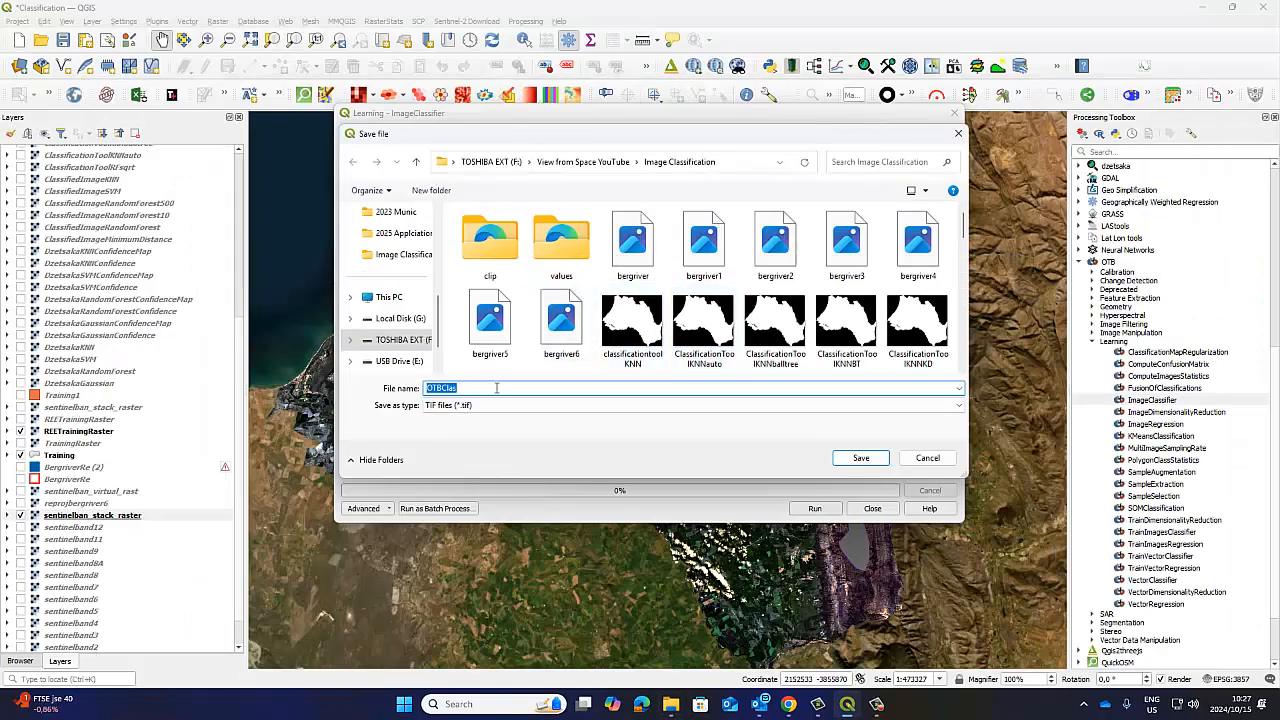
Complete the output image name as OTBClas_libsvm_linear_csvc_20, copy the full name for reuse, and save it as TIF.
right_click(459, 388)
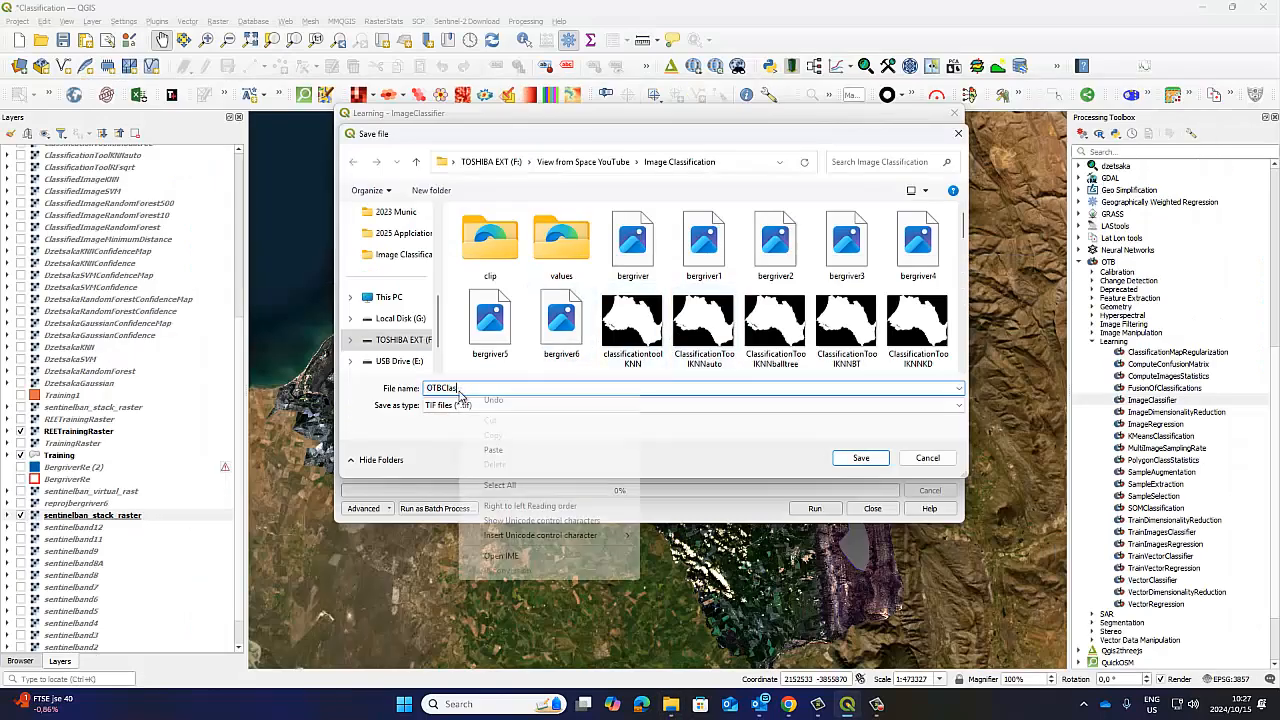
left_click(489, 452)
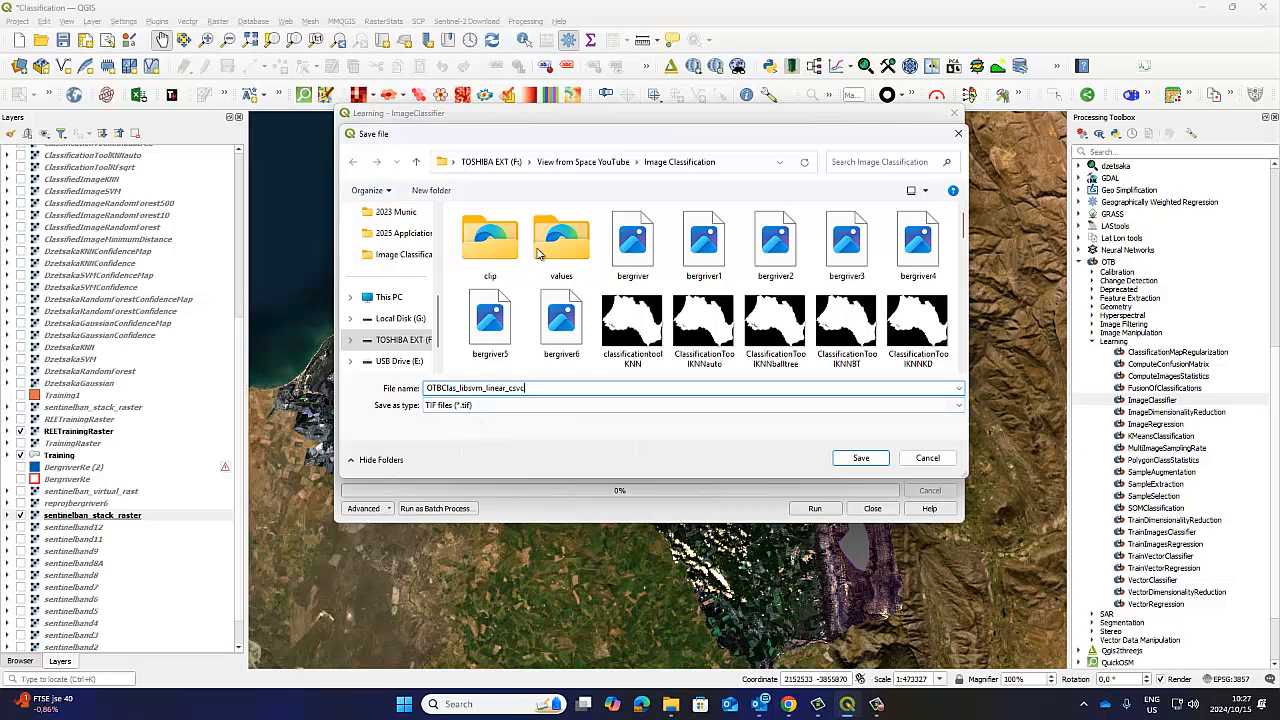
left_click_drag(516, 139, 711, 134)
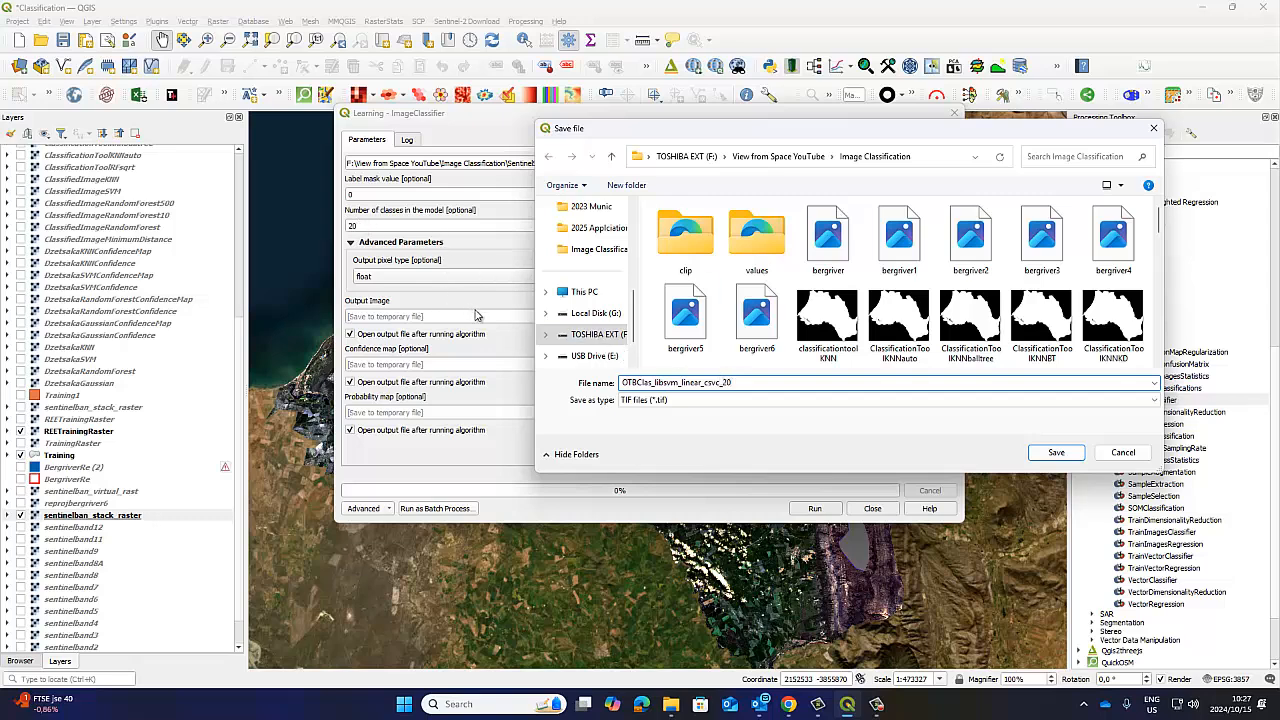
left_click_drag(737, 383, 610, 390)
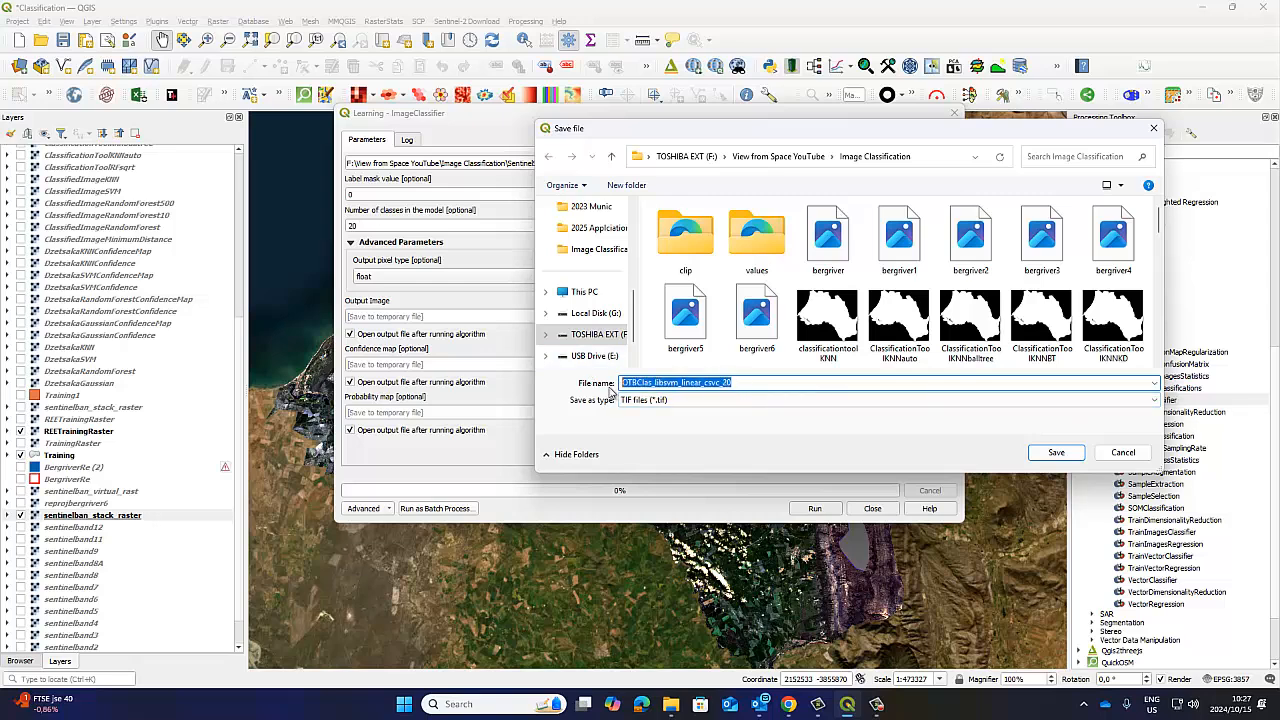
right_click(646, 379)
left_click(684, 424)
left_click(1034, 454)
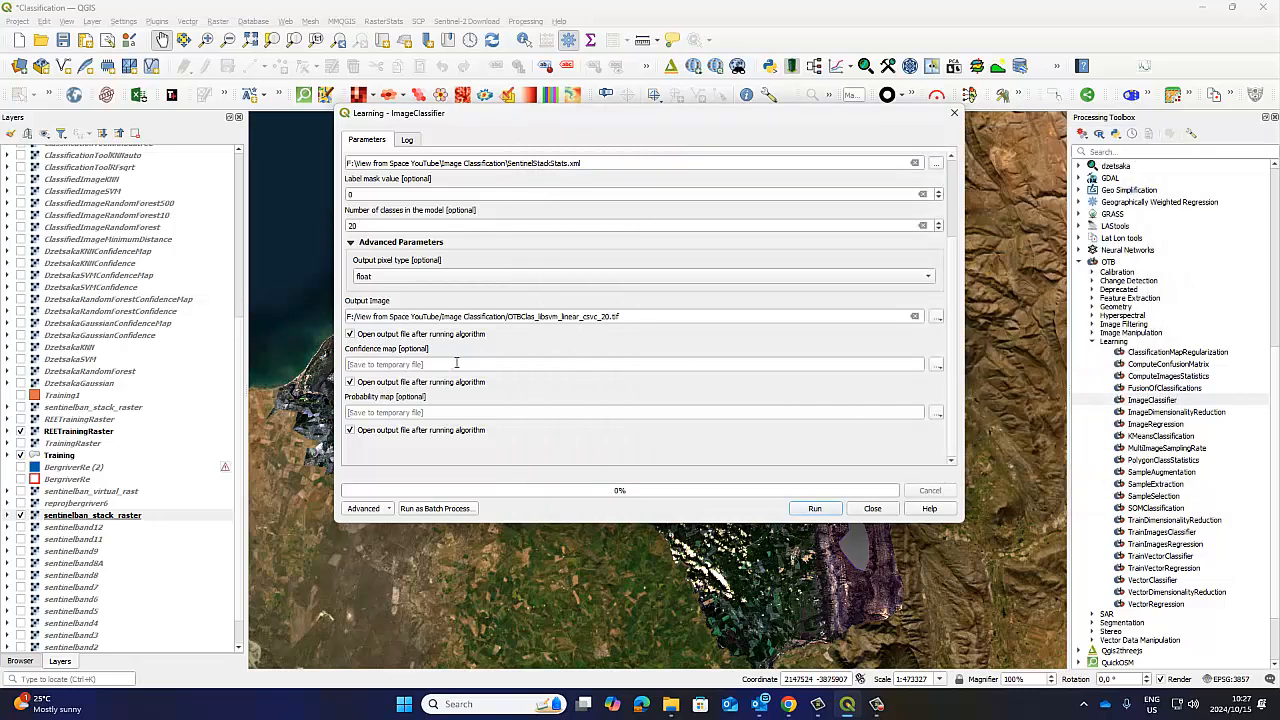
Set the confidence map to be saved as OTBClas_Conf_libsvm_linear_csvc_20.tif in the Image Classification folder.
left_click(938, 367)
left_click(956, 408)
right_click(632, 385)
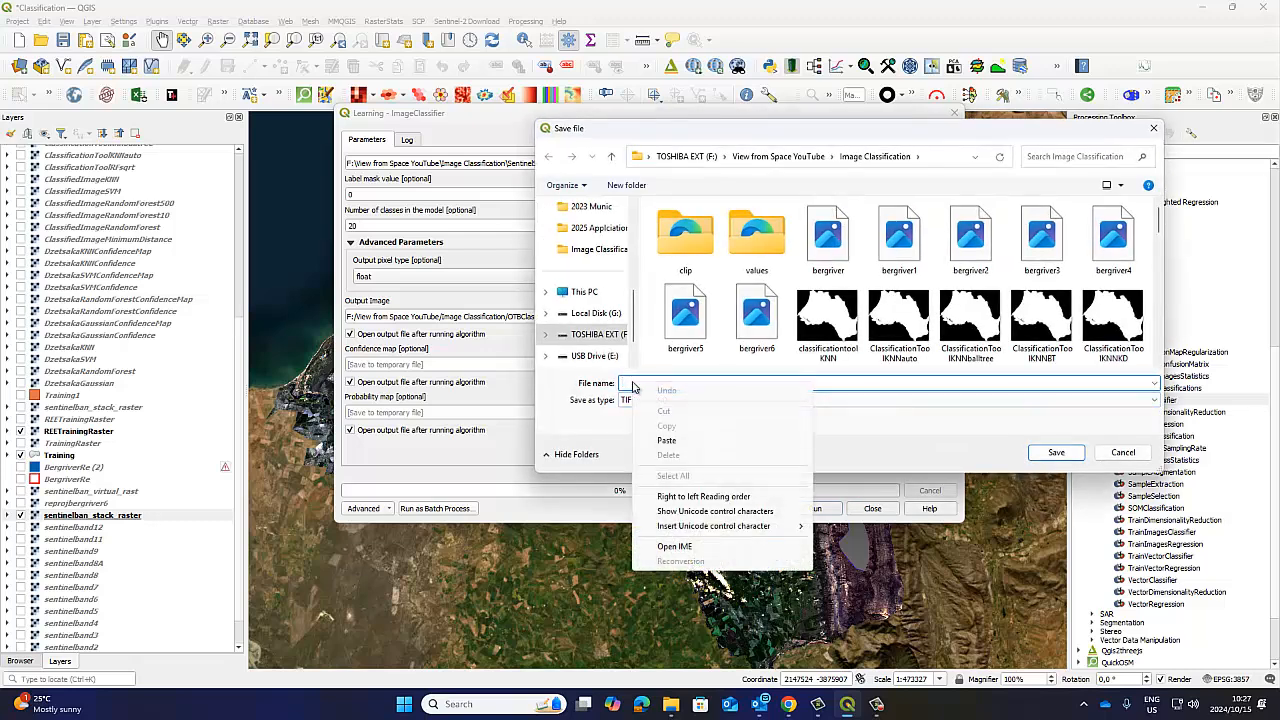
left_click(666, 440)
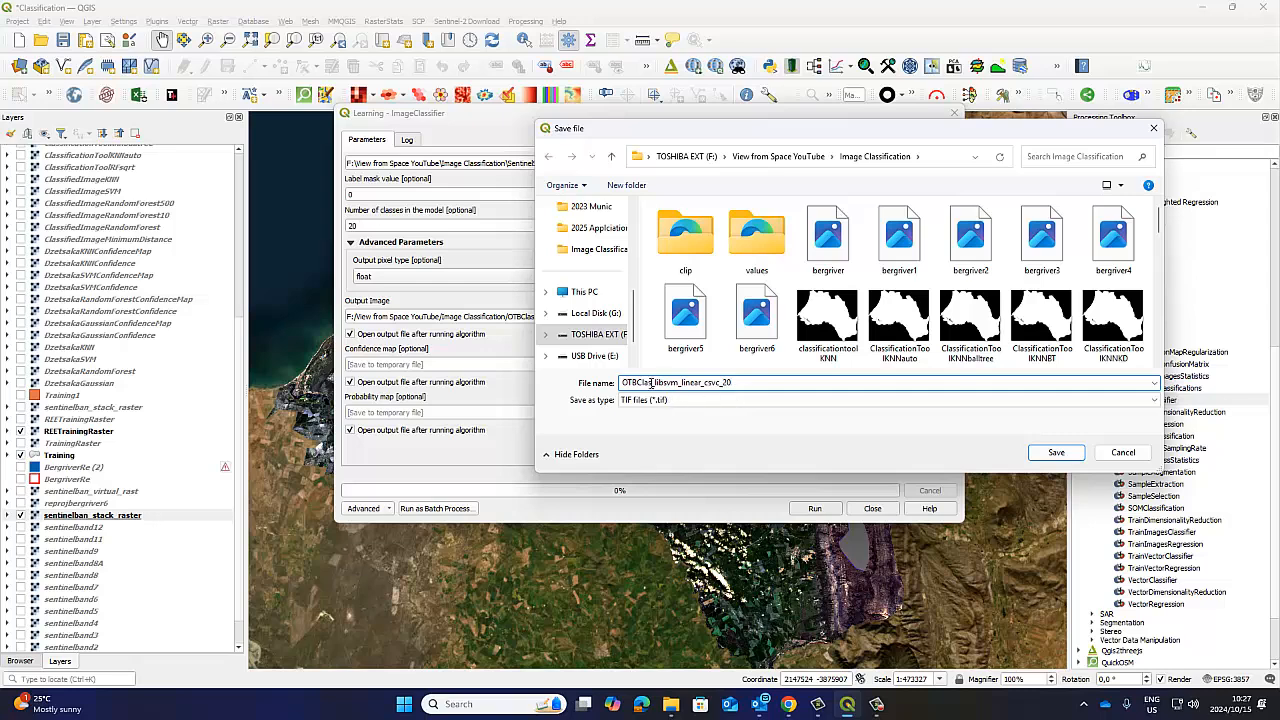
type("Con_")
type("f_")
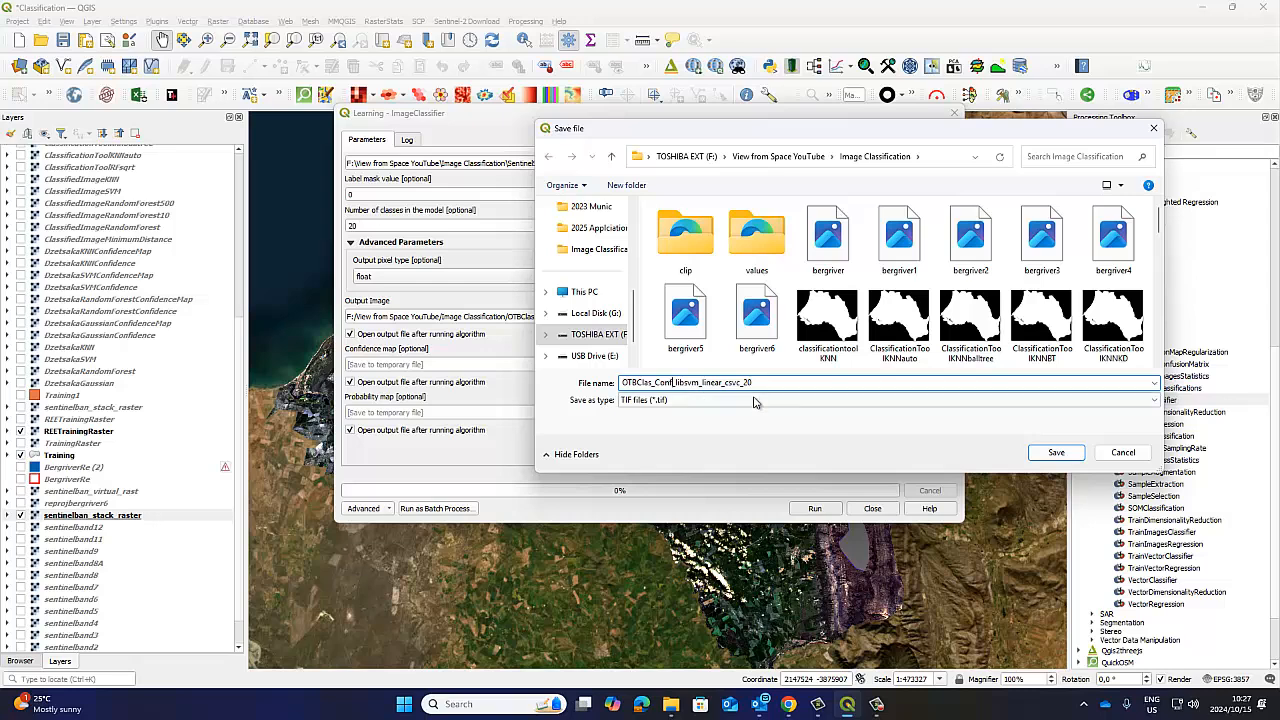
left_click(1054, 453)
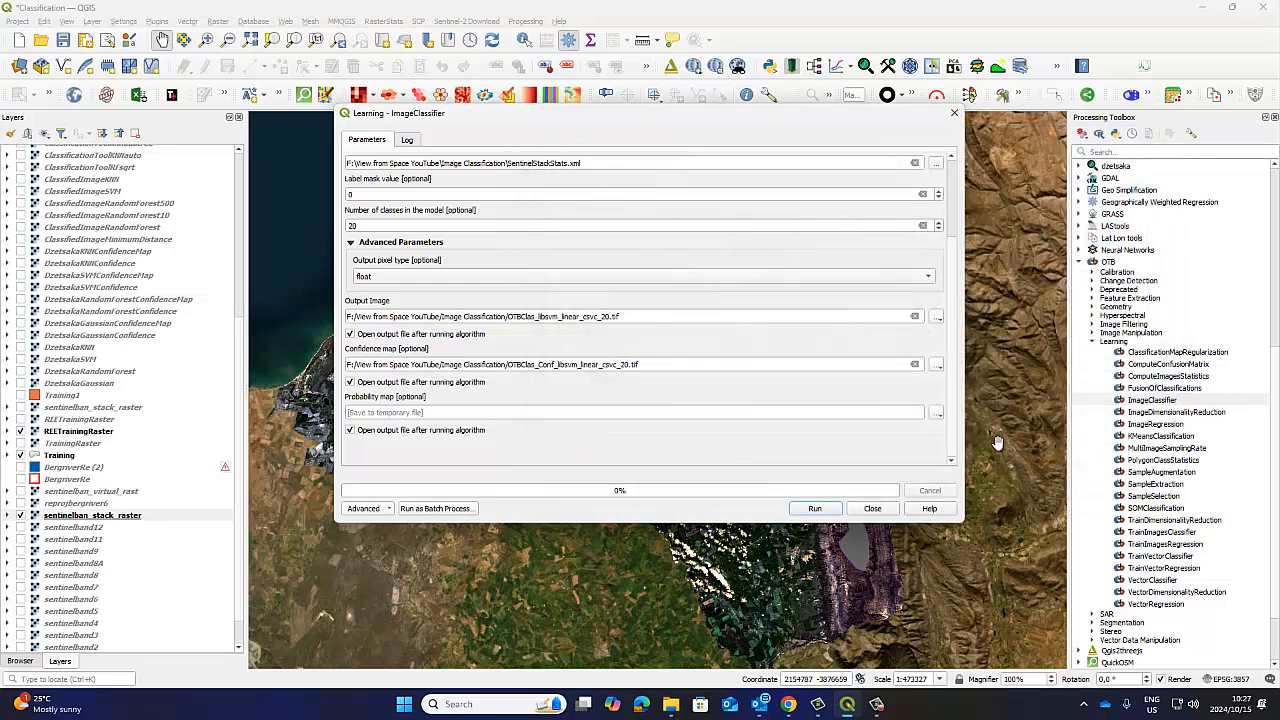
Set the probability map to be saved as OTBClas_Prop_libsvm_linear_csvc_20.tif in the Image Classification folder.
left_click_drag(647, 368, 350, 362)
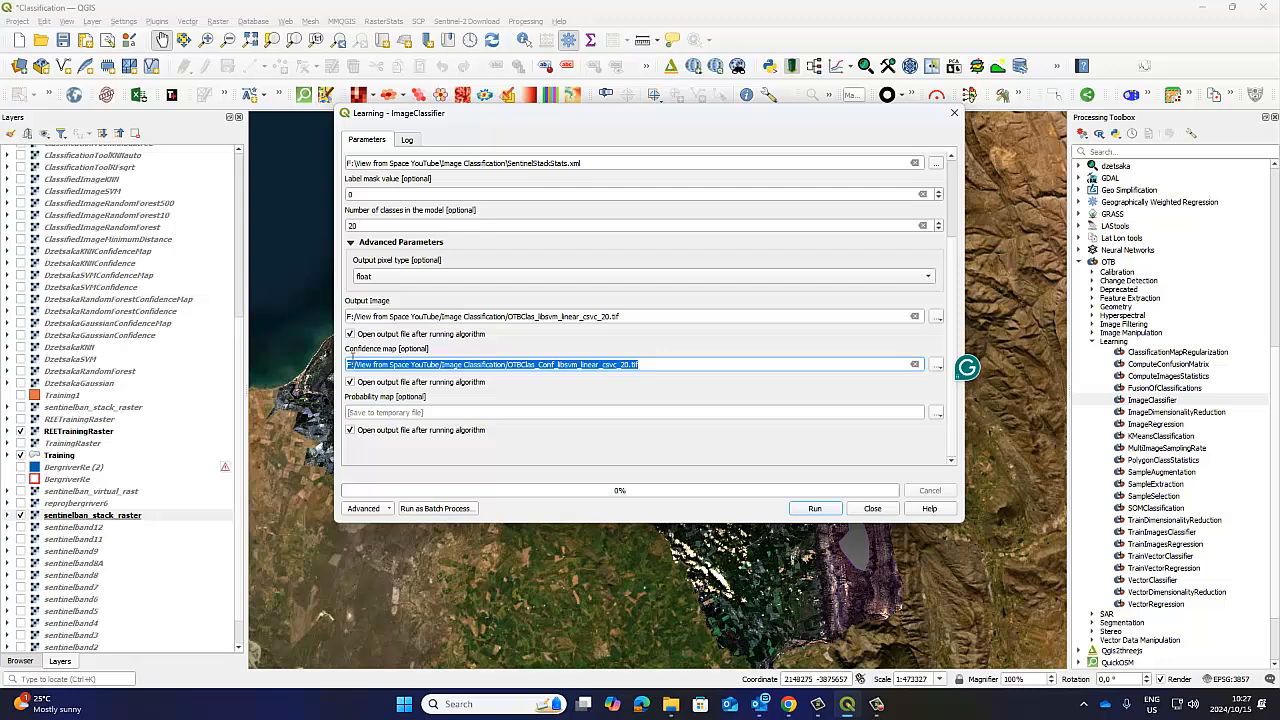
left_click(938, 414)
left_click(966, 454)
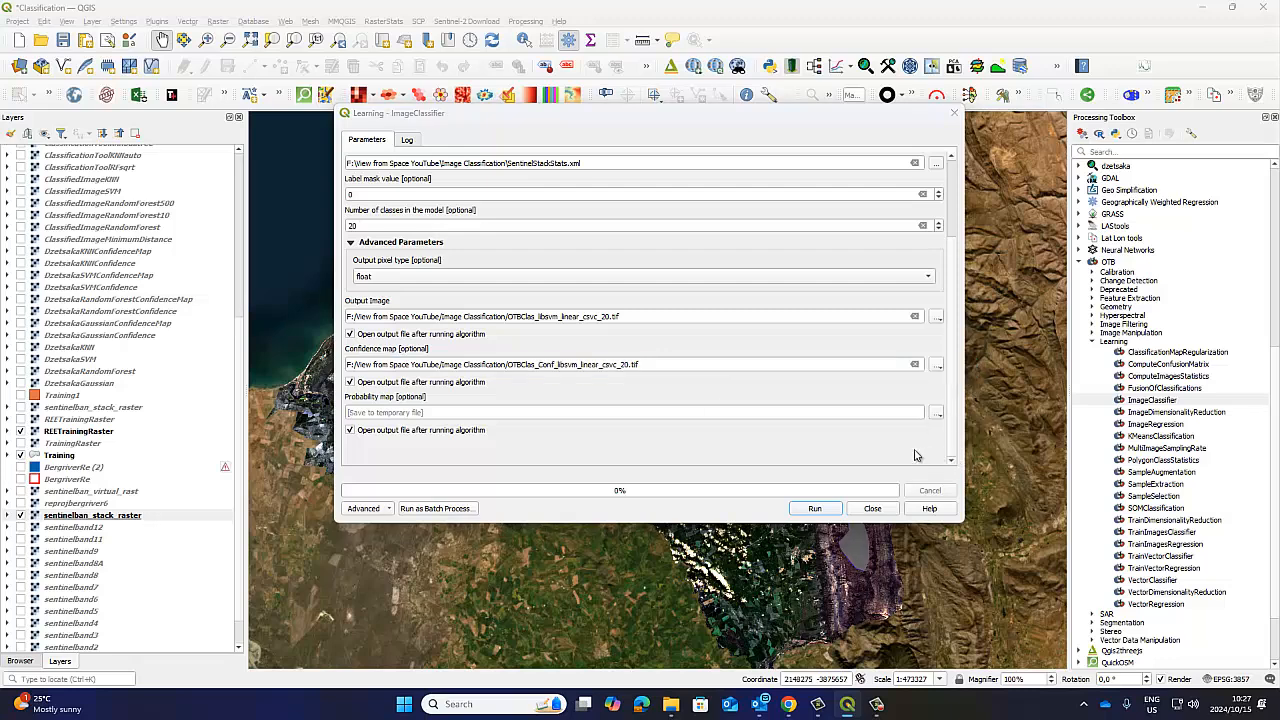
right_click(643, 386)
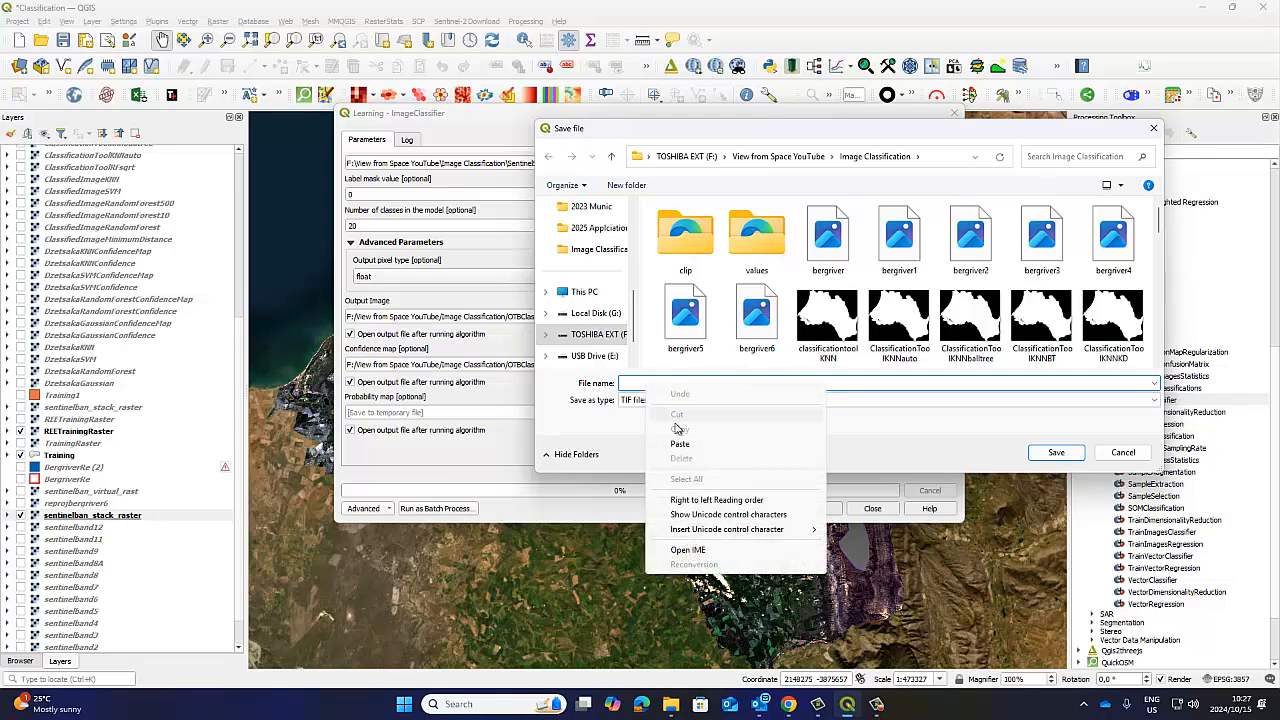
left_click(686, 446)
left_click(652, 384)
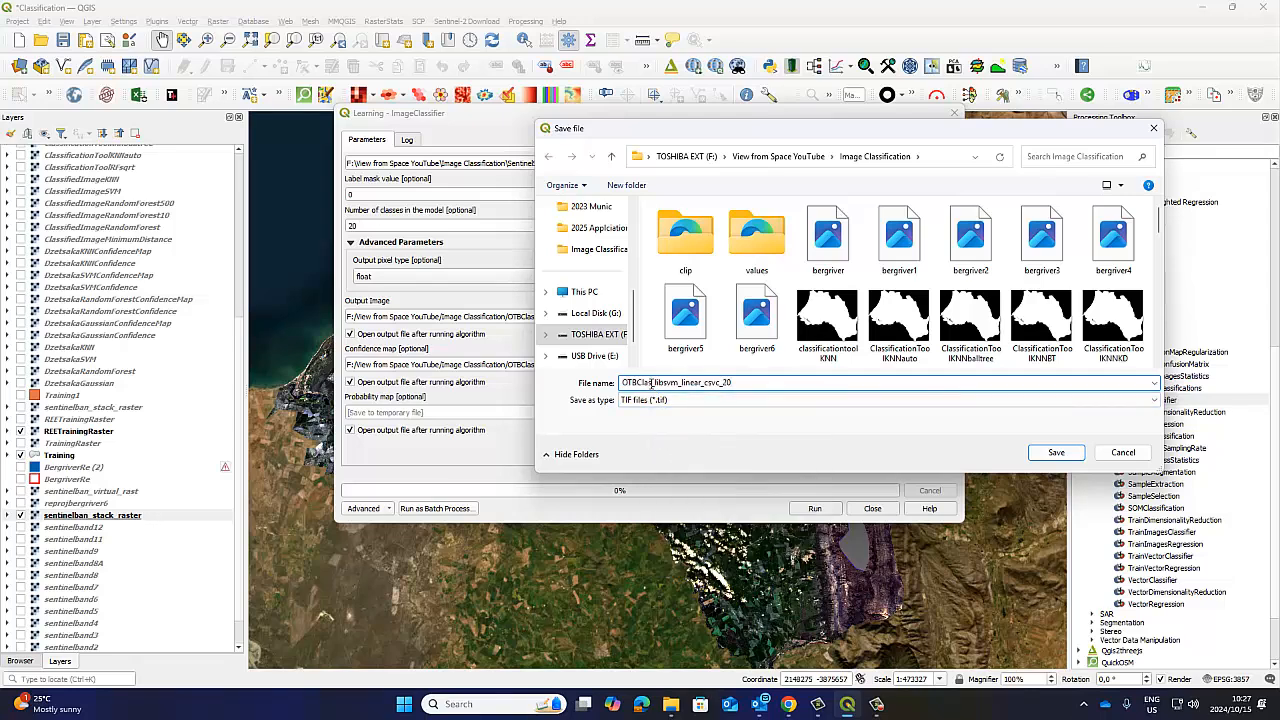
type("_Prop_")
left_click_drag(645, 131, 752, 142)
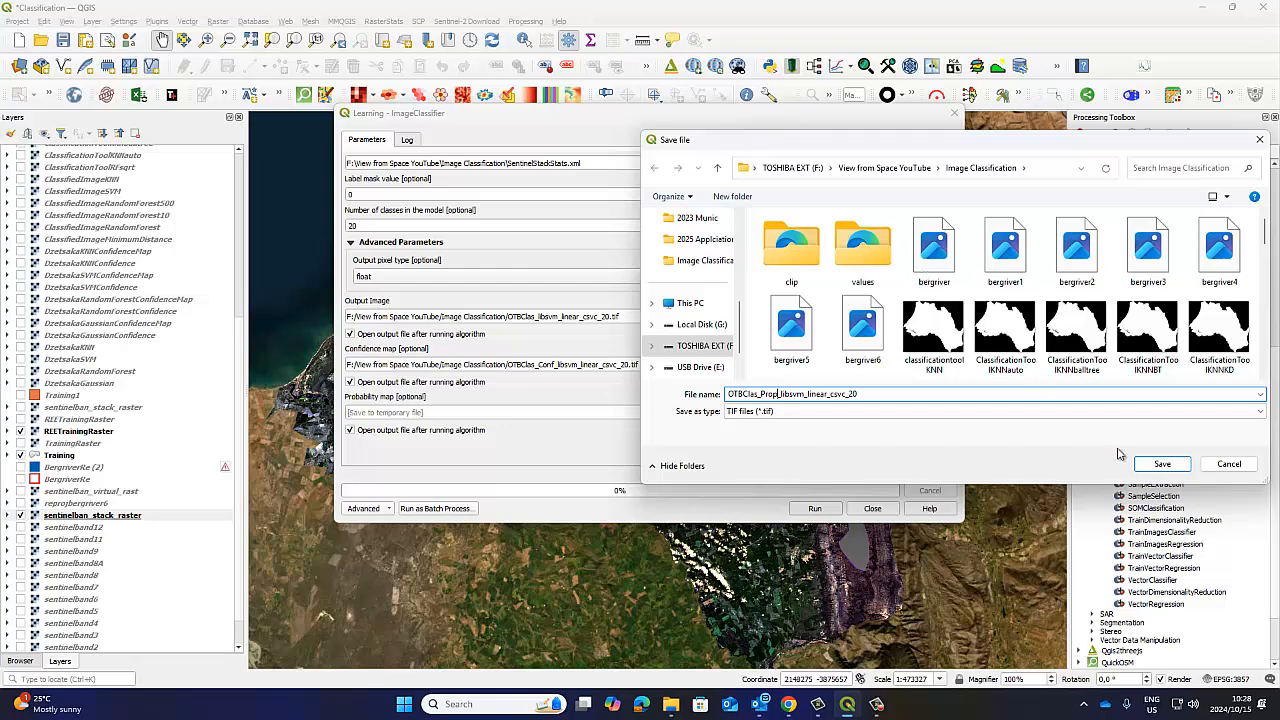
left_click(1161, 464)
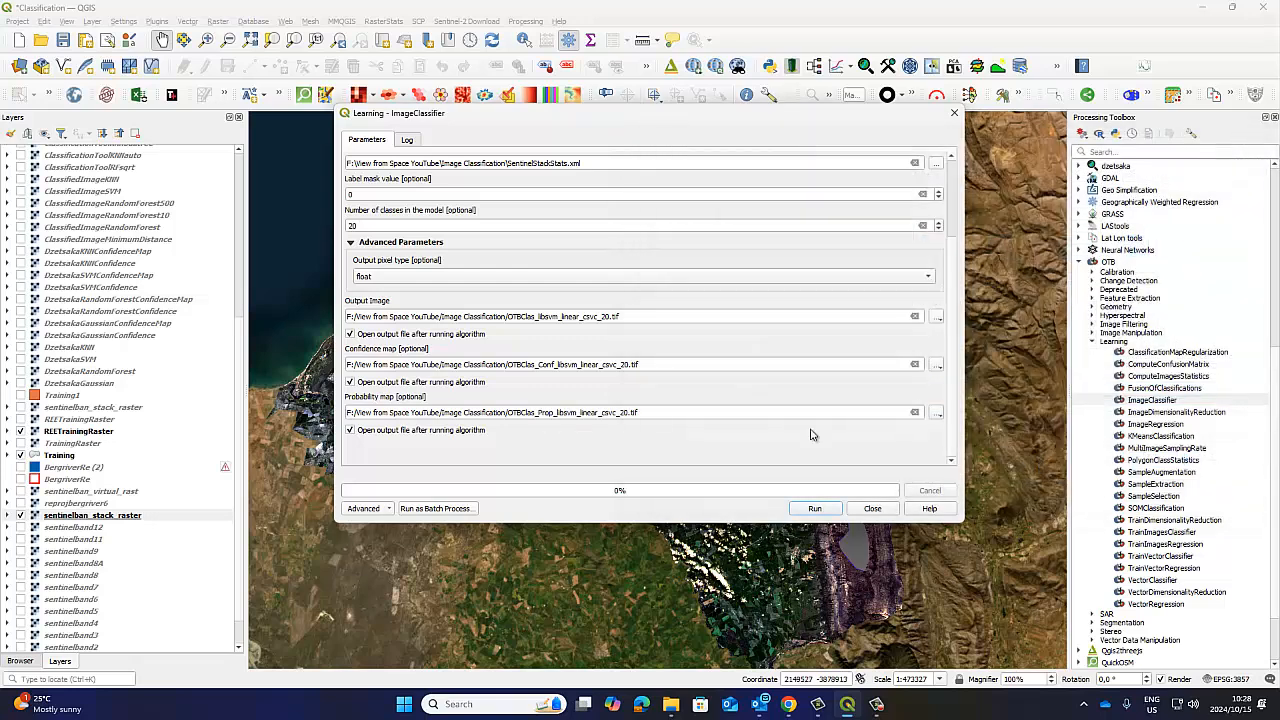
Insert Image_ into the output image's path so that the file is named OTBClas_Image_libsvm_linear_csvc_20.tif.
left_click(538, 316)
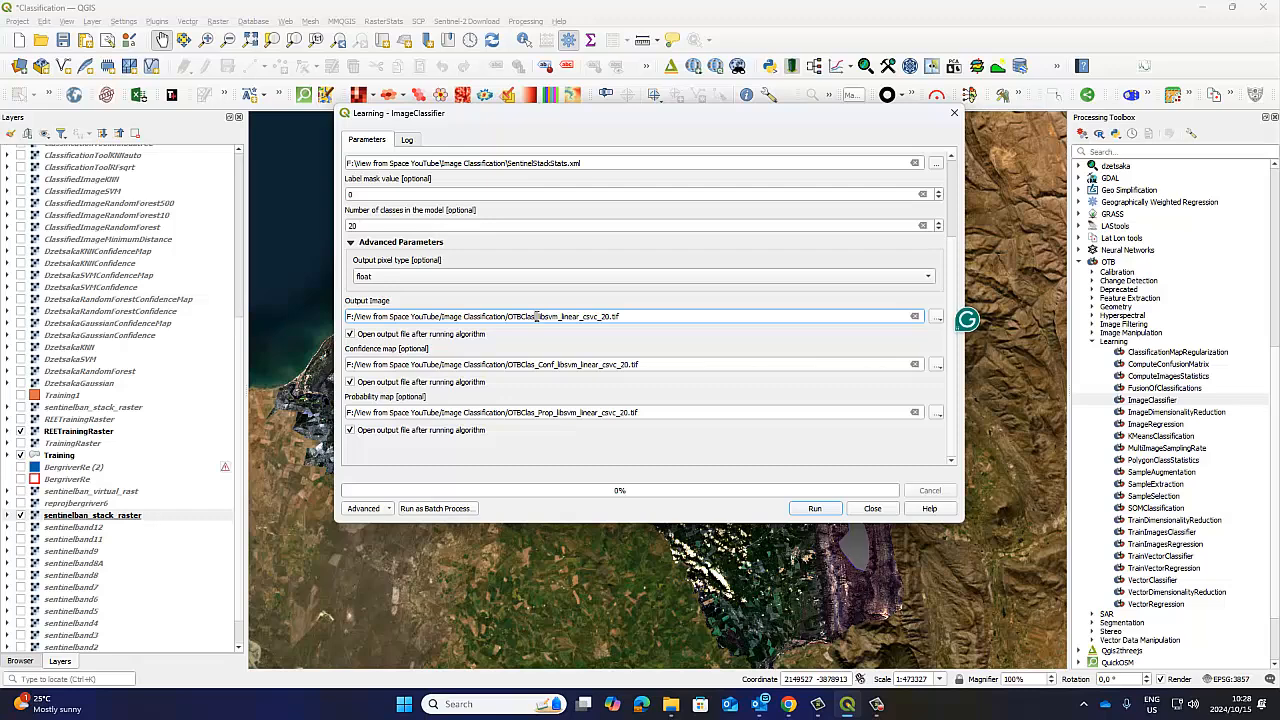
type("Image_")
left_click(555, 365)
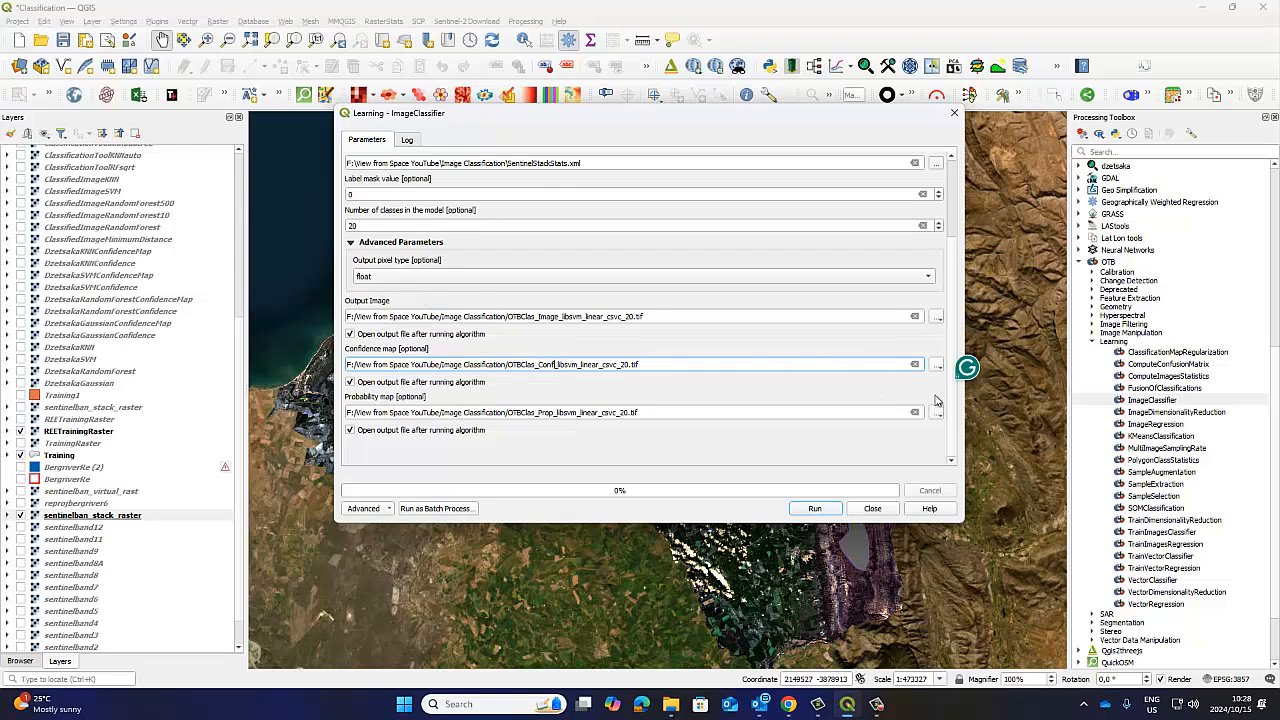
Review the ImageClassifier inputs and output paths, and save the Classification project.
left_click_drag(955, 335, 955, 255)
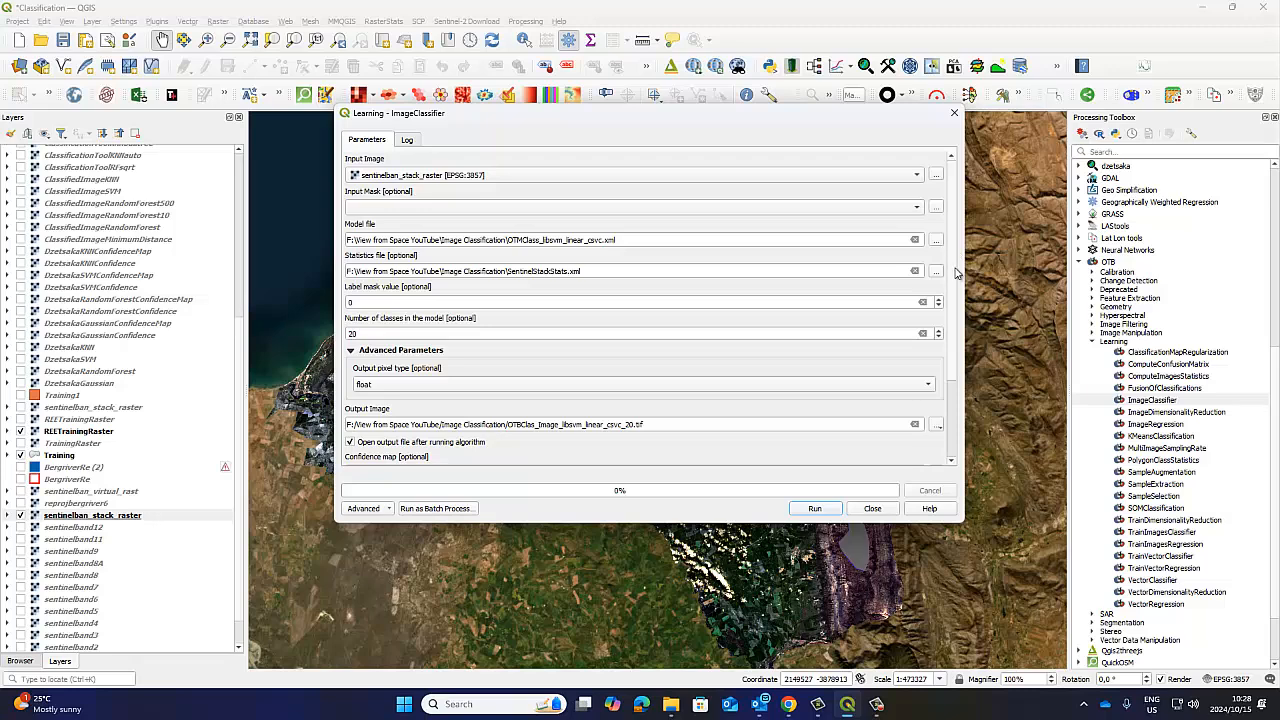
left_click_drag(957, 285, 947, 402)
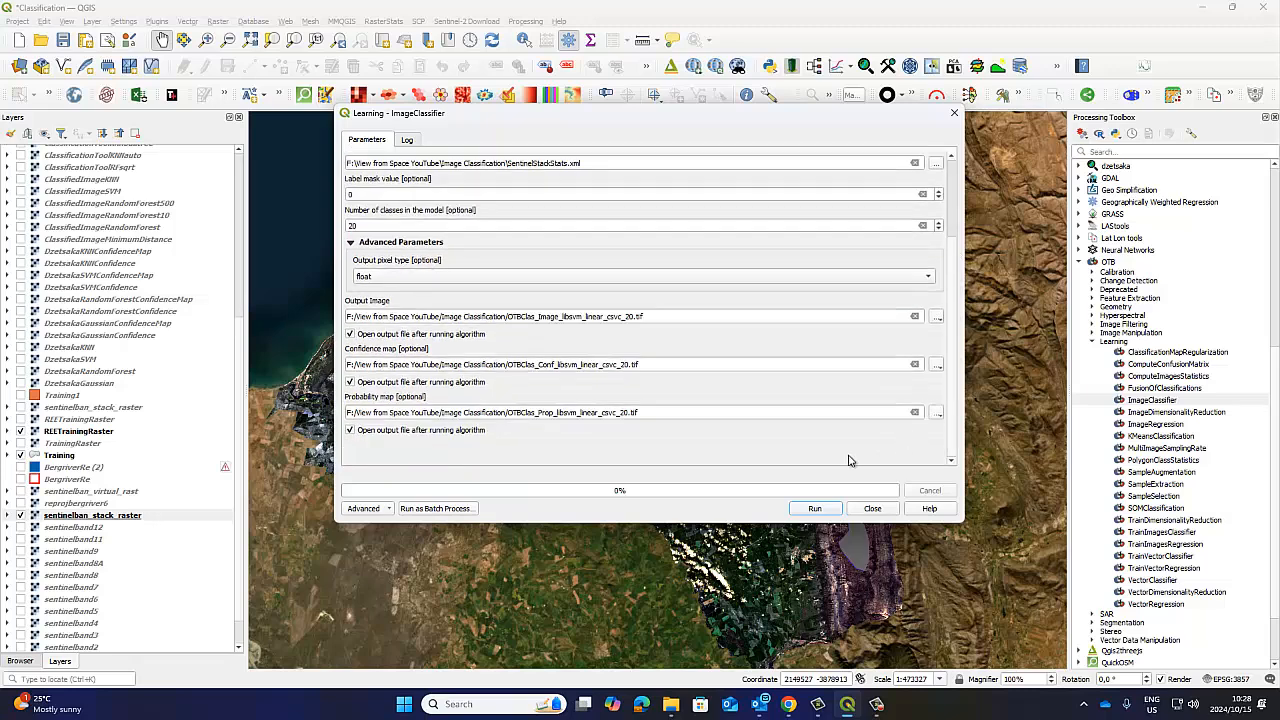
left_click(63, 40)
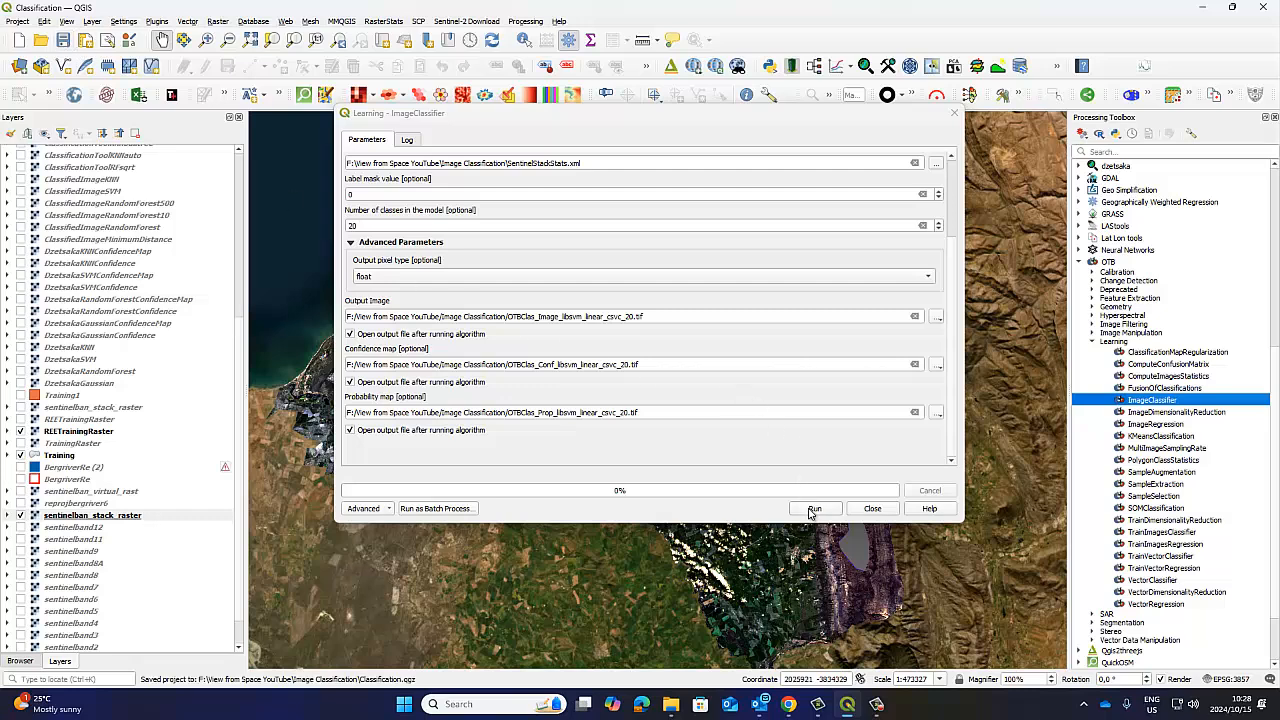
Select the OTBImageClassifierKNN6_20 layer at the start of the layer list and make it visible on the map.
scroll(160, 250, "up", 15)
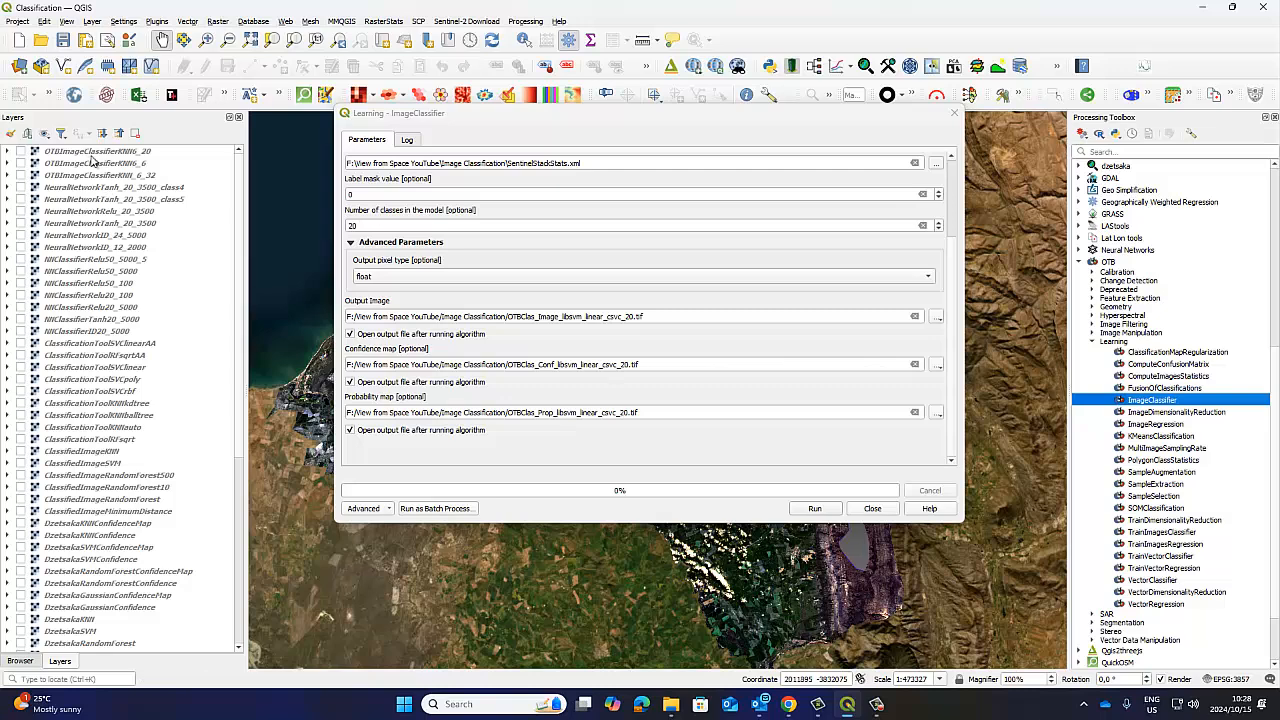
left_click(90, 152)
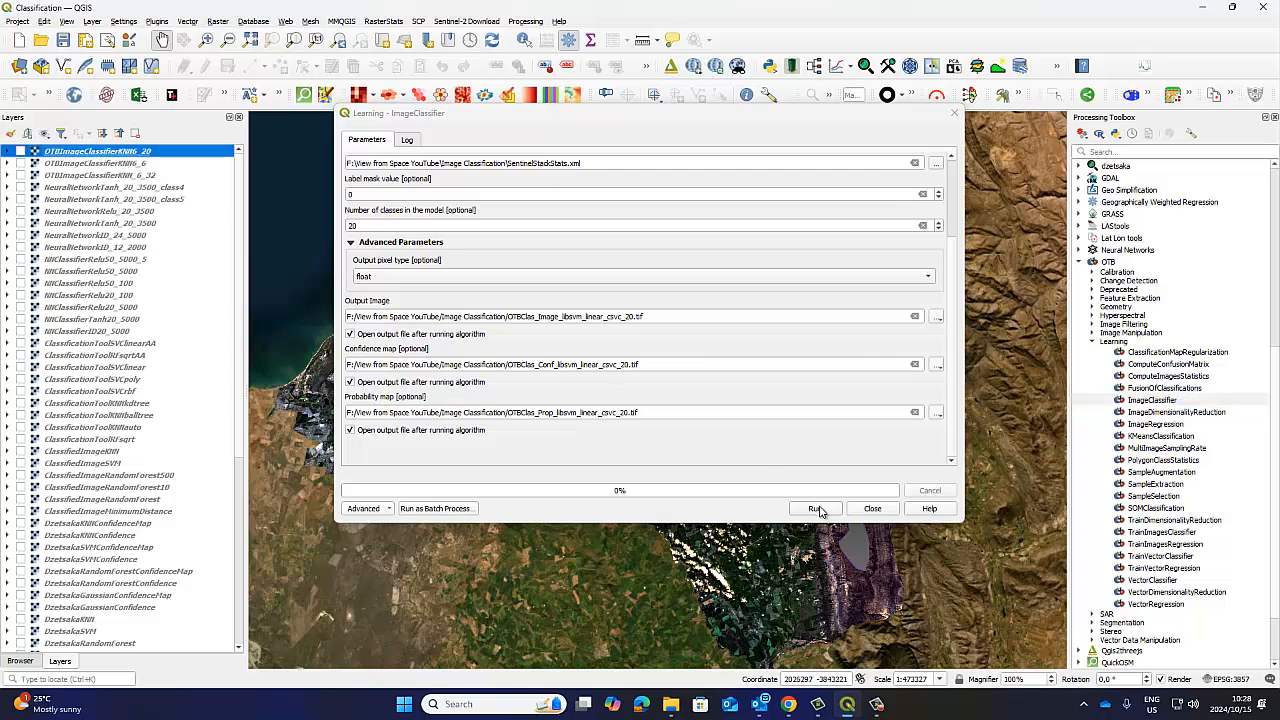
left_click(21, 151)
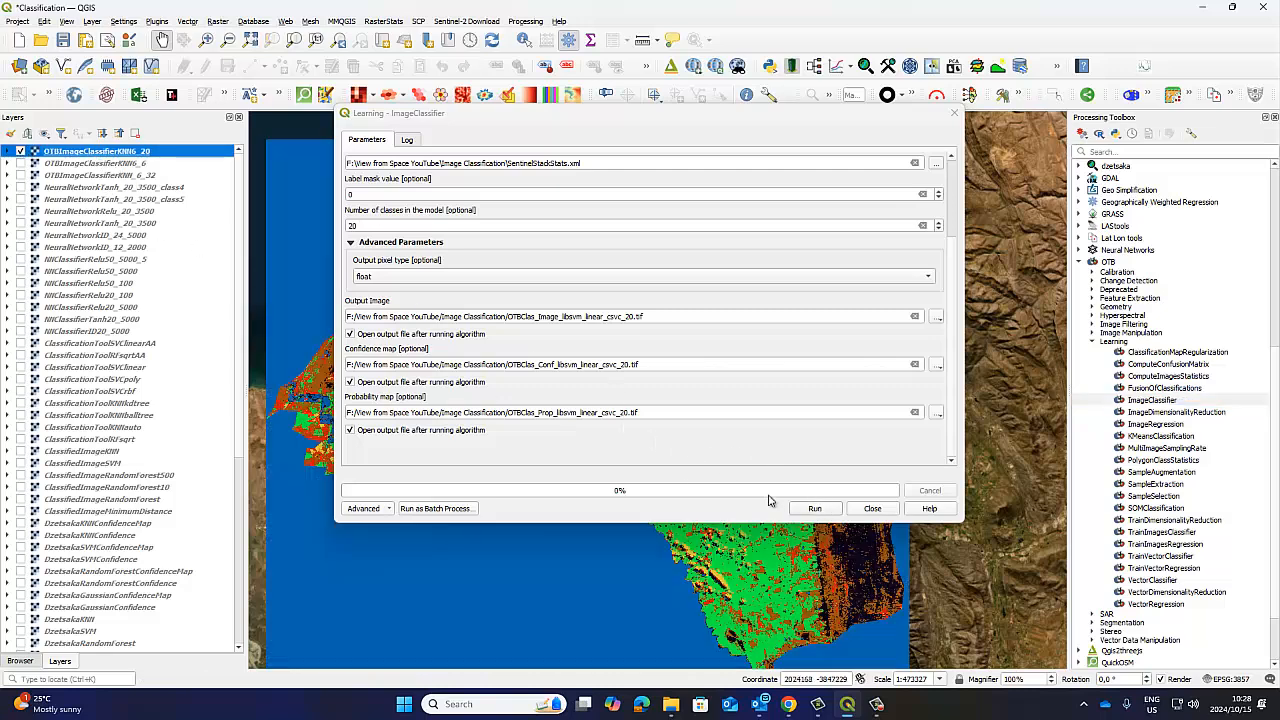
Run ImageClassifier with the configured output images and move its dialog clear of the map.
left_click(814, 510)
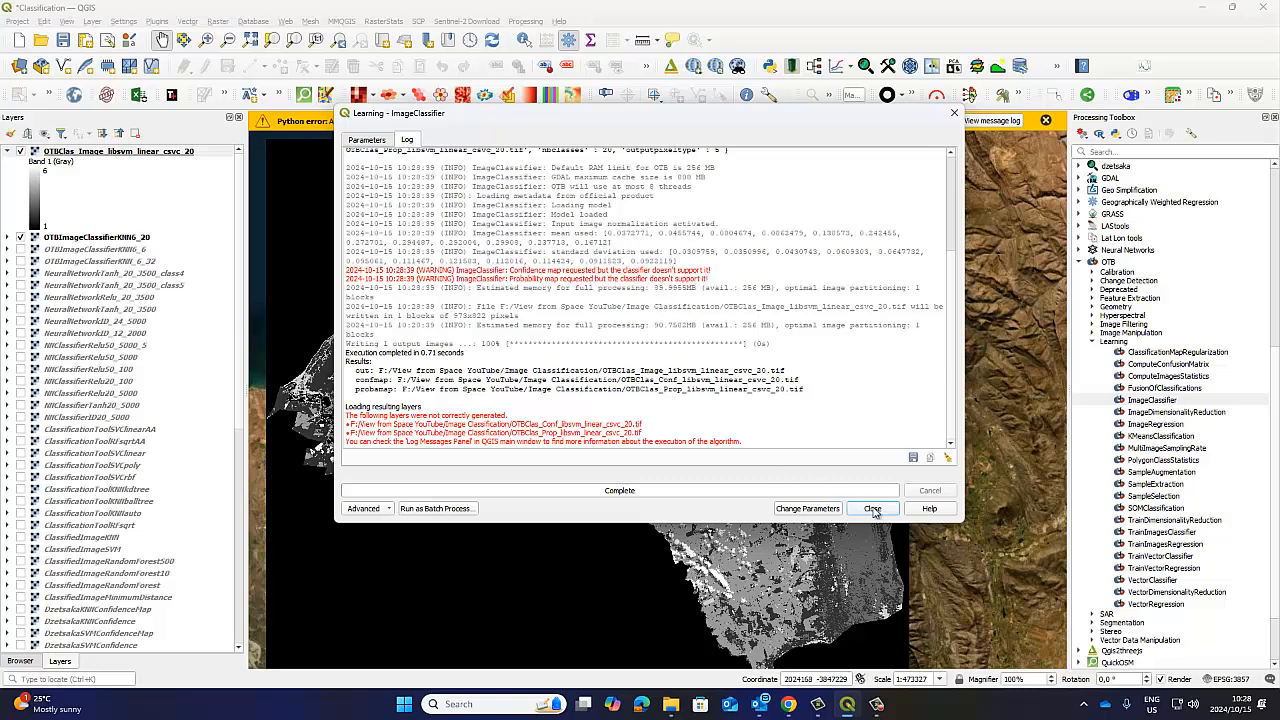
left_click(367, 140)
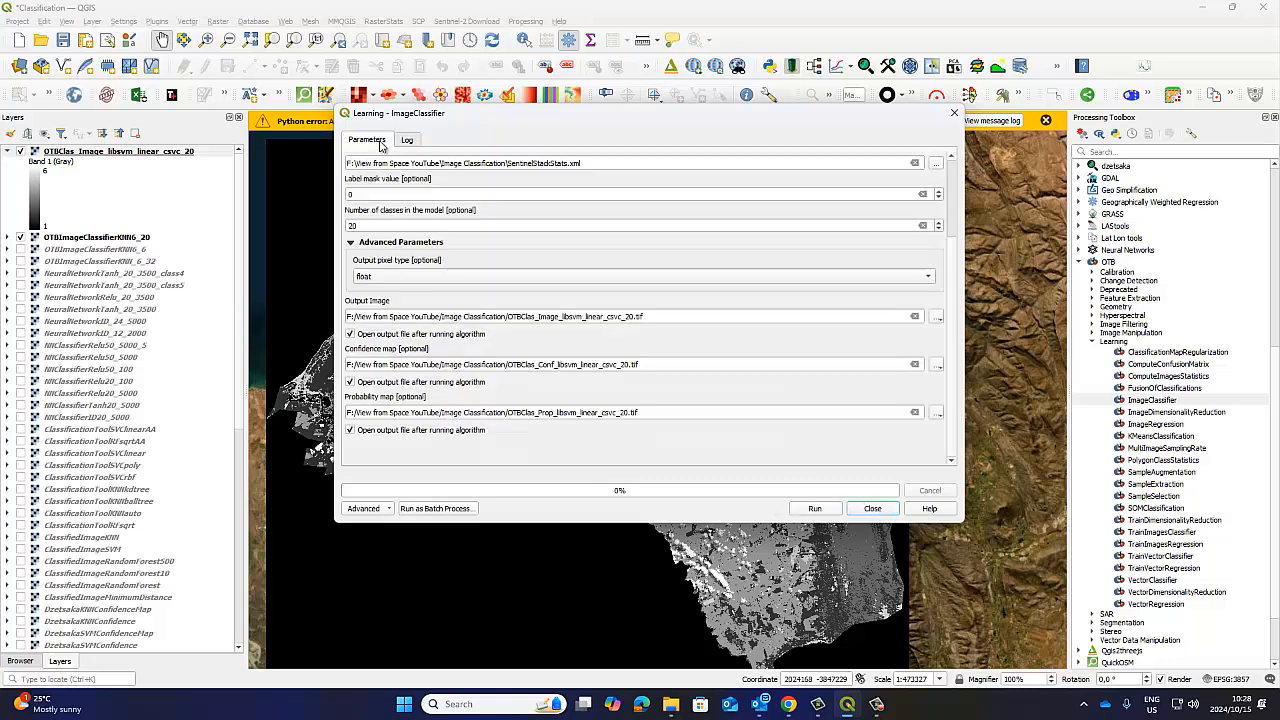
left_click_drag(925, 124, 1212, 506)
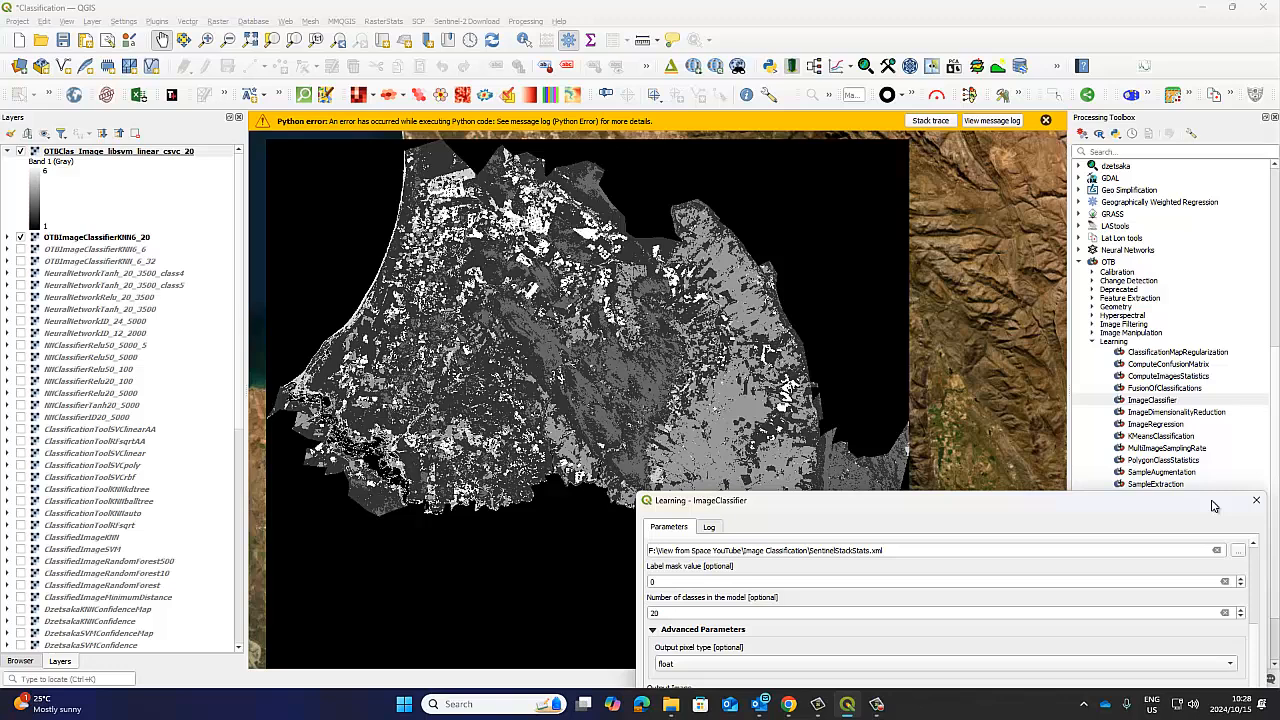
left_click_drag(1057, 495, 1123, 685)
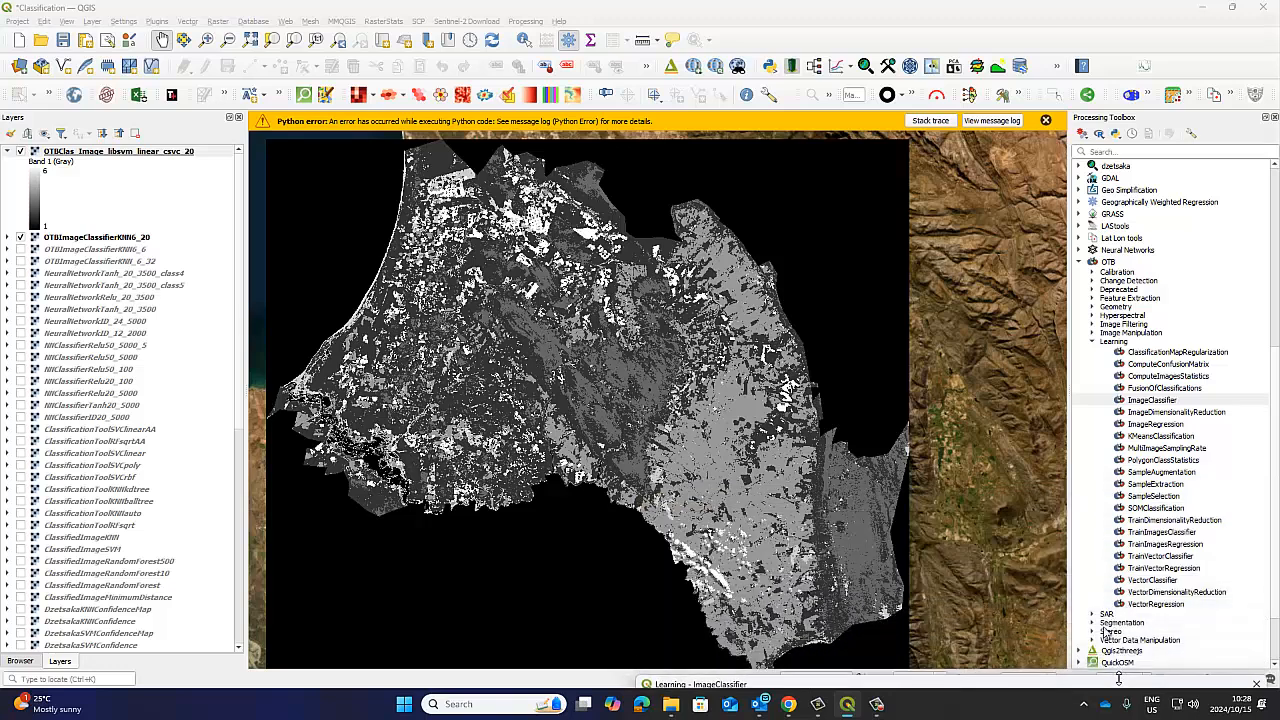
Collapse the legend of OTBClas_Image_libsvm_linear_csvc_20 and hide the OTBImageClassifierKNN6_20 layer.
left_click(1045, 121)
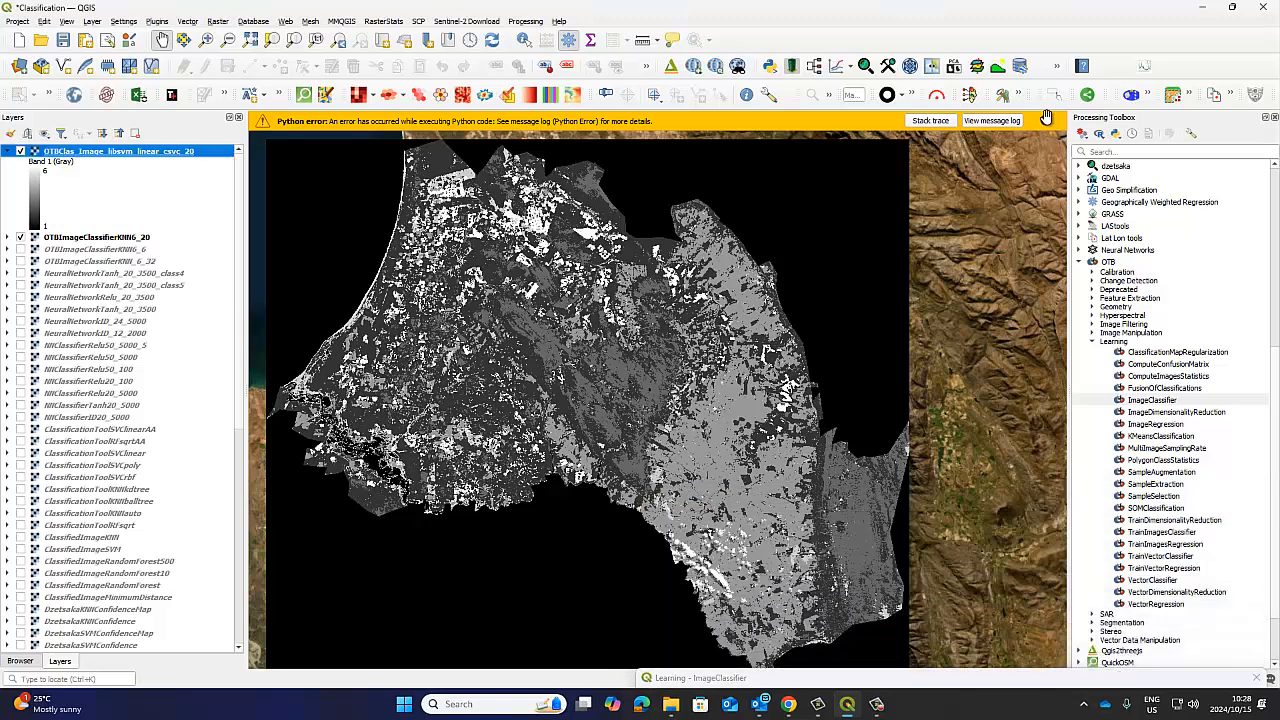
left_click(6, 151)
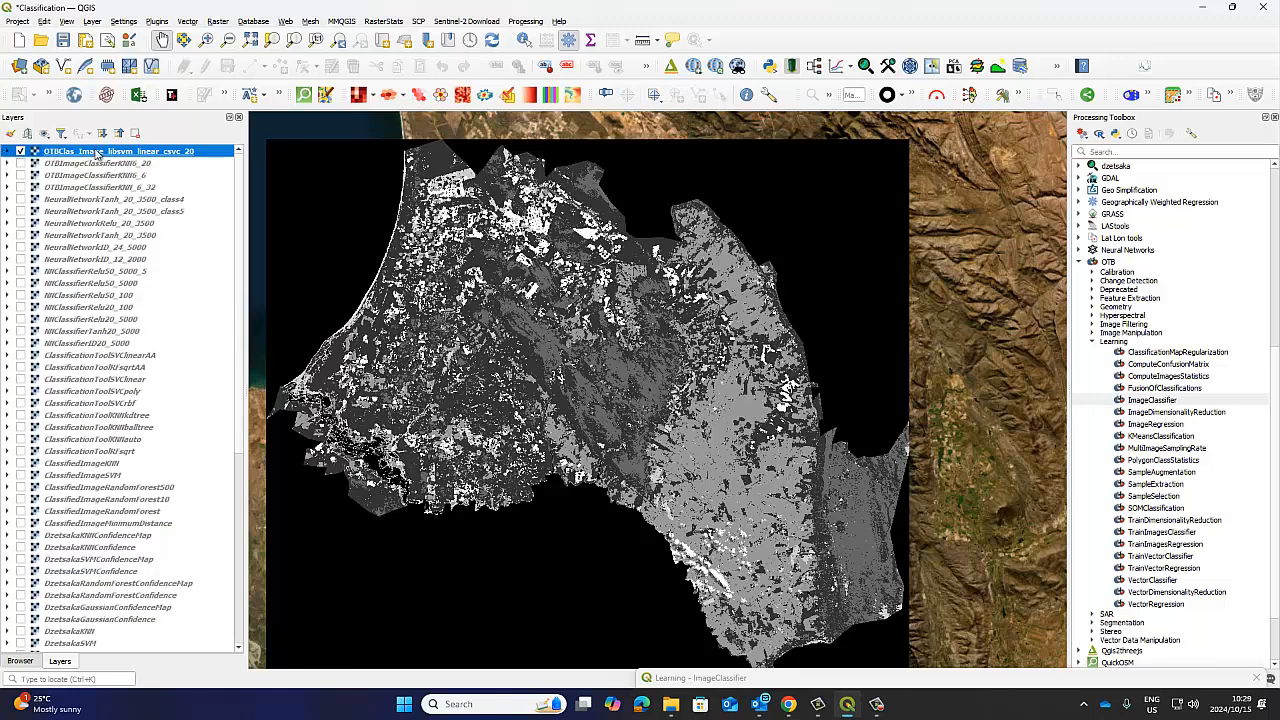
mouse_move(664, 312)
left_mouse_down()
mouse_move(693, 287)
mouse_move(646, 305)
left_mouse_up()
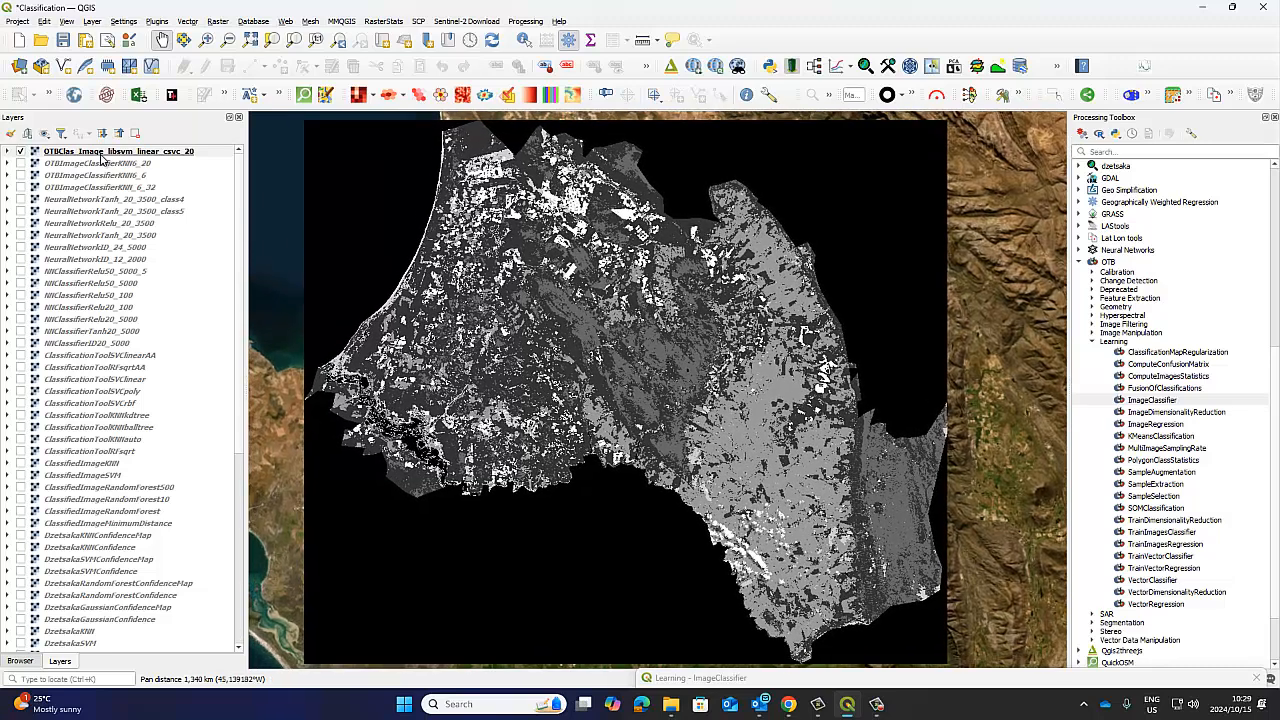
Choose DClass2.qml from the Image Classification folder as the style file for the OTBClas_Image_libsvm_linear_csvc_20 layer.
right_click(100, 158)
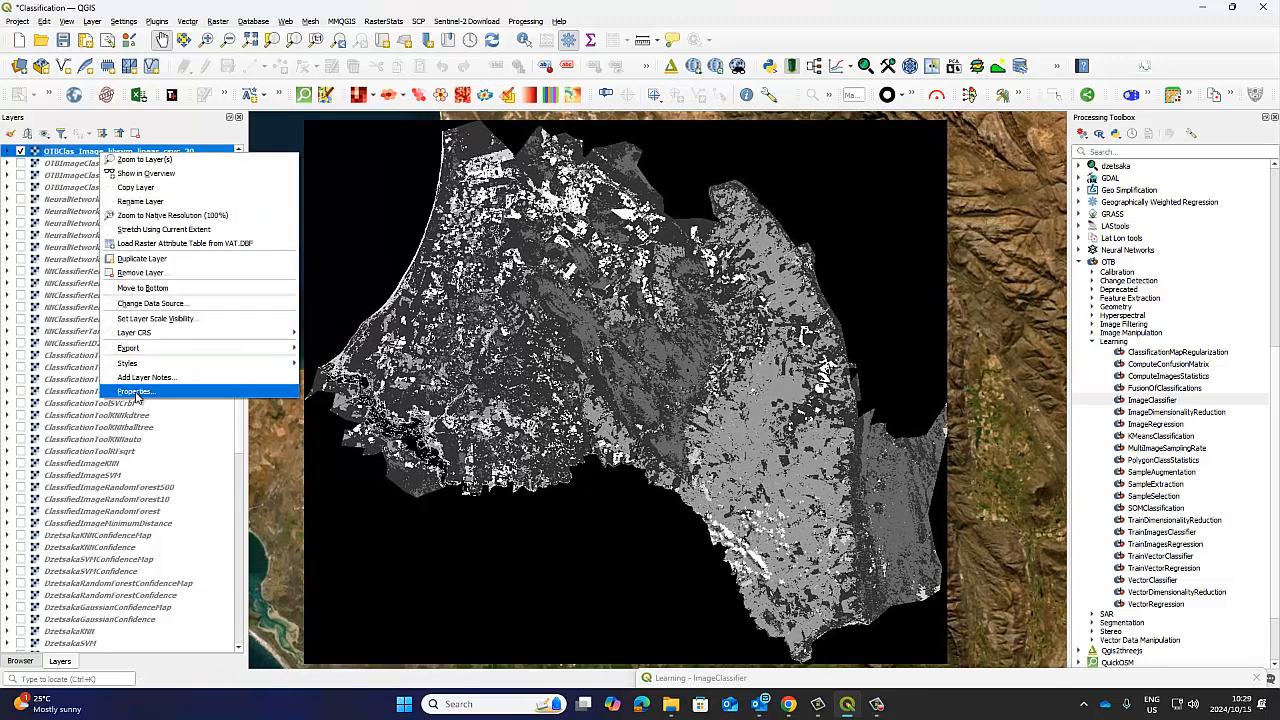
left_click(285, 388)
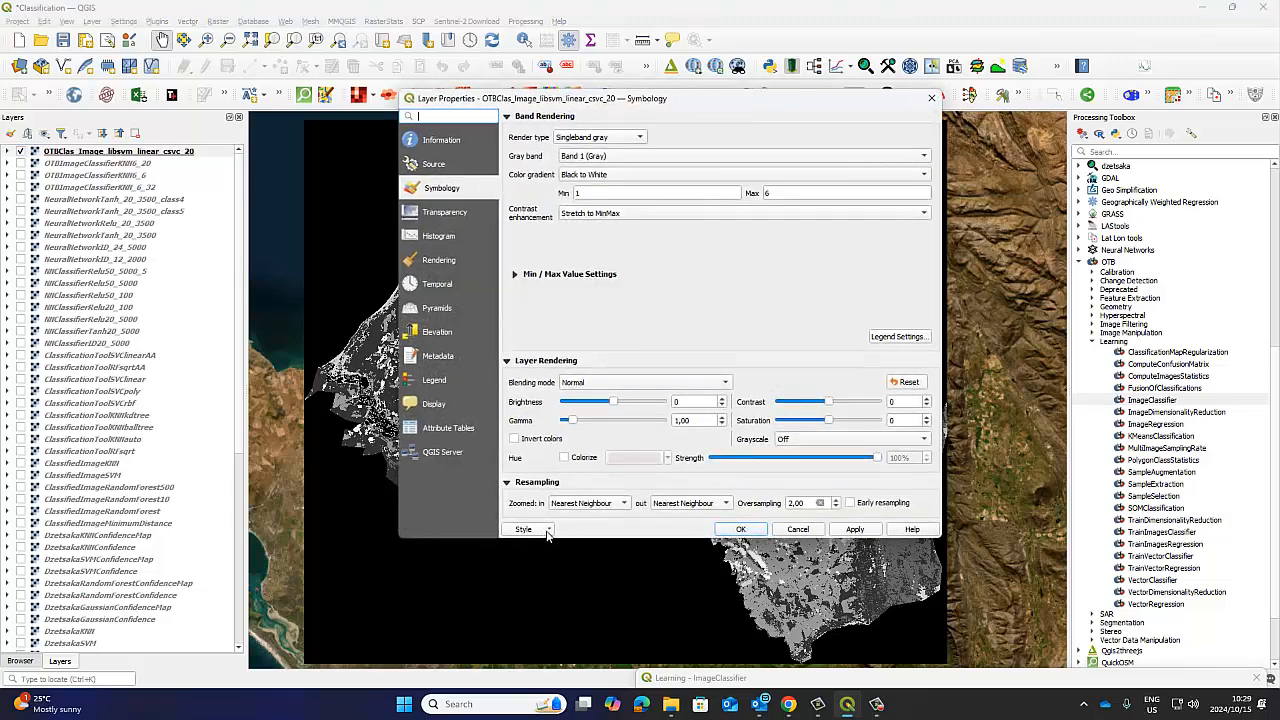
left_click(548, 531)
left_click(556, 545)
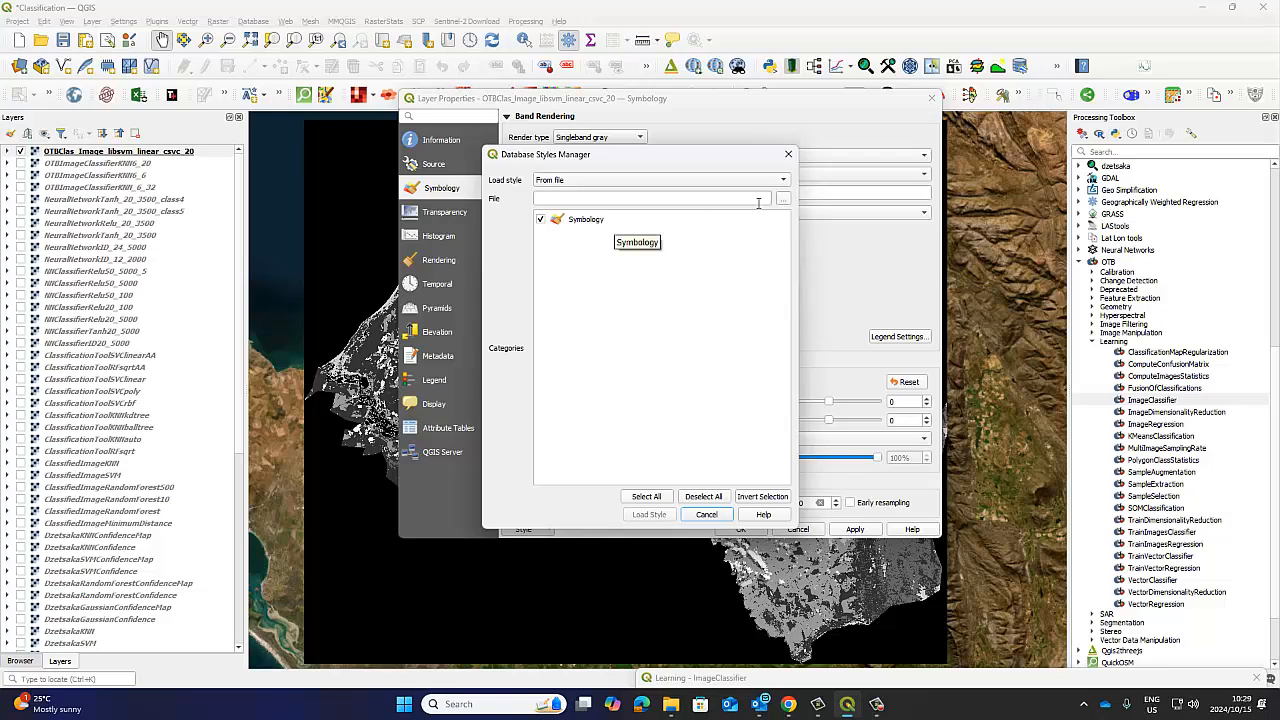
left_click(784, 202)
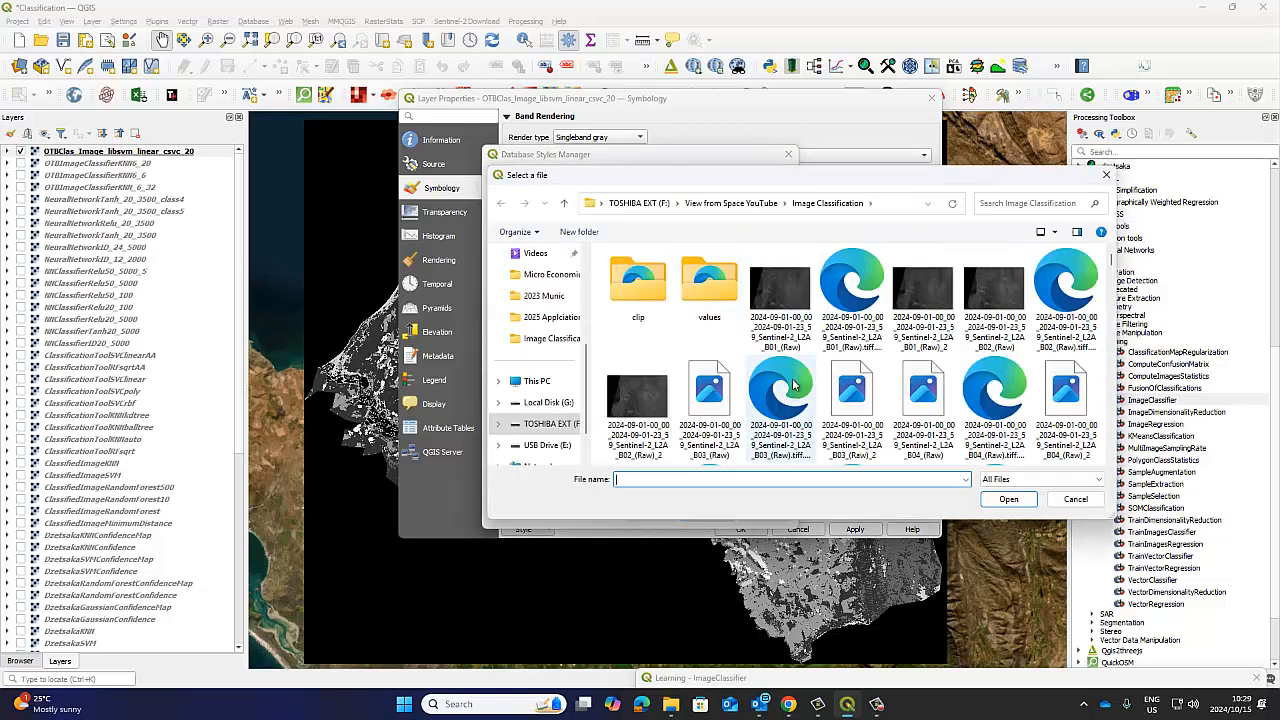
scroll(885, 377, "down", 5)
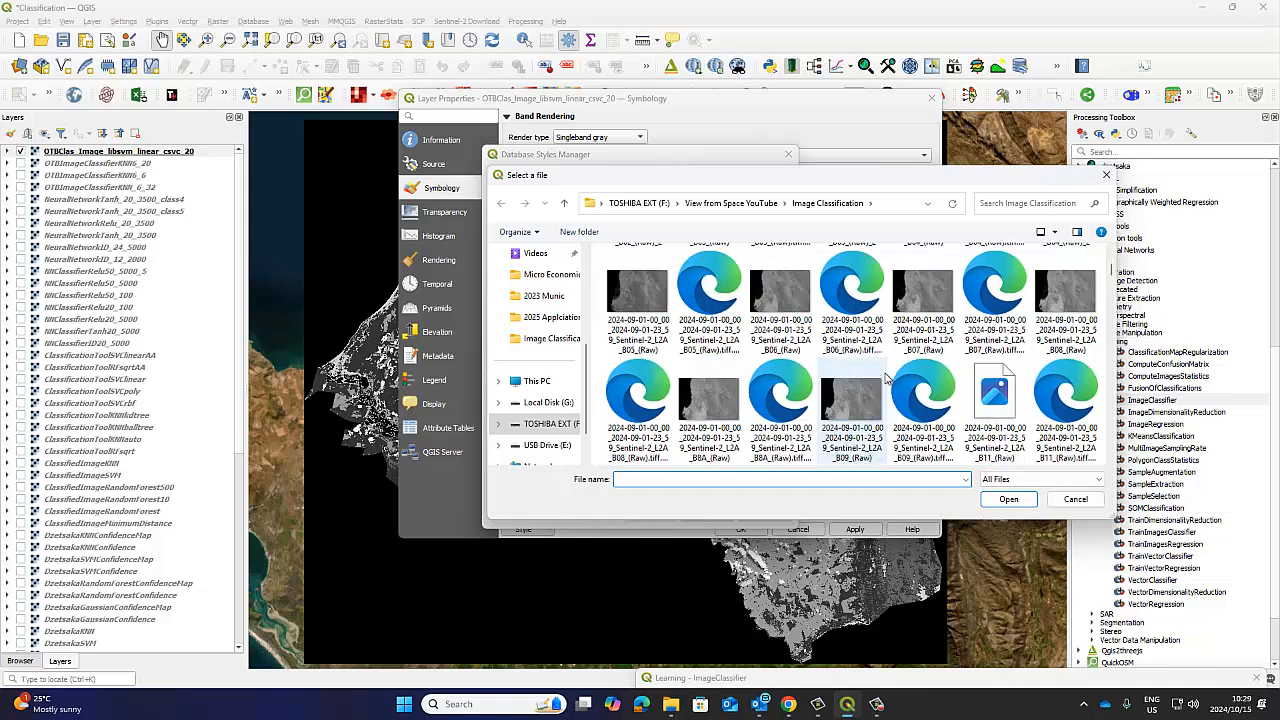
scroll(885, 377, "down", 1)
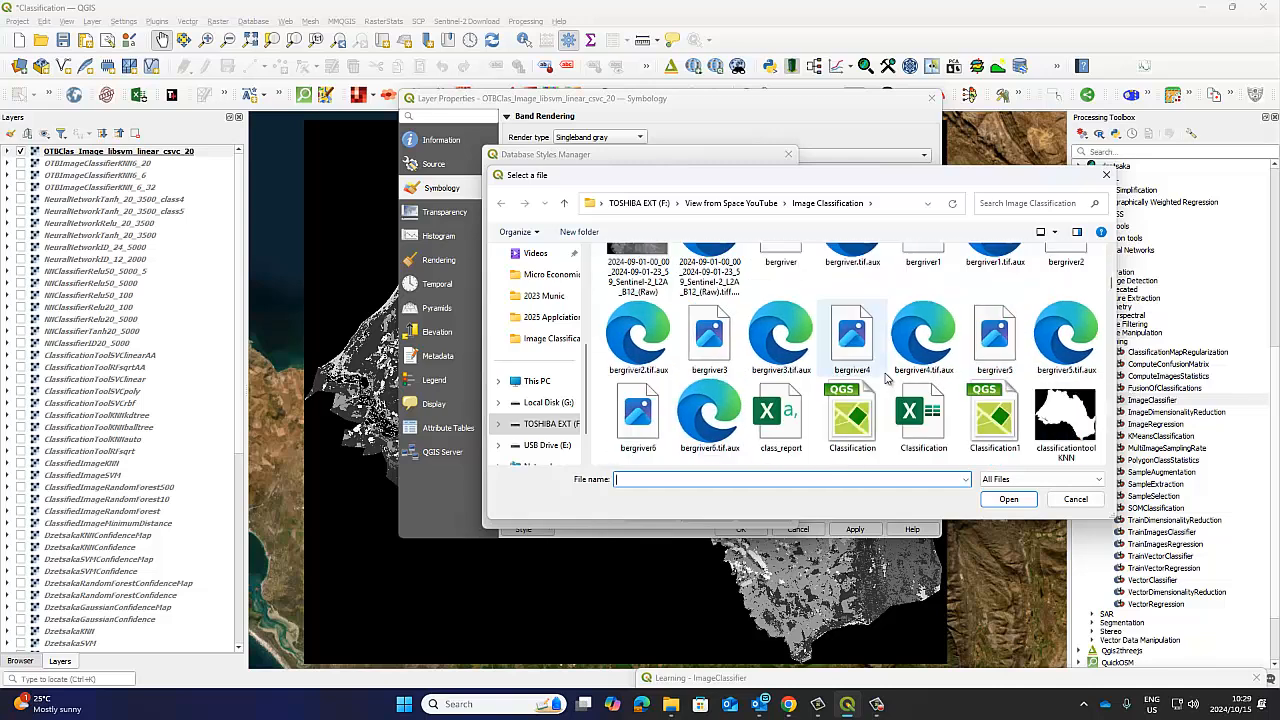
scroll(885, 377, "down", 4)
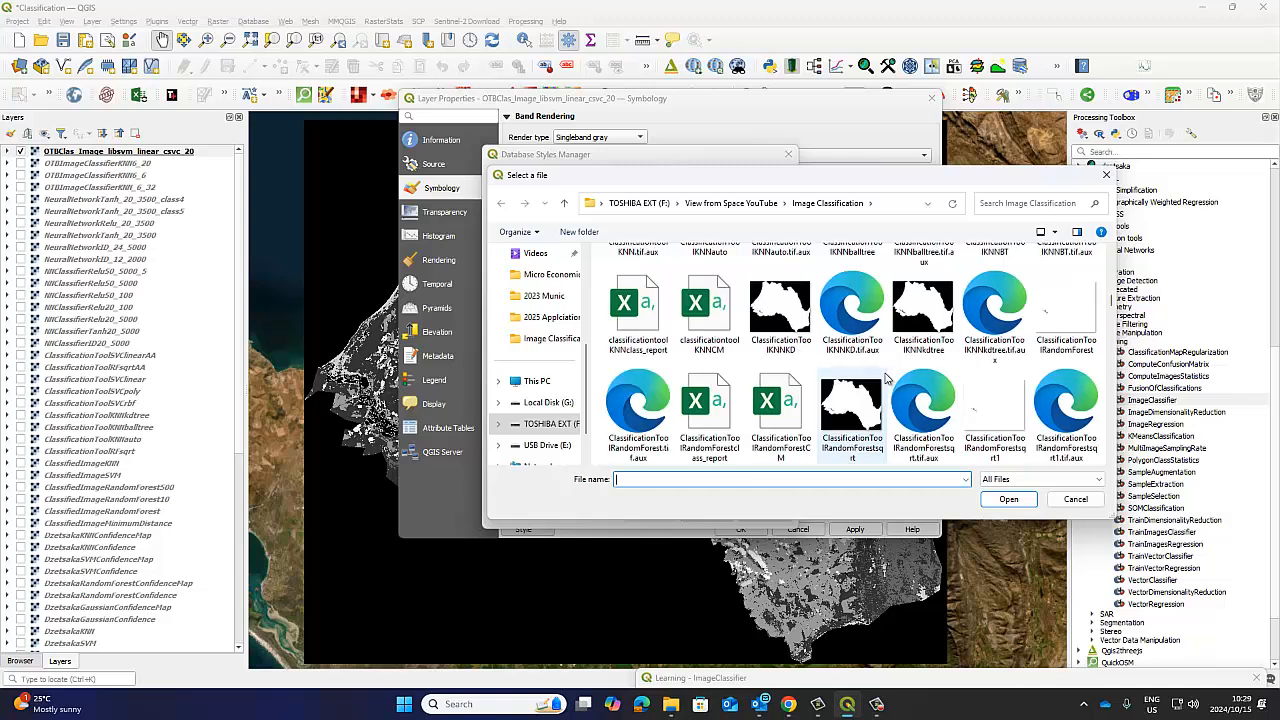
scroll(885, 377, "down", 5)
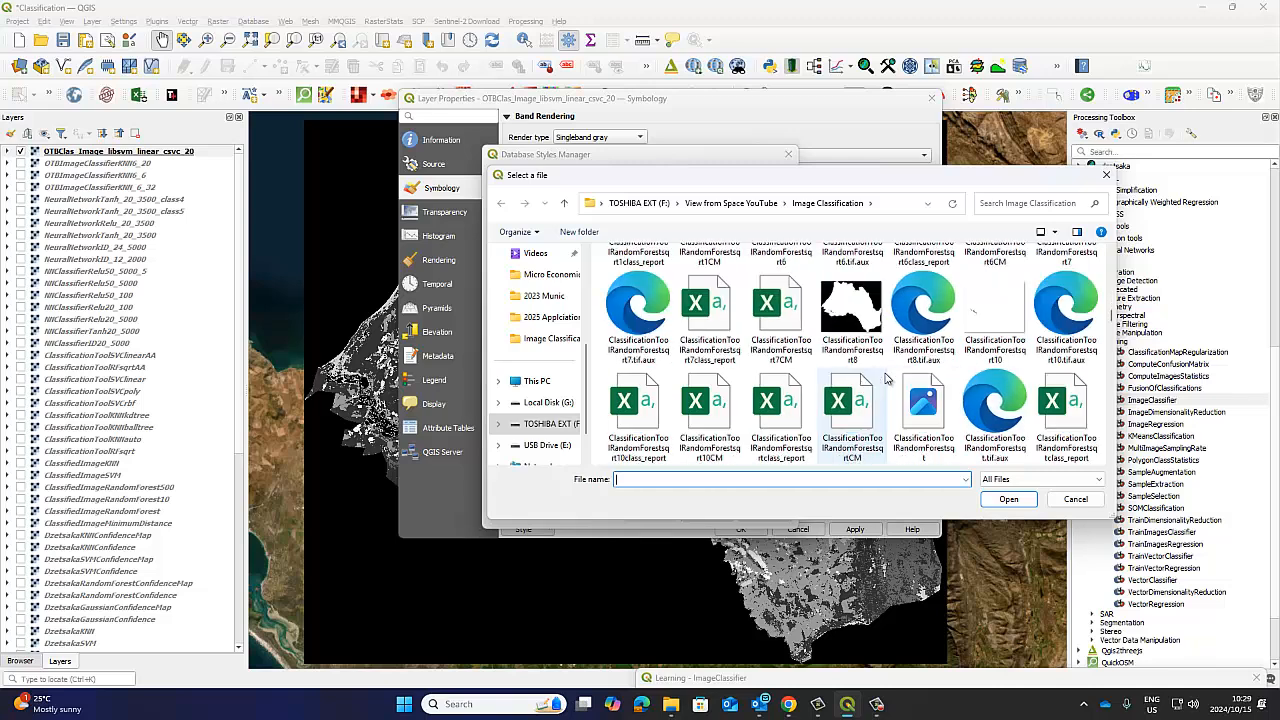
scroll(885, 377, "down", 3)
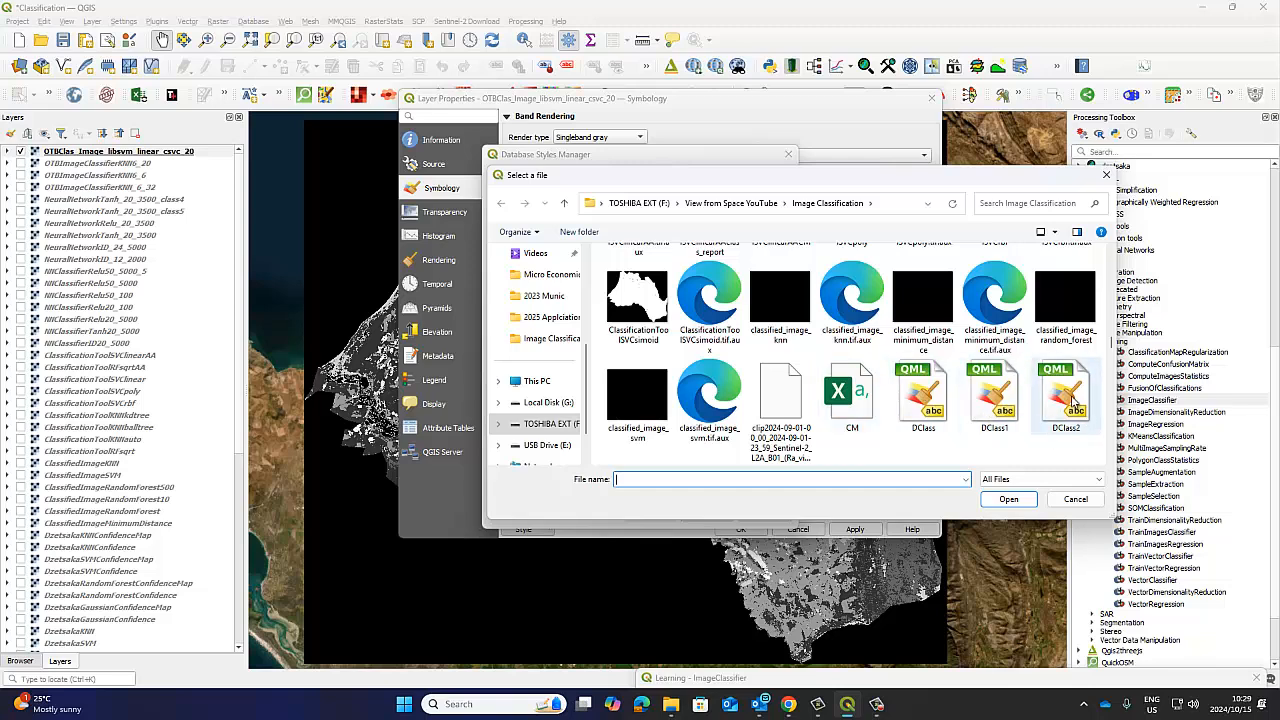
left_click(1068, 397)
scroll(1060, 402, "down", 1)
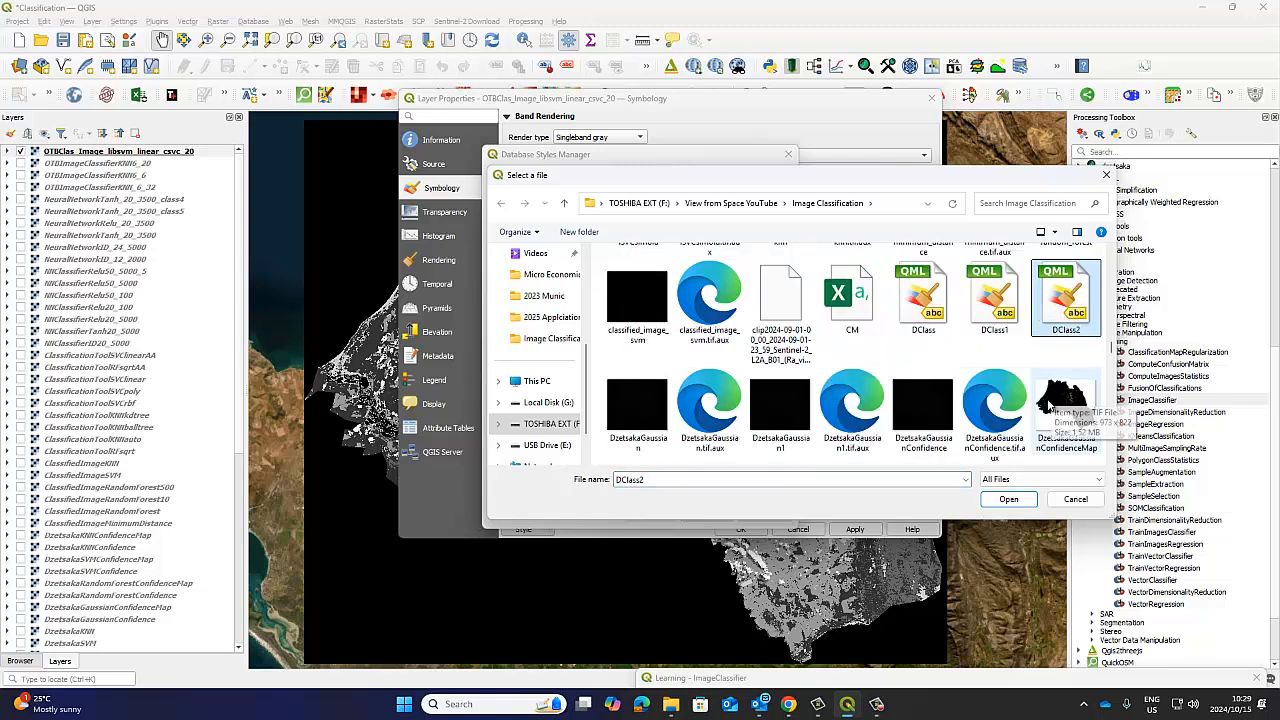
left_click(1008, 499)
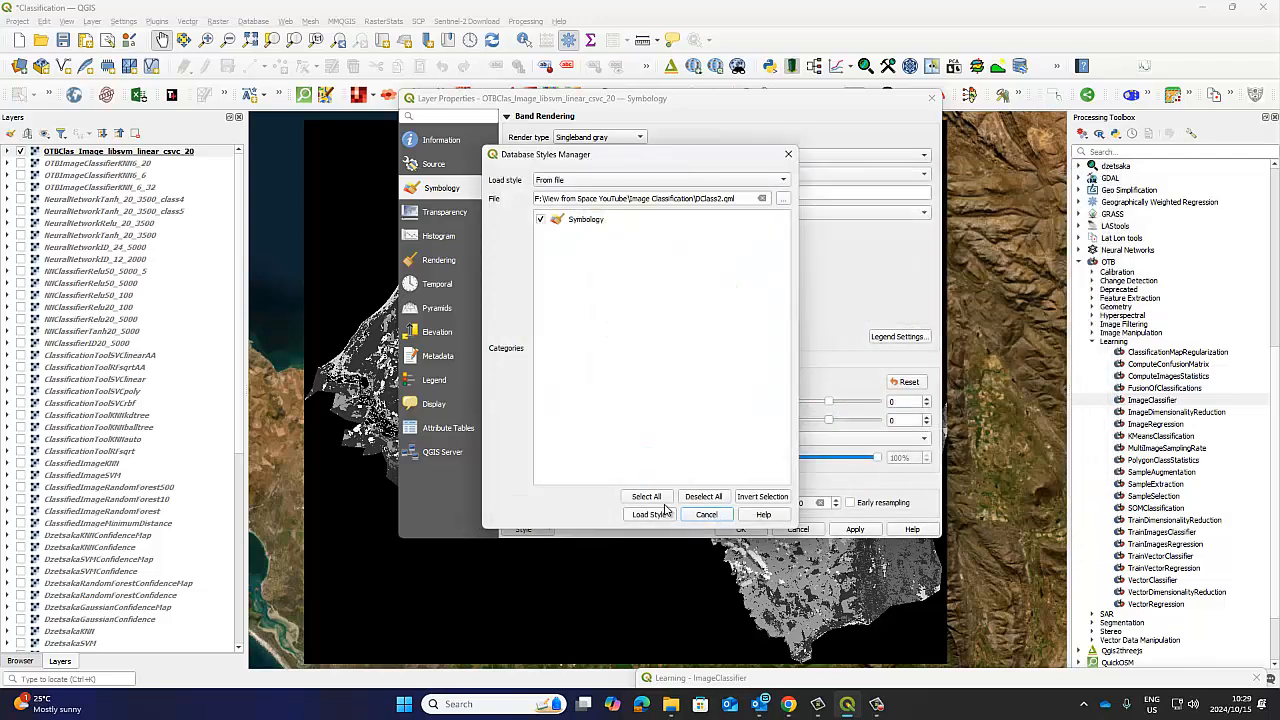
Load the DClass2 style into the classified layer's symbology and apply it, dismissing the Python errors.
left_click(658, 515)
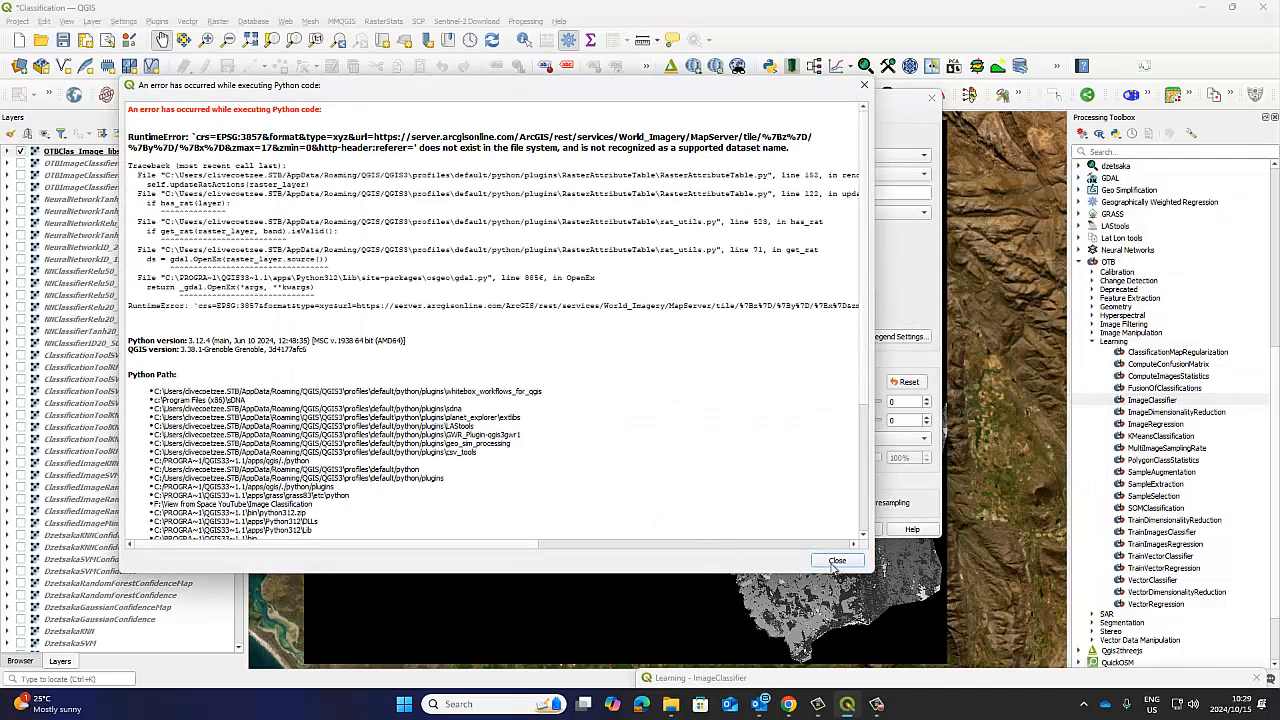
left_click(836, 561)
left_click(836, 561)
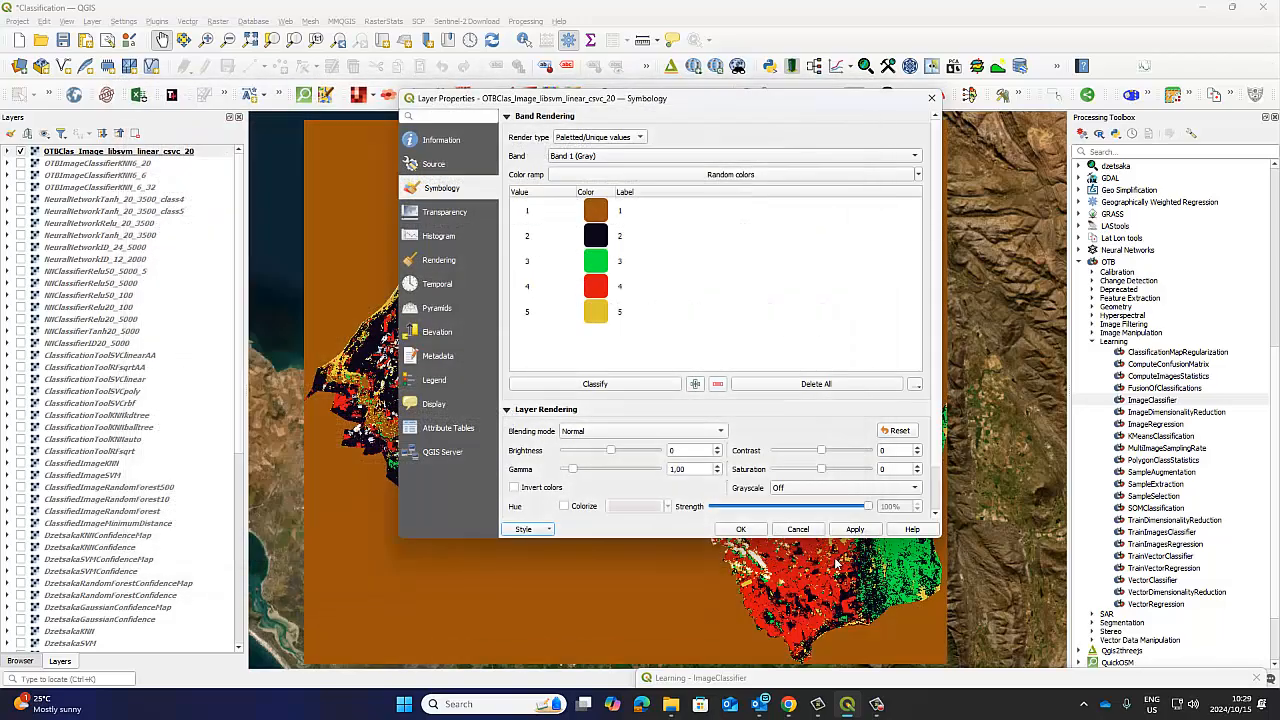
left_click(741, 529)
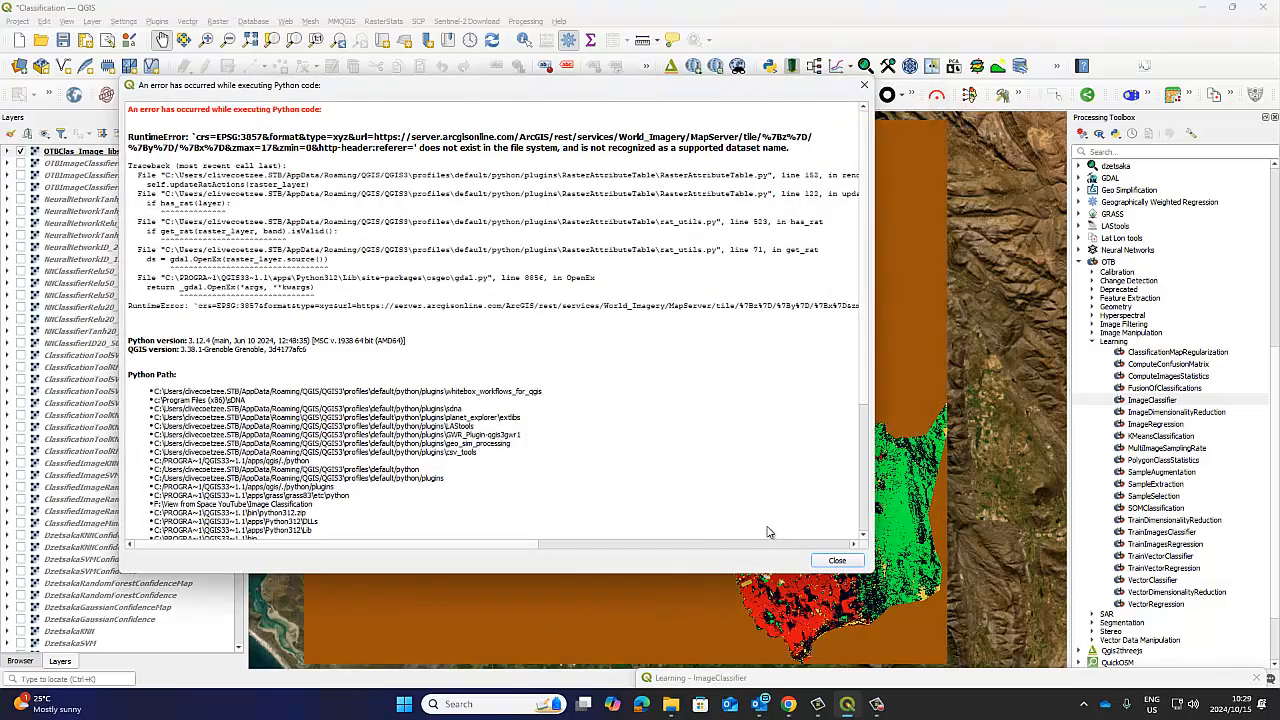
left_click(836, 561)
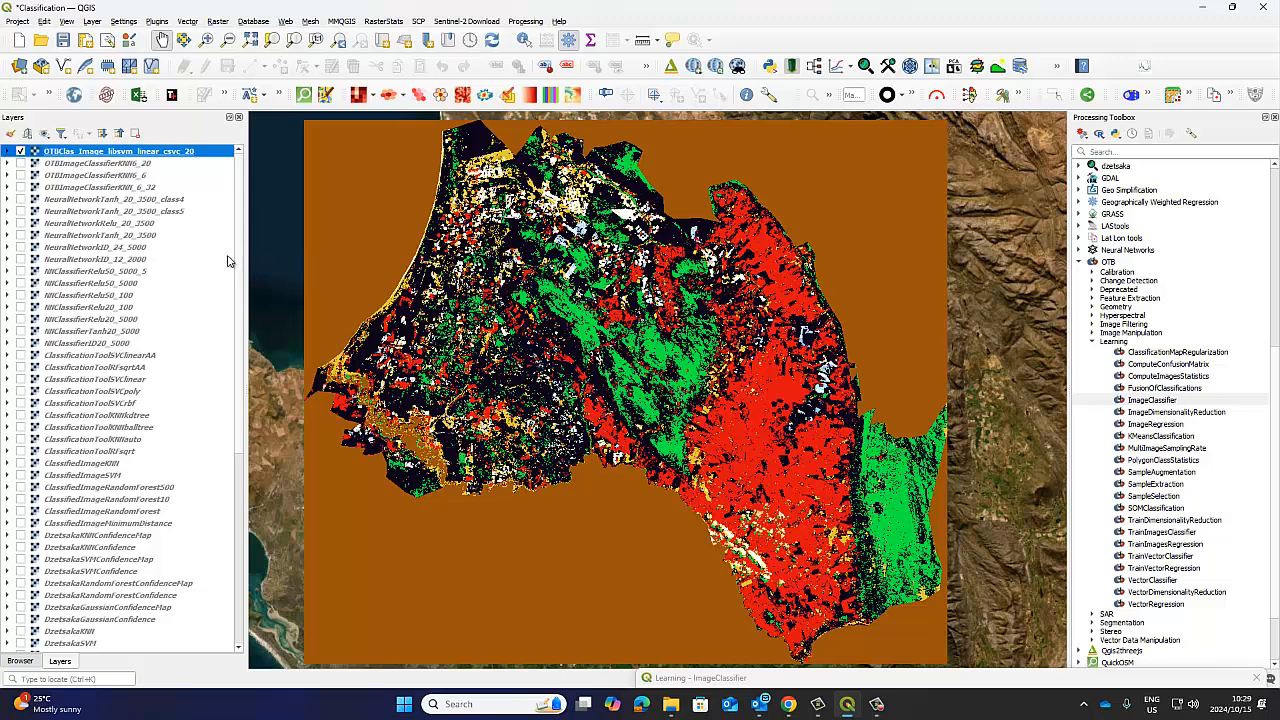
Choose DClass1.qml from the Image Classification folder as the style file for the OTBClas_Image_libsvm_linear_csvc_20 layer.
right_click(88, 152)
left_click(140, 420)
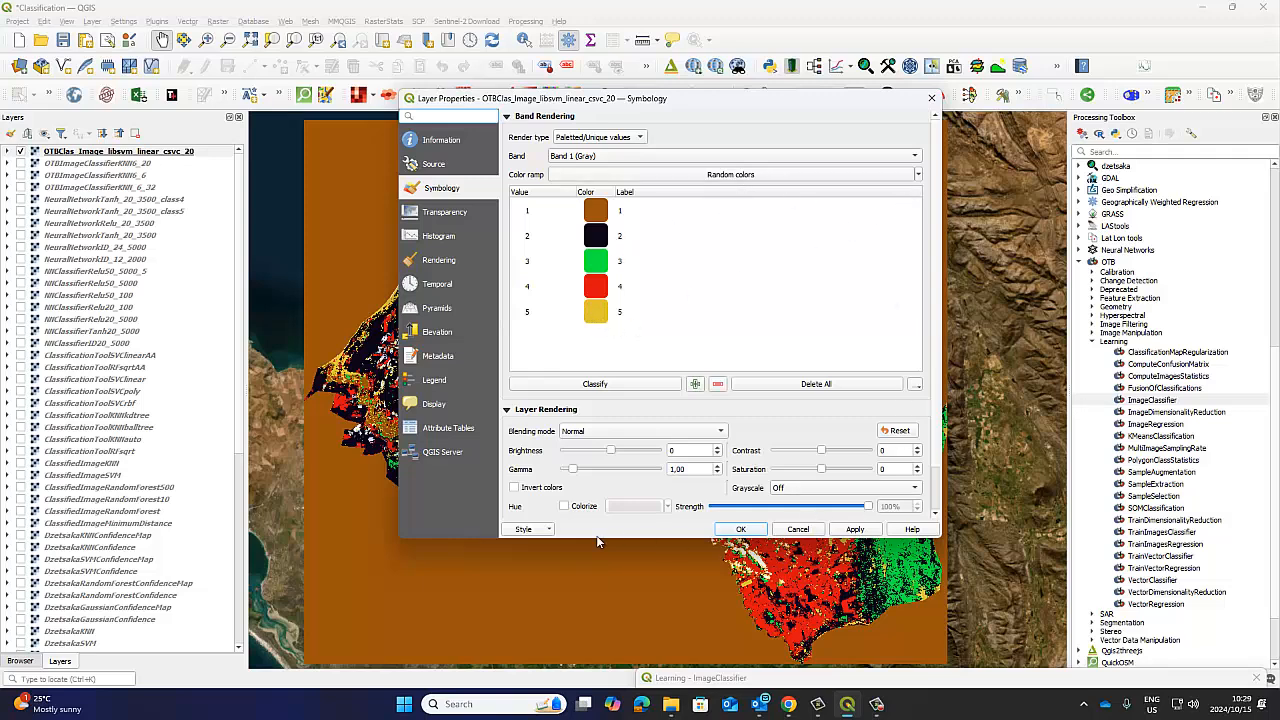
left_click(553, 535)
left_click(532, 548)
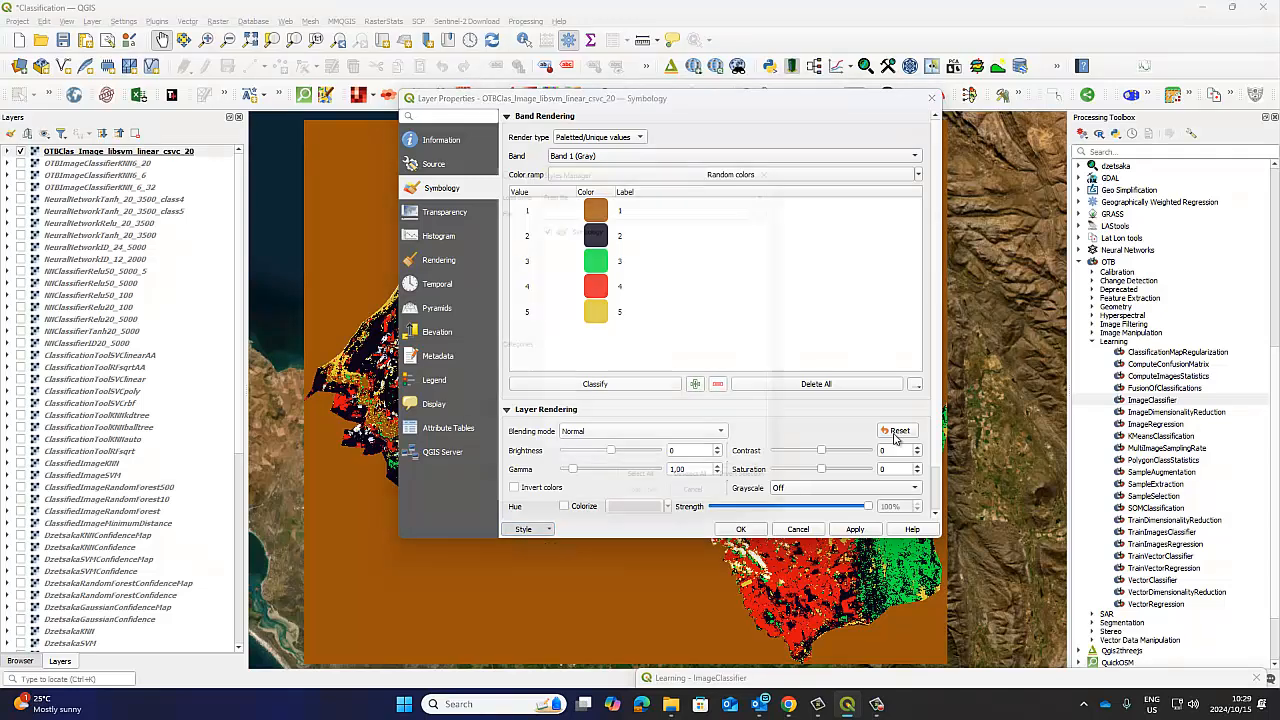
left_click(783, 199)
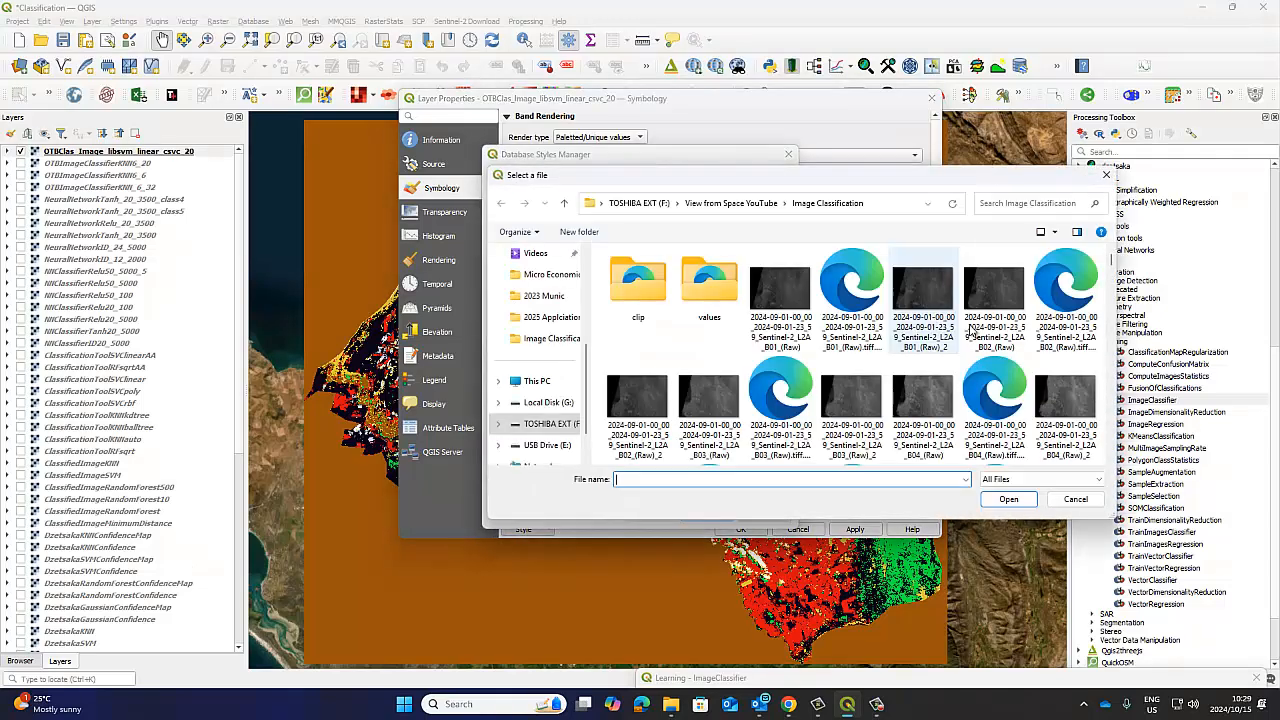
left_click_drag(1112, 262, 1104, 347)
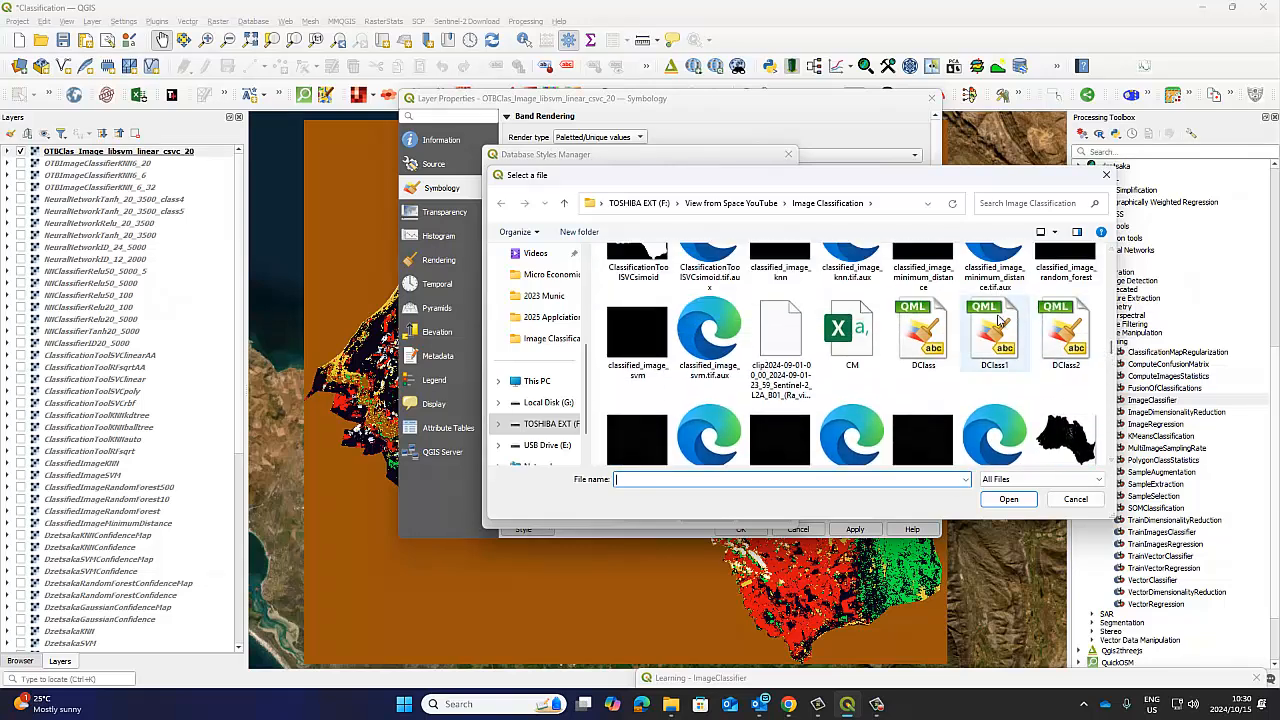
left_click(1005, 345)
left_click(1008, 499)
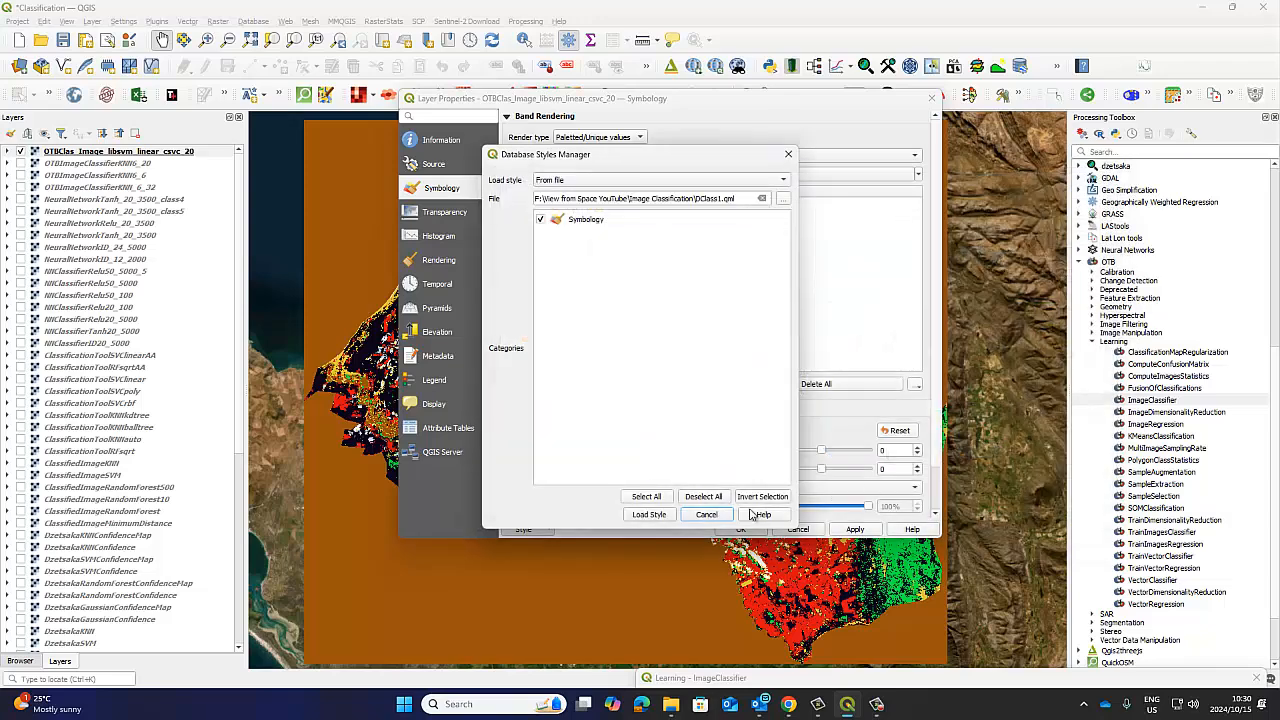
Load the DClass1 style into the classified layer's symbology and apply it, dismissing the Python errors.
left_click(649, 515)
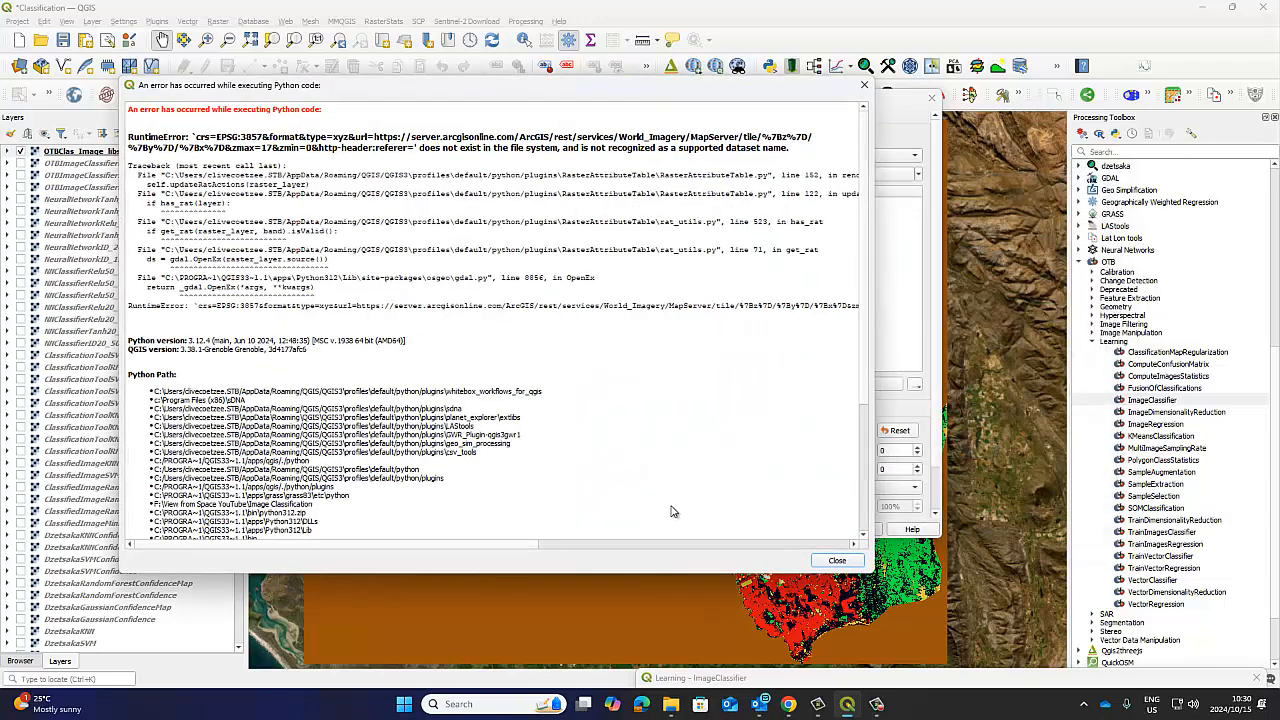
left_click(832, 562)
left_click(834, 561)
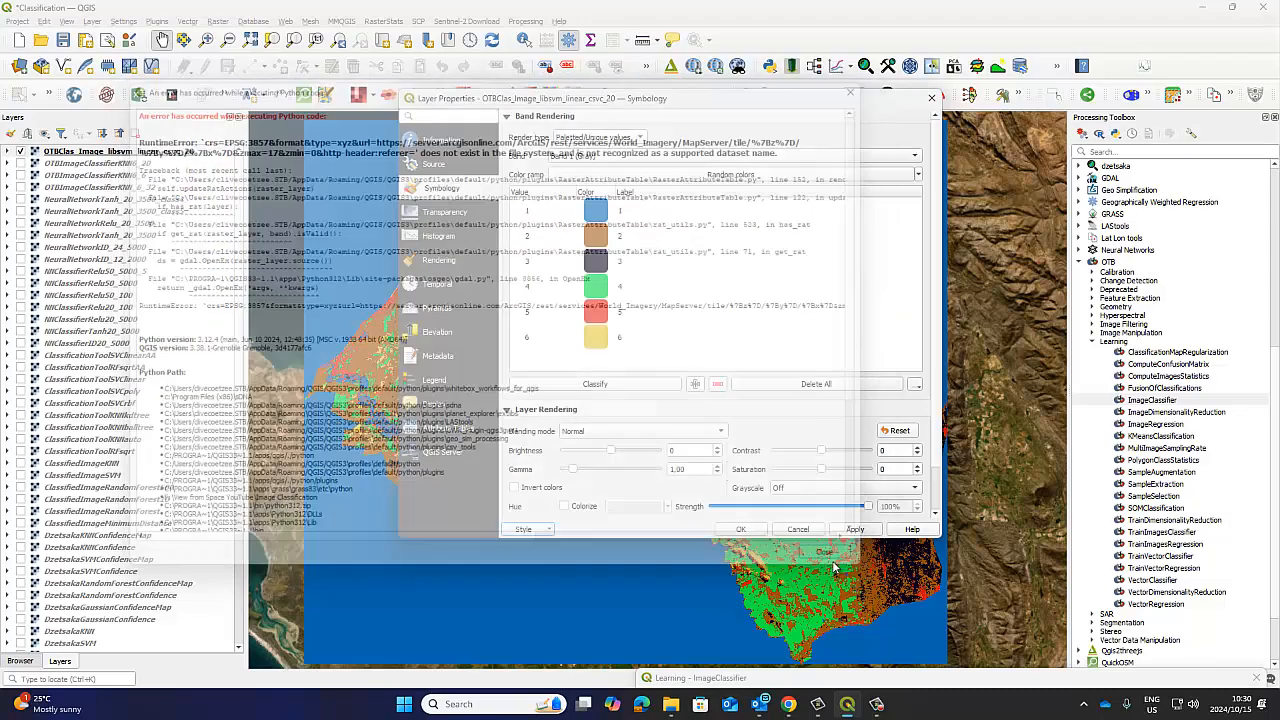
left_click(744, 529)
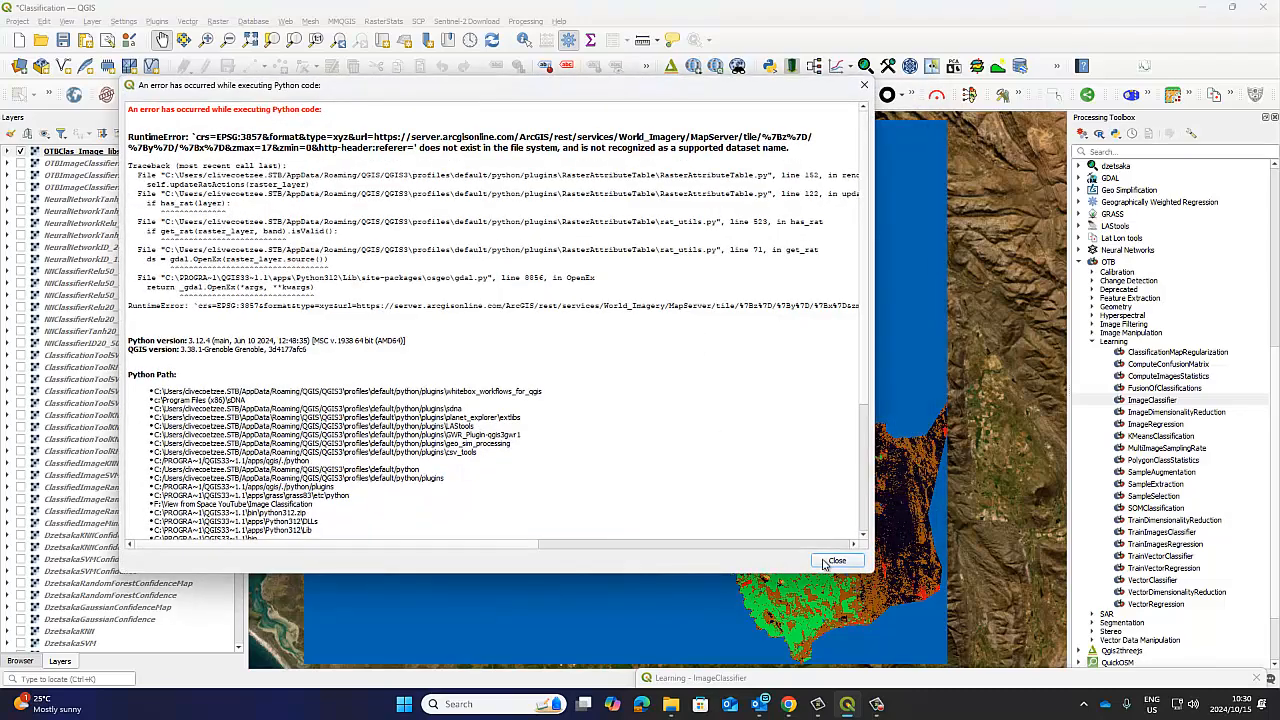
left_click(830, 561)
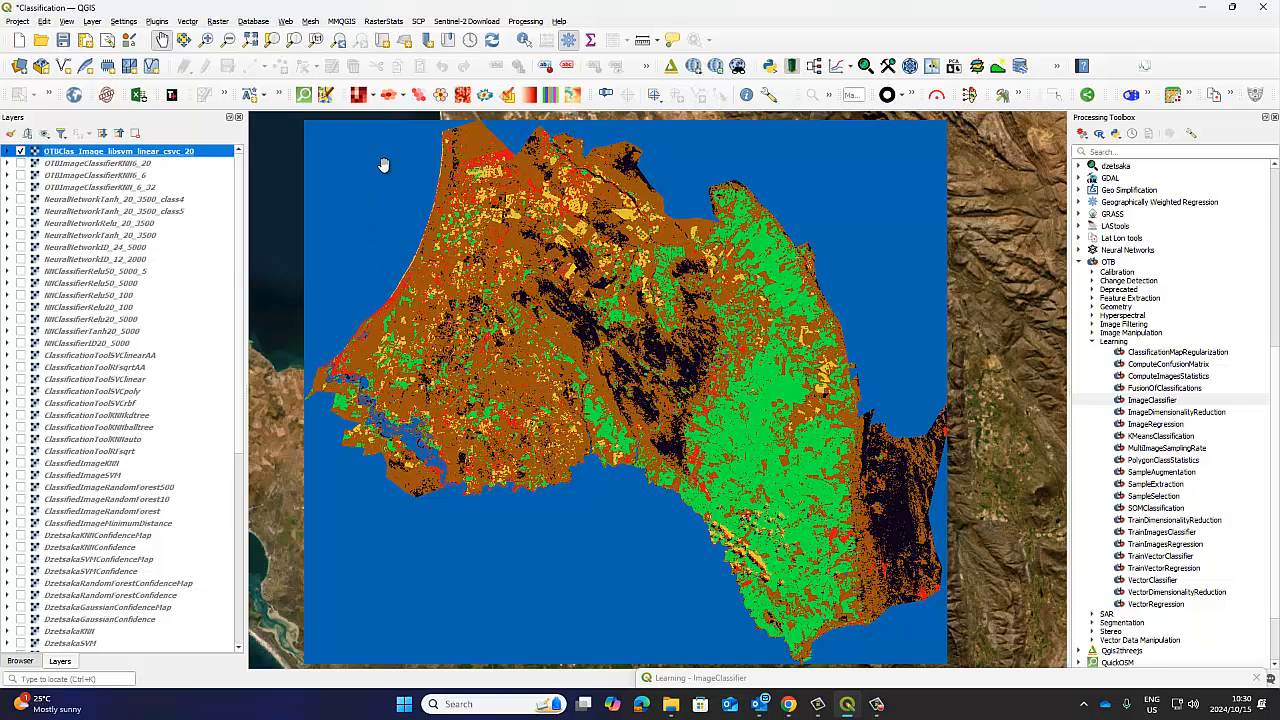
Expand the classified layer's legend and compare the classification with the underlying imagery by toggling the layer's visibility.
left_click_drag(662, 375, 667, 365)
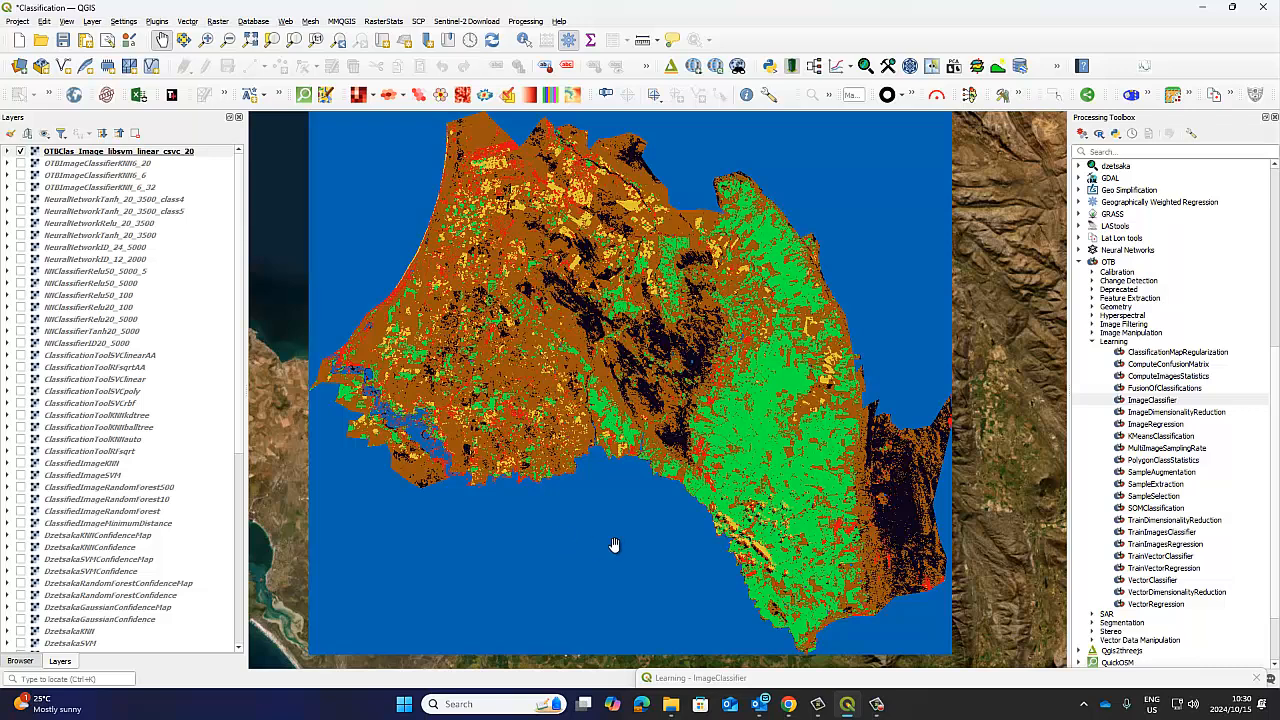
left_click(8, 151)
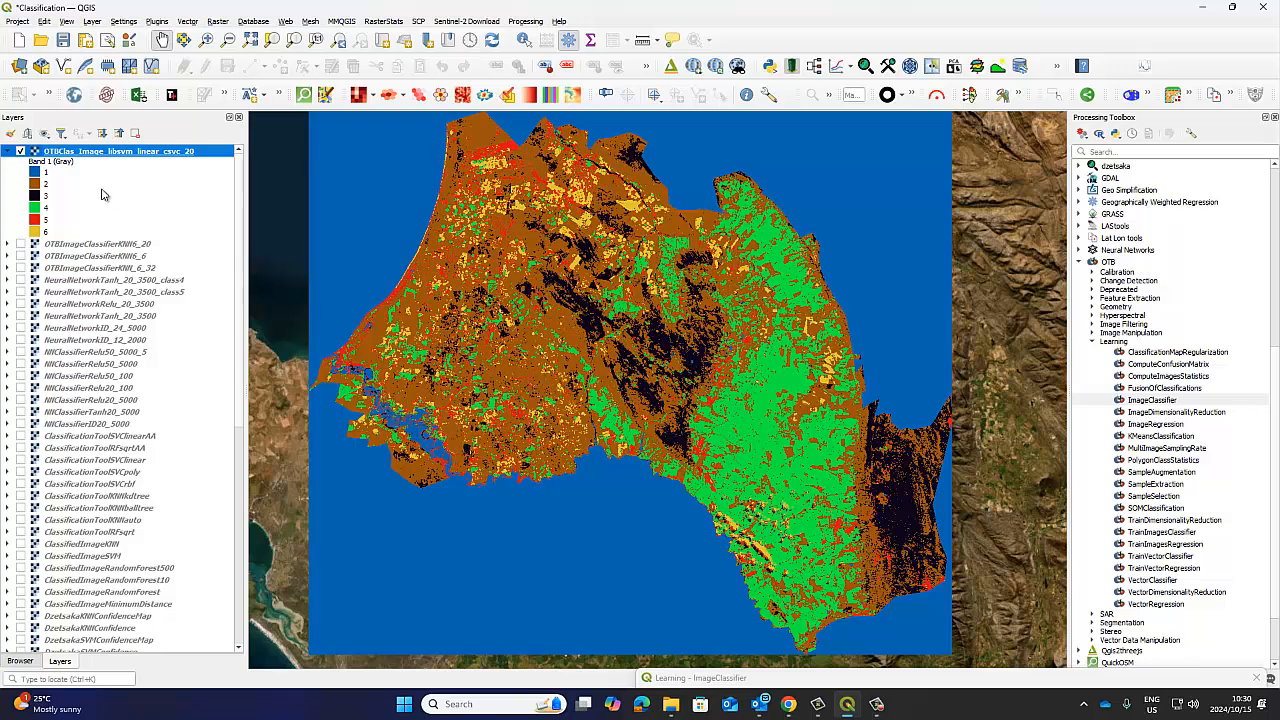
left_click(21, 151)
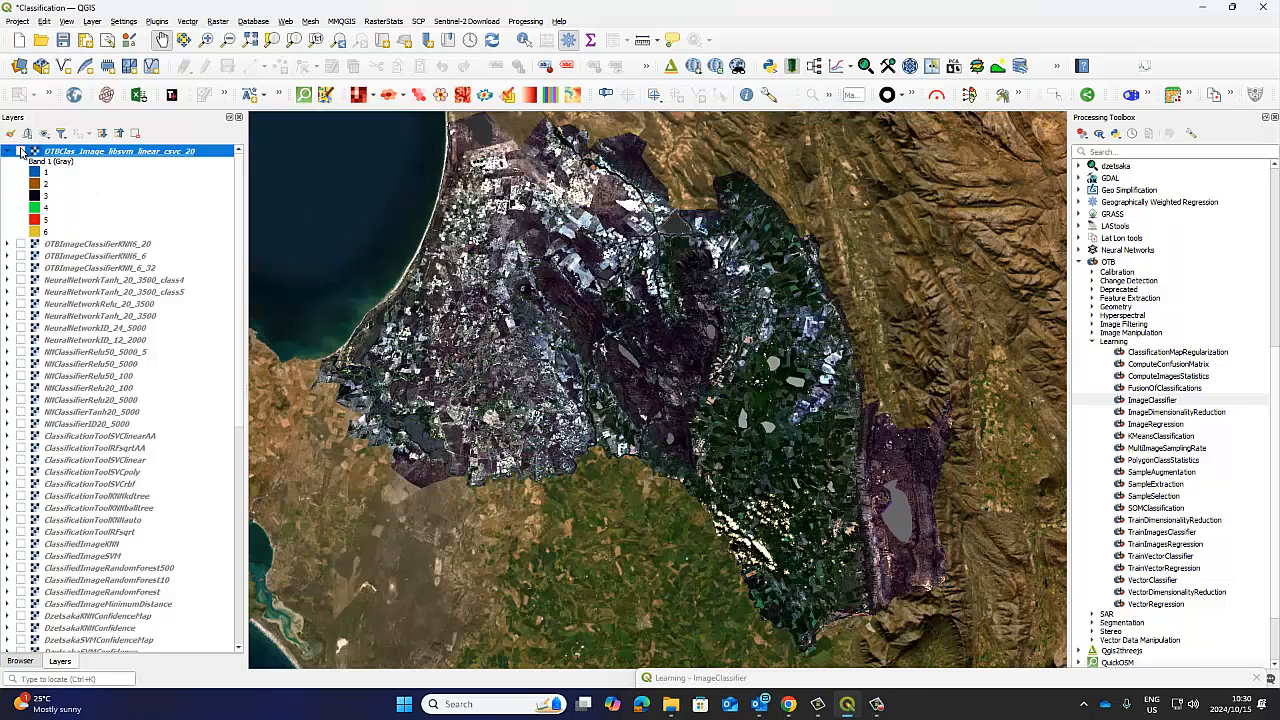
left_click(21, 151)
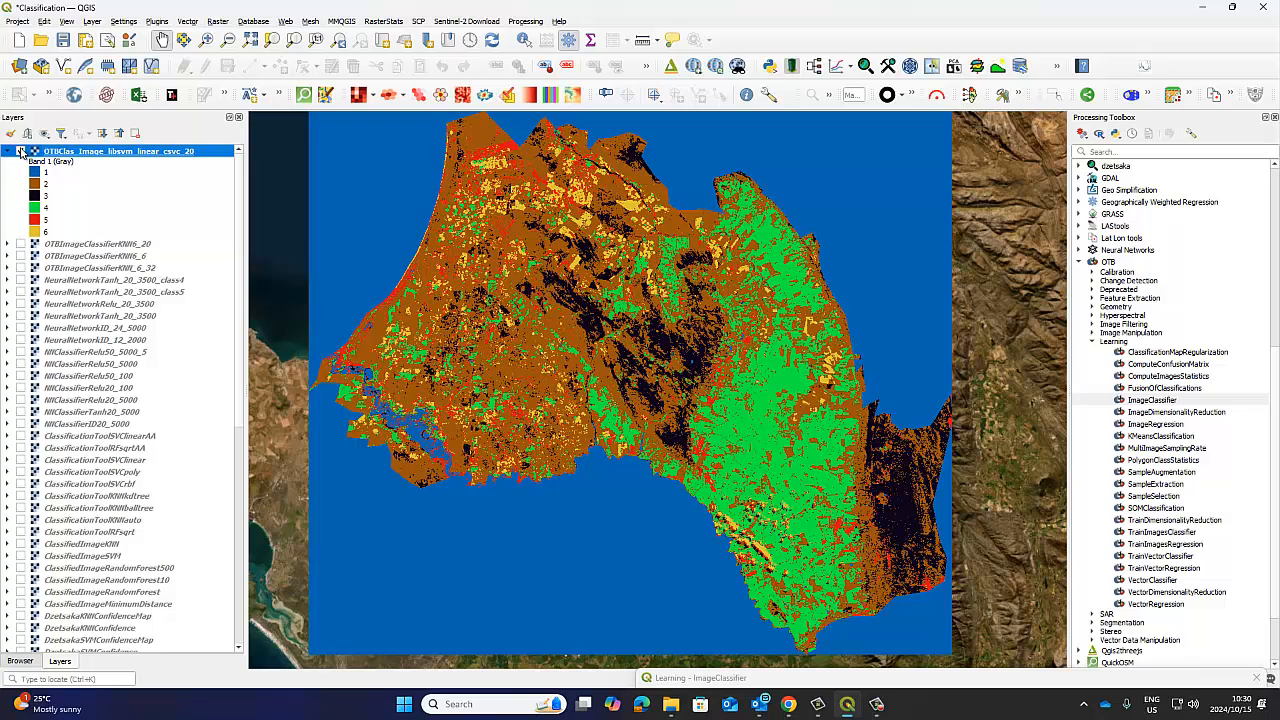
Bring the ImageClassifier dialog back and enlarge it so that all of its output settings are shown.
left_click(9, 151)
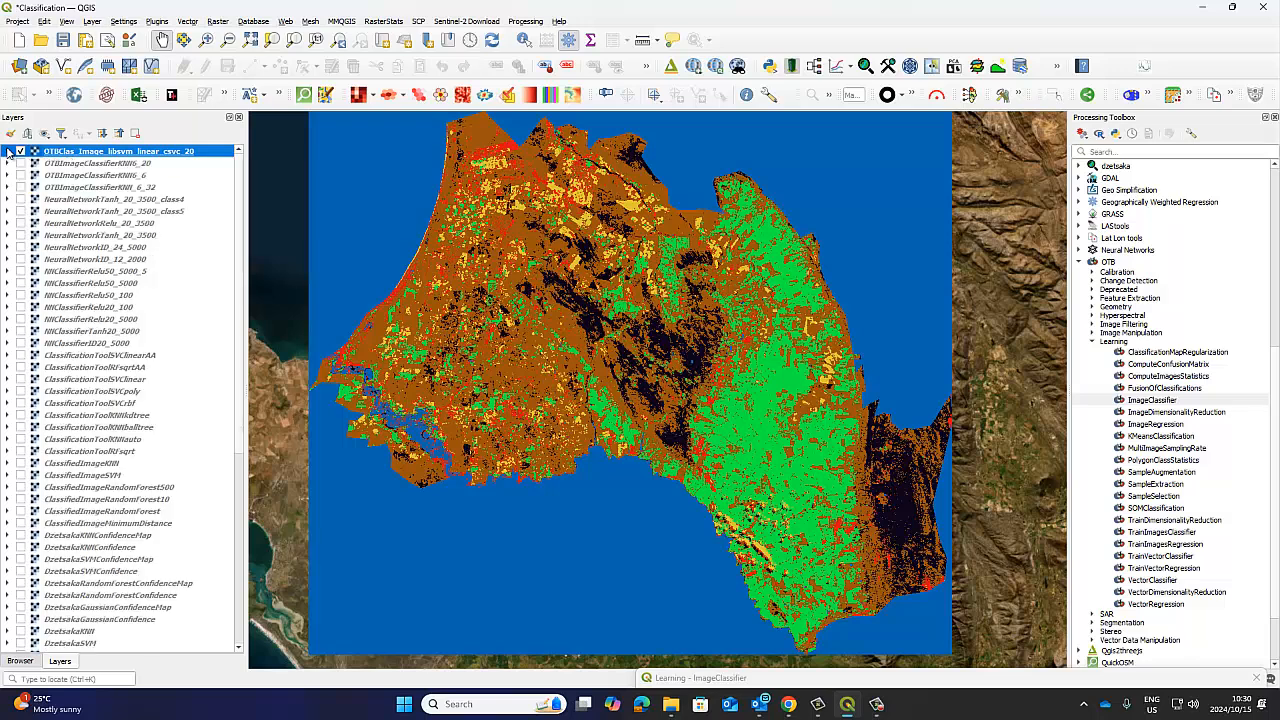
left_click(9, 151)
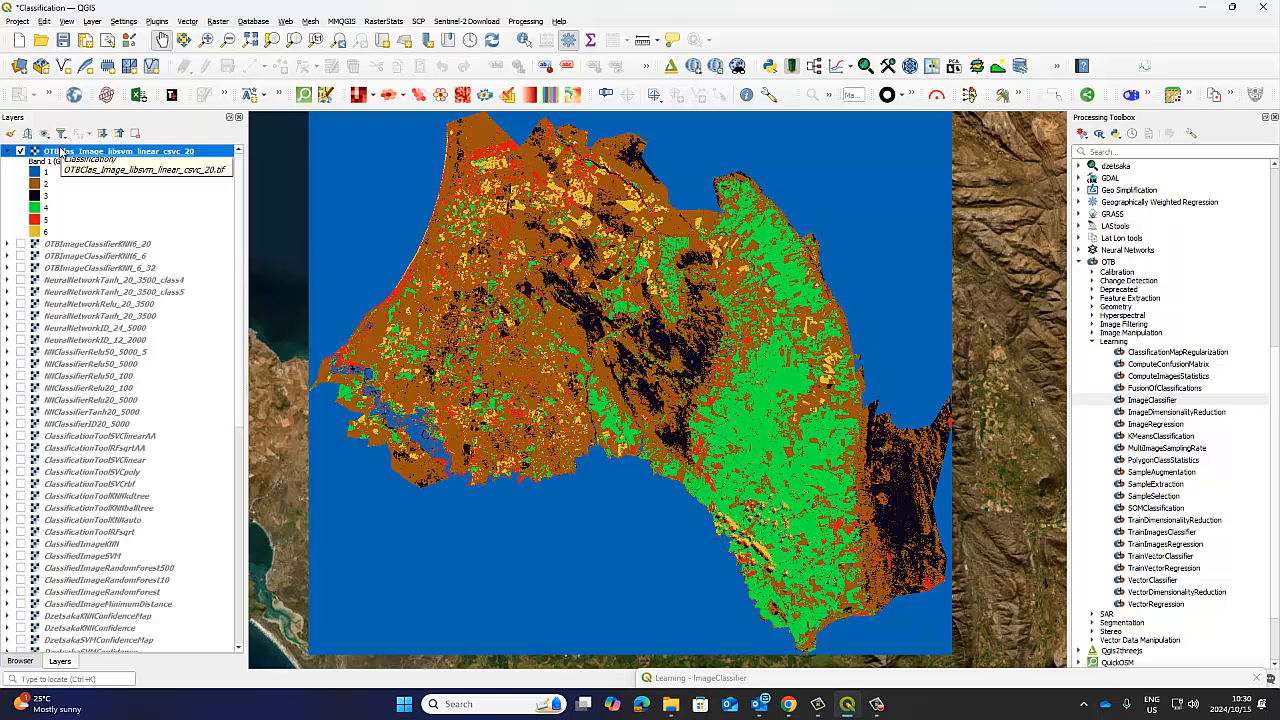
mouse_move(762, 710)
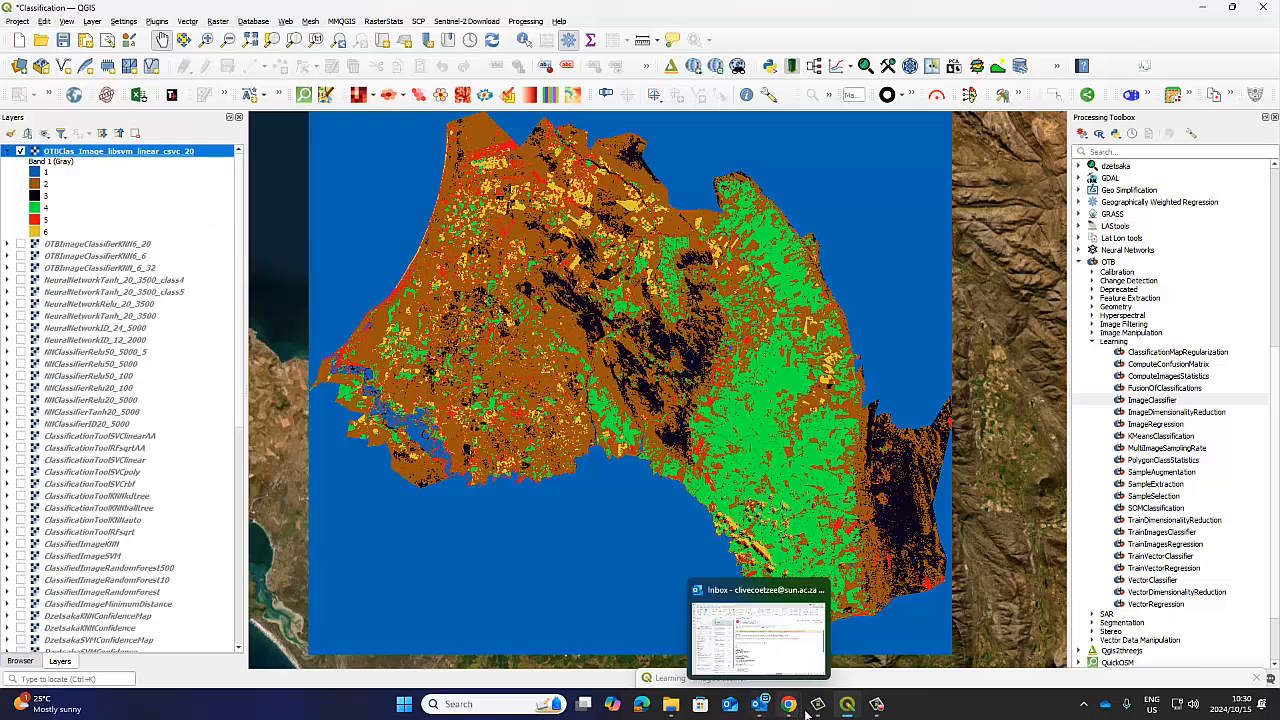
left_click(885, 679)
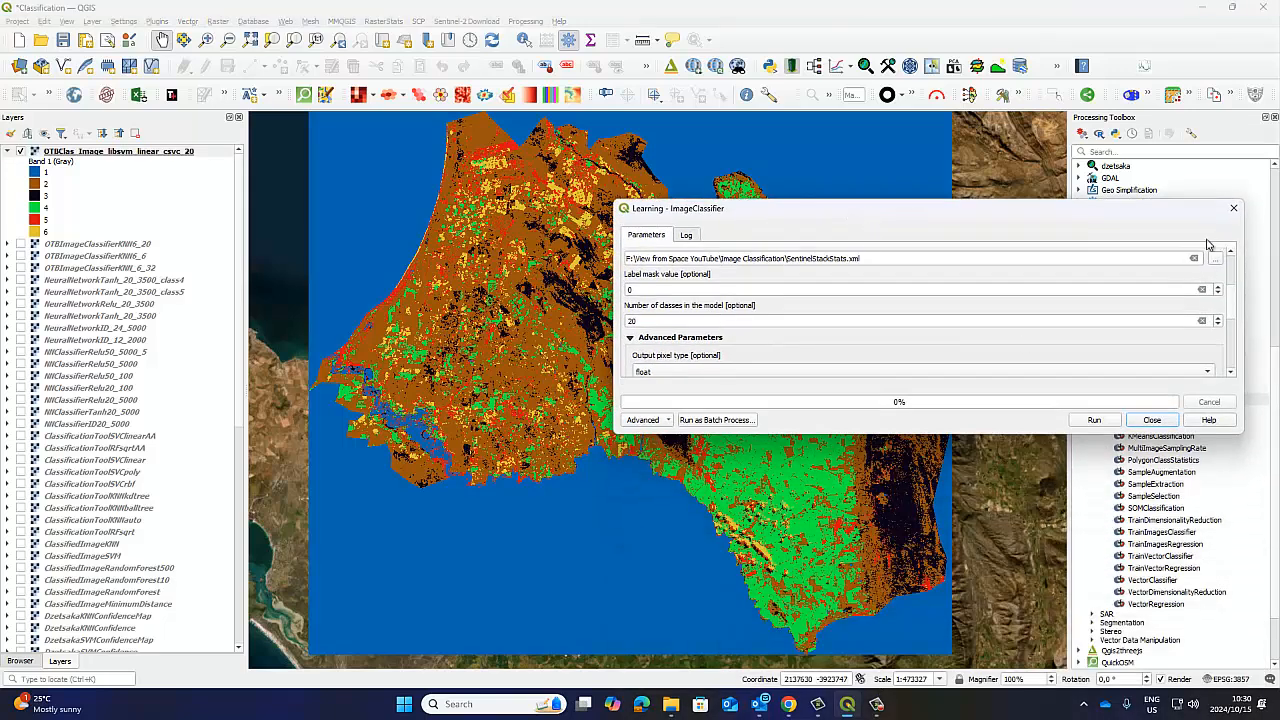
left_click_drag(958, 434, 958, 603)
left_click_drag(877, 219, 877, 165)
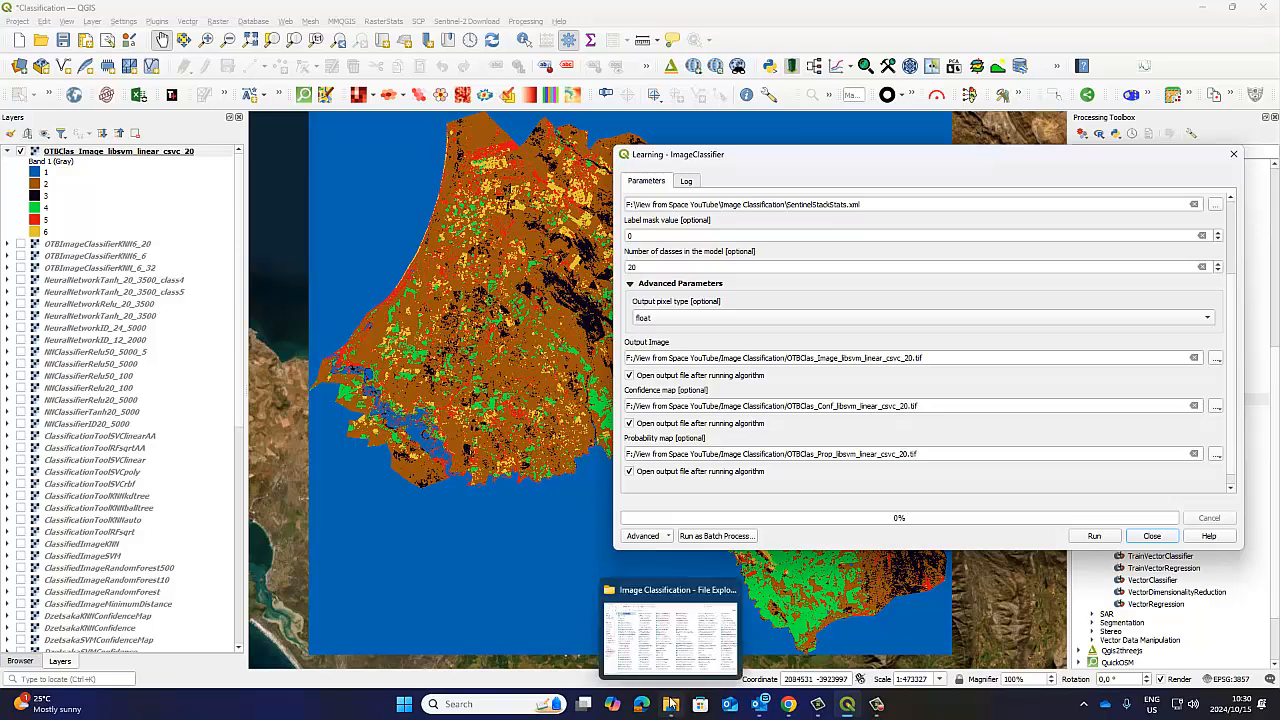
Check the OTMClass_libsvm_linear_csvc model file in the Image Classification folder in File Explorer, and return to QGIS.
left_click(672, 704)
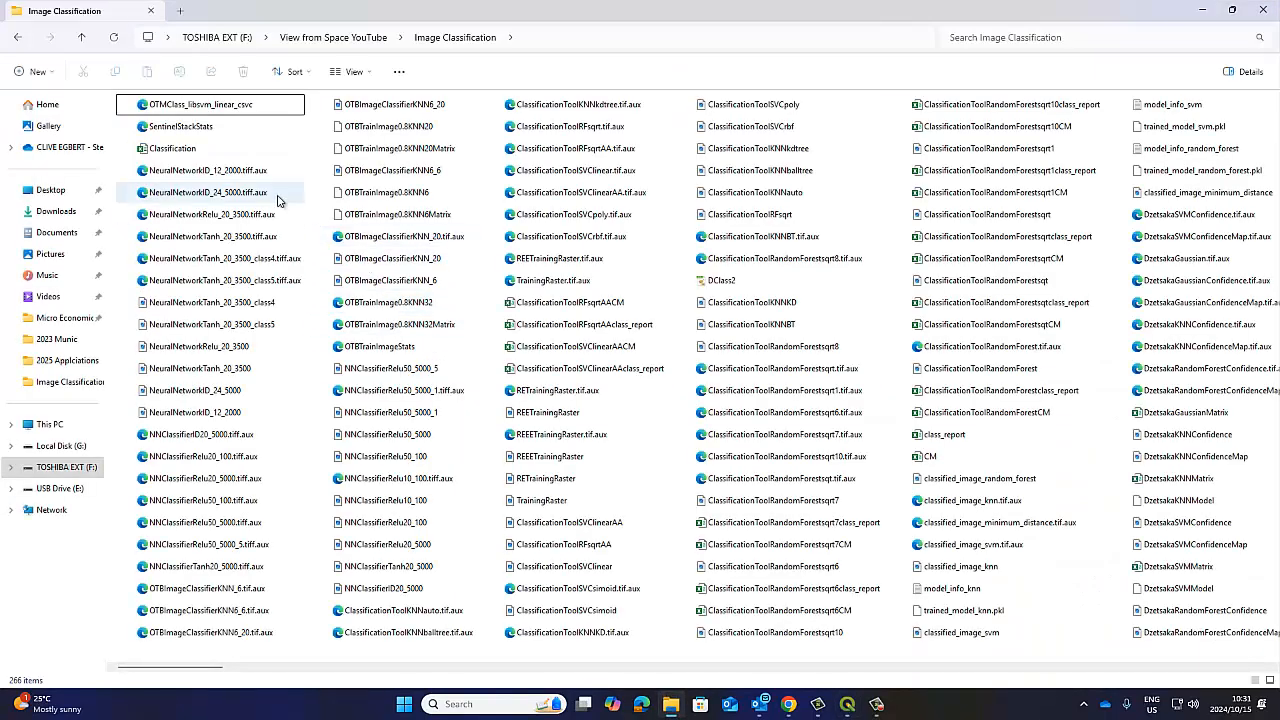
left_click(208, 110)
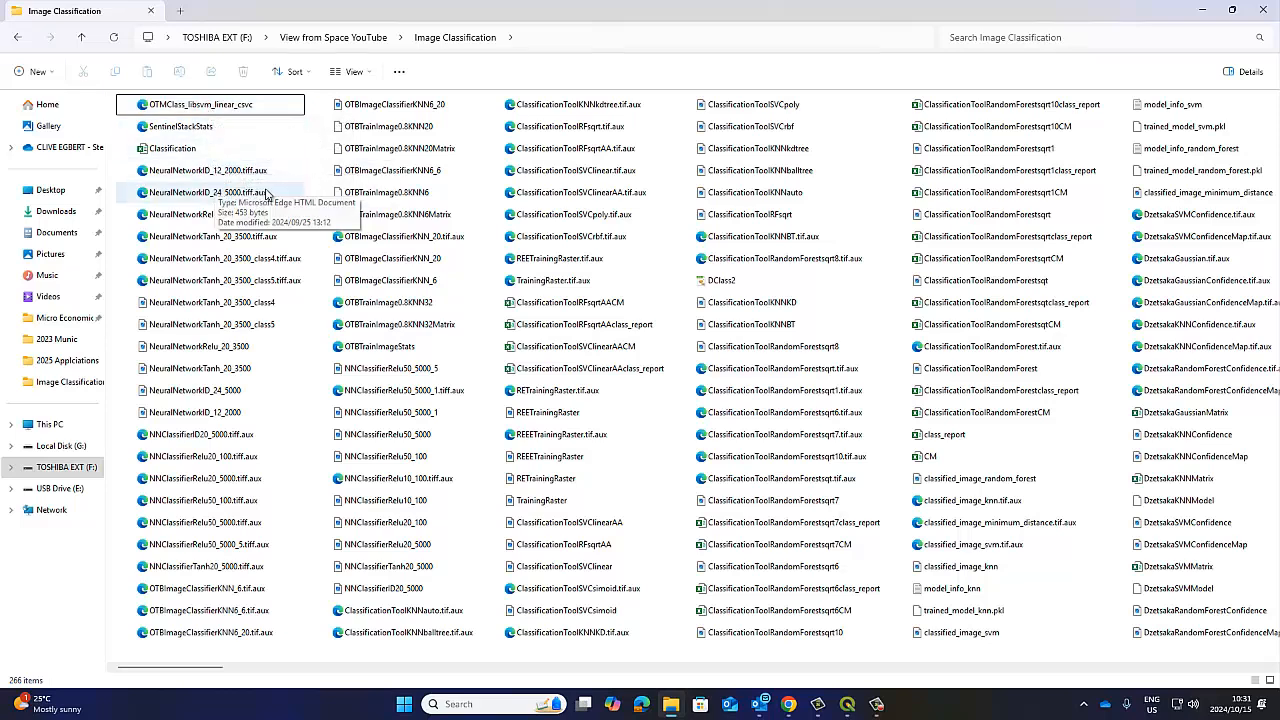
left_click(1201, 8)
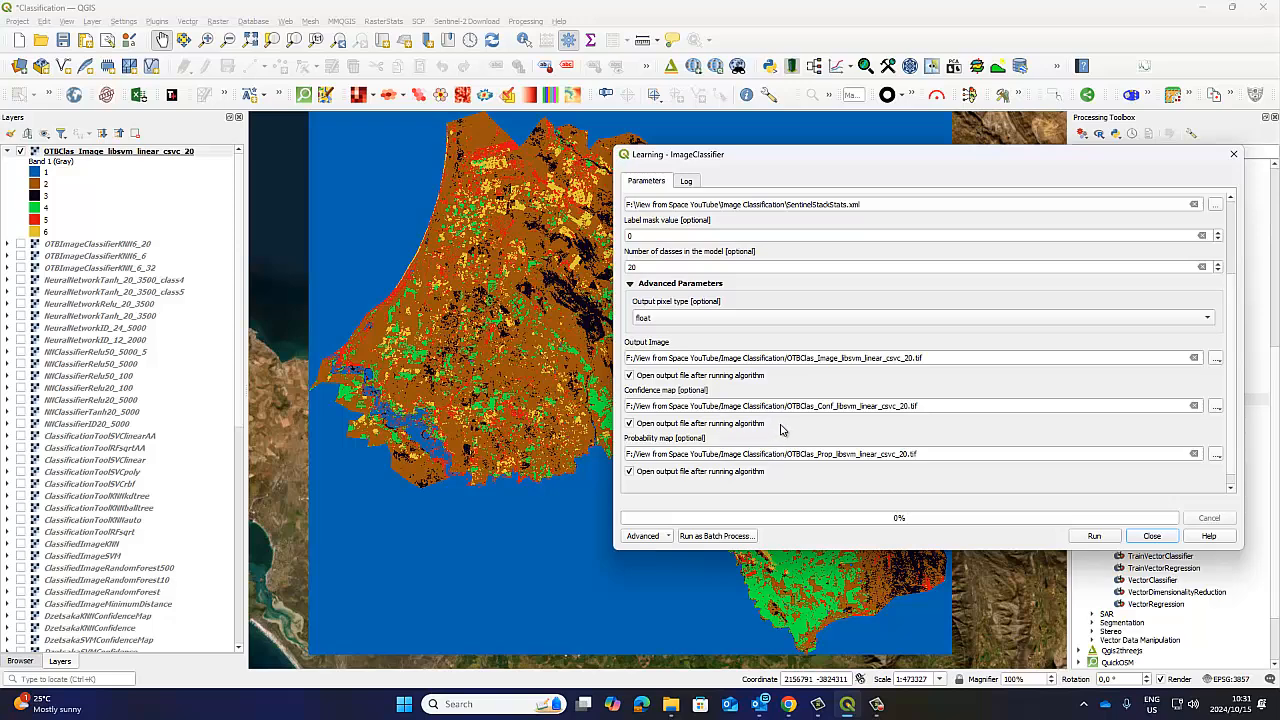
Set the number of classes in the model to 6 and rename the output image as OTBClas_Image_libsvm_linear_csvc_6.tif.
double_click(648, 266)
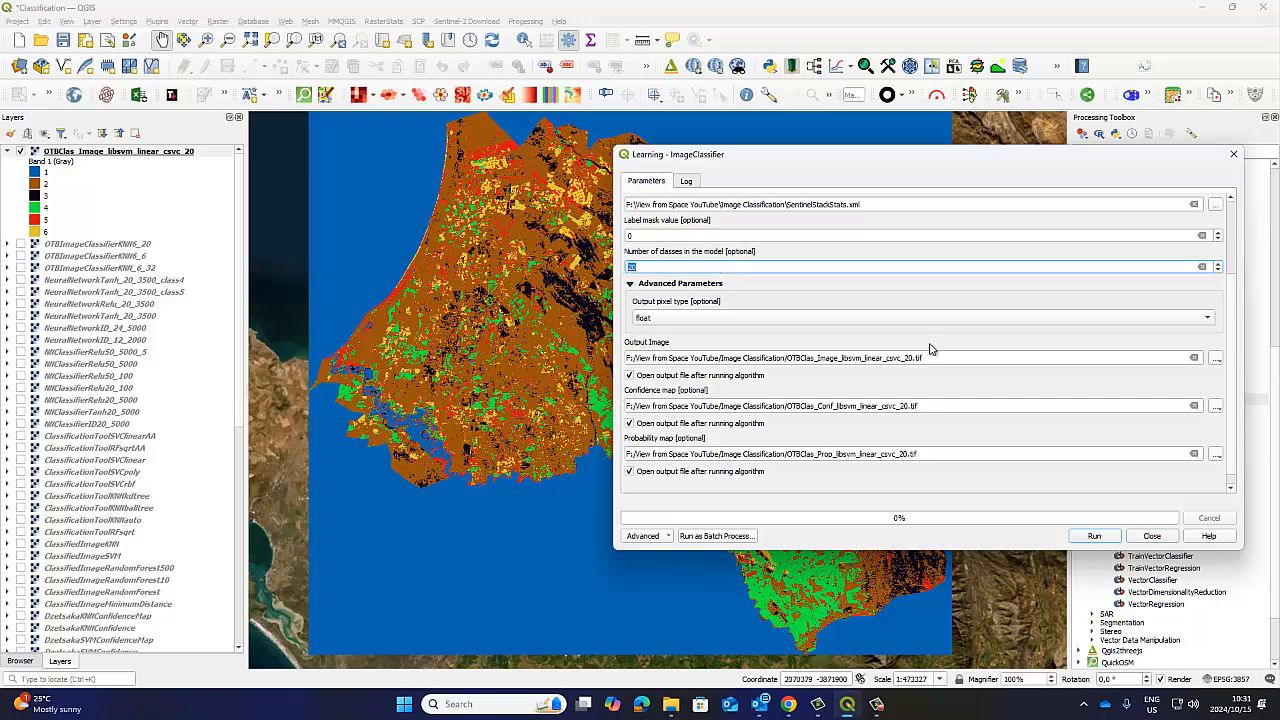
scroll(111, 487, "down", 7)
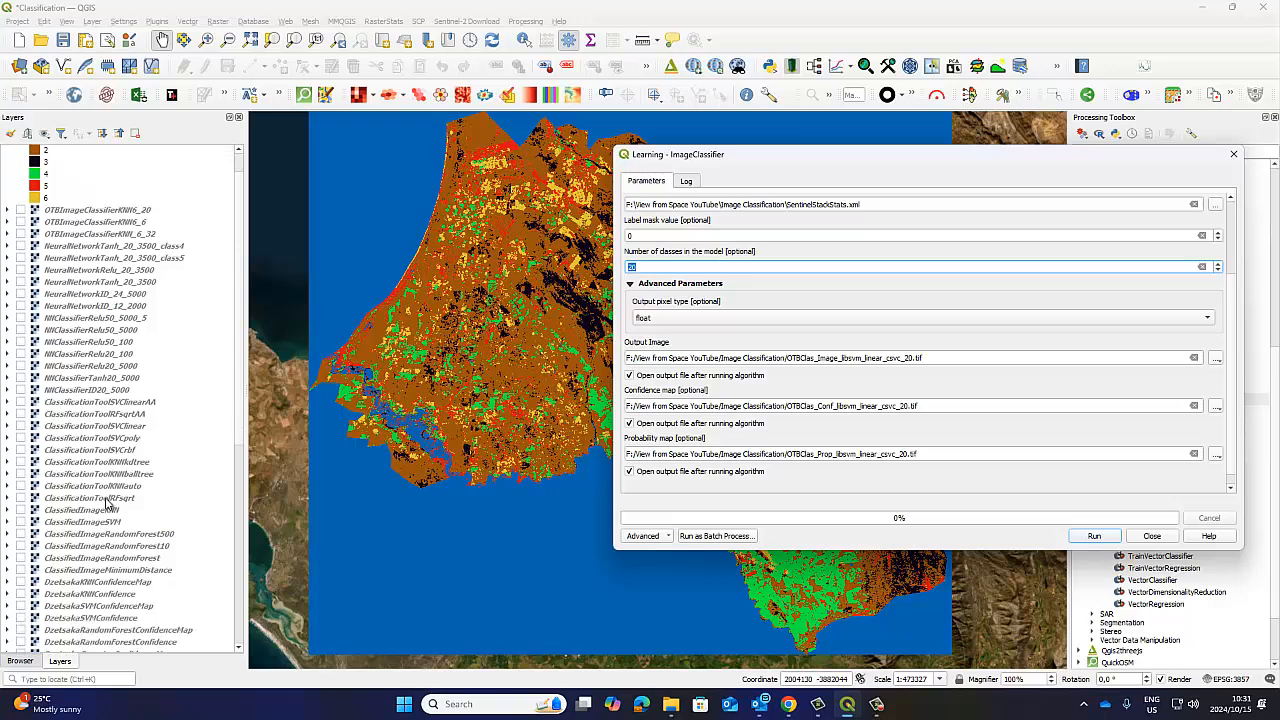
scroll(110, 503, "up", 7)
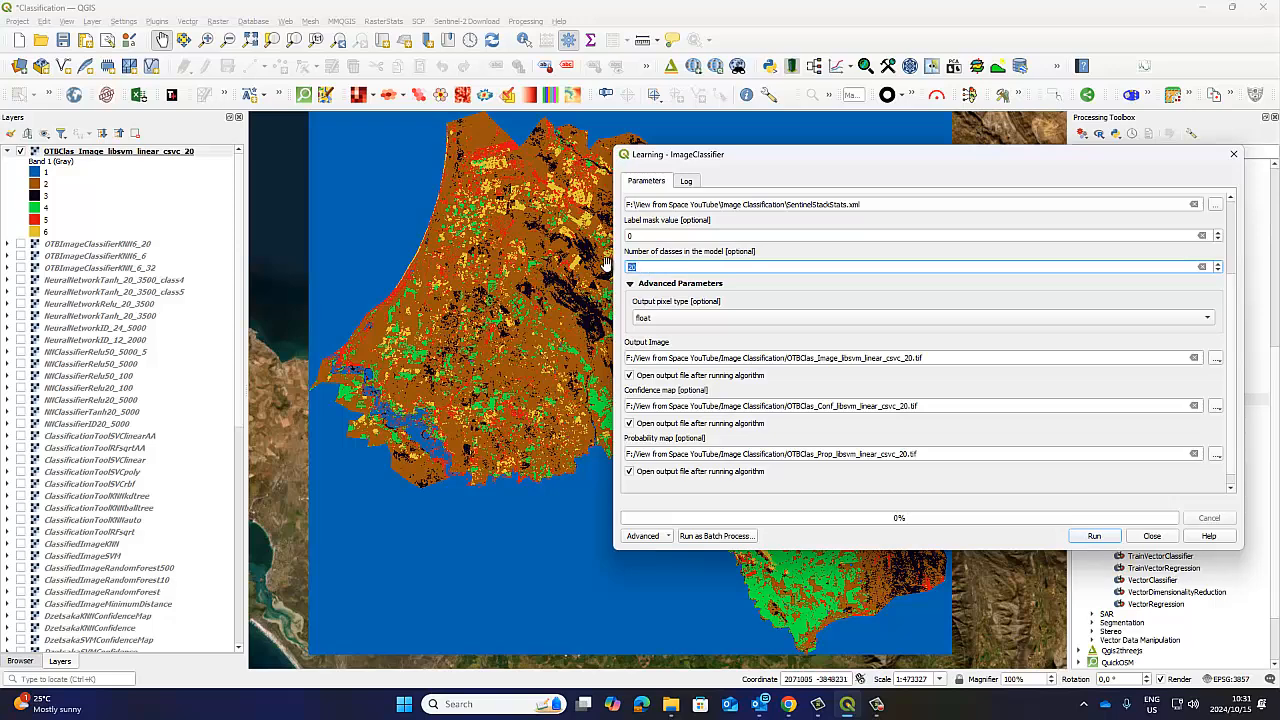
type("6")
left_click(912, 357)
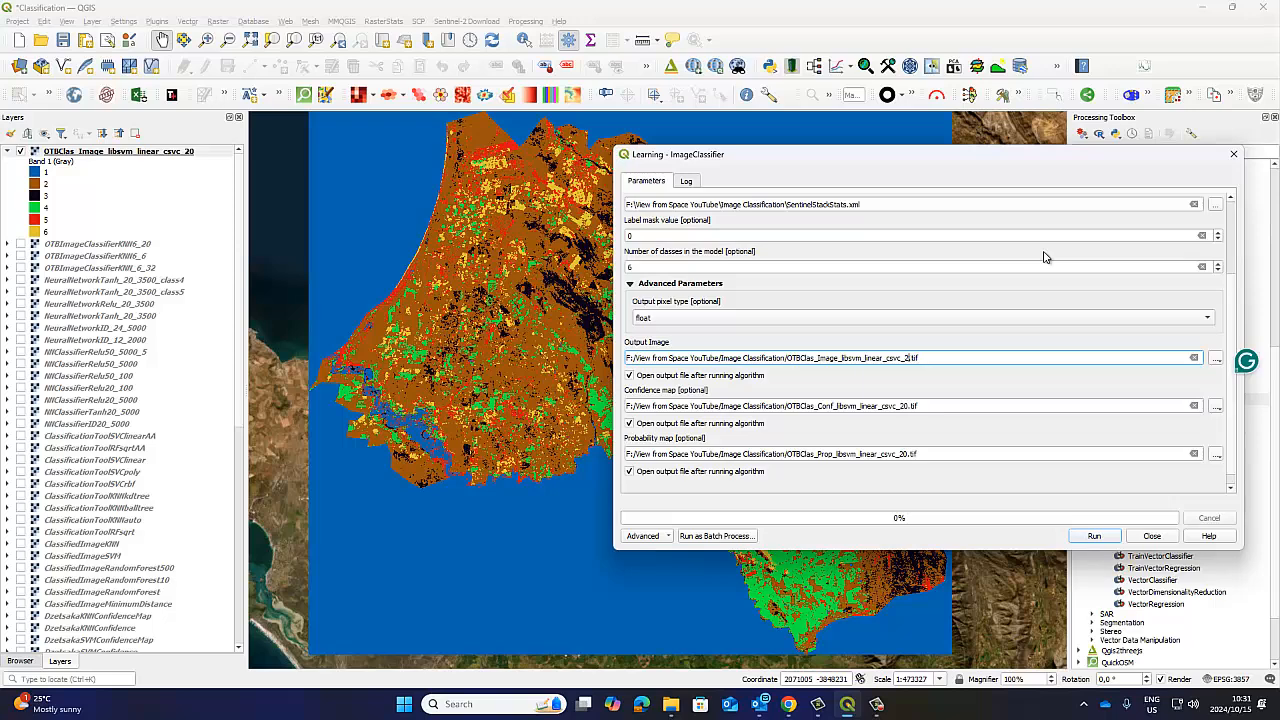
key("BackSpace")
type("6")
Rename the confidence map as OTBClas_Conf_libsvm_linear_csvc_6.tif and the probability map as OTBClas_Prop_libsvm_linear_csvc_6.tif.
left_click(908, 406)
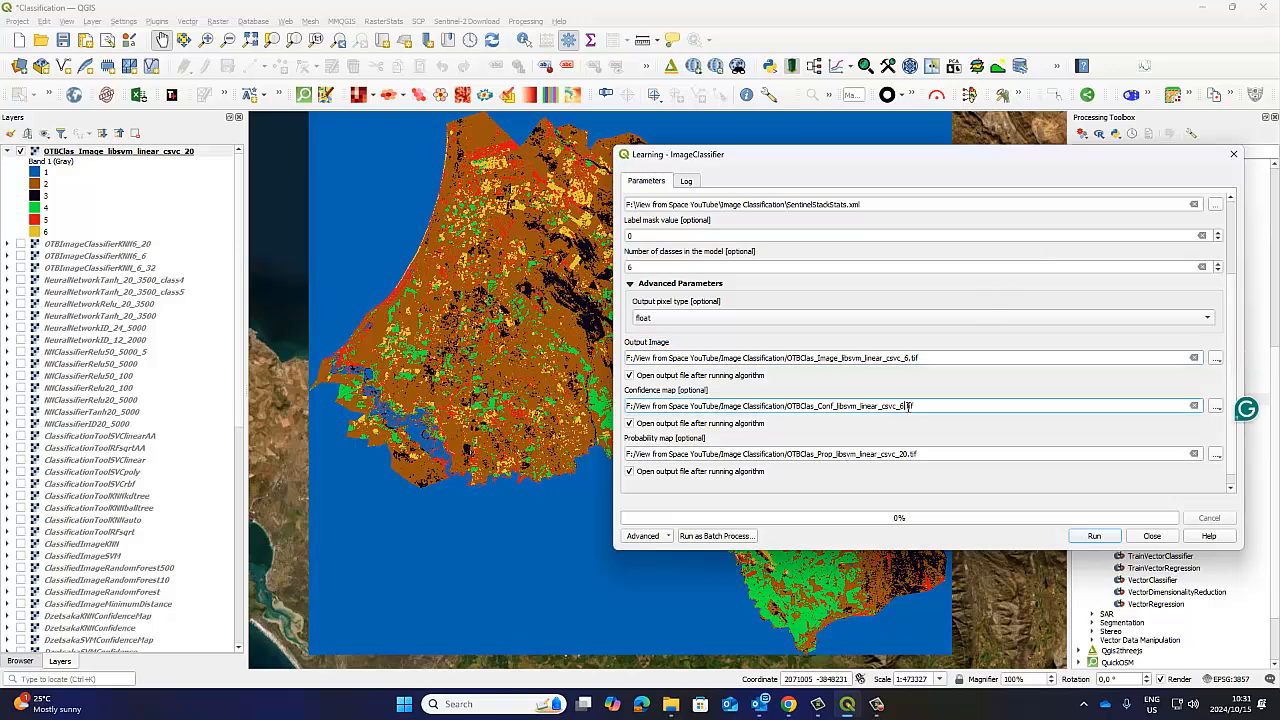
key("BackSpace")
key("BackSpace")
type("6")
left_click(908, 455)
key("BackSpace")
key("BackSpace")
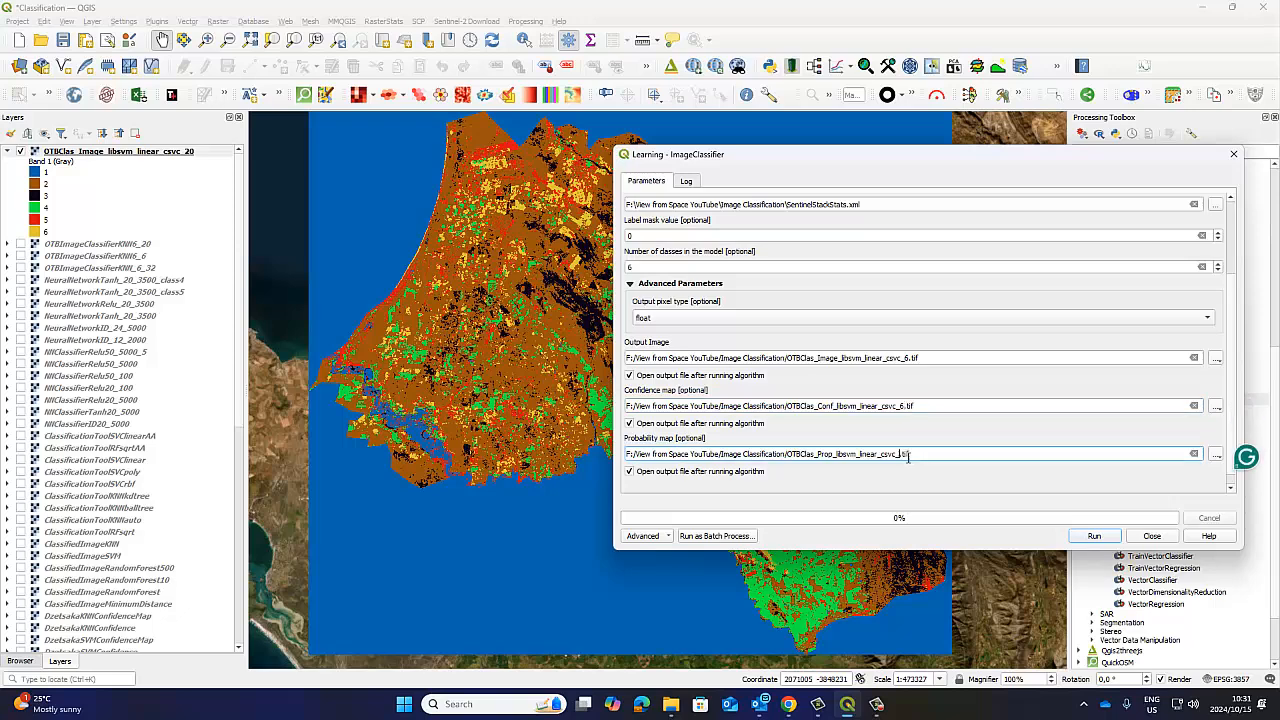
type("6")
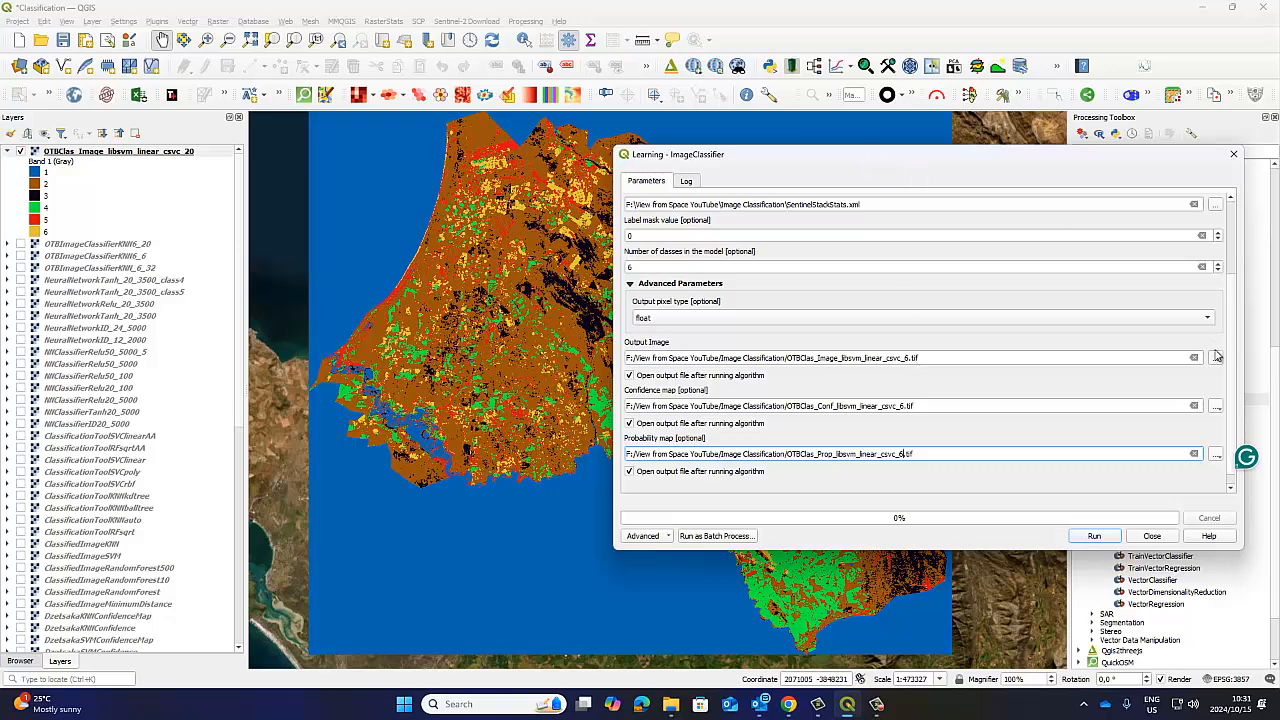
Review the ImageClassifier parameters and run the six-class classification on sentinelban_stack_raster.
left_click_drag(1231, 369, 1240, 264)
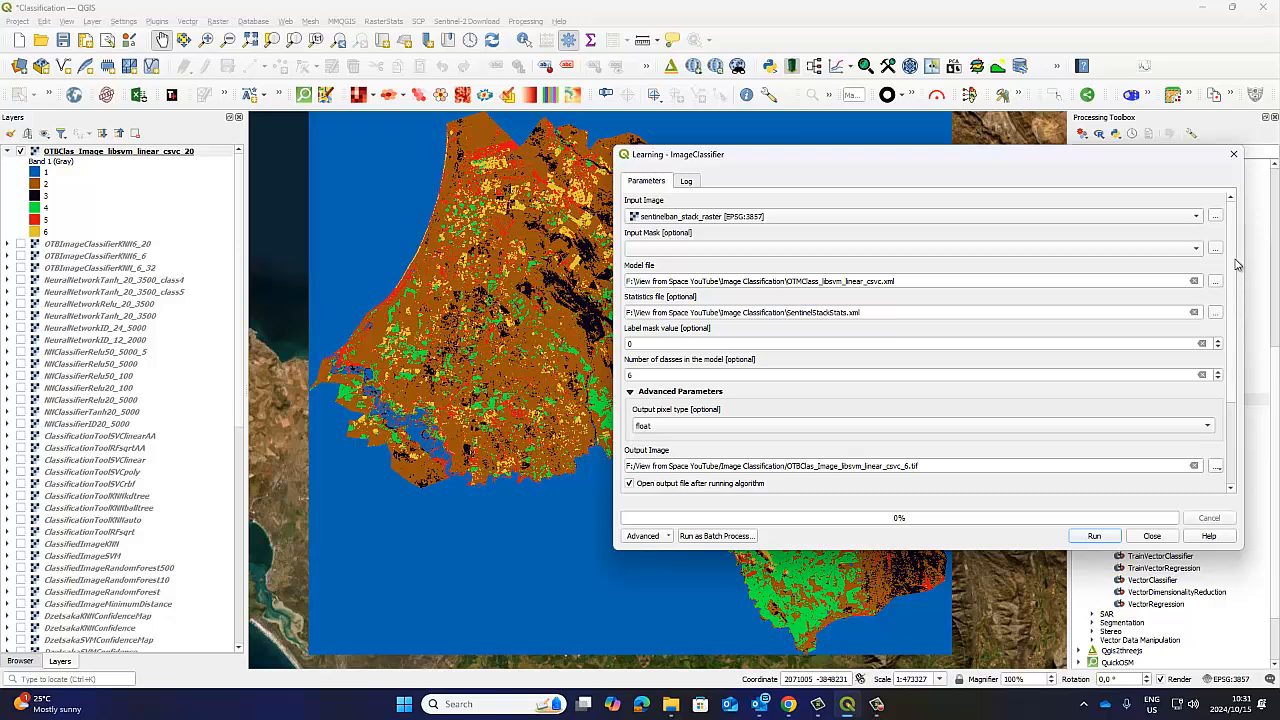
left_click_drag(1236, 283, 1240, 400)
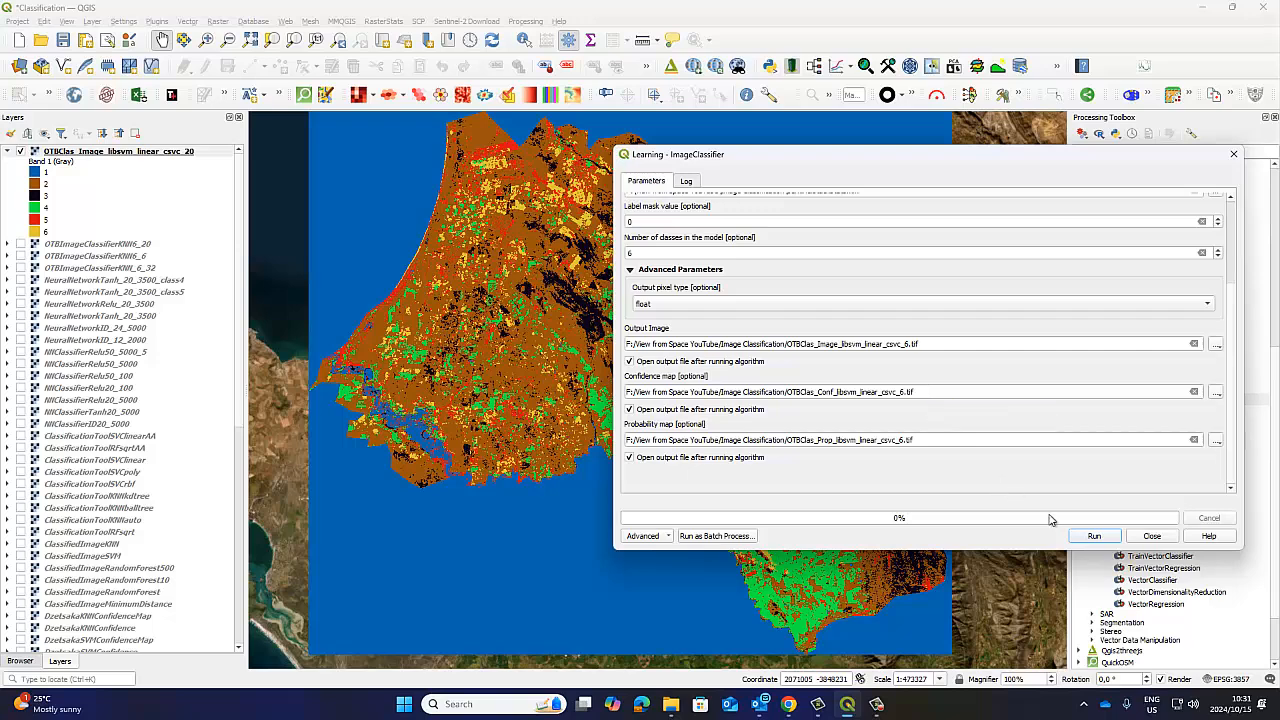
left_click(1095, 536)
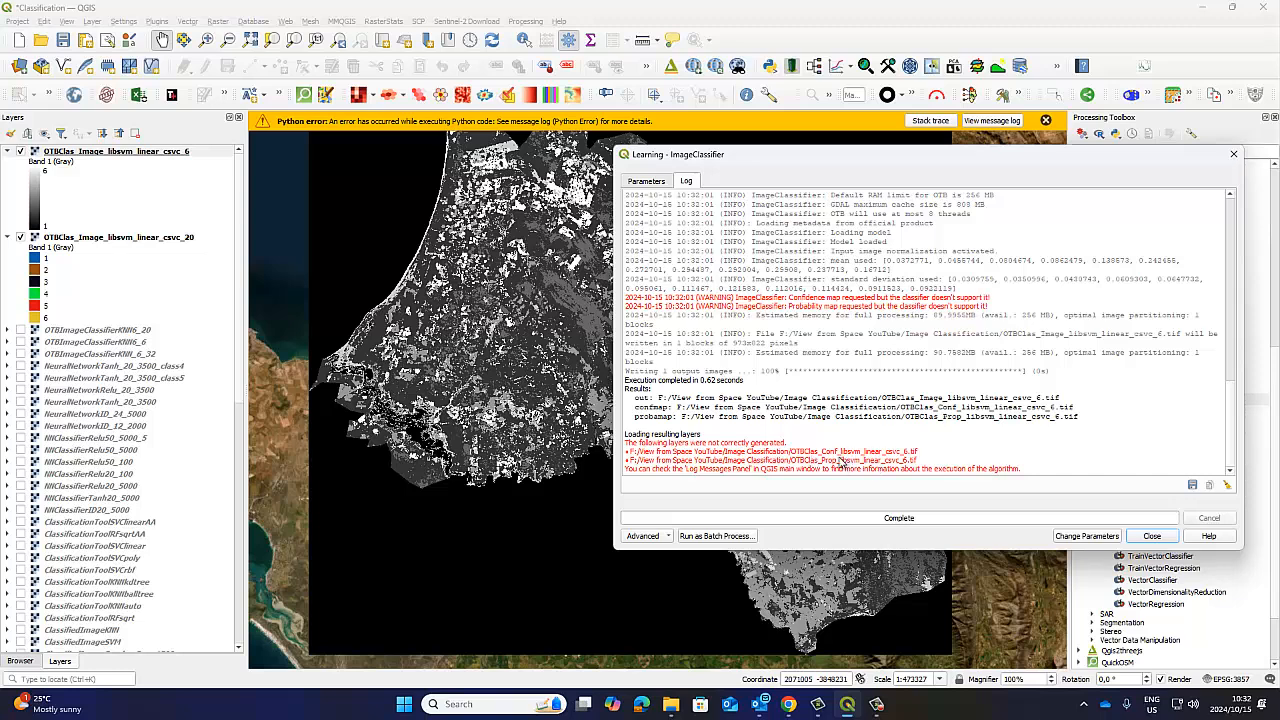
Recheck the classifier's input parameters and the available output pixel types, keeping float.
left_click(660, 184)
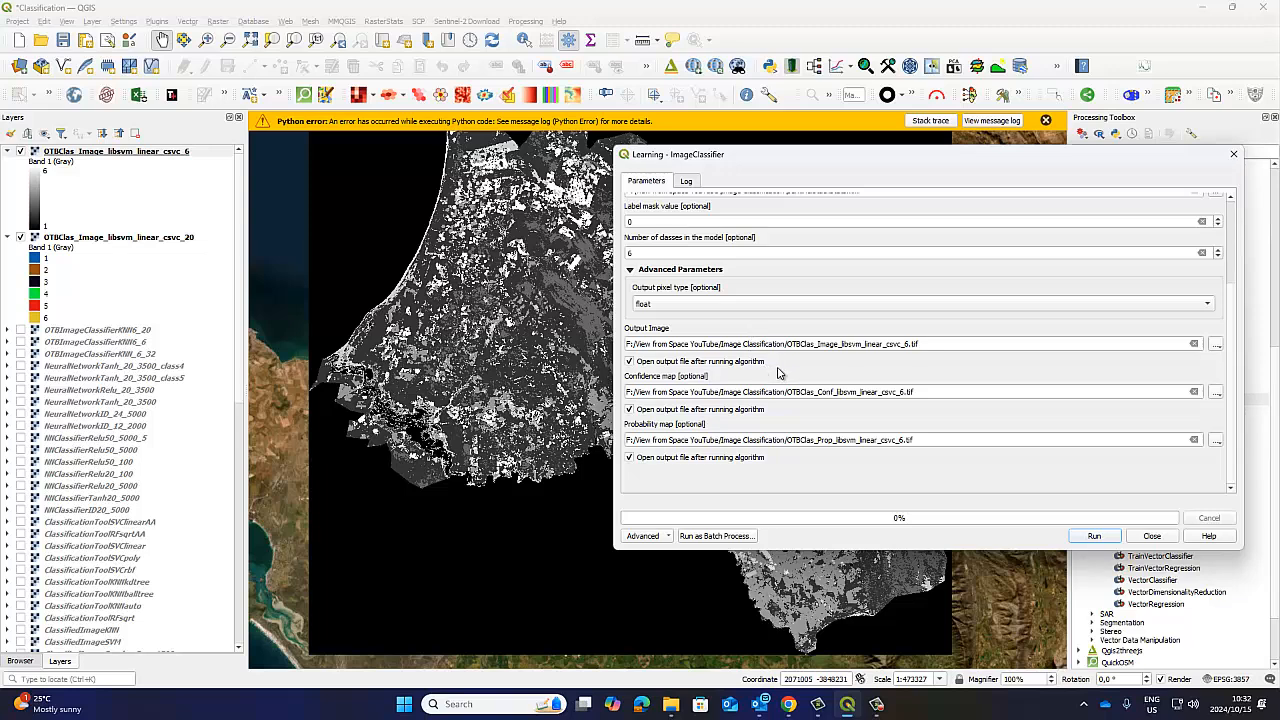
scroll(852, 276, "up", 4)
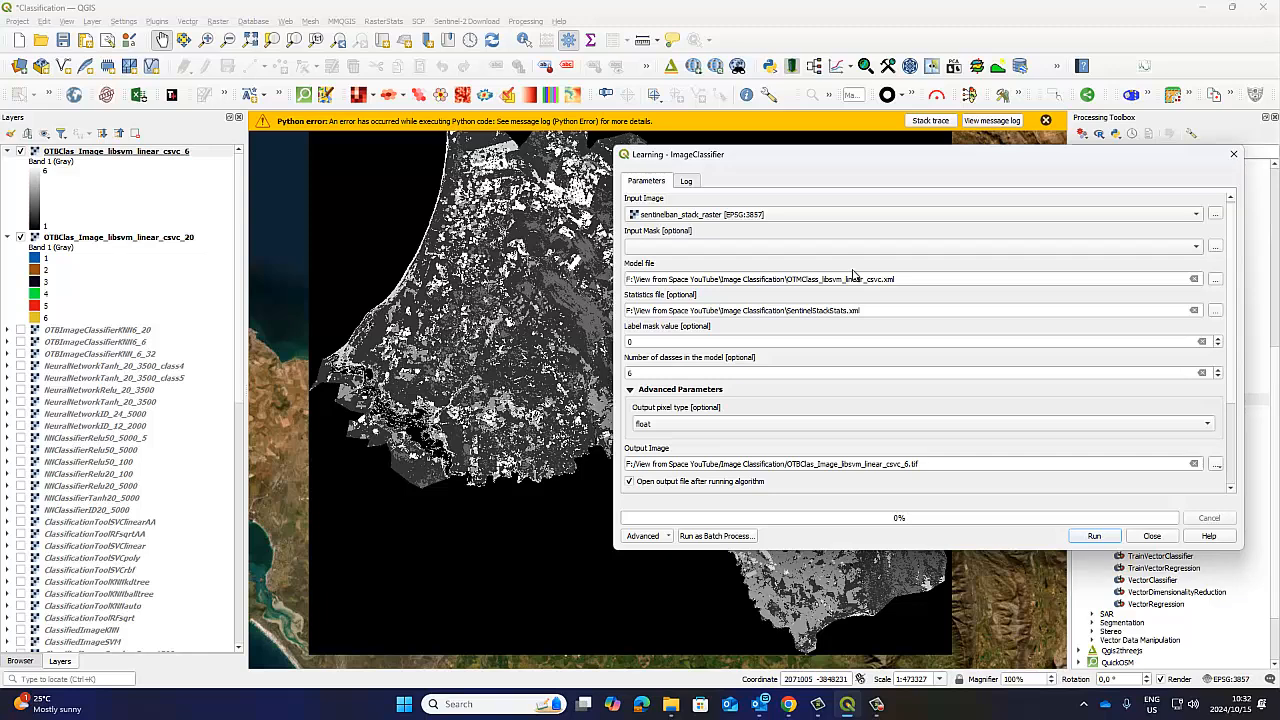
left_click(680, 424)
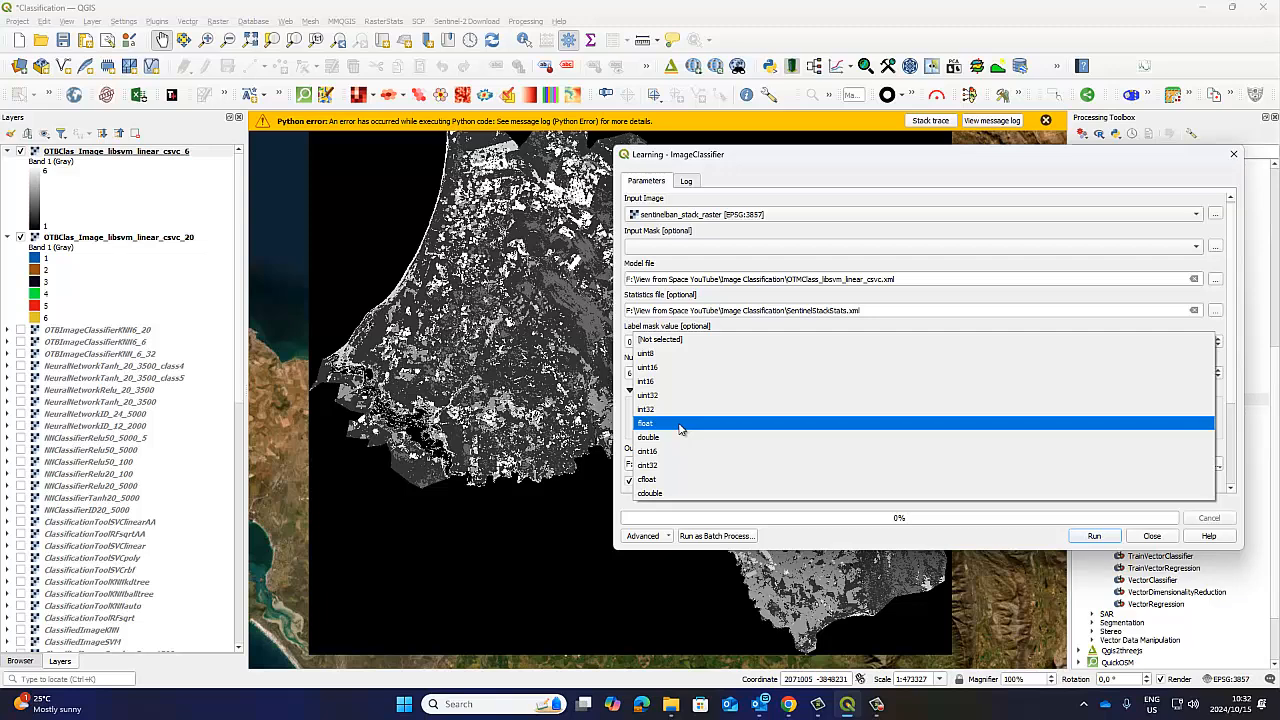
left_click(680, 424)
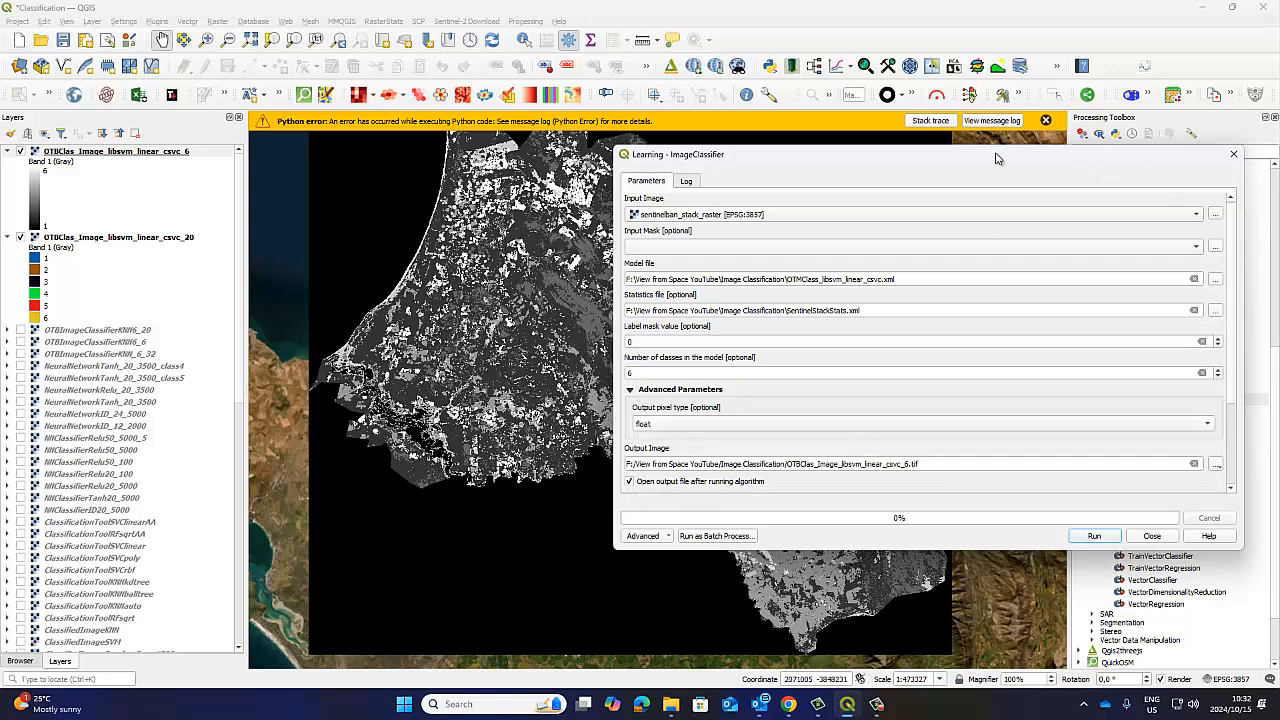
Dismiss the Python error message and choose DClass1.qml from the Image Classification folder as the style file for the OTBClas_Image_libsvm_linear_csvc_6 layer.
left_click_drag(944, 158, 1092, 584)
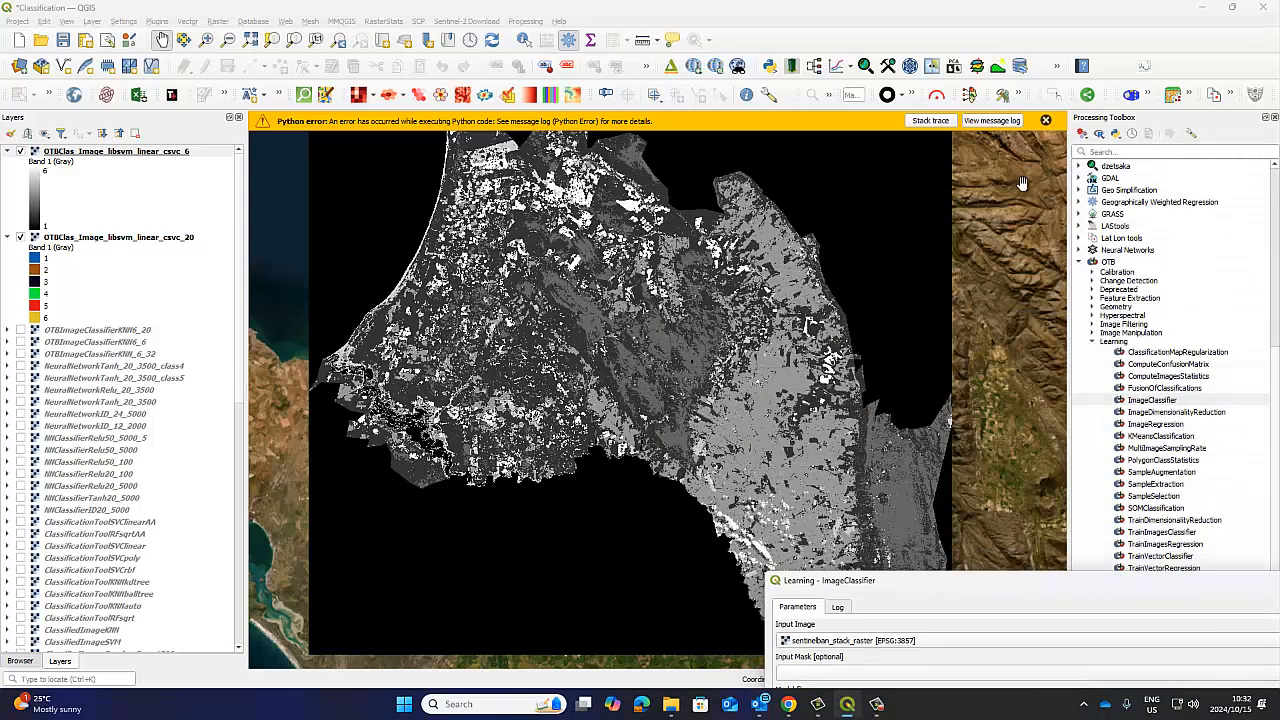
left_click(1045, 120)
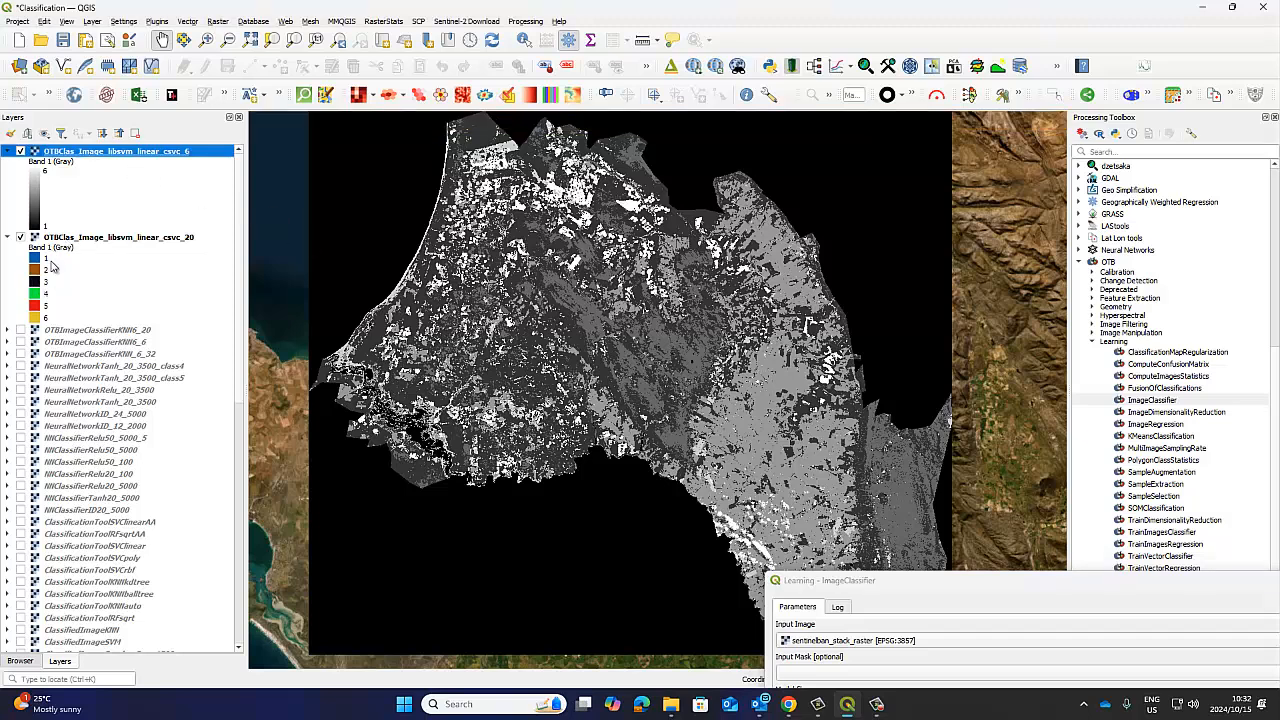
right_click(108, 152)
left_click(178, 380)
left_click(526, 529)
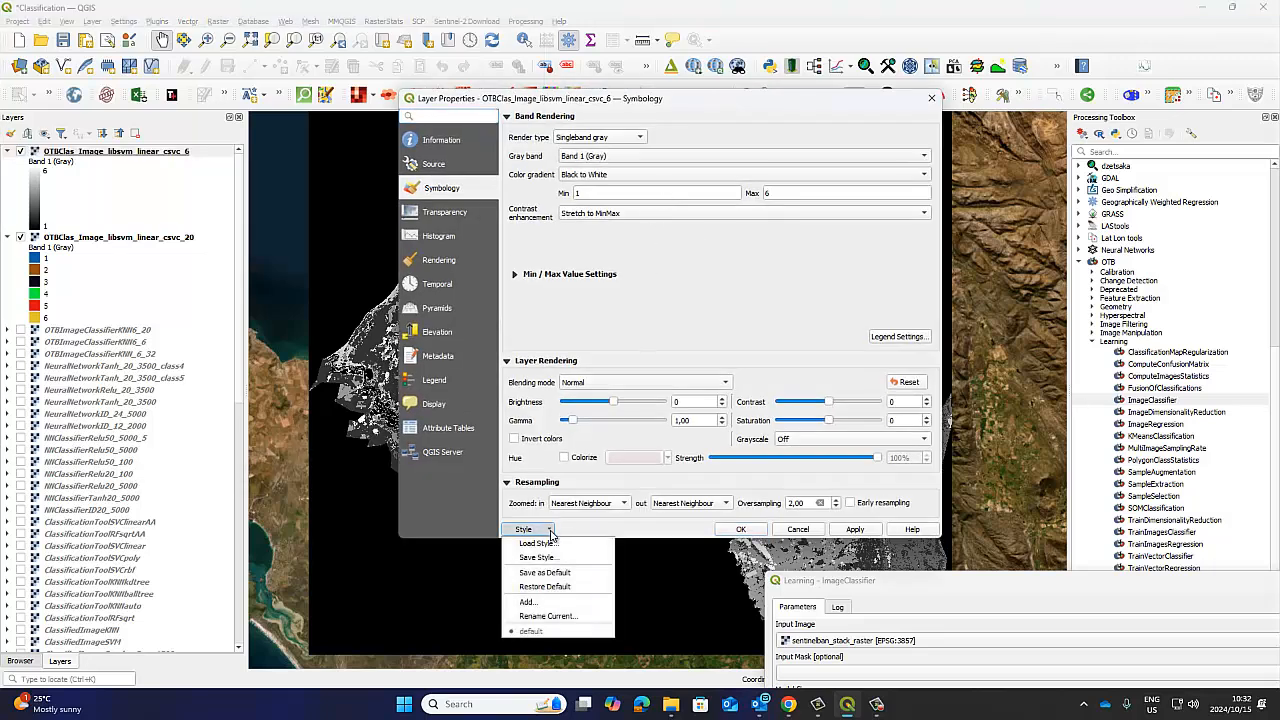
left_click(540, 544)
left_click(783, 199)
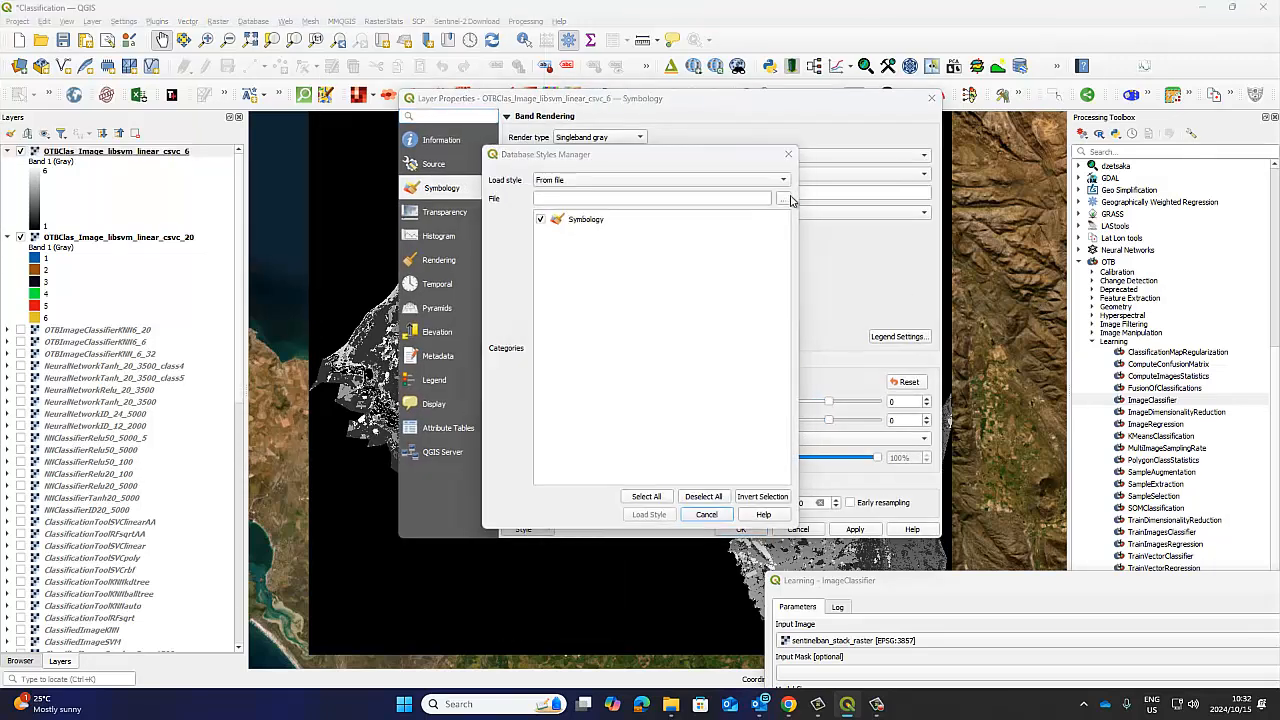
left_click_drag(1111, 265, 1111, 345)
left_click(1012, 402)
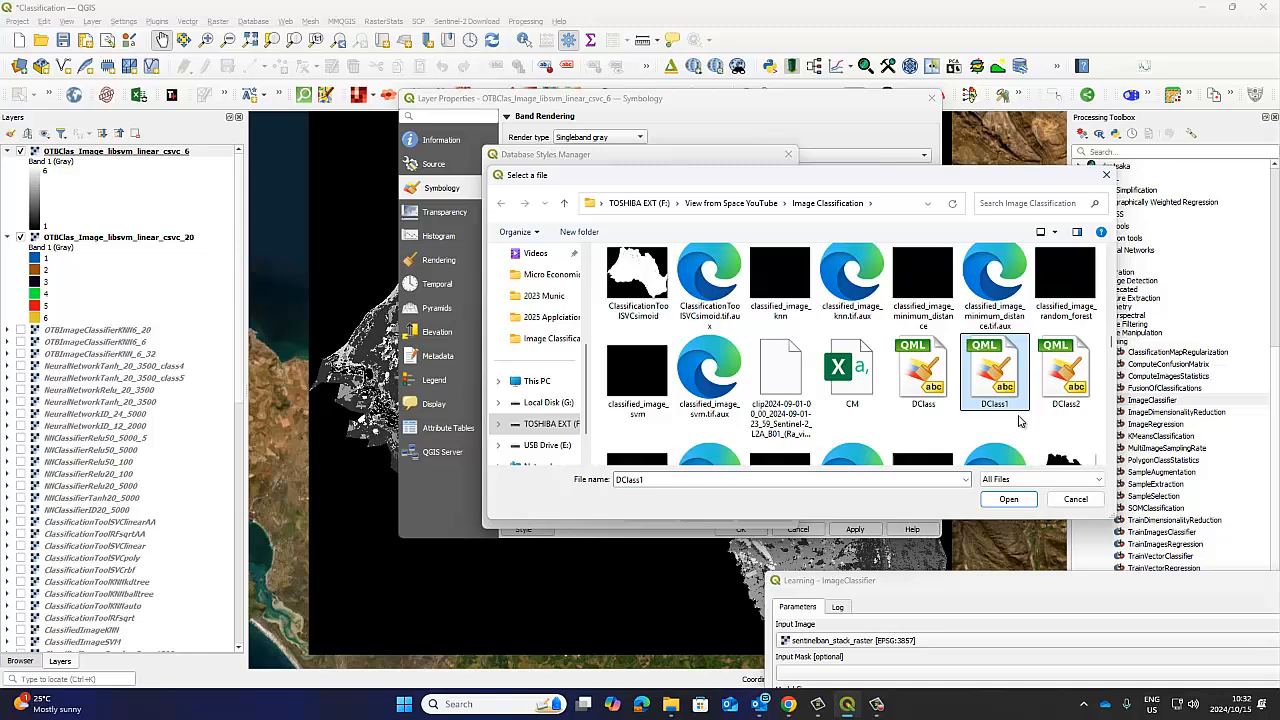
left_click(998, 505)
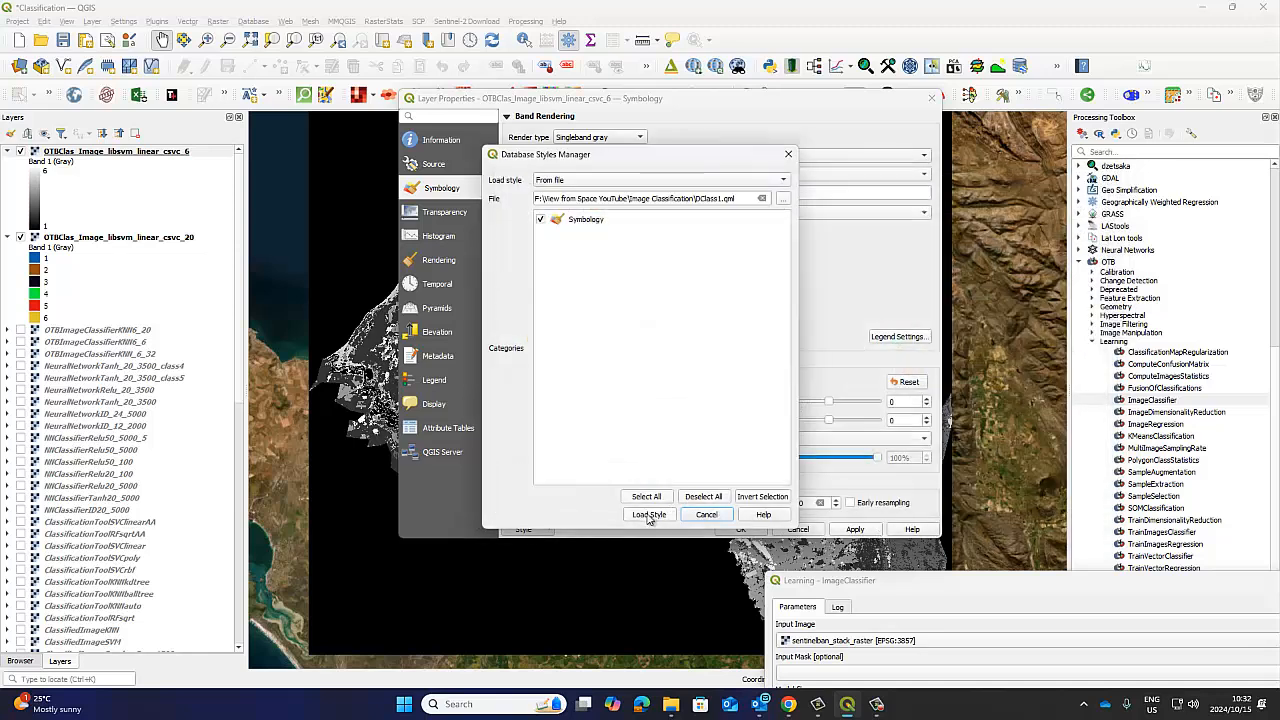
Load the DClass1 style into the OTBClas_Image_libsvm_linear_csvc_6 layer's symbology and accept it, dismissing the Python errors.
left_click(647, 515)
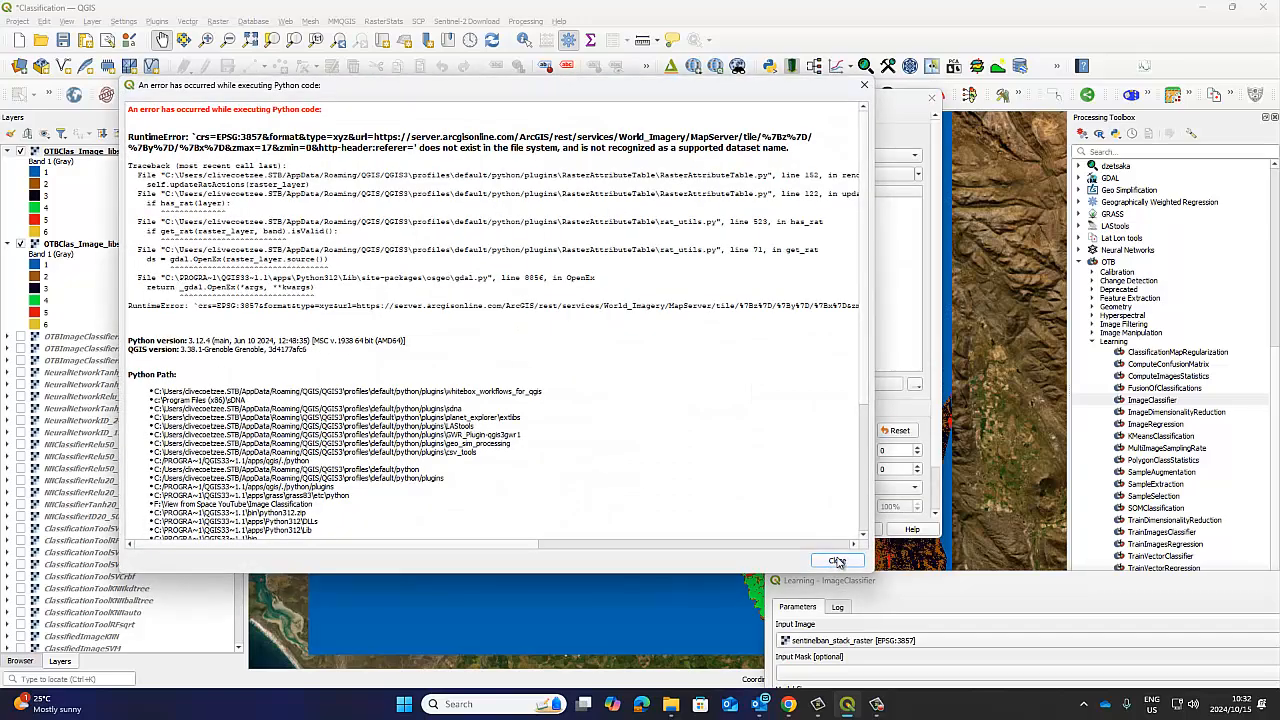
left_click(835, 563)
left_click(741, 529)
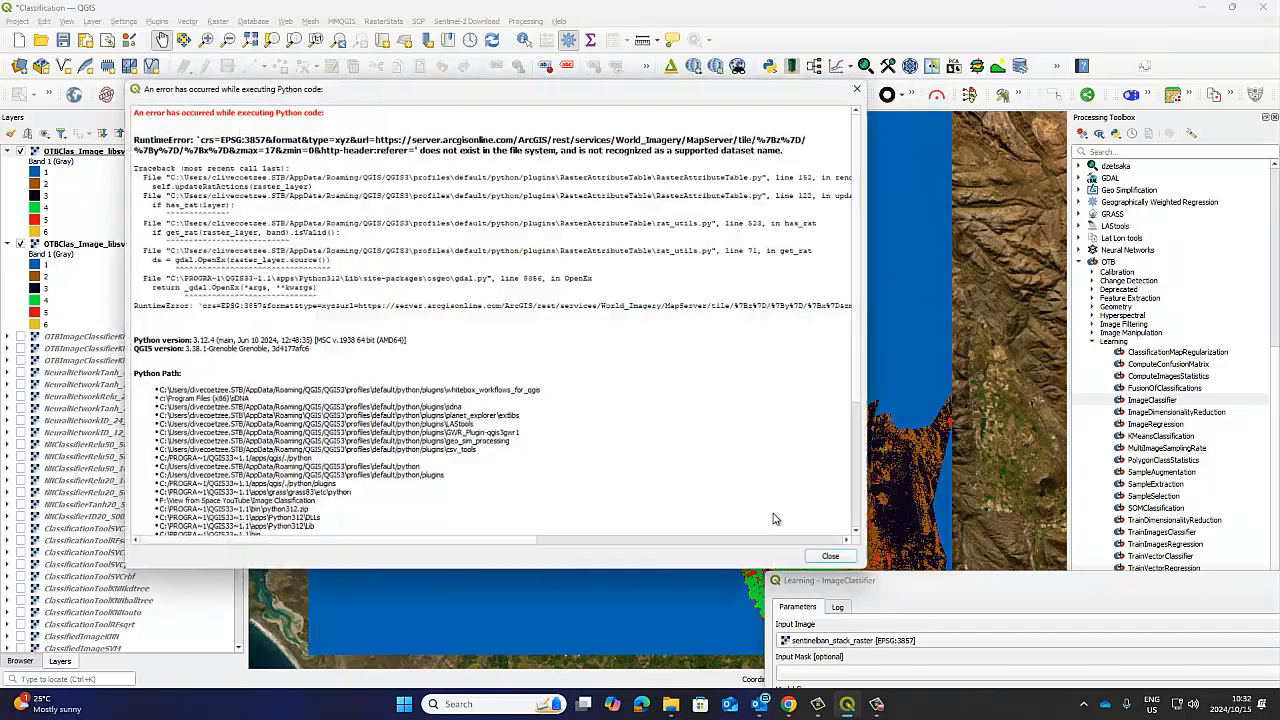
left_click(832, 563)
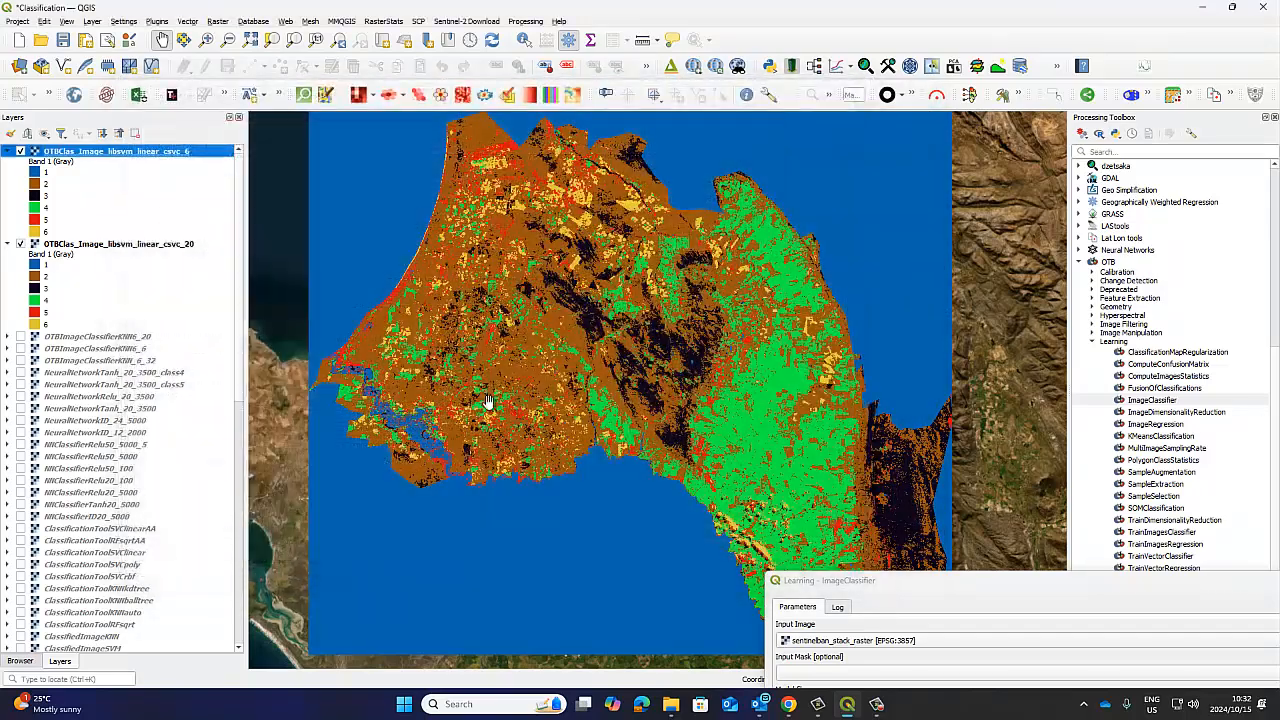
Compare the 6-class and 20-class classifications by repeatedly toggling the visibility of the OTBClas_Image_libsvm_linear_csvc_6 layer.
left_click(20, 151)
left_click(20, 151)
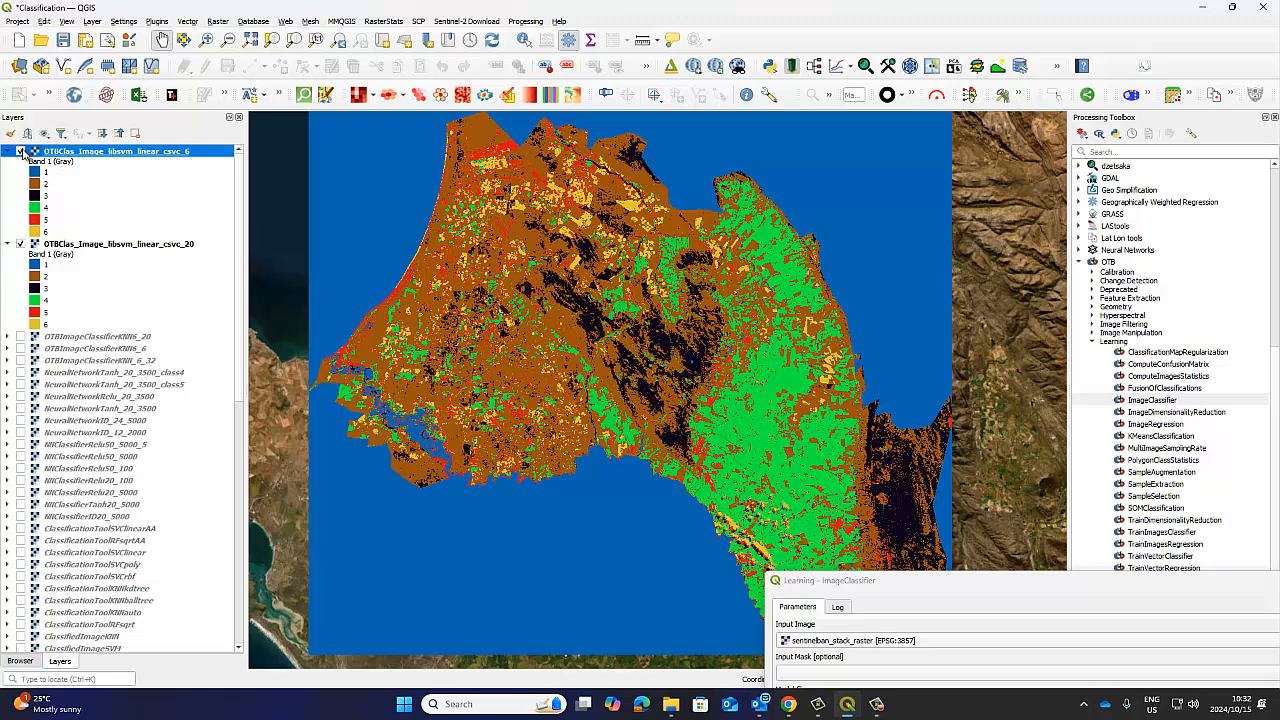
left_click(20, 151)
left_click(20, 151)
left_click(20, 151)
left_click(20, 151)
Remove the OTBClas_Image_libsvm_linear_csvc_20 layer from the project.
left_click(90, 244)
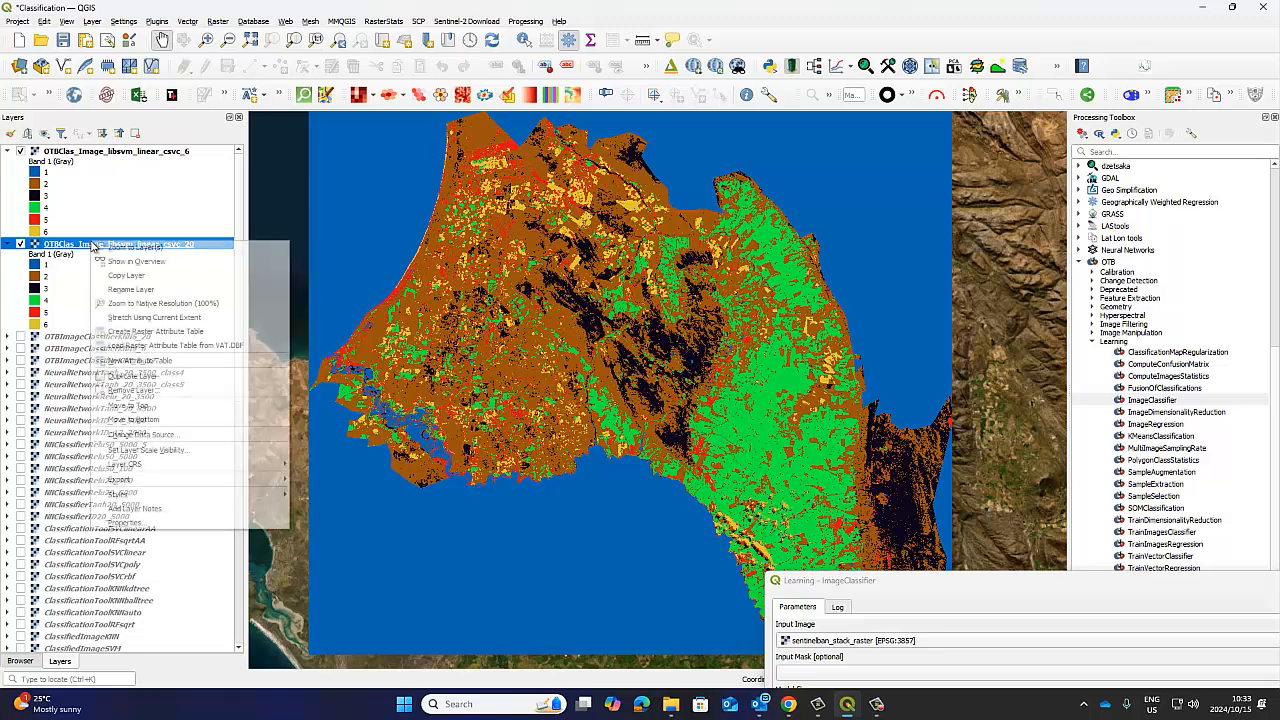
right_click(90, 244)
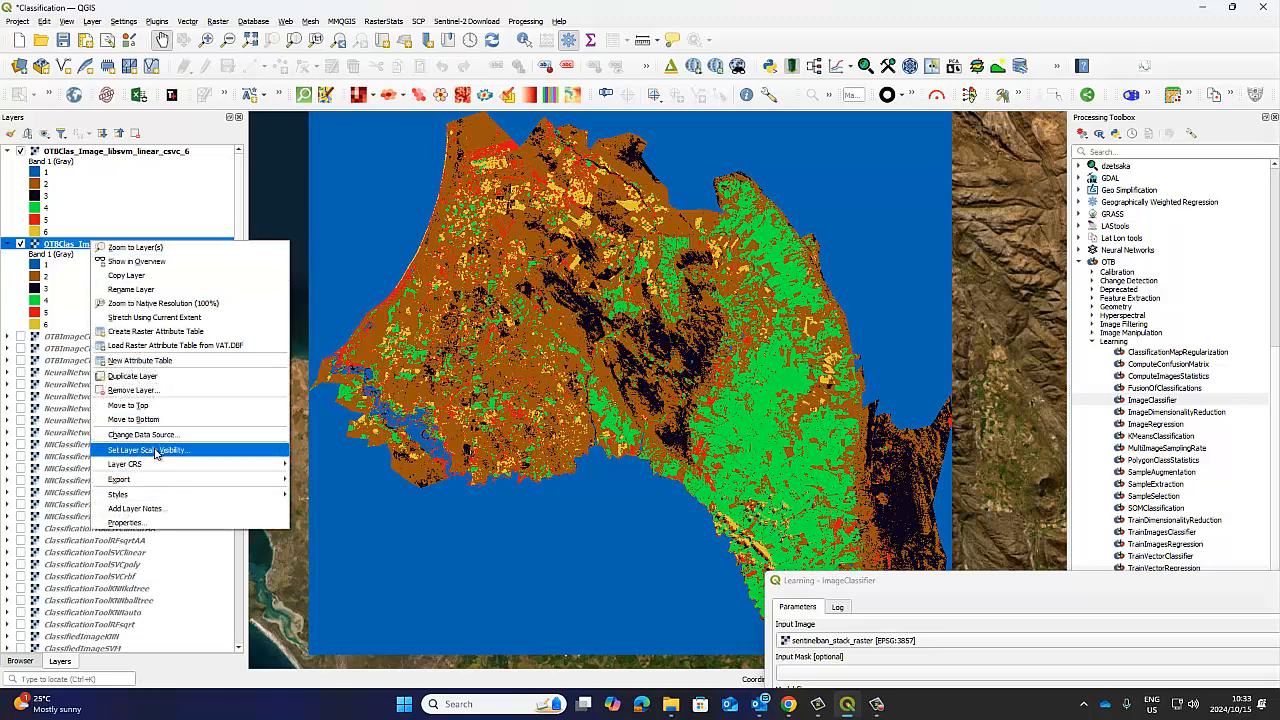
left_click(157, 394)
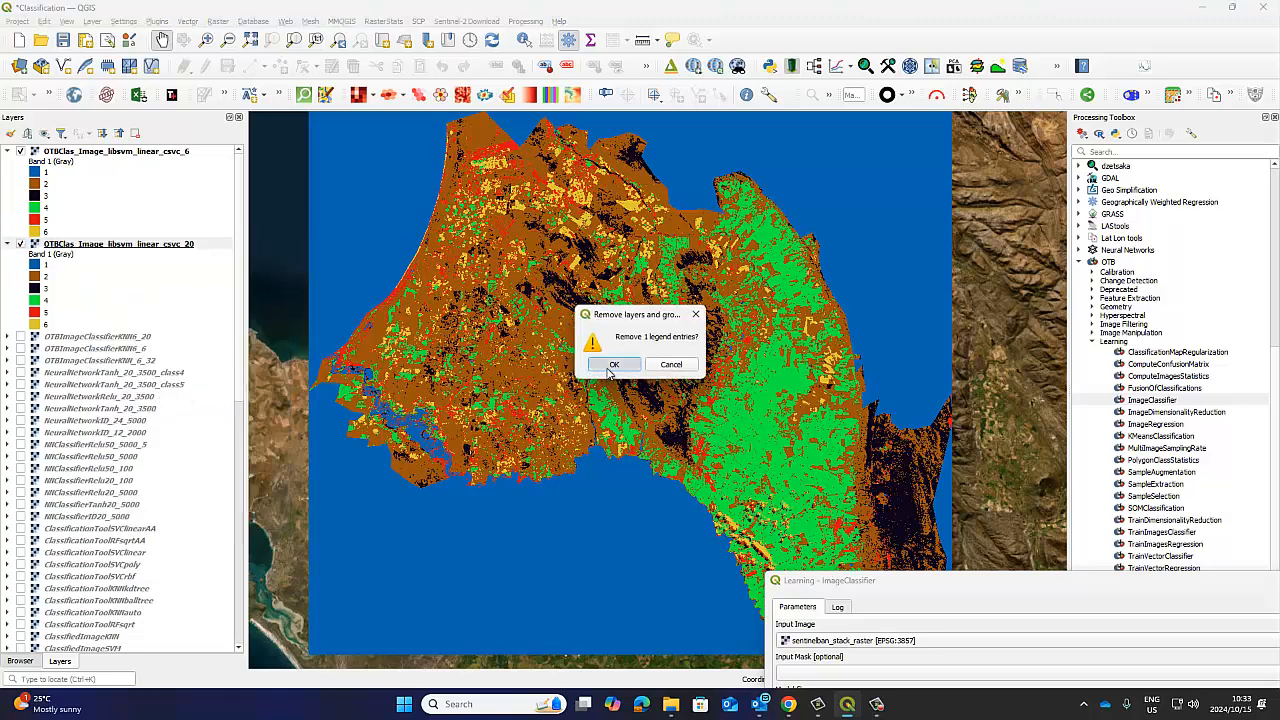
left_click(610, 366)
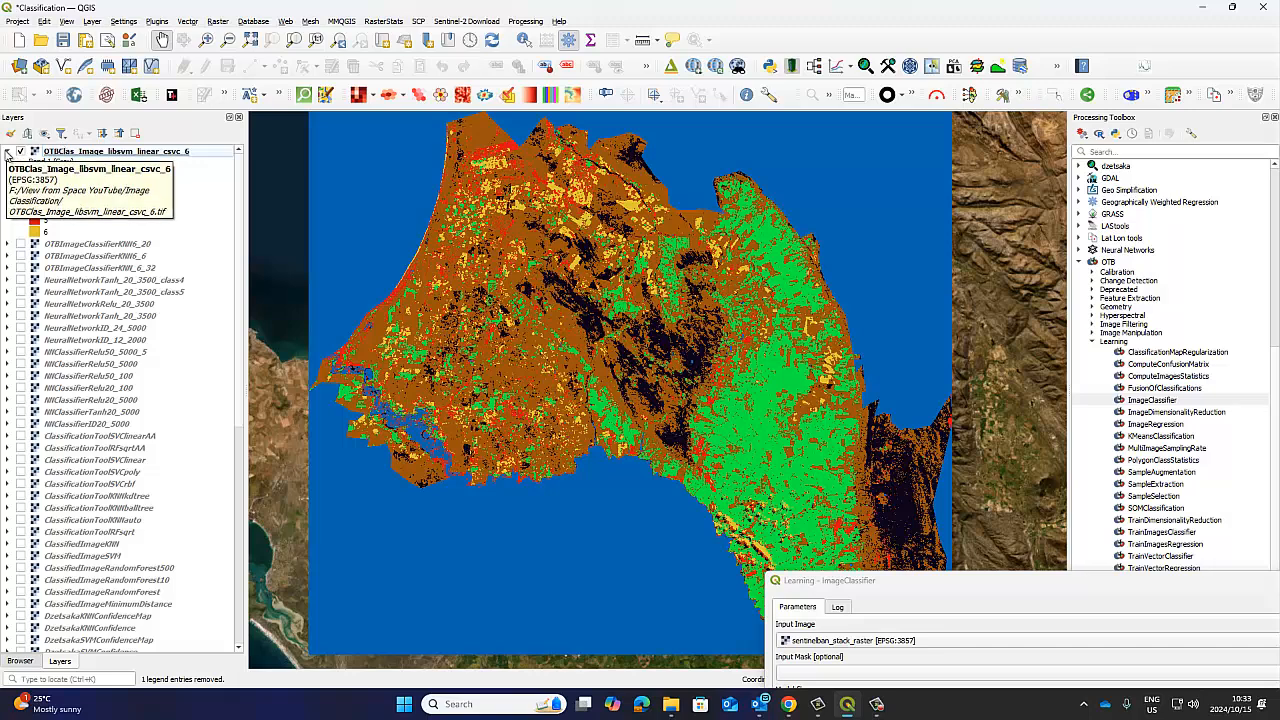
Hide and reshow the OTBClas_Image_libsvm_linear_csvc_6 layer to compare it with the underlying imagery, and bring the ImageClassifier dialog fully into view.
left_click(21, 152)
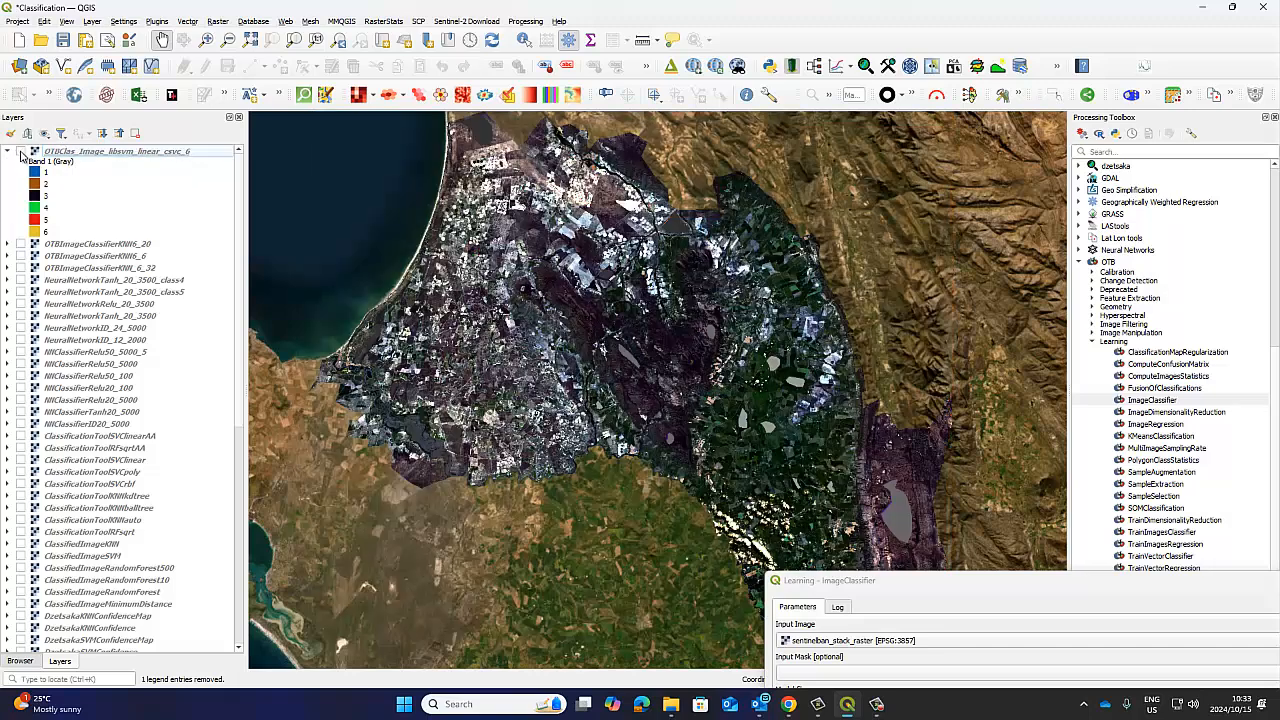
left_click(21, 152)
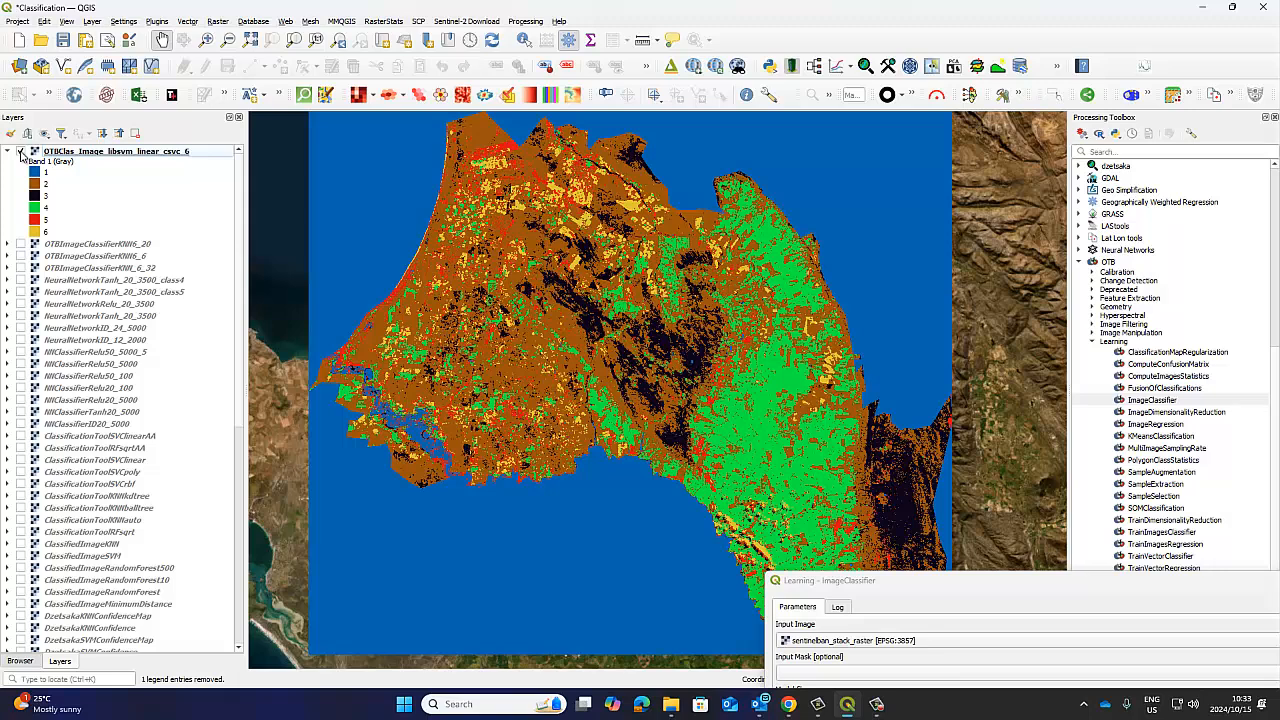
left_click_drag(930, 588, 580, 234)
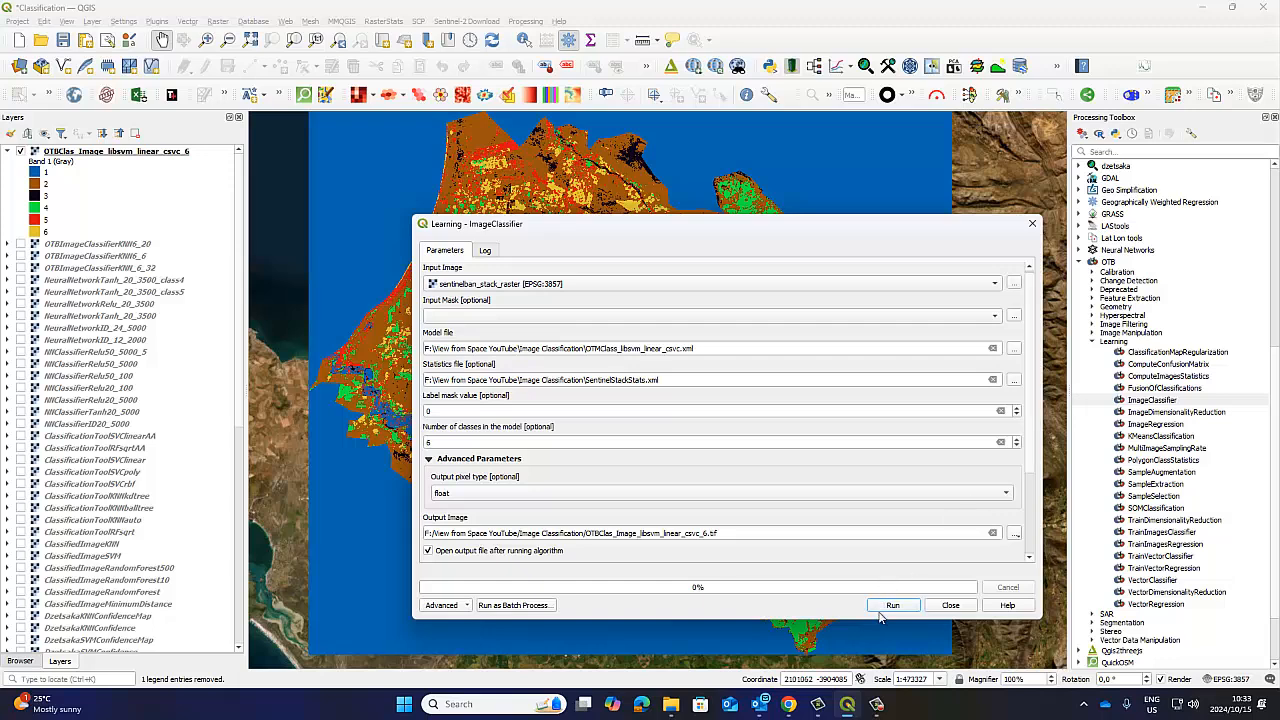
Switch to File Explorer, re-sort the Image Classification folder by name and back by date modified, and select the OTBClas_Image_libsvm_linear_csvc_6 file.
mouse_move(672, 705)
left_click(658, 656)
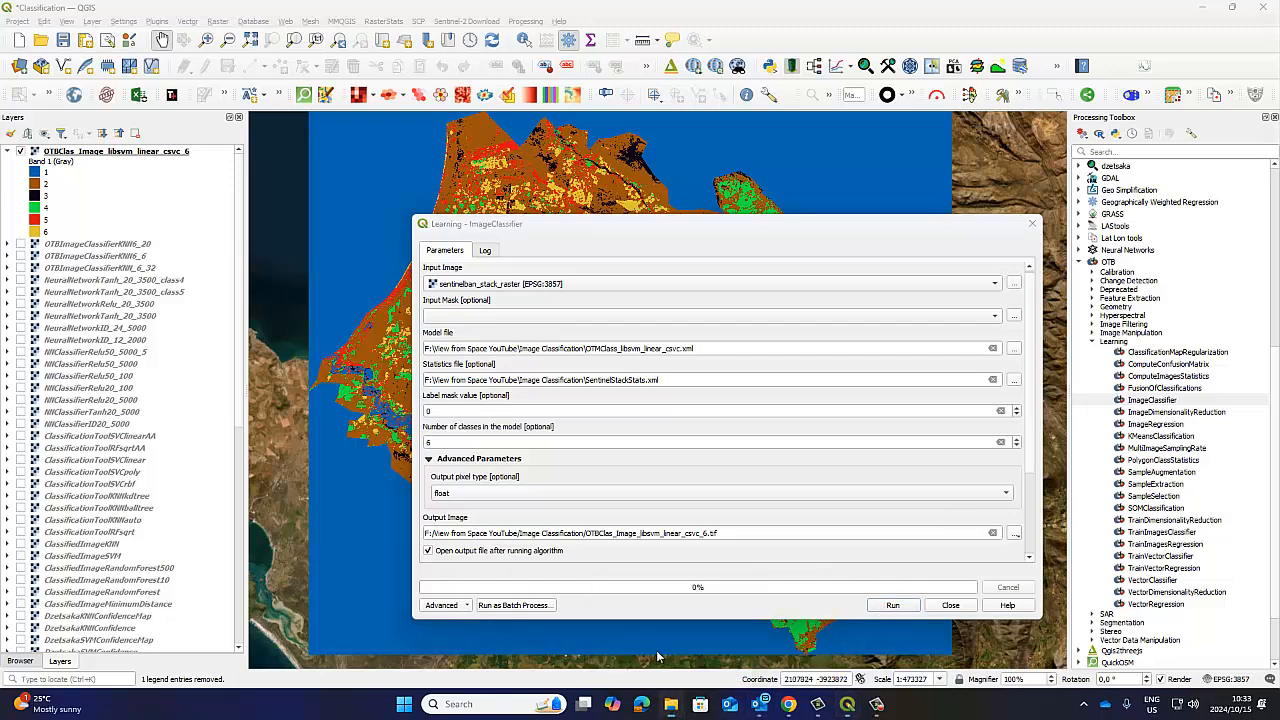
right_click(290, 140)
mouse_move(347, 170)
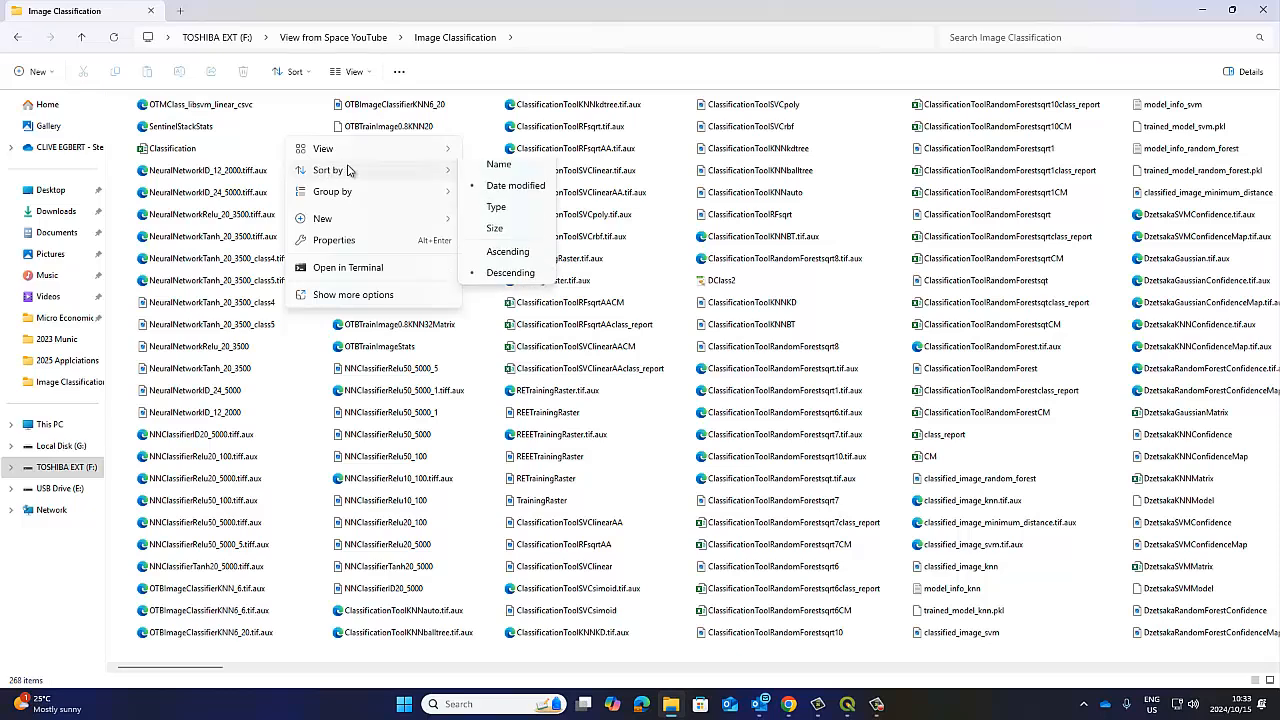
left_click(498, 164)
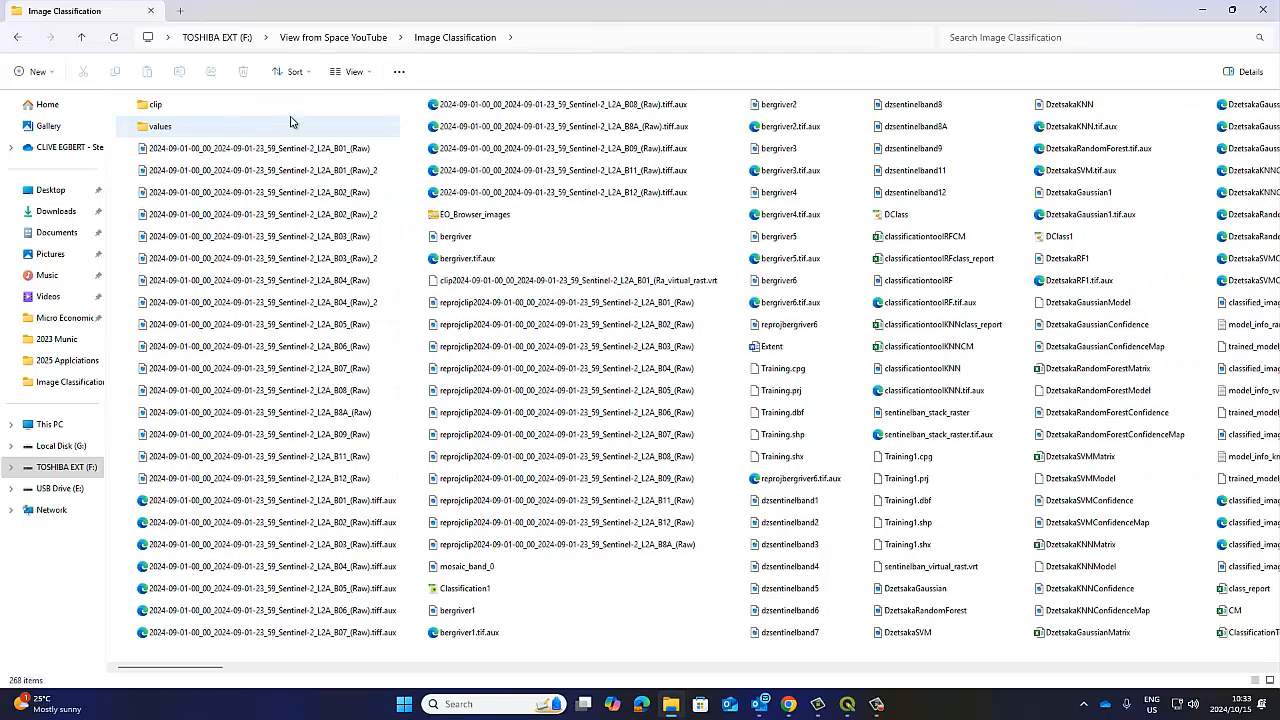
right_click(290, 121)
mouse_move(340, 155)
left_click(500, 184)
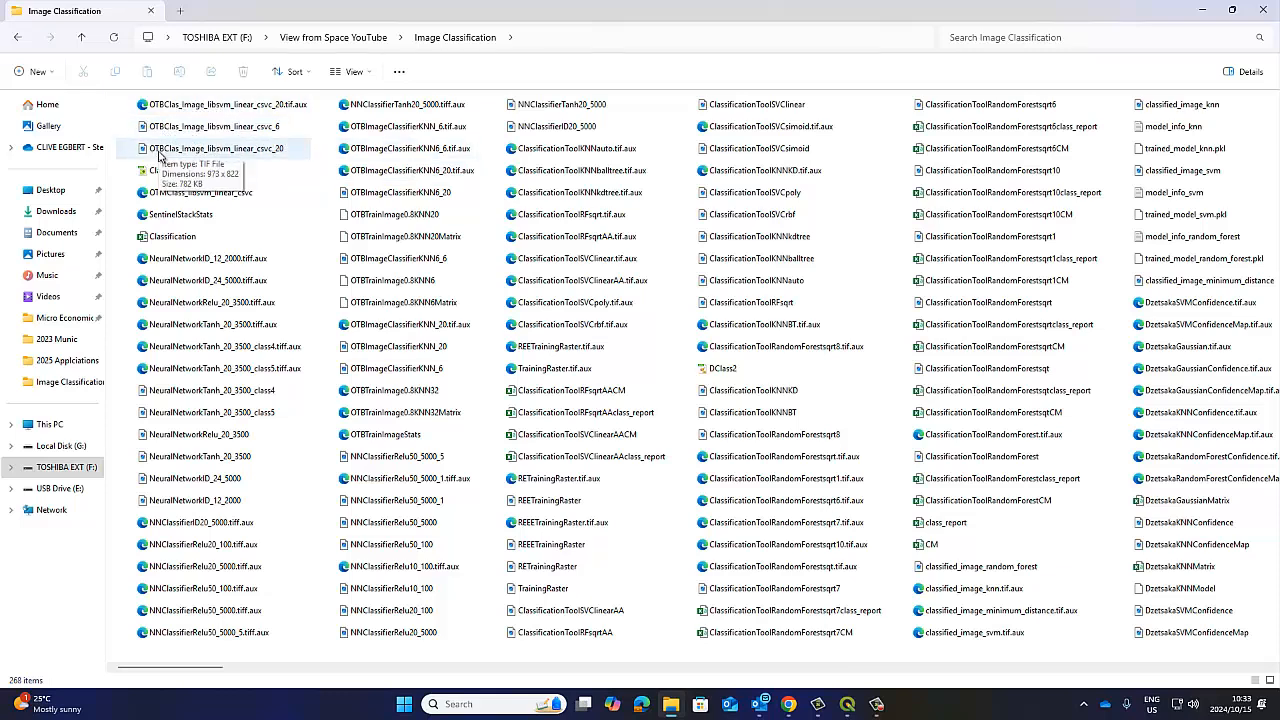
left_click(242, 129)
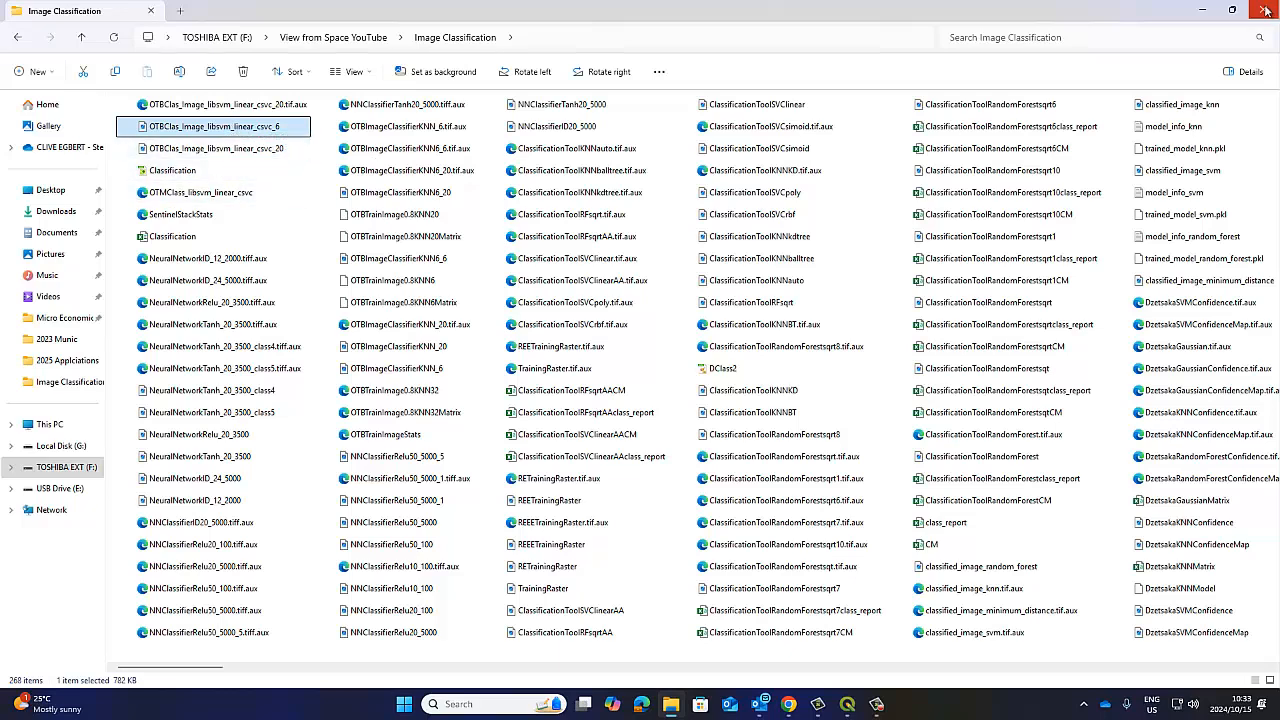
Minimize the File Explorer window to return to QGIS and close the ImageClassifier dialog.
left_click(1206, 9)
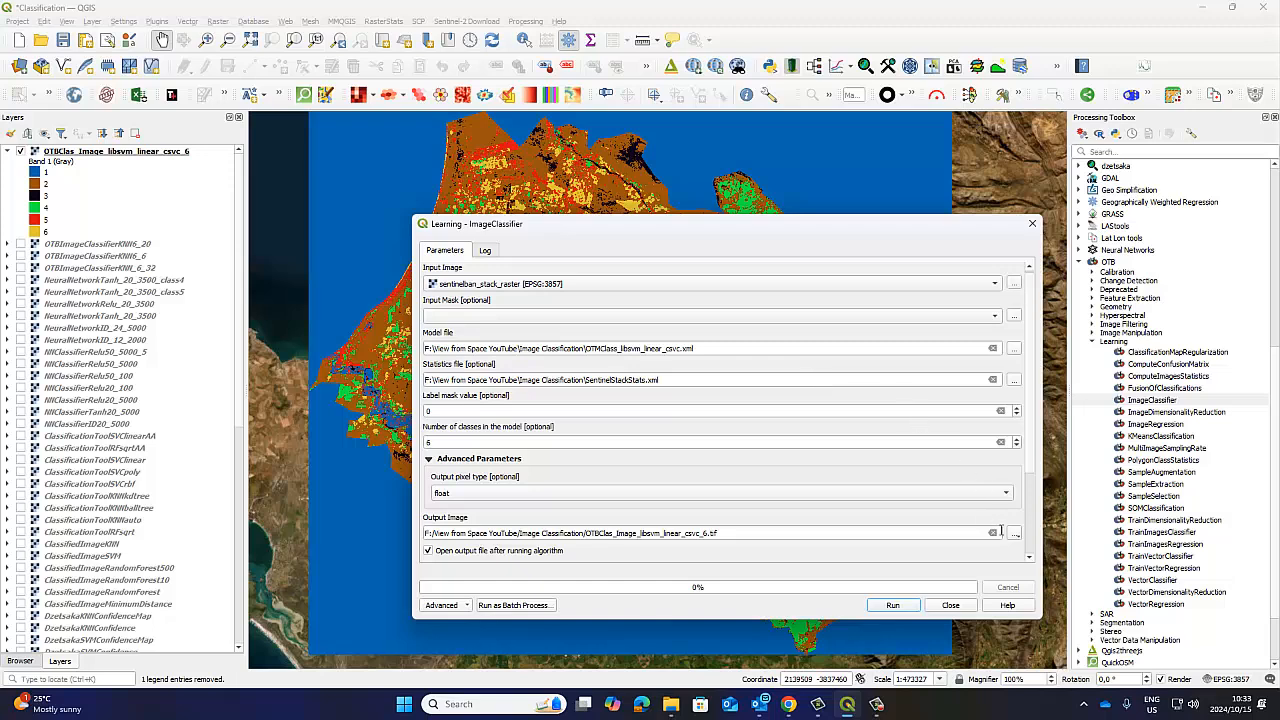
left_click(949, 606)
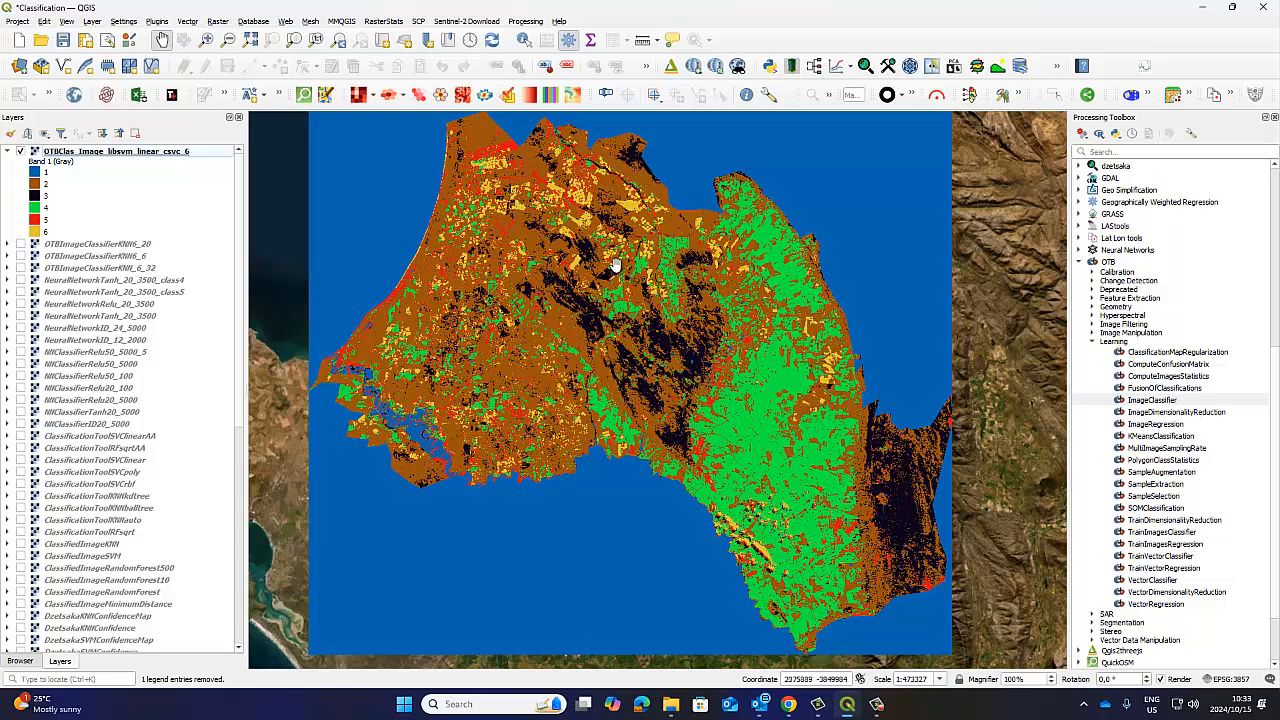
Save the Classification project and hide the OTBClas_Image_libsvm_linear_csvc_6 layer, with its legend collapsed, to see the imagery underneath.
left_click(8, 151)
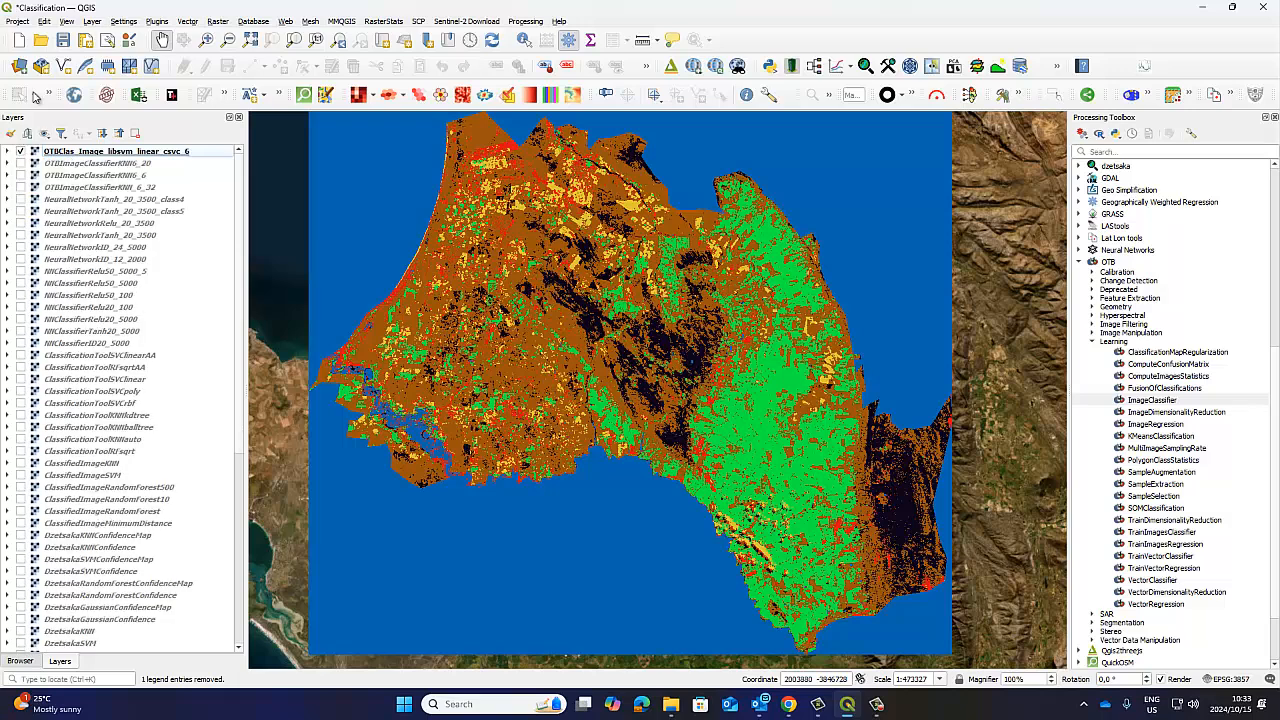
left_click(62, 40)
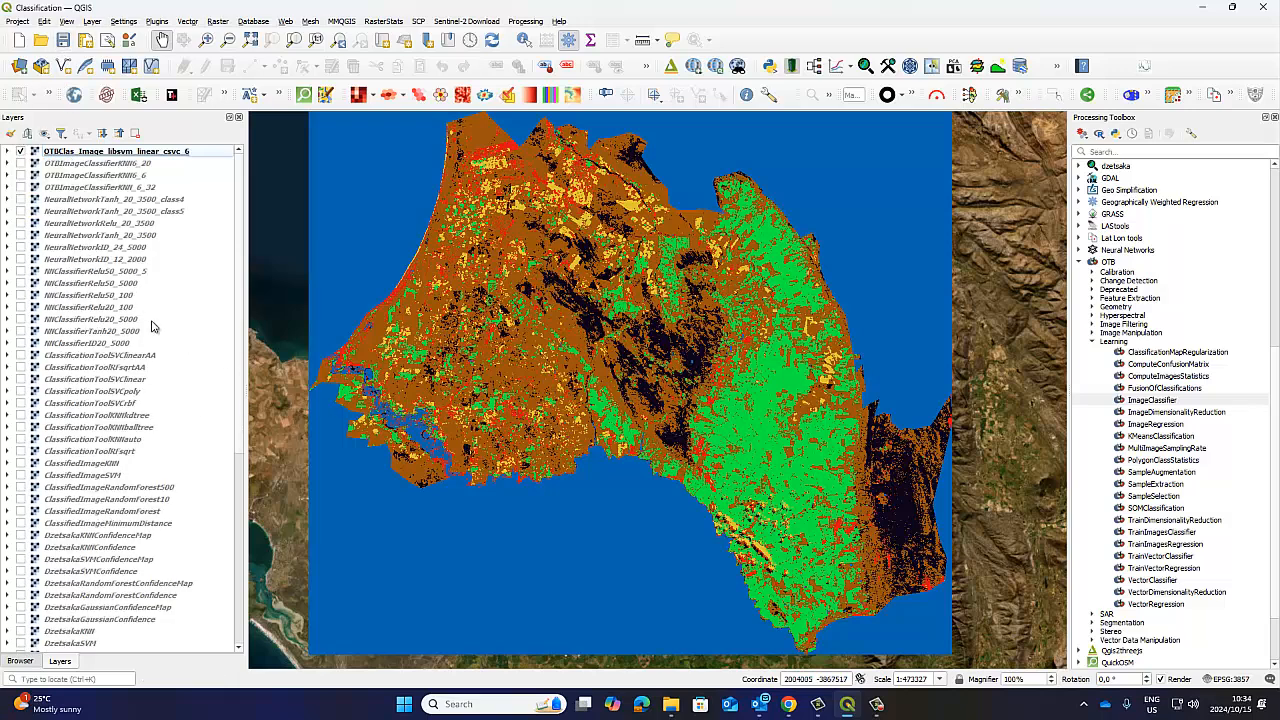
left_click(20, 151)
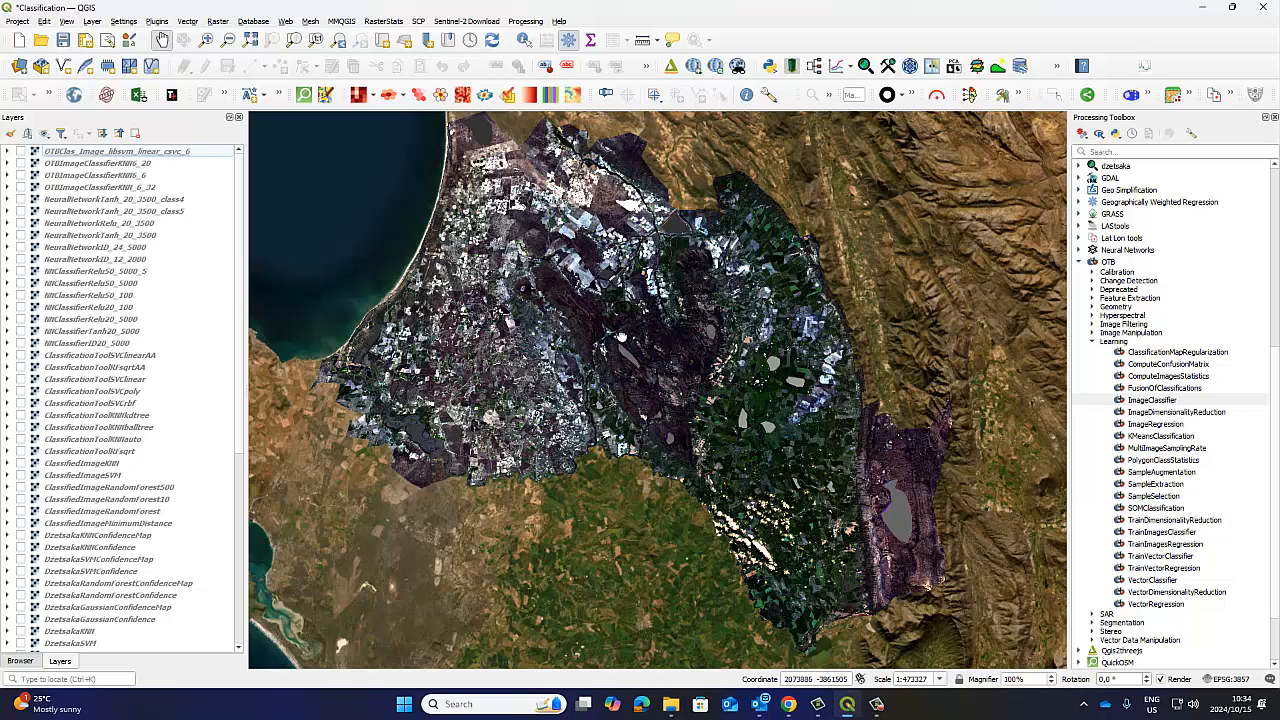
left_click_drag(620, 337, 621, 348)
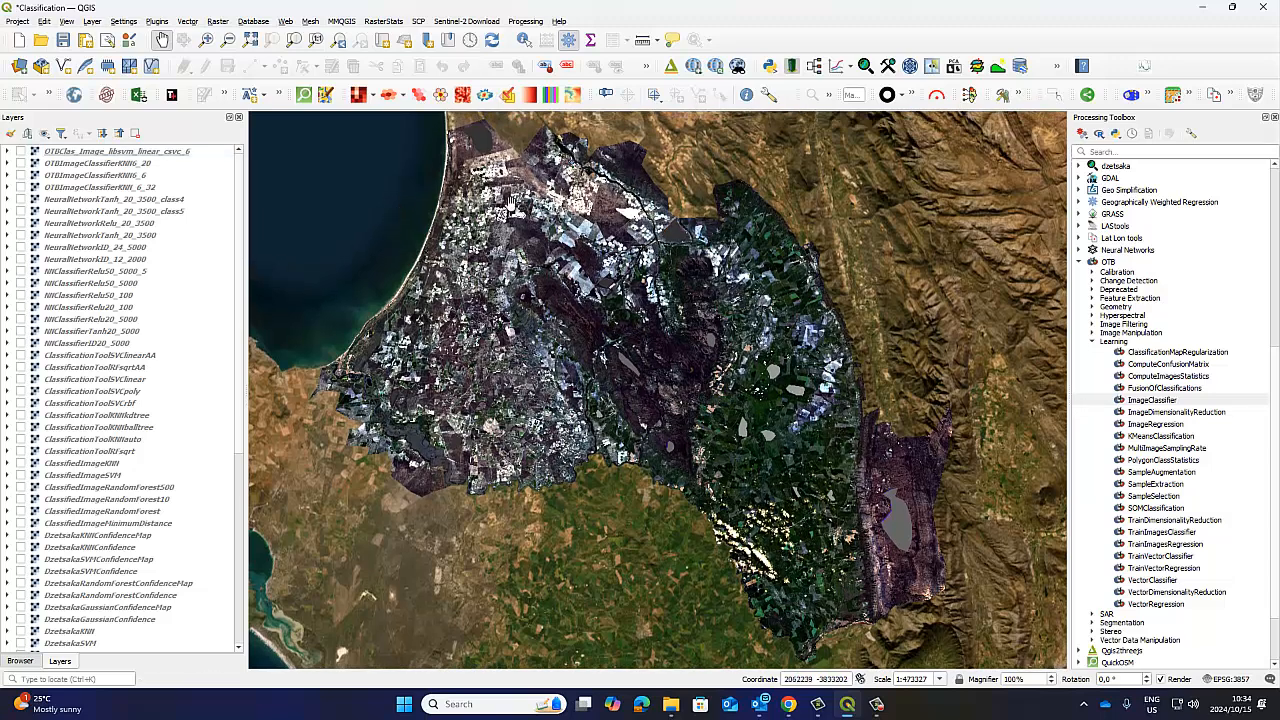
Open OTB's TrainImagesRegression and ImageClassifier dialogs side by side to compare their parameters, and close both without running them.
left_click(1168, 376)
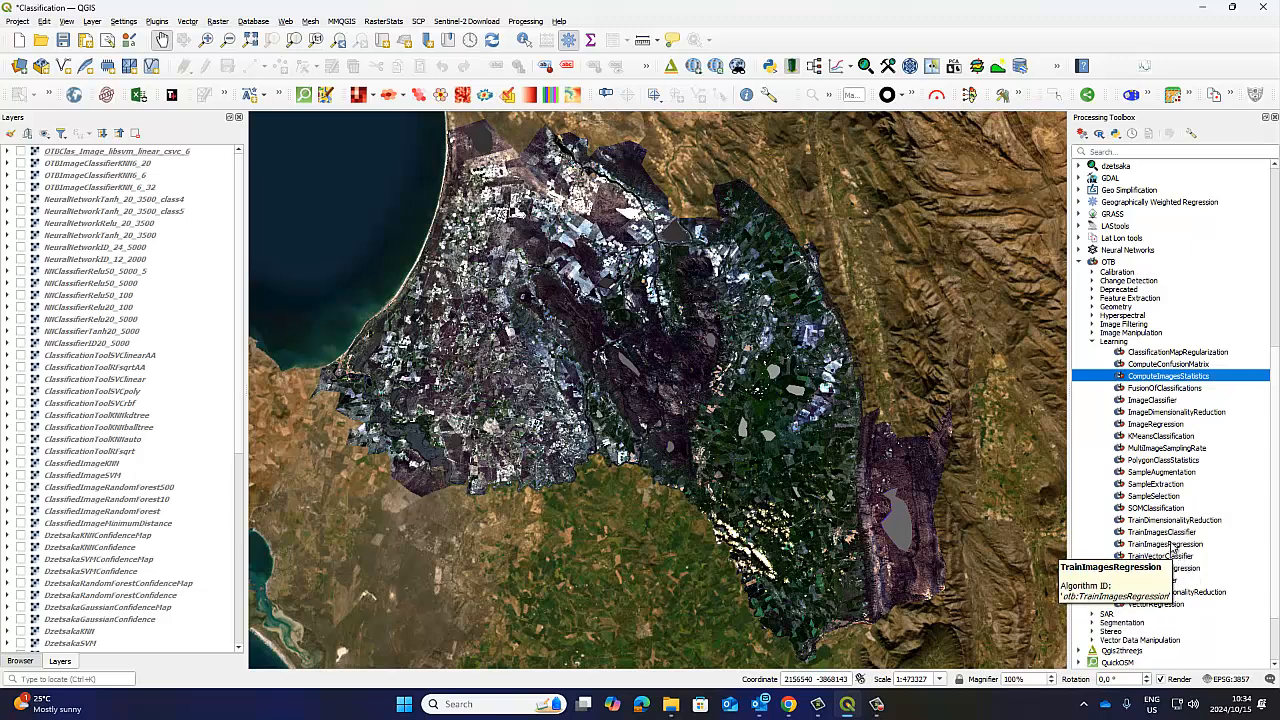
double_click(1152, 544)
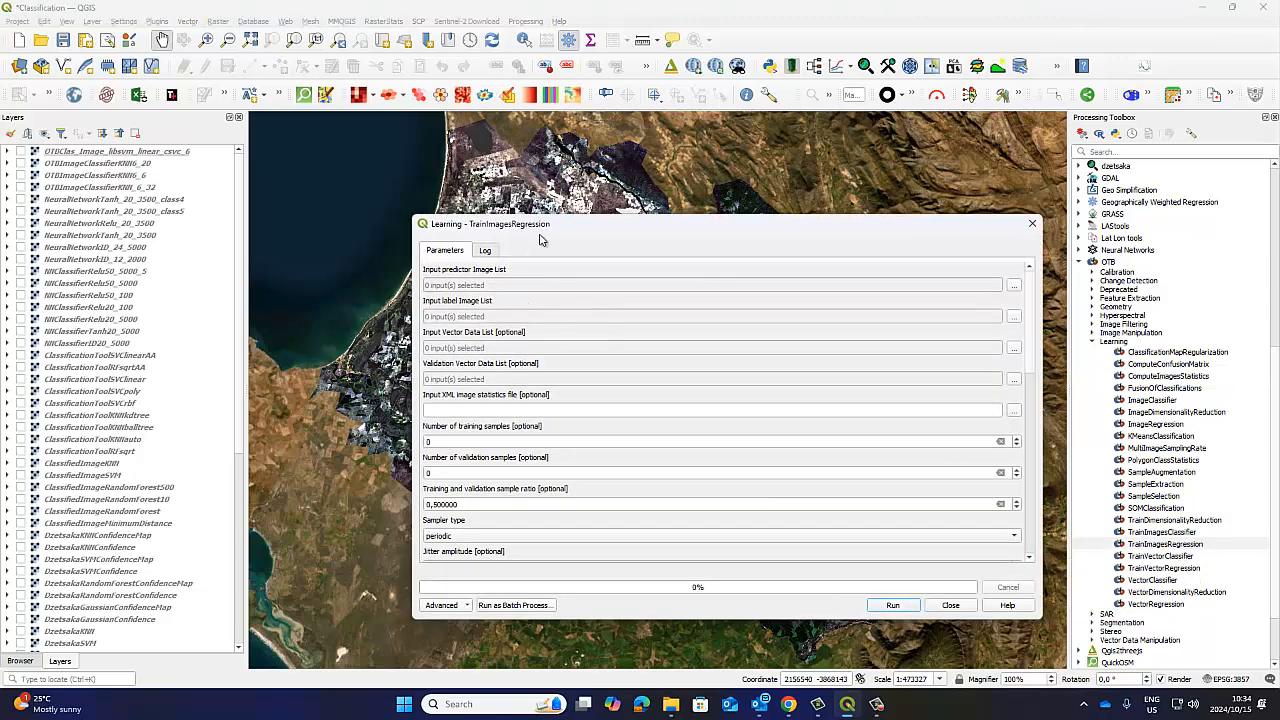
left_click_drag(541, 226, 457, 175)
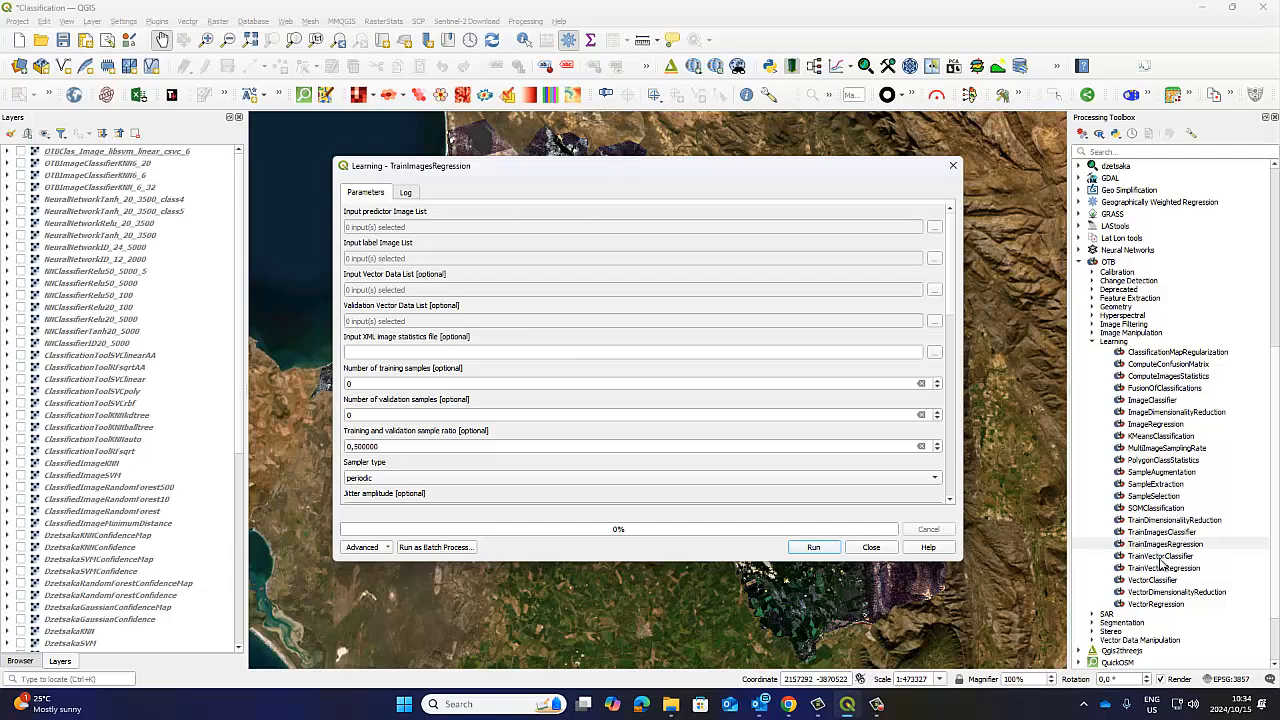
double_click(1150, 401)
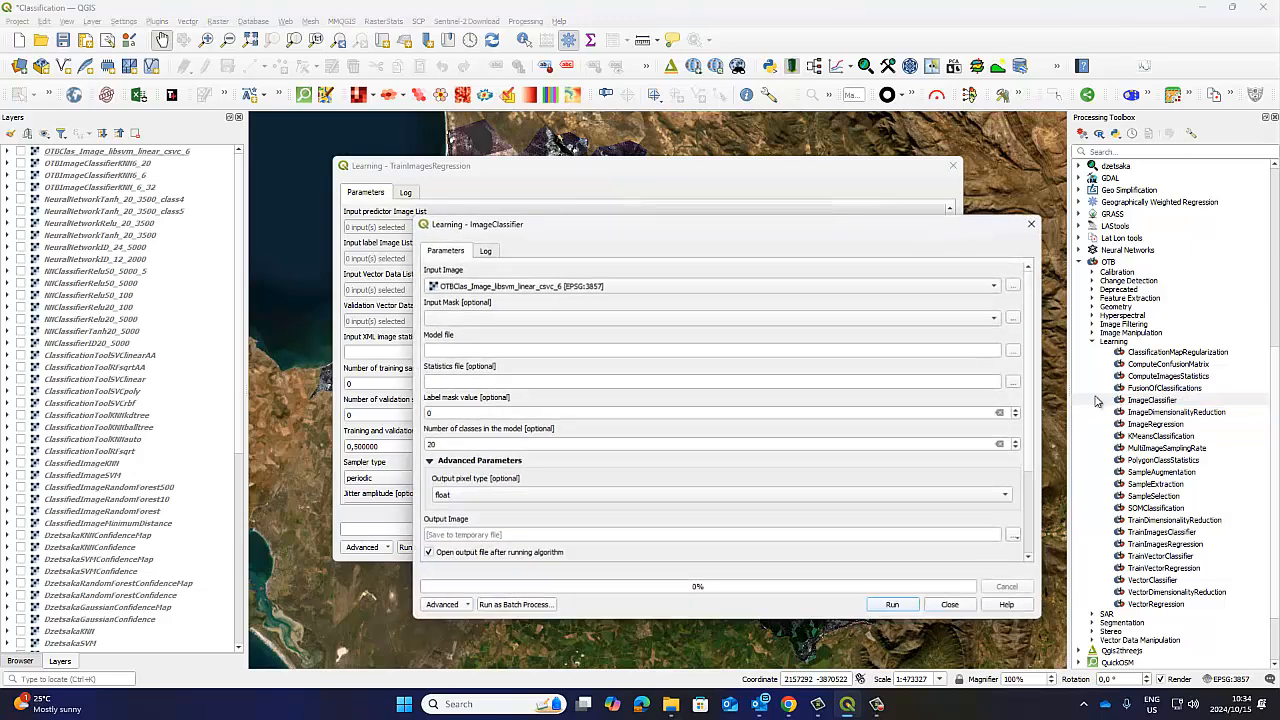
left_click_drag(572, 232, 860, 233)
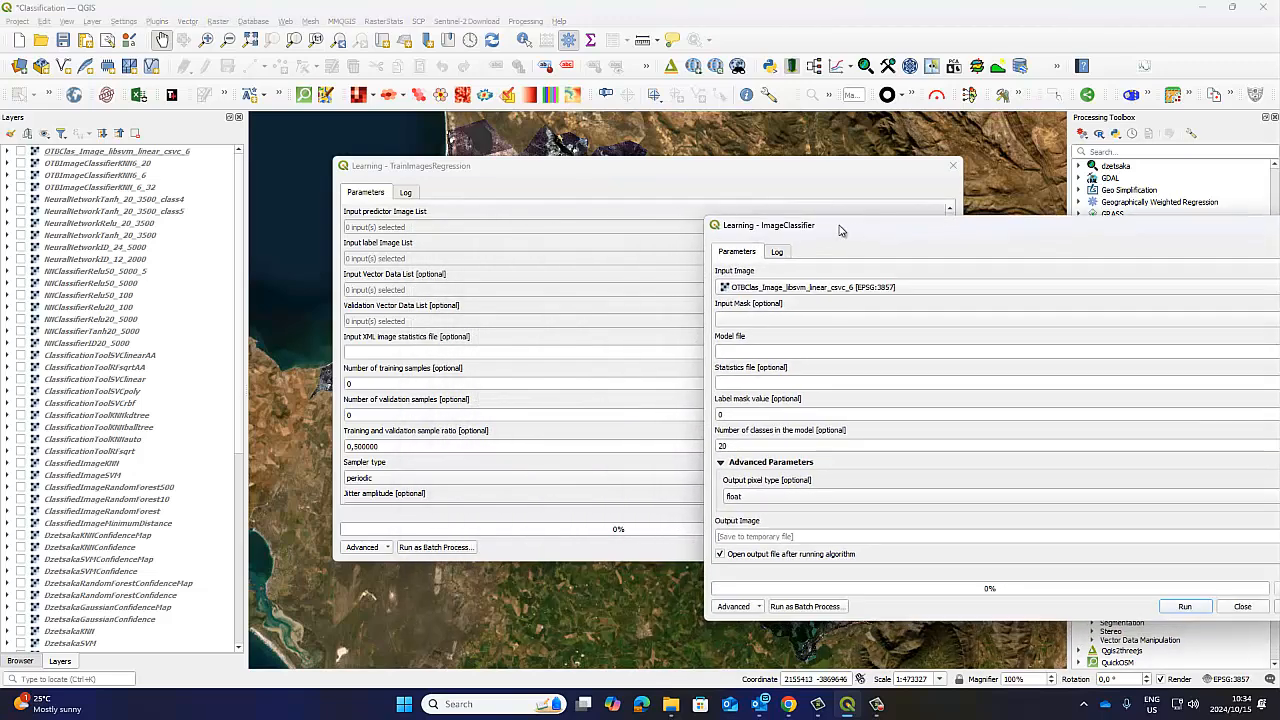
left_click_drag(550, 169, 282, 199)
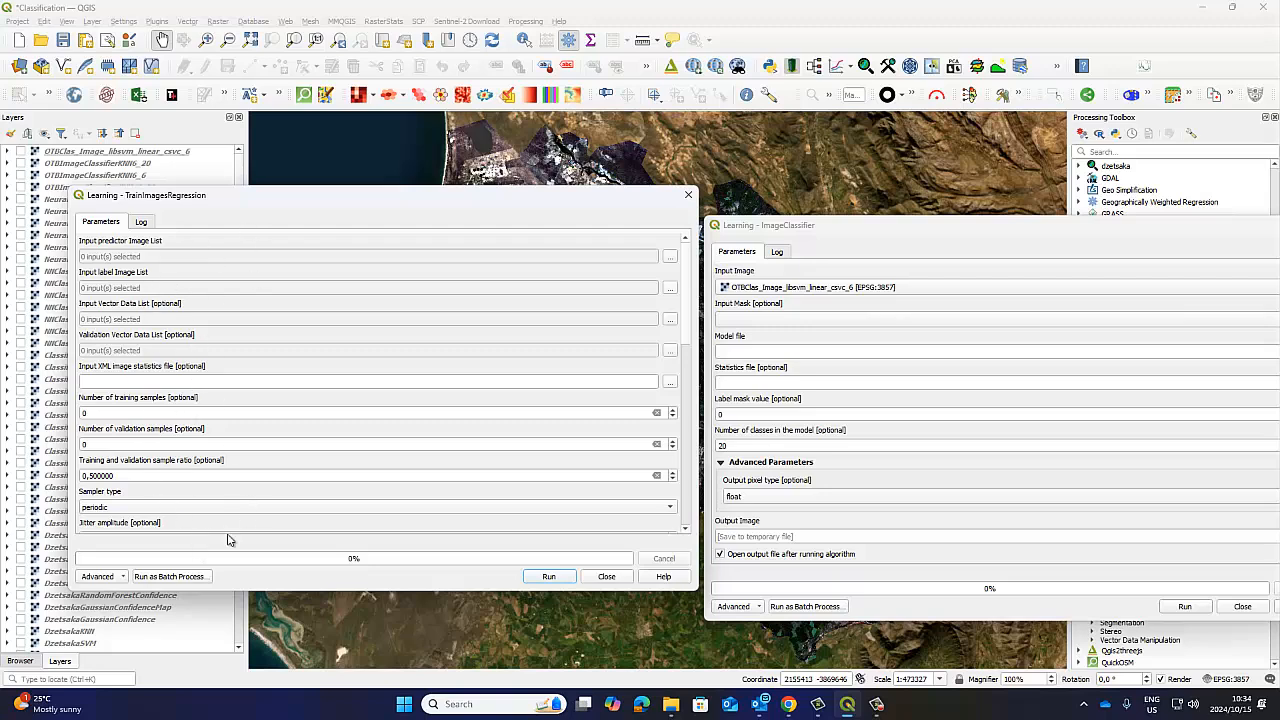
left_click(688, 195)
left_click_drag(789, 232, 502, 204)
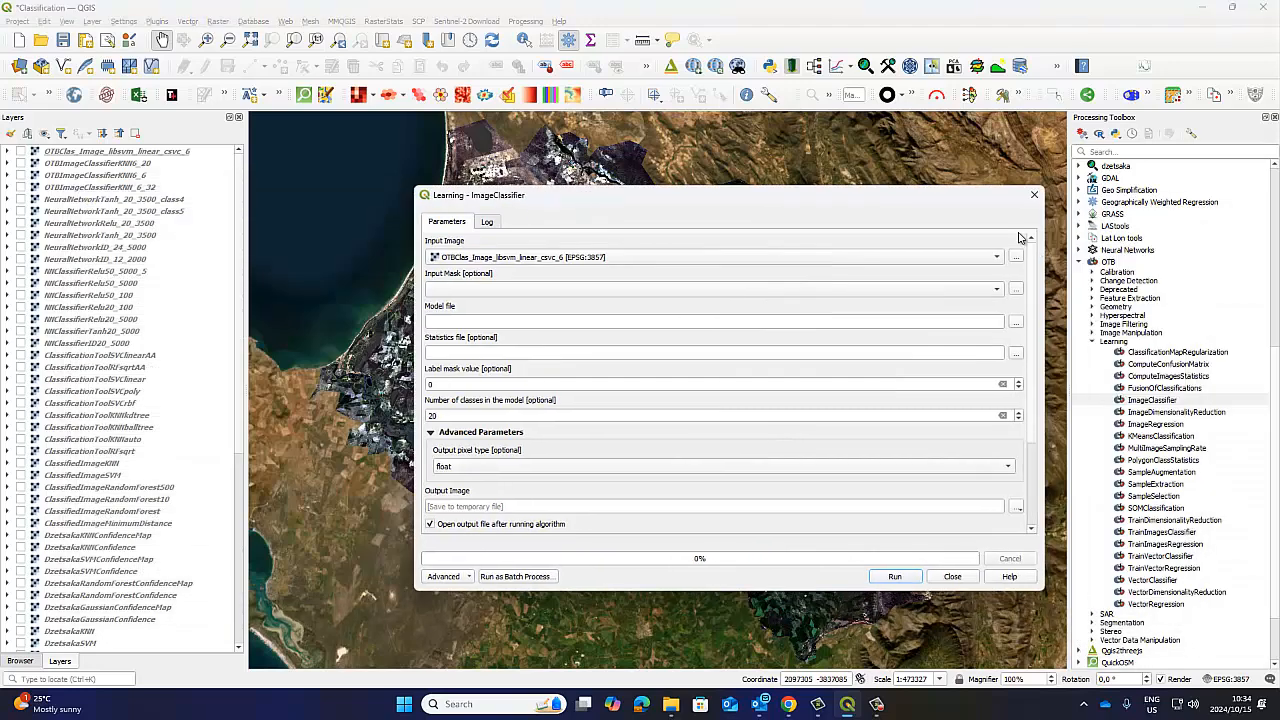
left_click(1034, 194)
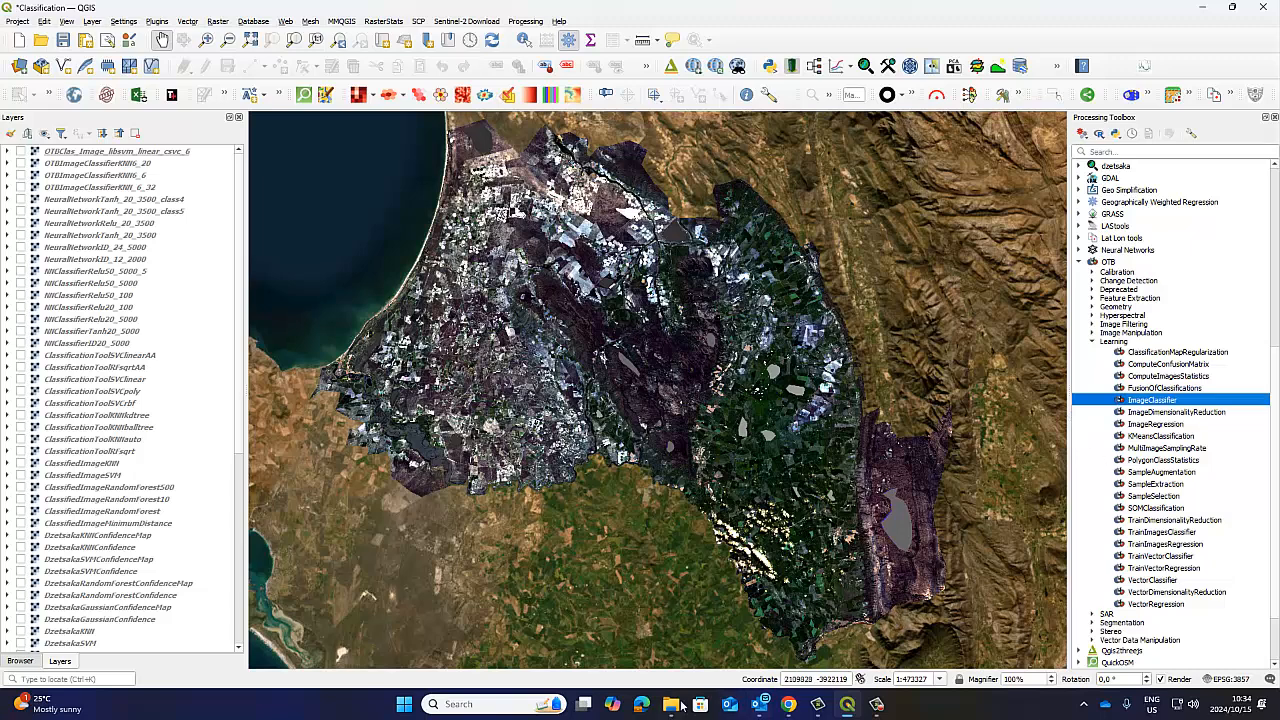
Switch to File Explorer and open the Classification workbook from the Image Classification folder in Excel.
left_click(132, 154)
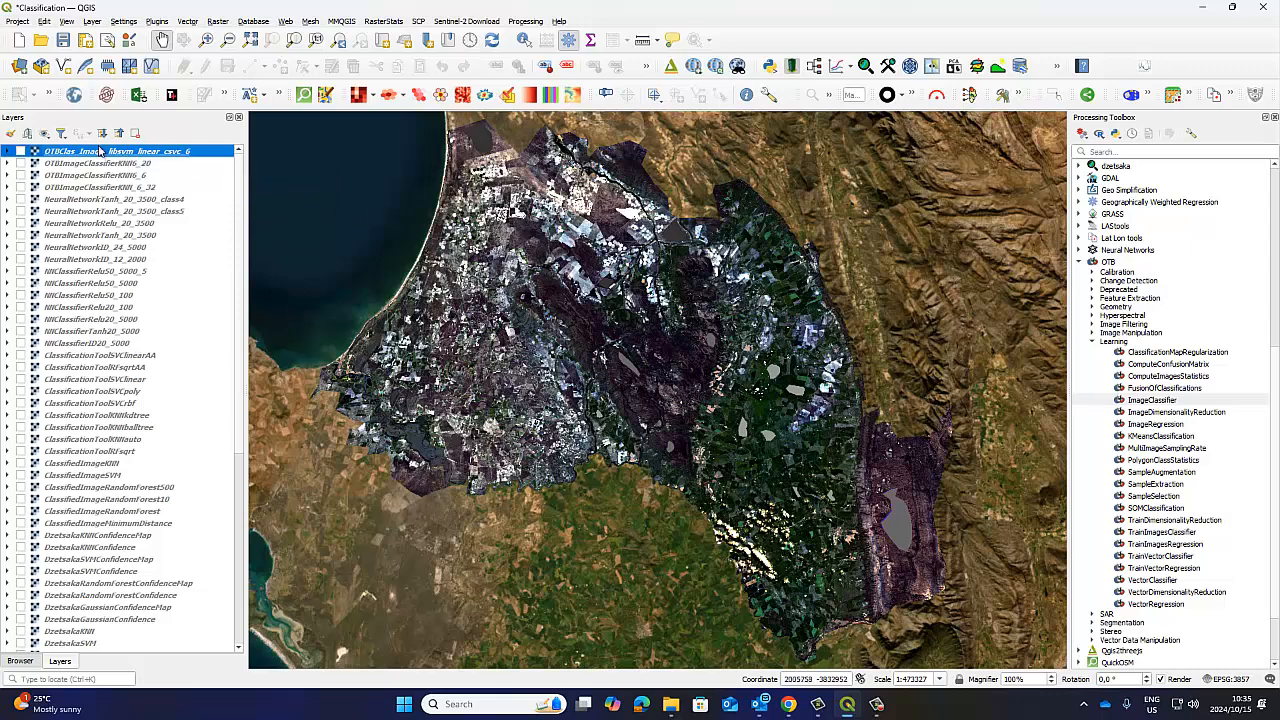
left_click(670, 704)
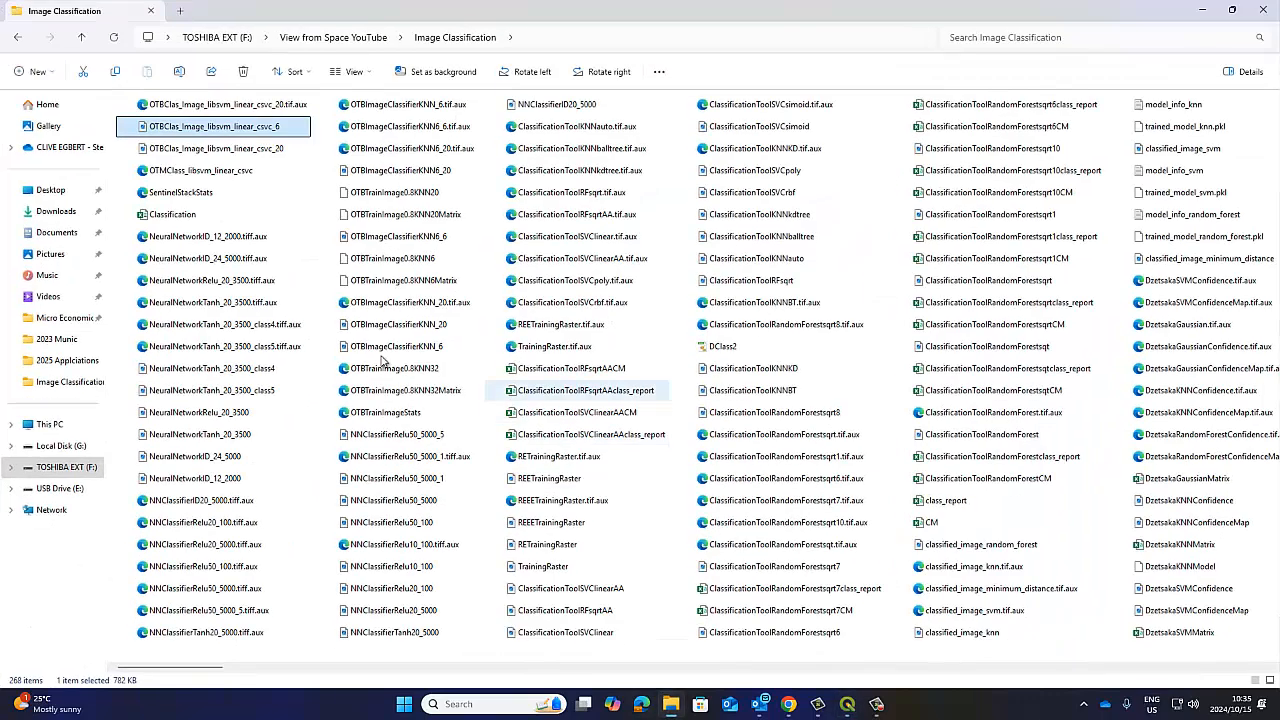
left_click(182, 216)
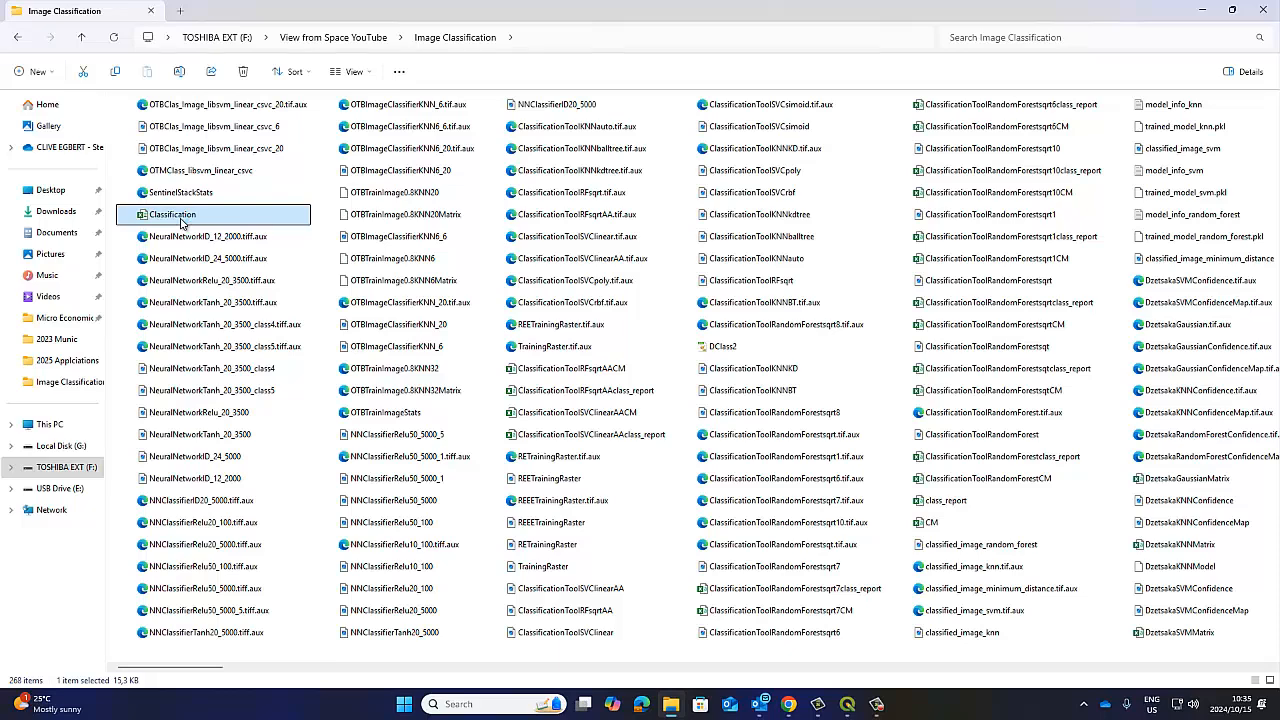
double_click(181, 221)
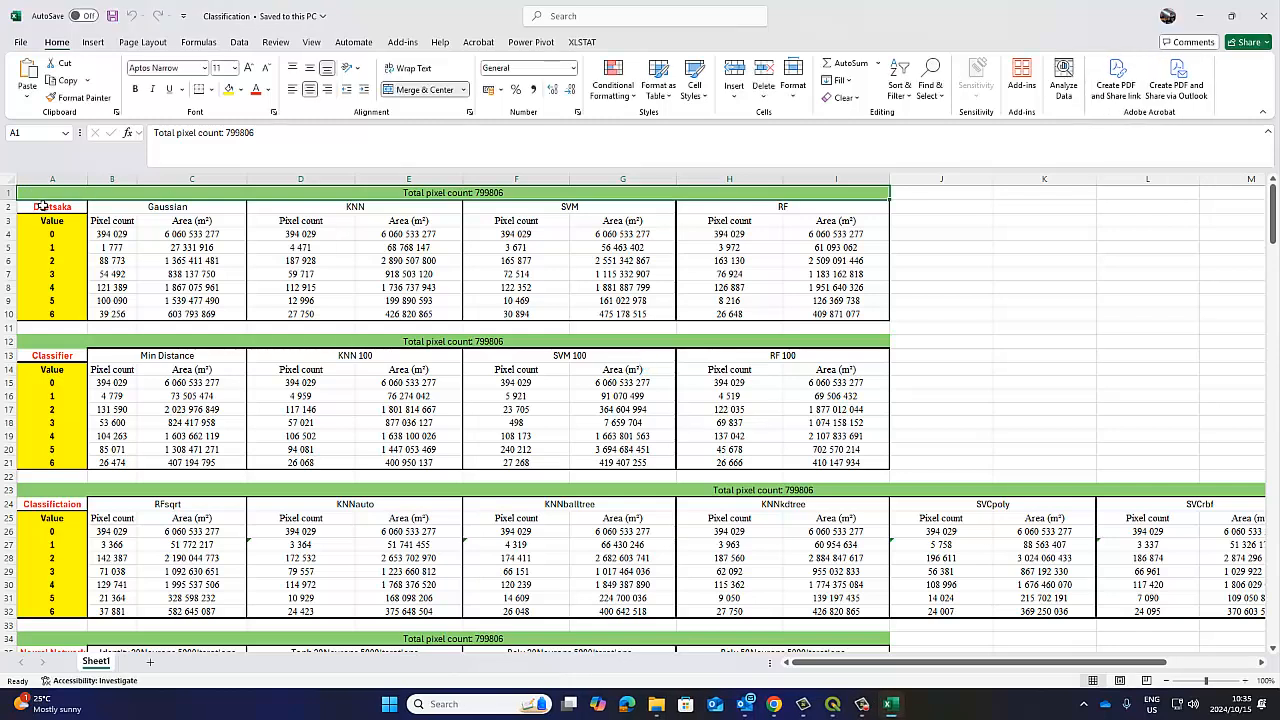
Review the pixel count and area tables for the Dzetsaka, Classifier and Classifictaion methods, across to the SVClinear columns.
left_click(43, 206)
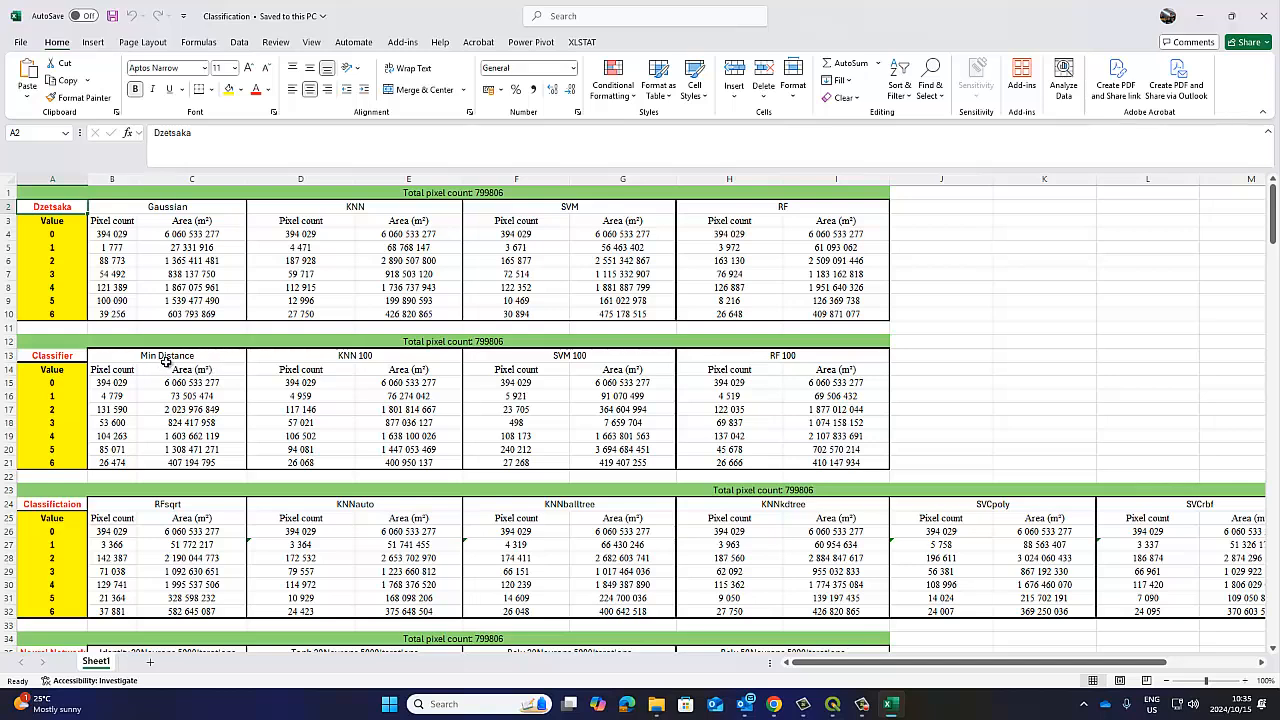
left_click(73, 355)
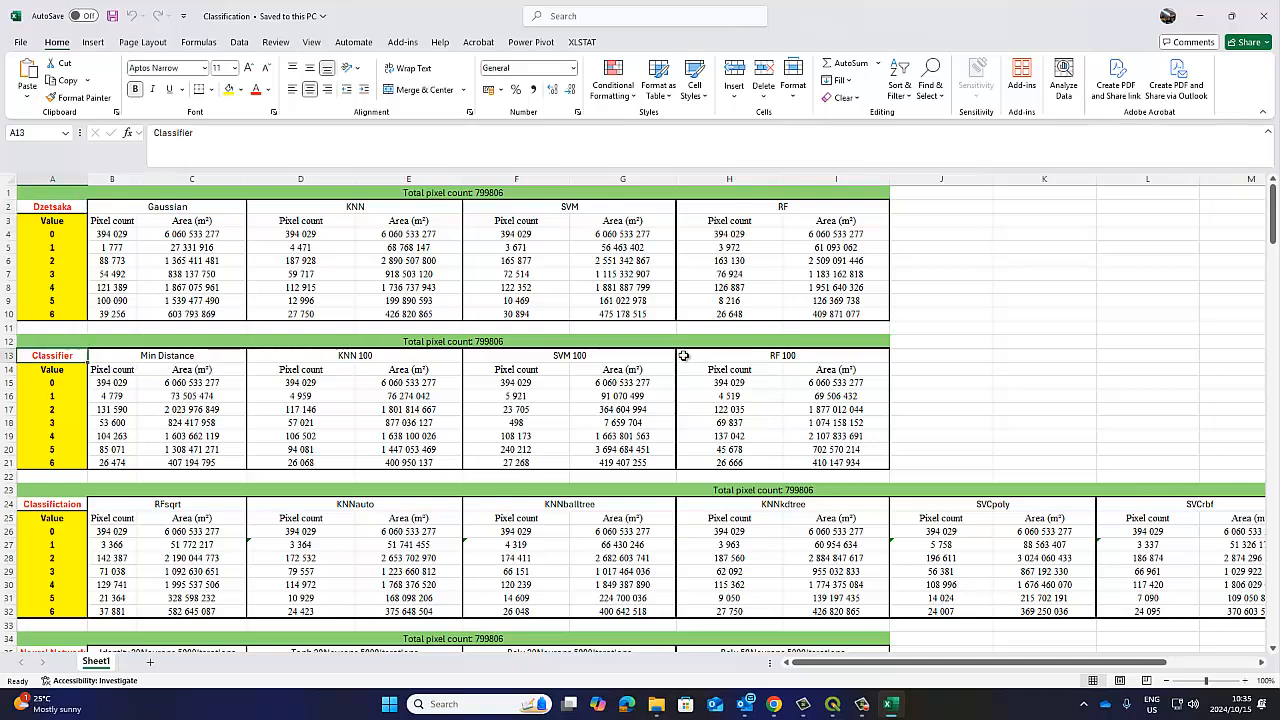
scroll(683, 355, "down", 1)
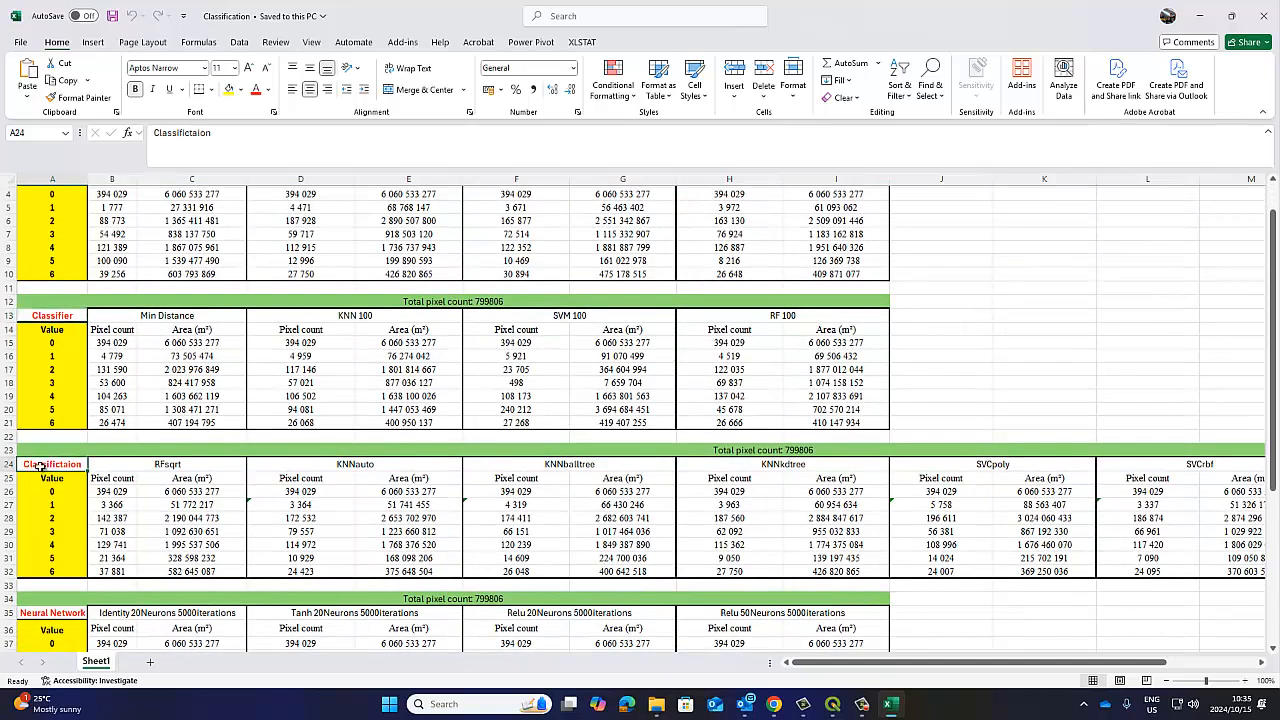
left_click(137, 465)
left_click(315, 462)
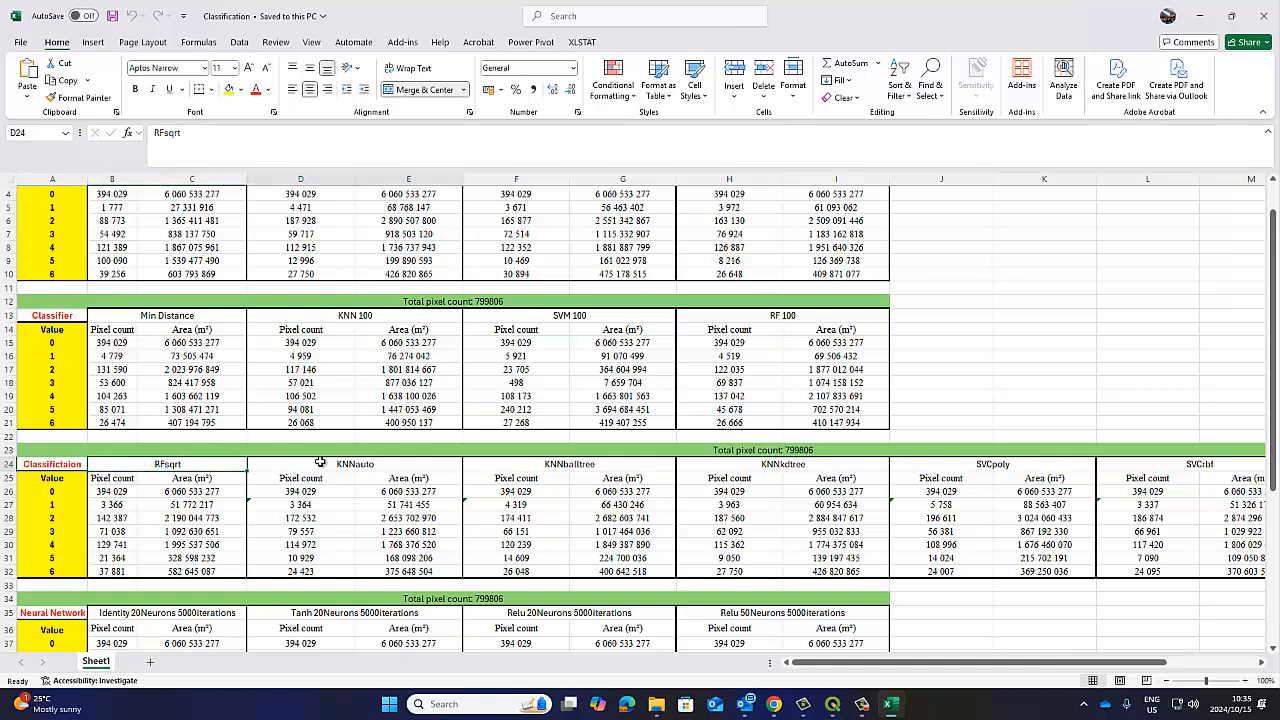
left_click(528, 464)
left_click(772, 465)
left_click(992, 466)
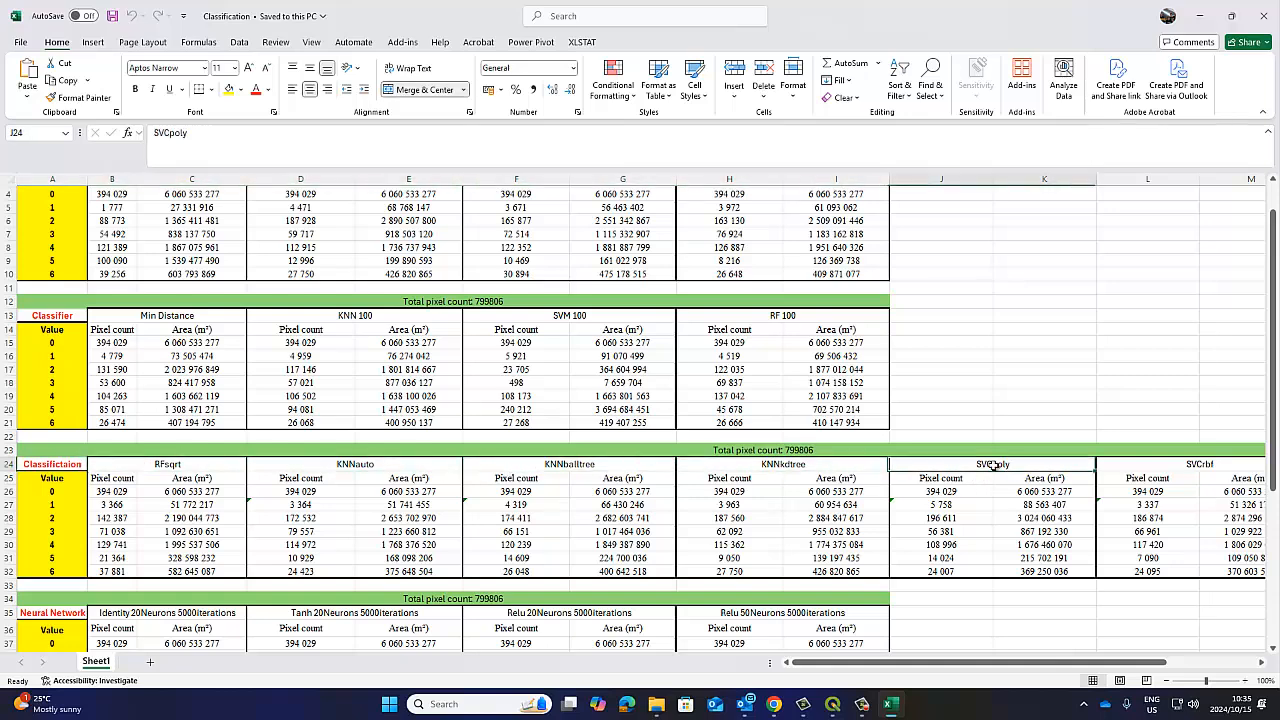
left_click(1192, 466)
left_click_drag(1160, 665, 1250, 665)
left_click(1130, 465)
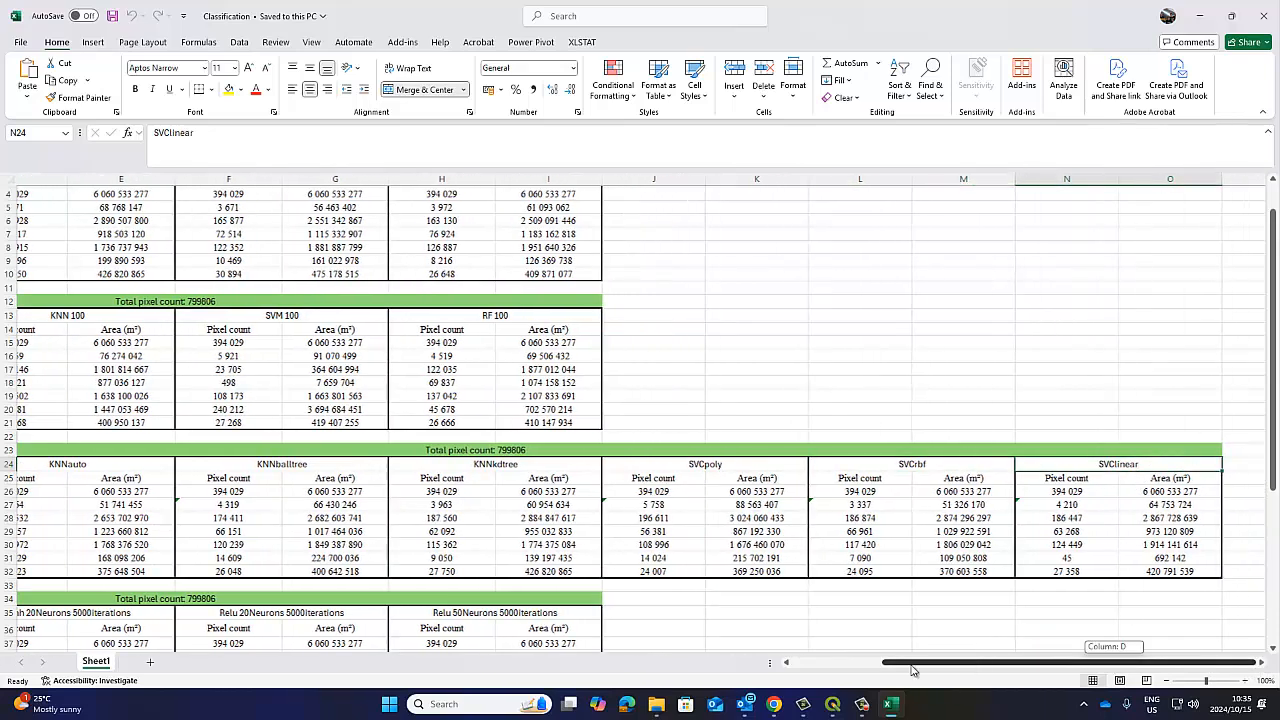
Examine the Neural Network and OTB tables further down the sheet and compare them with the tables of the earlier methods.
left_click_drag(1115, 663, 260, 505)
scroll(258, 495, "down", 3)
left_click(143, 494)
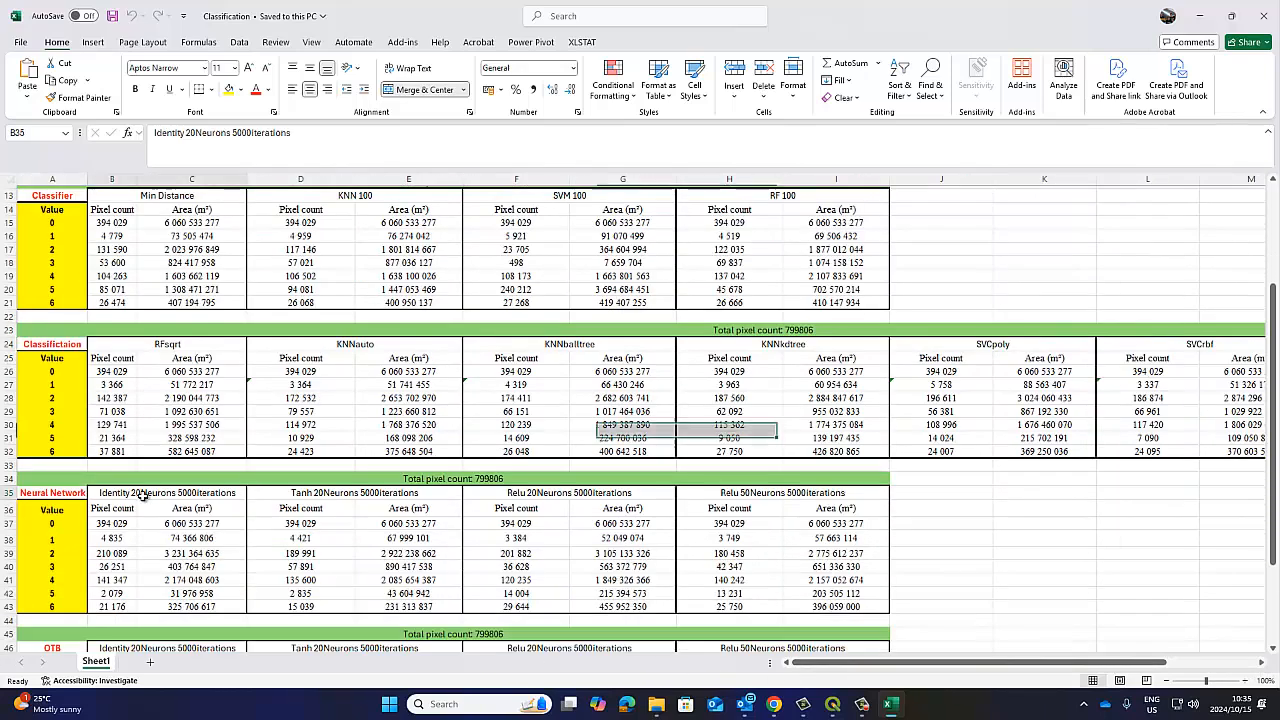
scroll(458, 477, "down", 4)
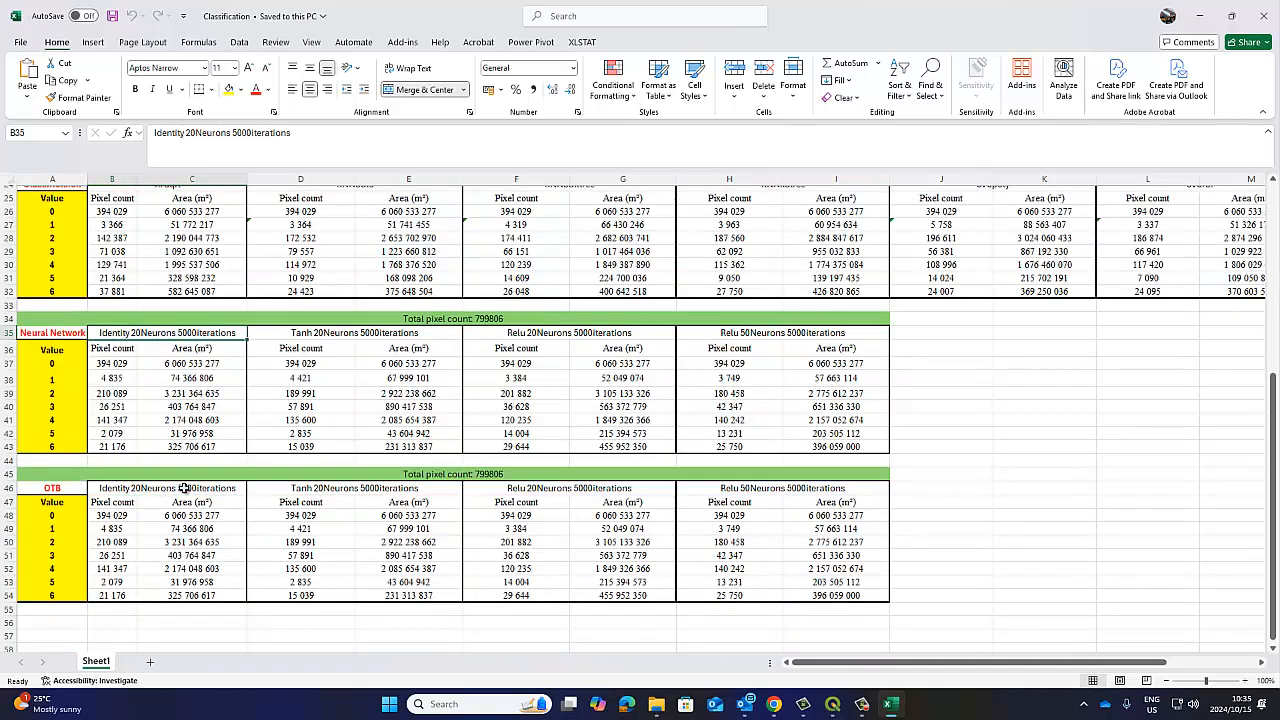
left_click(368, 500)
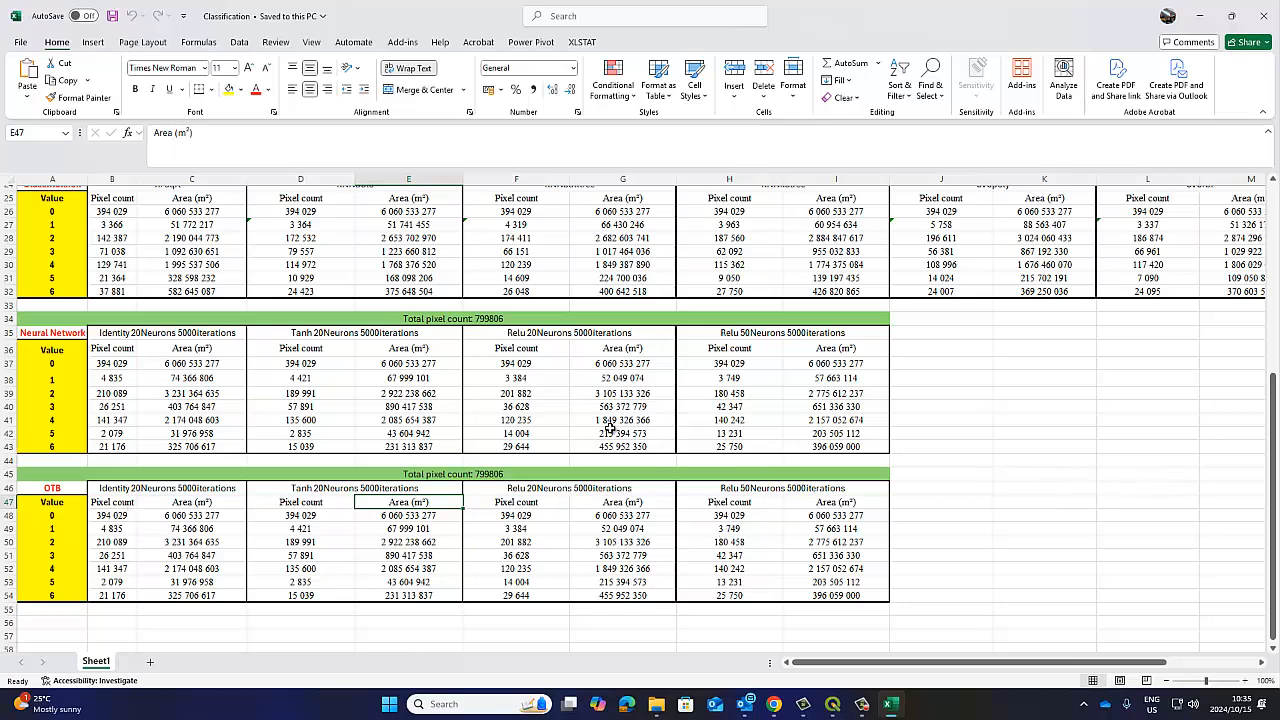
scroll(585, 432, "up", 8)
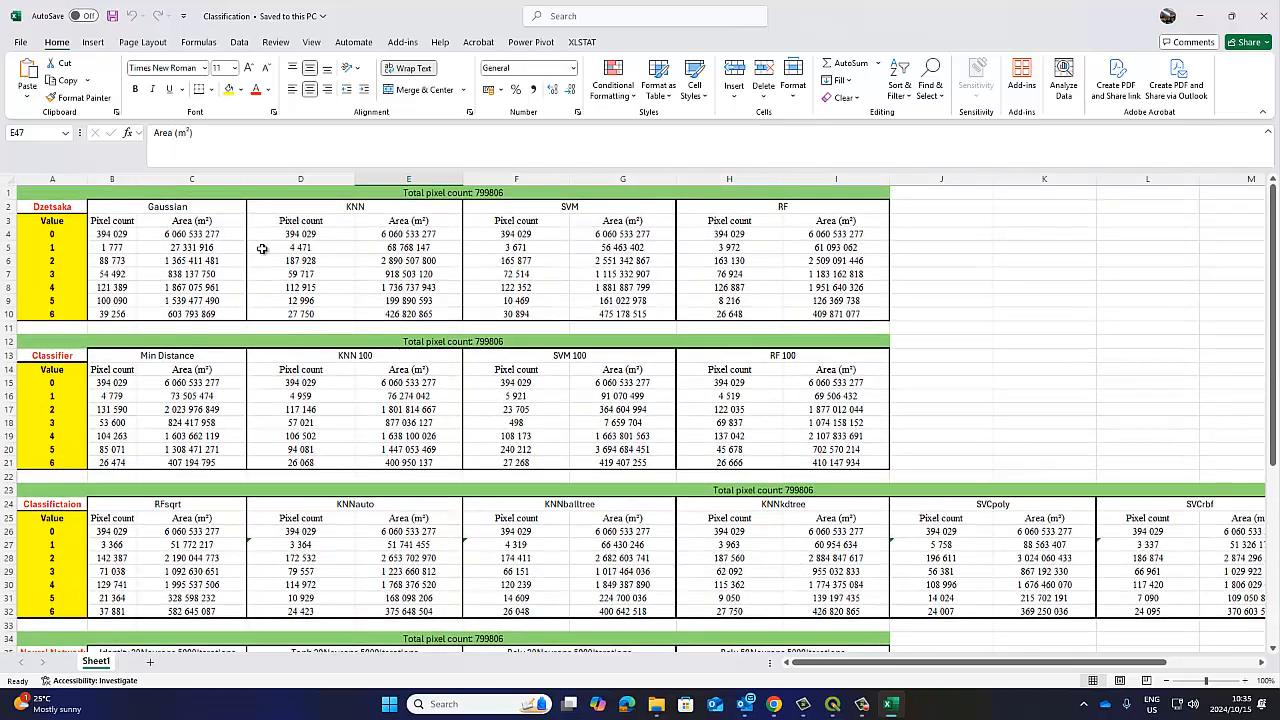
scroll(369, 427, "down", 11)
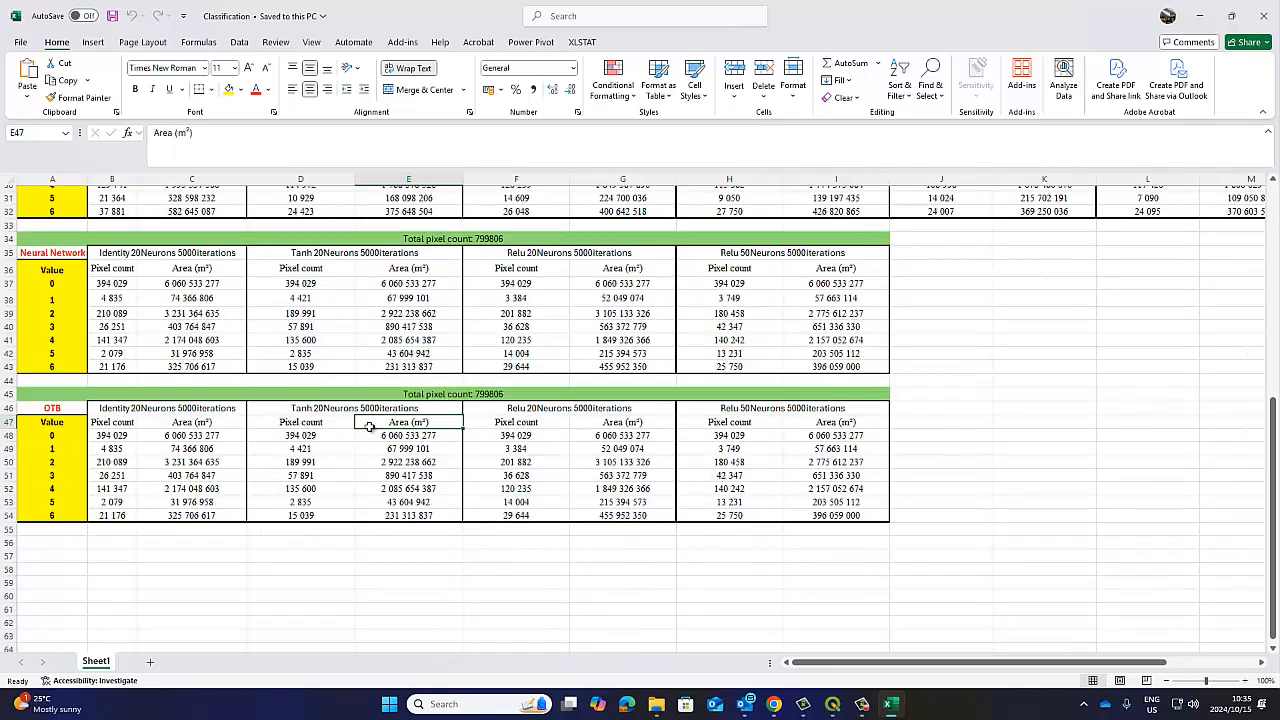
left_click(52, 372)
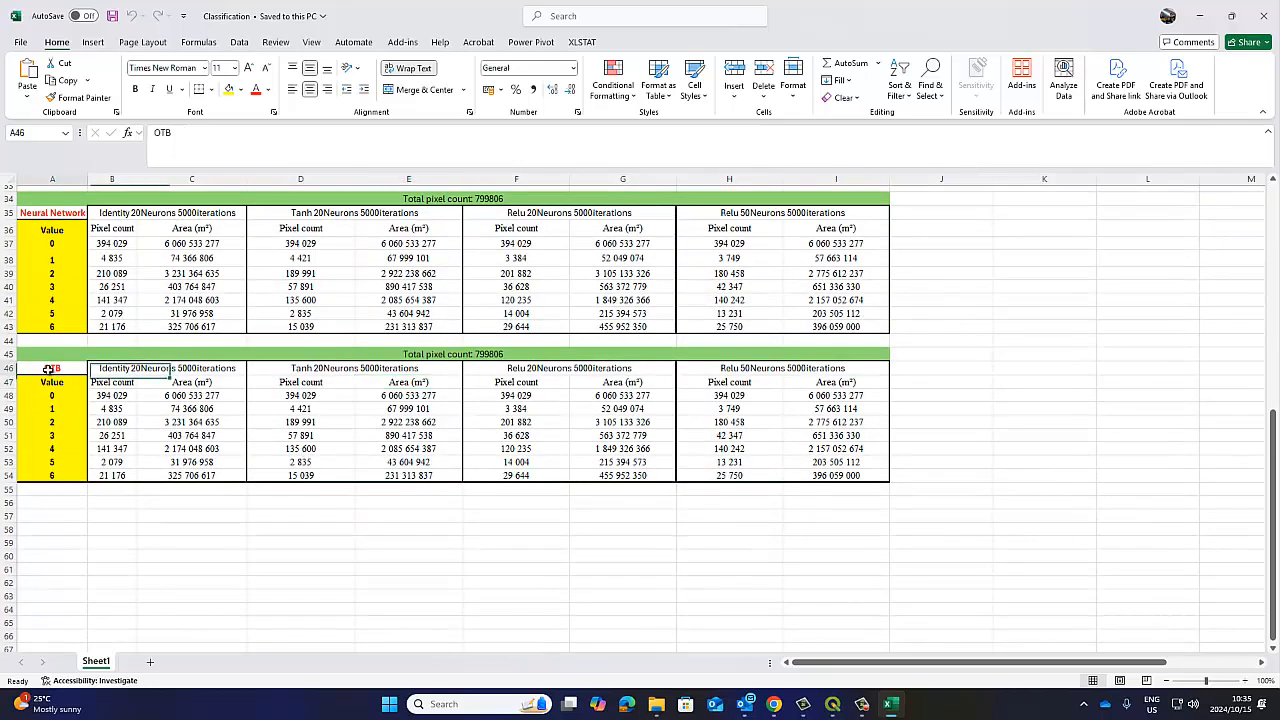
scroll(362, 567, "up", 6)
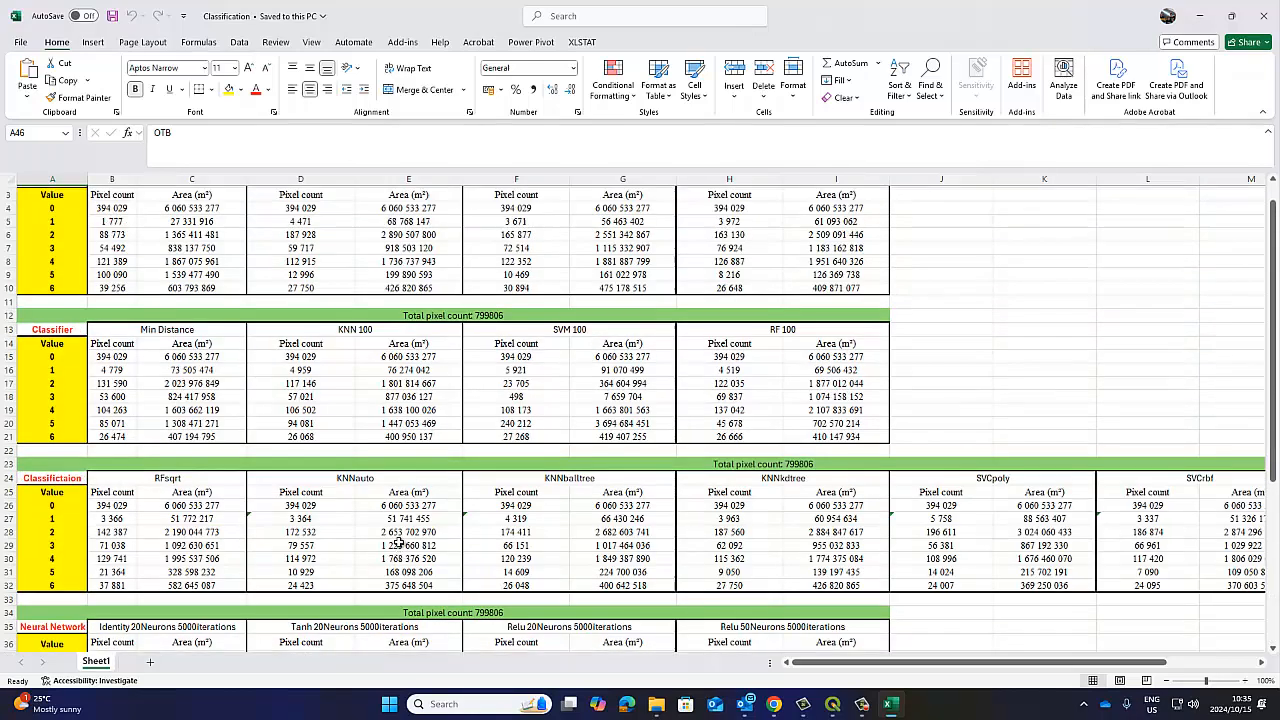
scroll(393, 530, "down", 5)
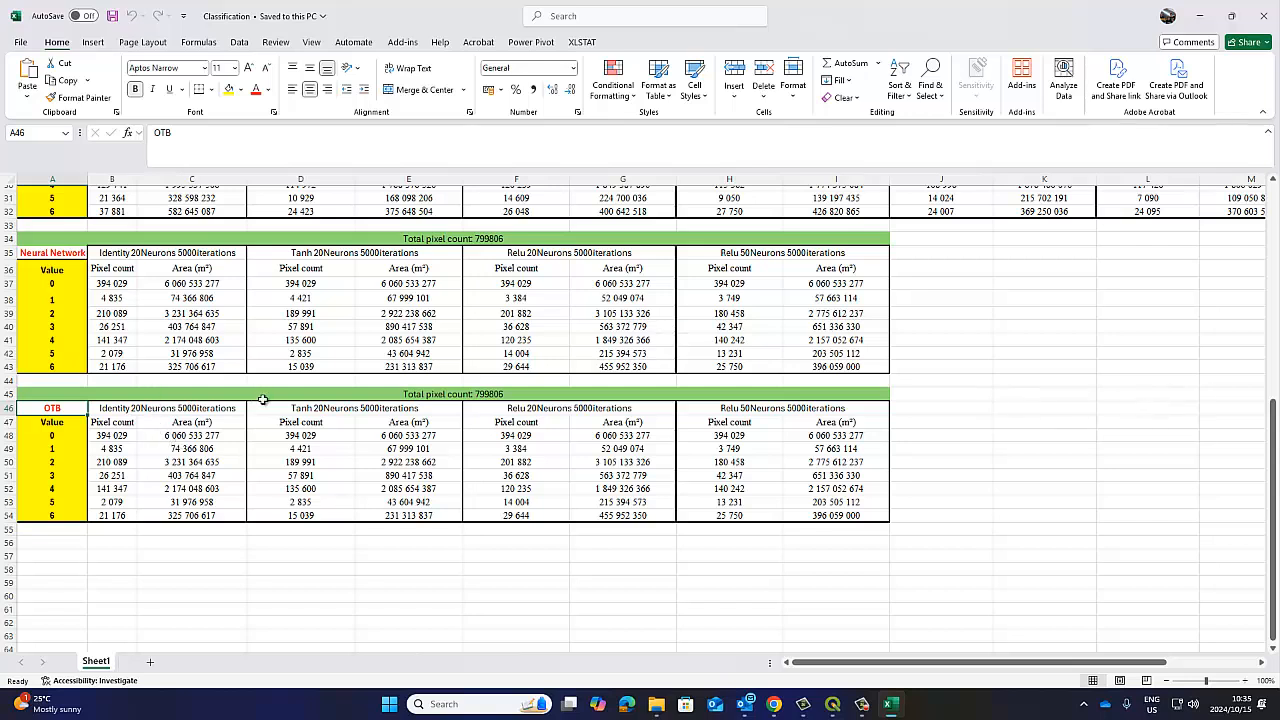
left_click(302, 409)
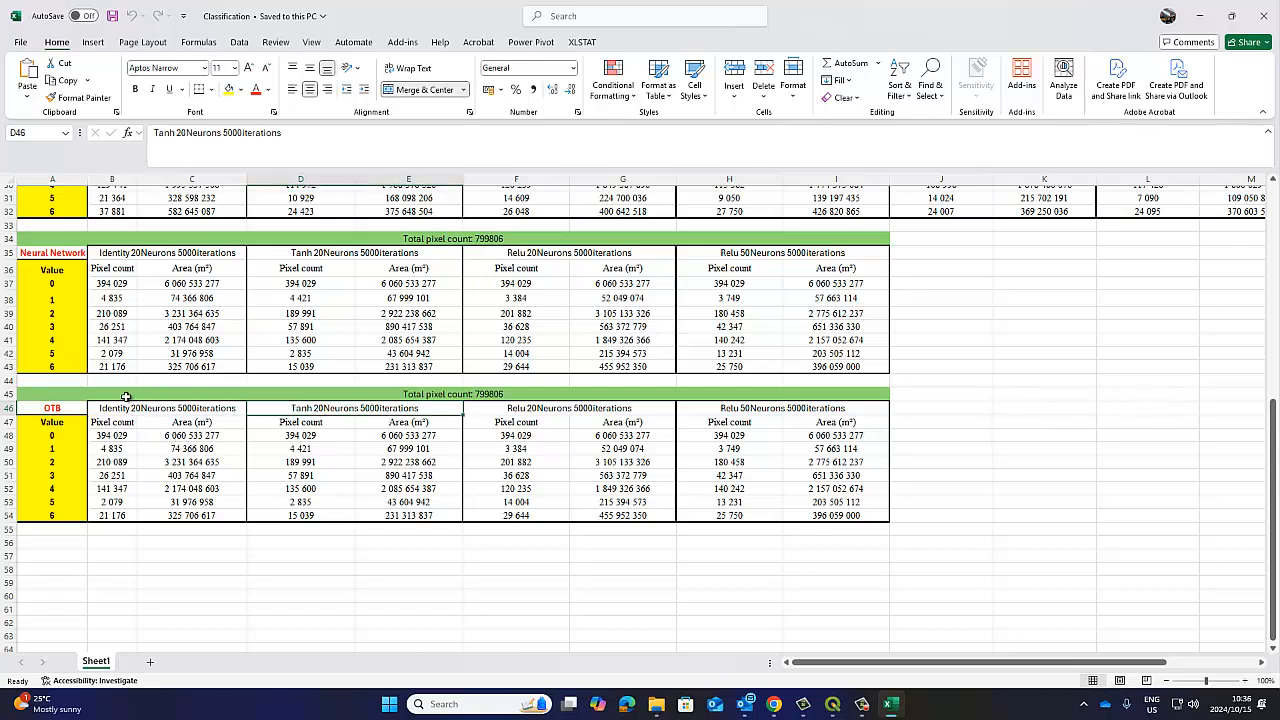
Switch to QGIS and reopen OTB's ImageClassifier dialog to inspect the number of classes in the model.
left_click(832, 704)
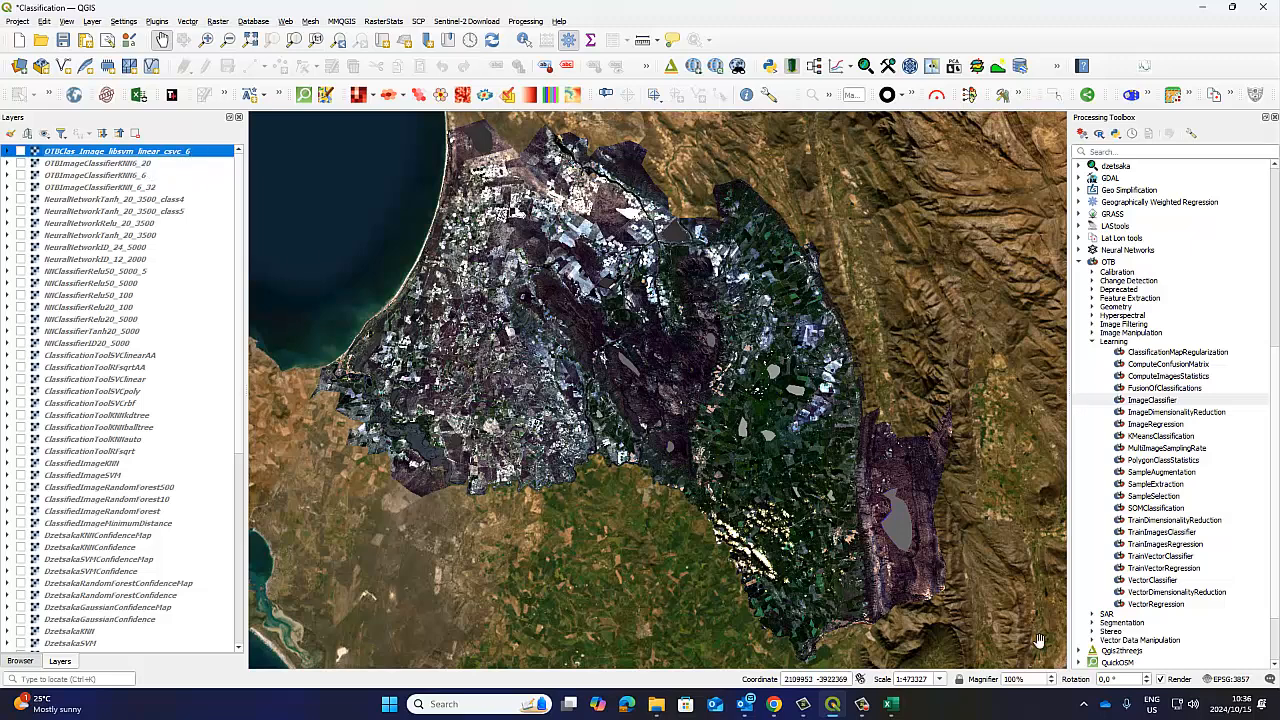
double_click(1152, 401)
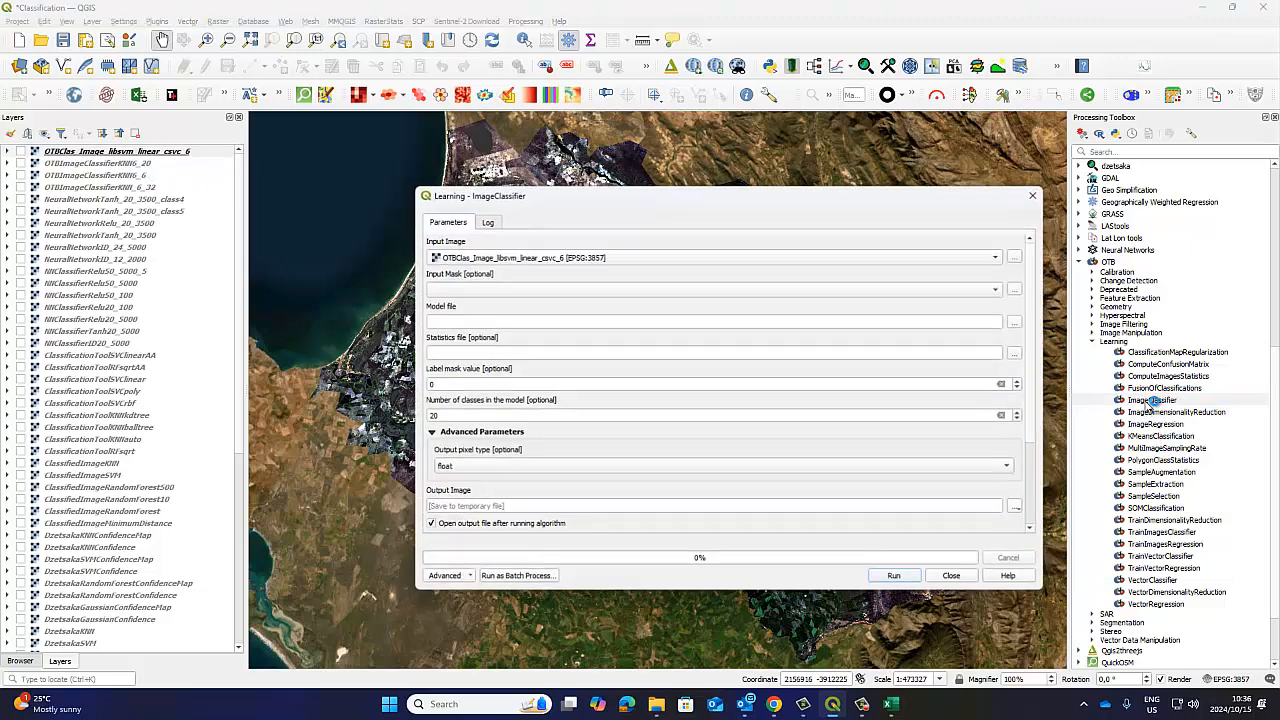
double_click(452, 413)
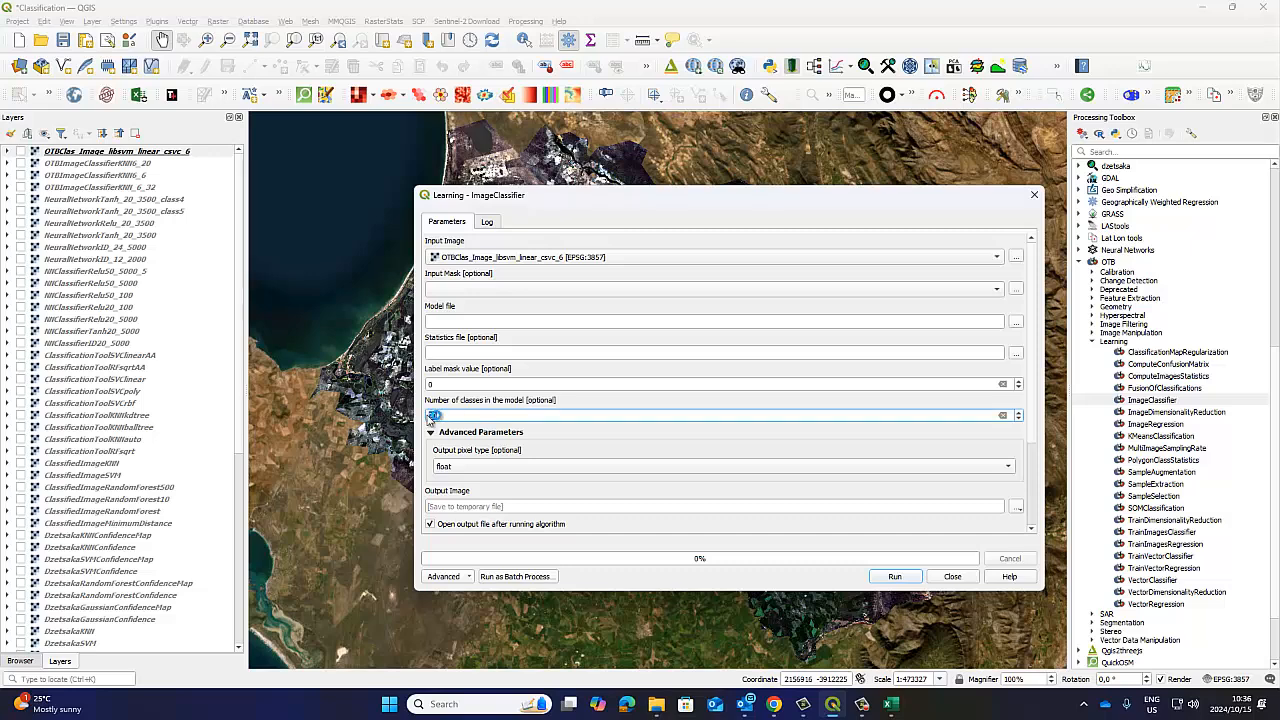
left_click(559, 401)
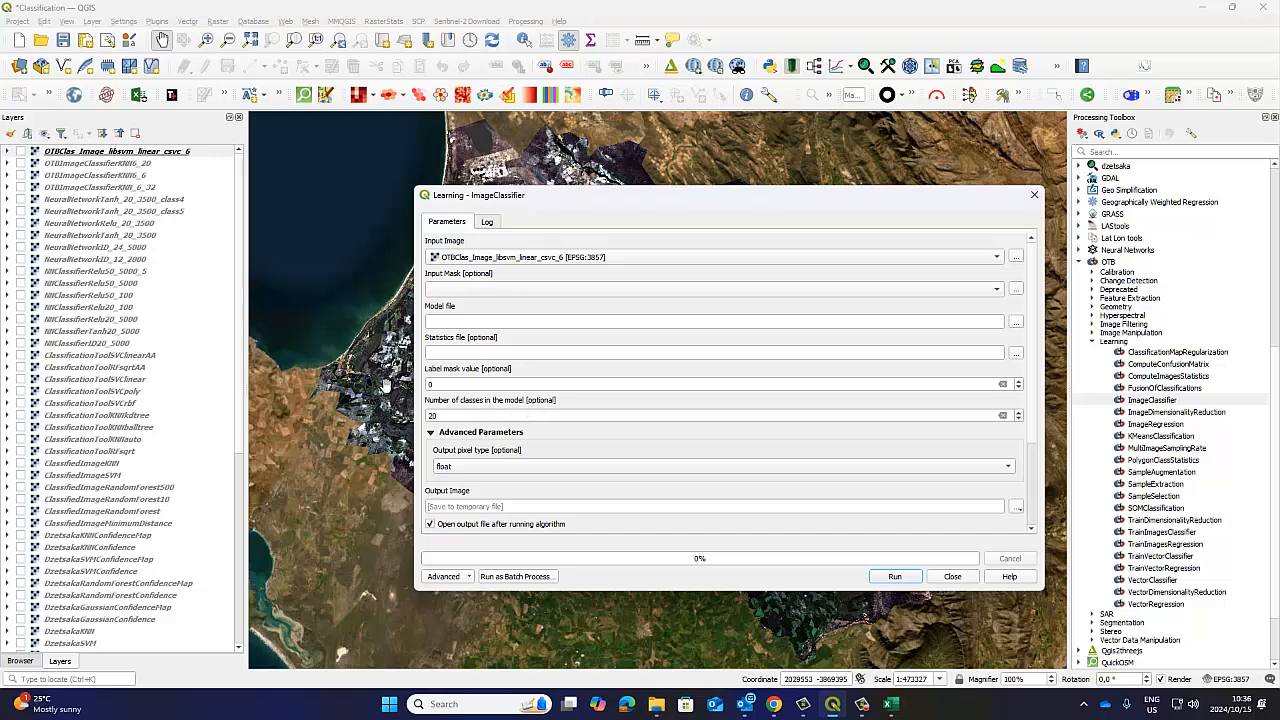
Close the ImageClassifier dialog and turn on the OTBClas_Image_libsvm_linear_csvc_6 layer in the map.
left_click(439, 415)
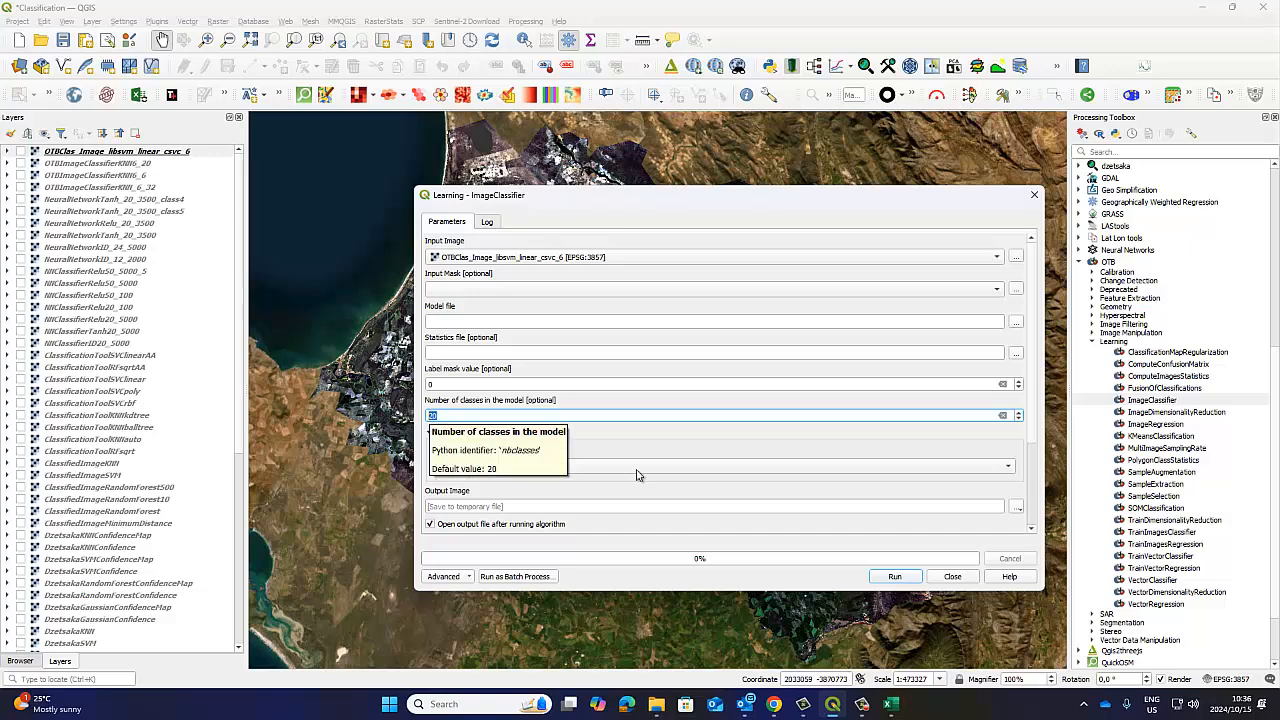
left_click(952, 576)
left_click(172, 157)
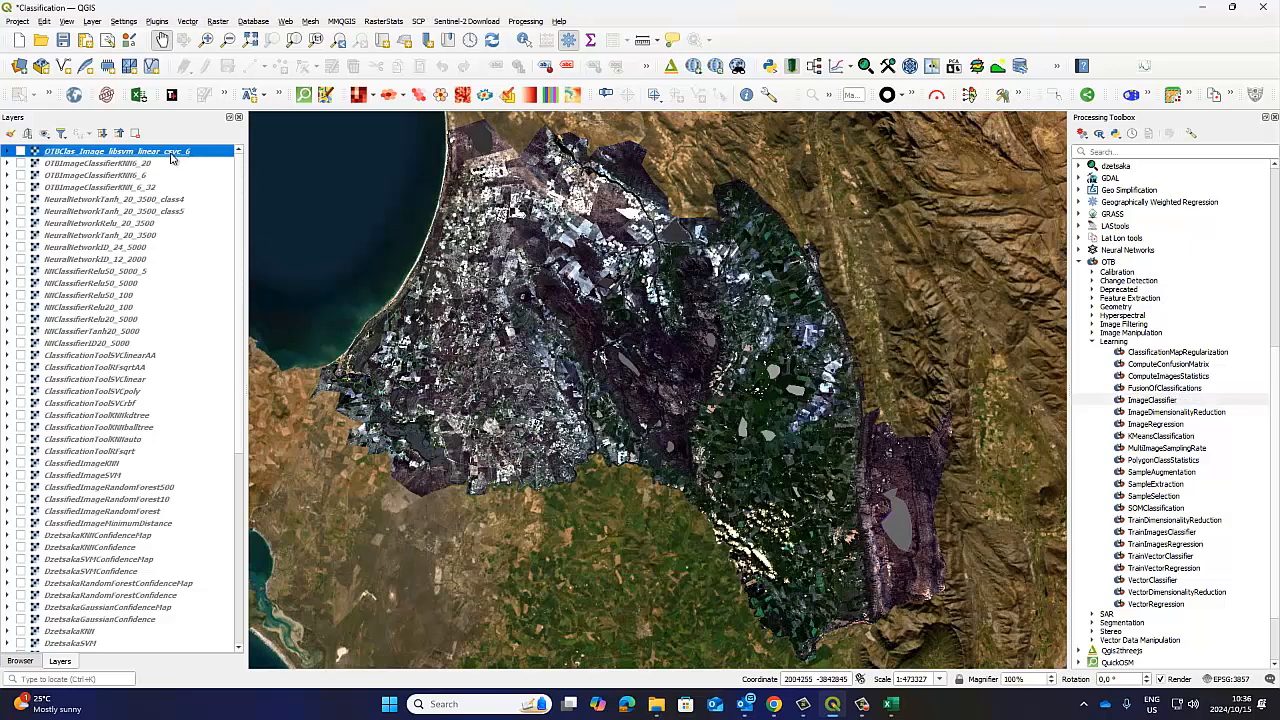
left_click(19, 151)
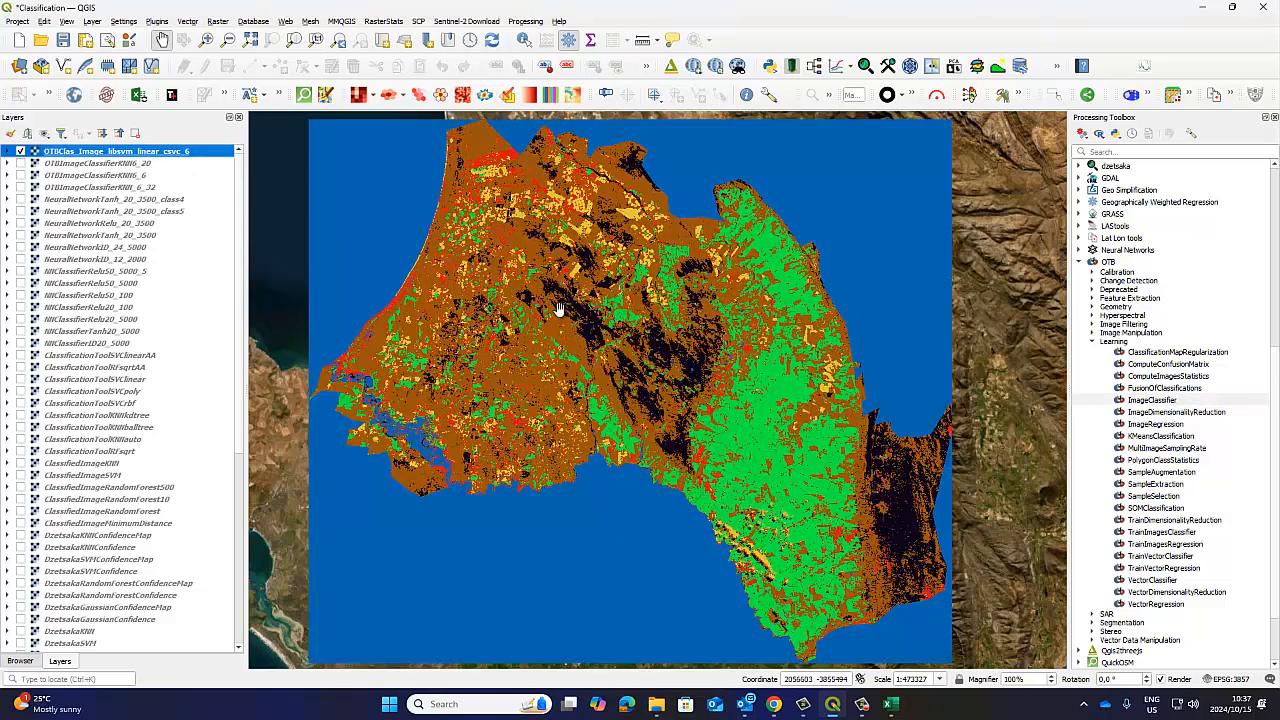
Find the Raster layer unique values report tool and run it on band 1 of OTBClas_Image_libsvm_linear_csvc_6.
left_click(1095, 153)
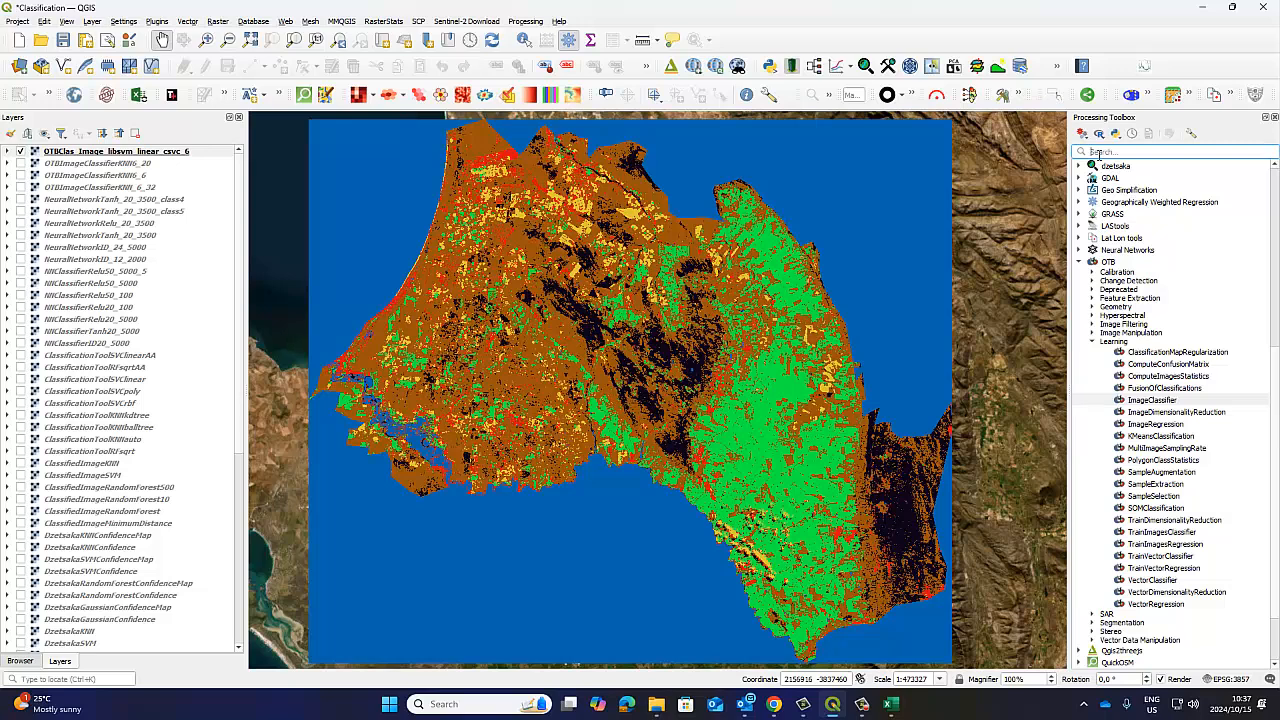
type("uniques")
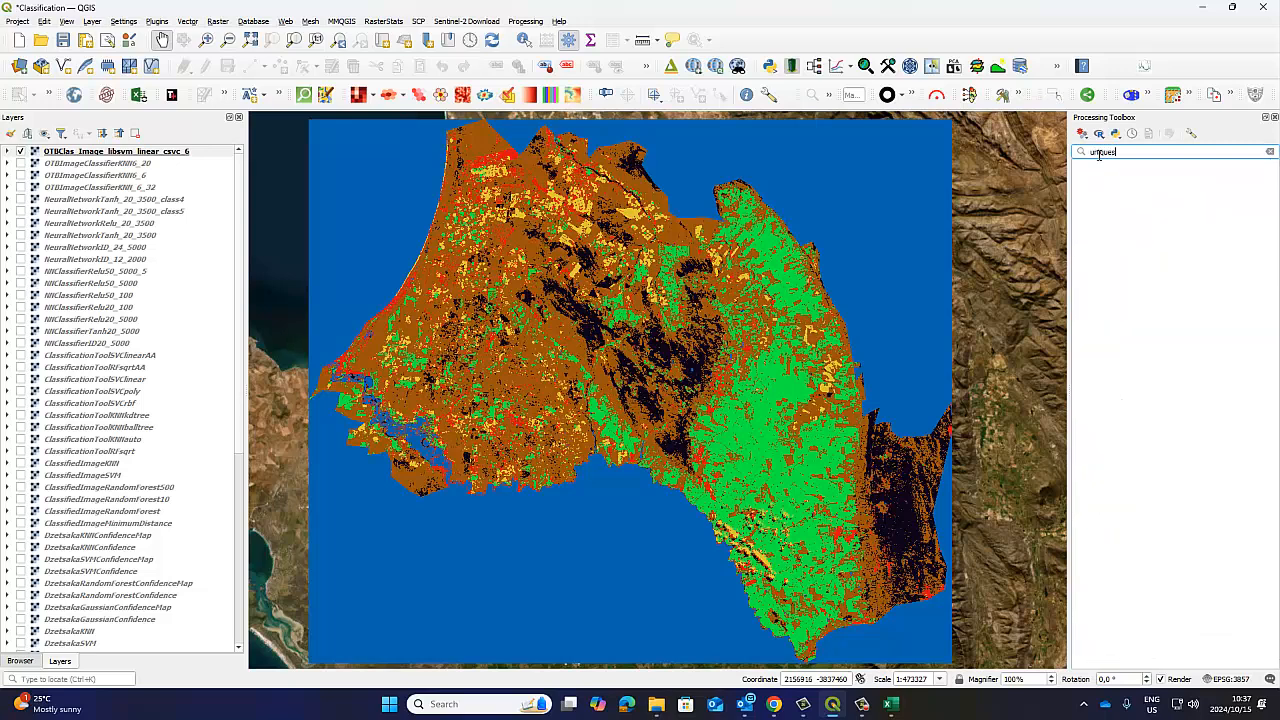
key("BackSpace")
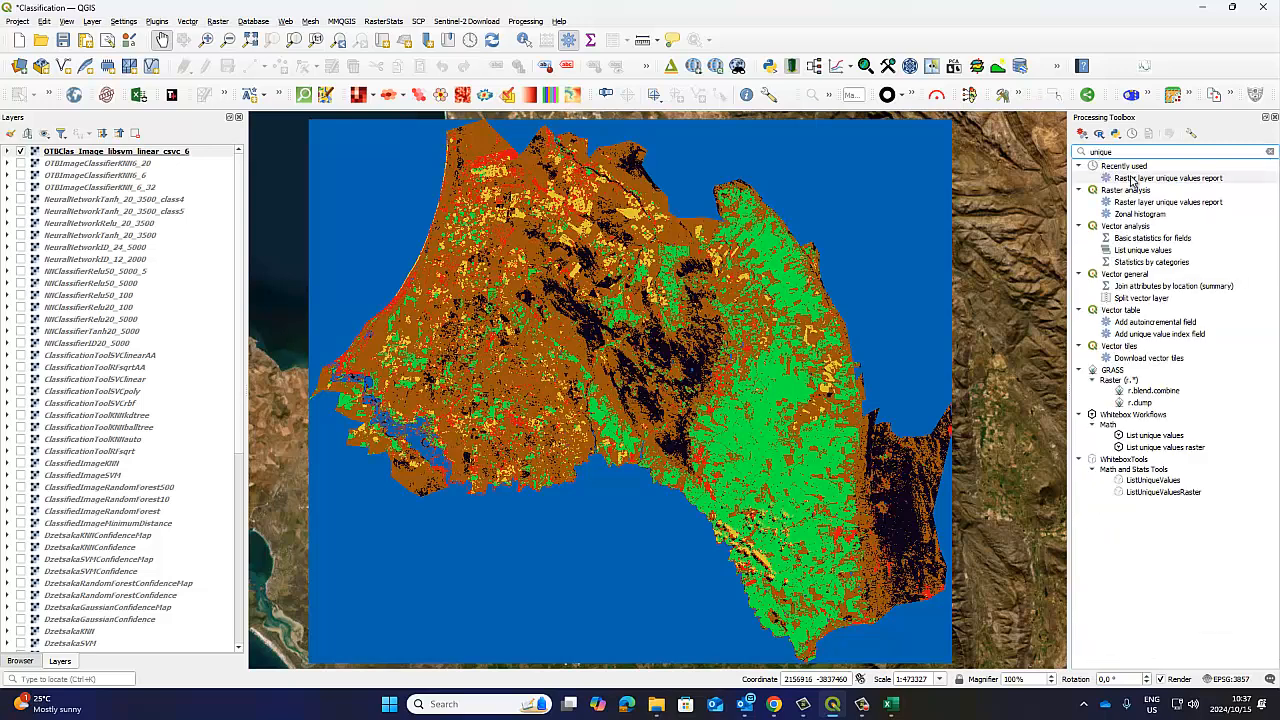
double_click(1133, 178)
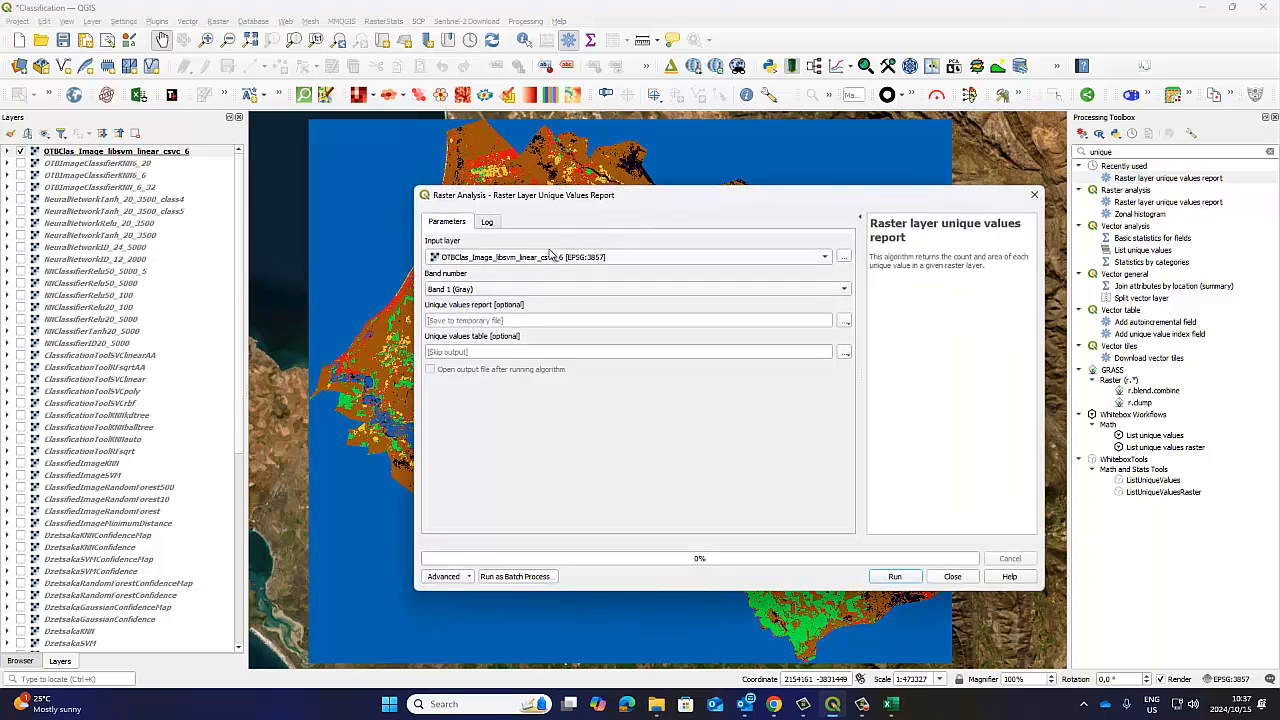
left_click(895, 576)
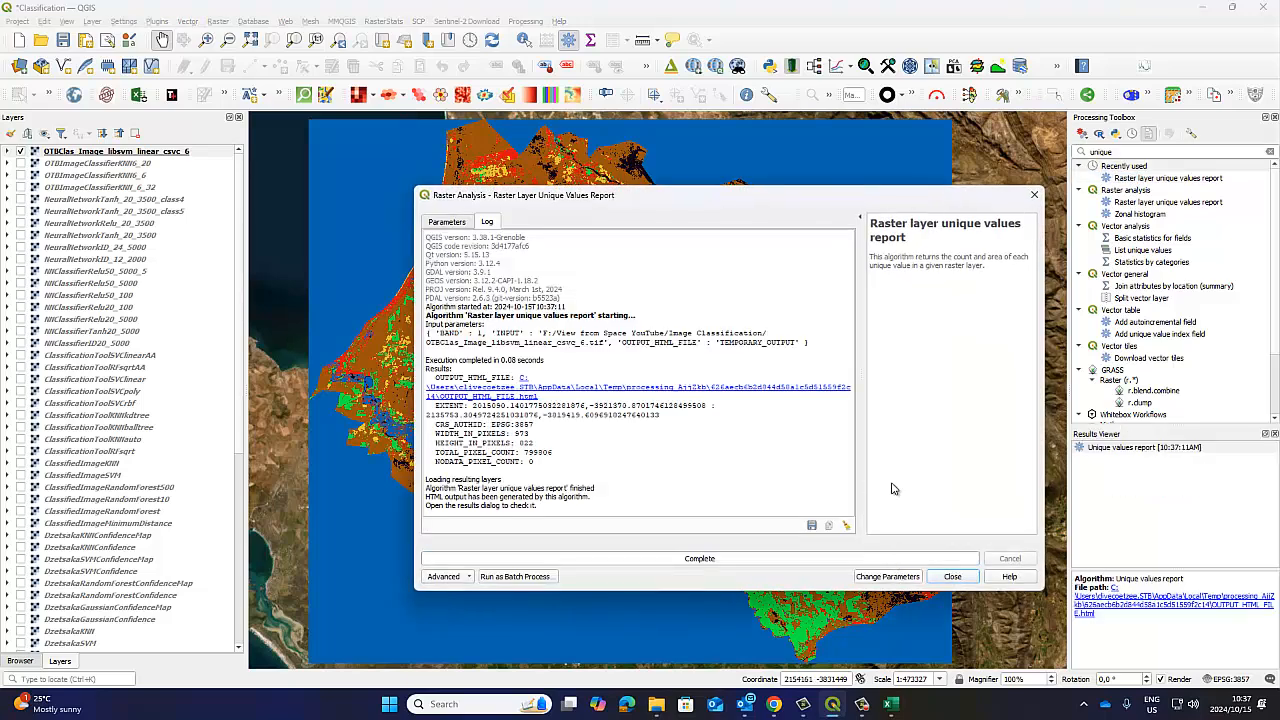
Open the generated unique values report and copy its contents from the projection line through the class area table.
double_click(1110, 448)
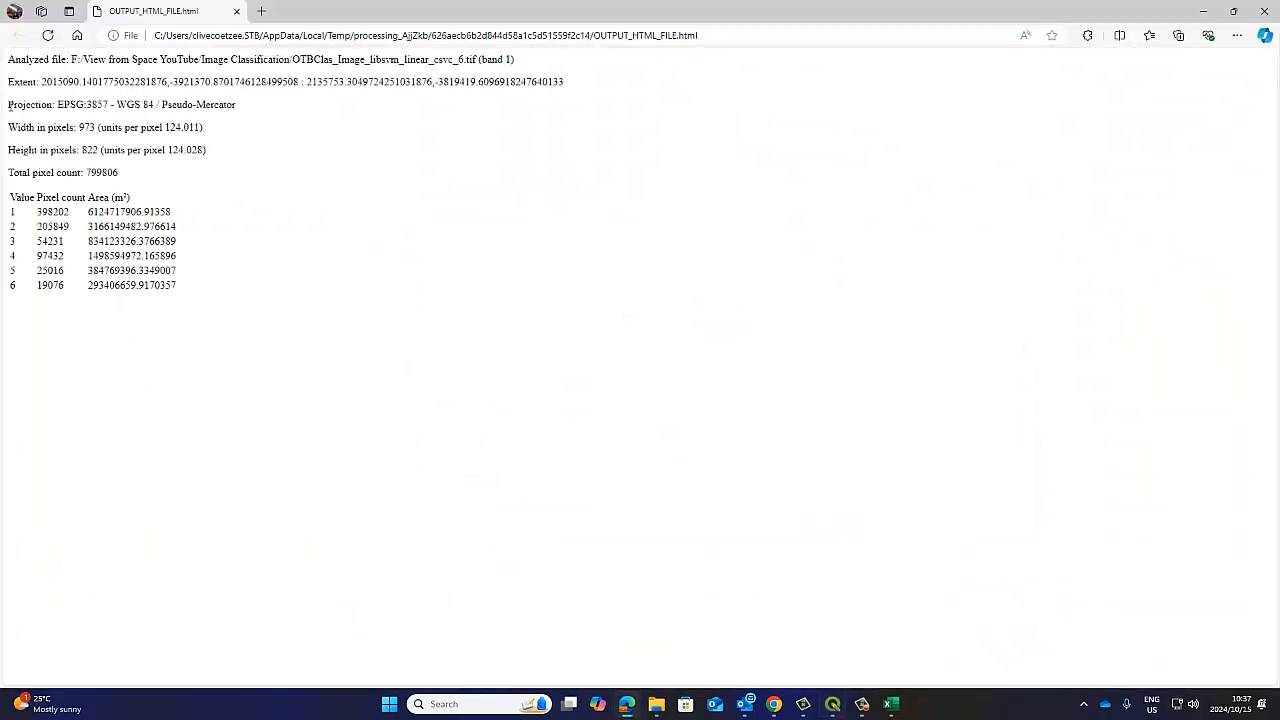
left_click_drag(8, 104, 213, 239)
right_click(170, 240)
left_click(214, 250)
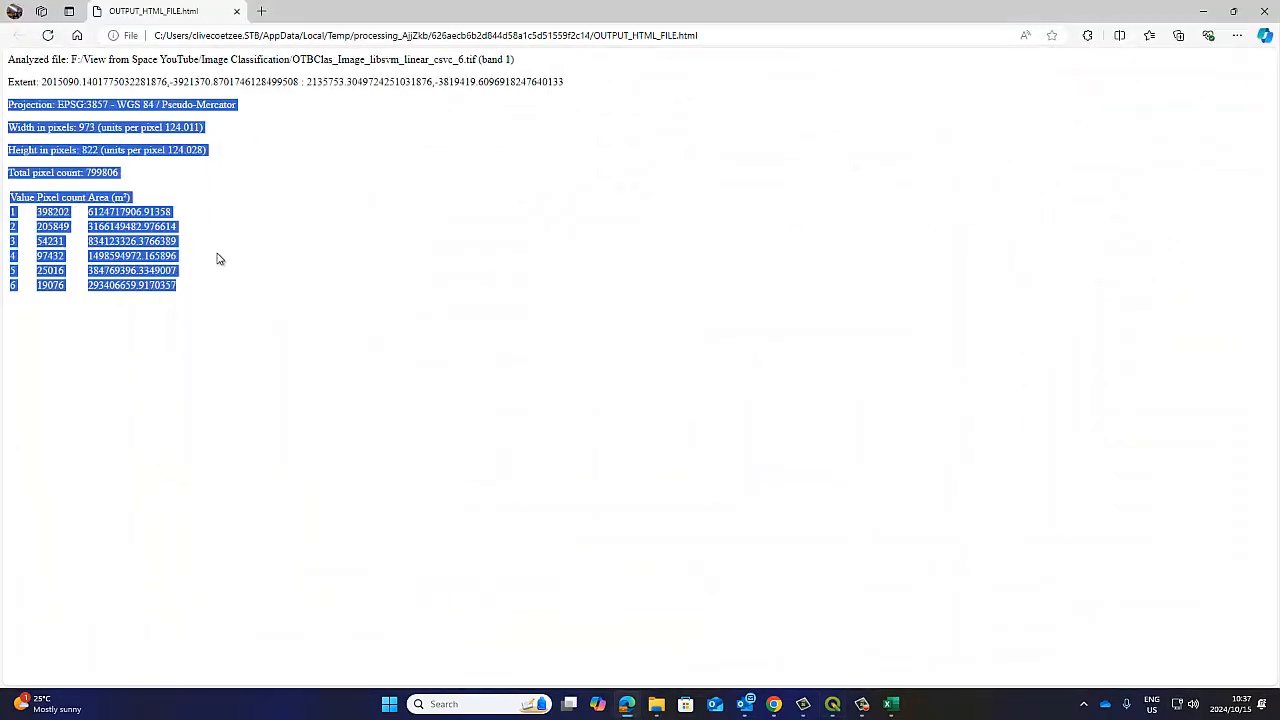
Switch to the Classification workbook in Excel and paste the copied report below the OTB table, starting at cell C58.
left_click(889, 706)
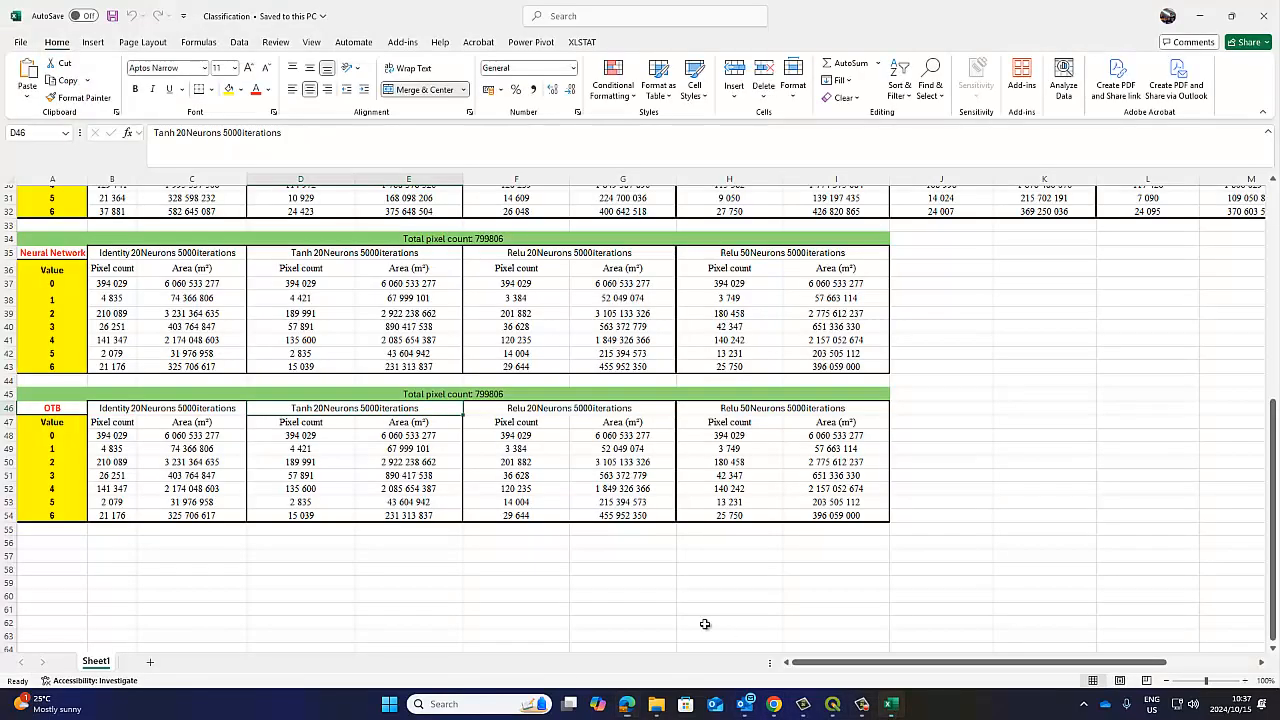
left_click(145, 570)
left_click(27, 72)
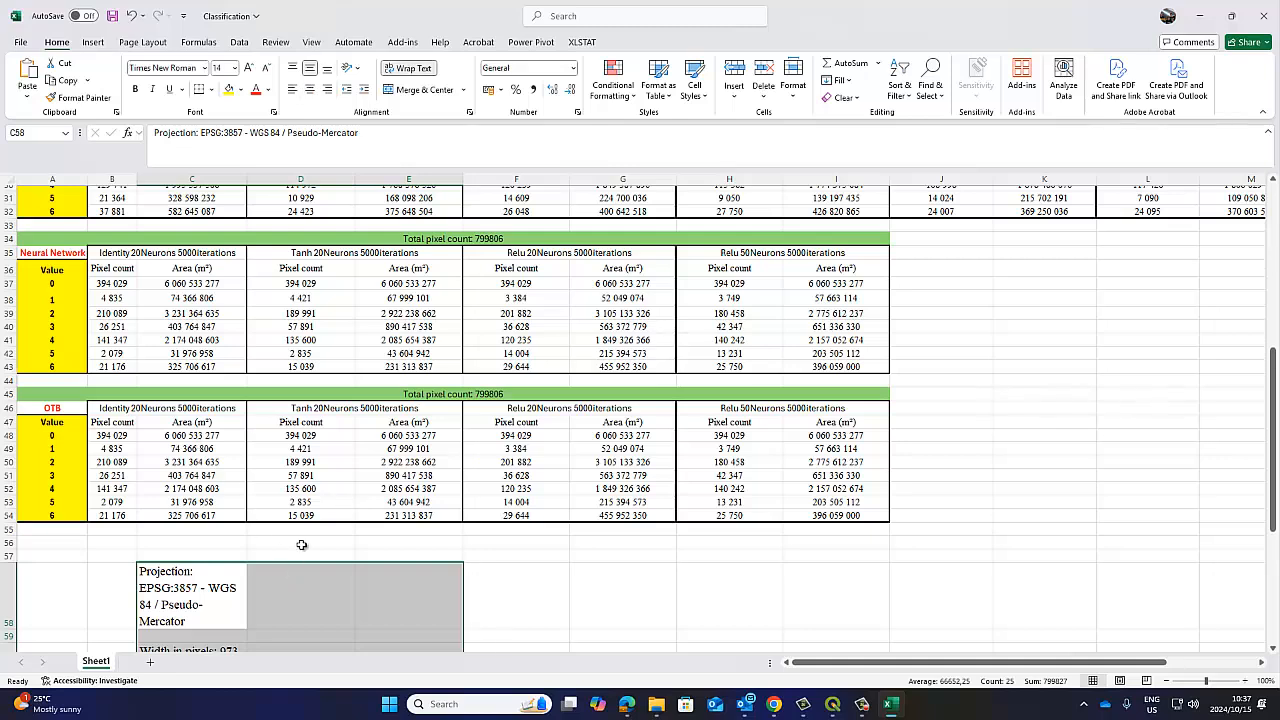
scroll(301, 544, "down", 9)
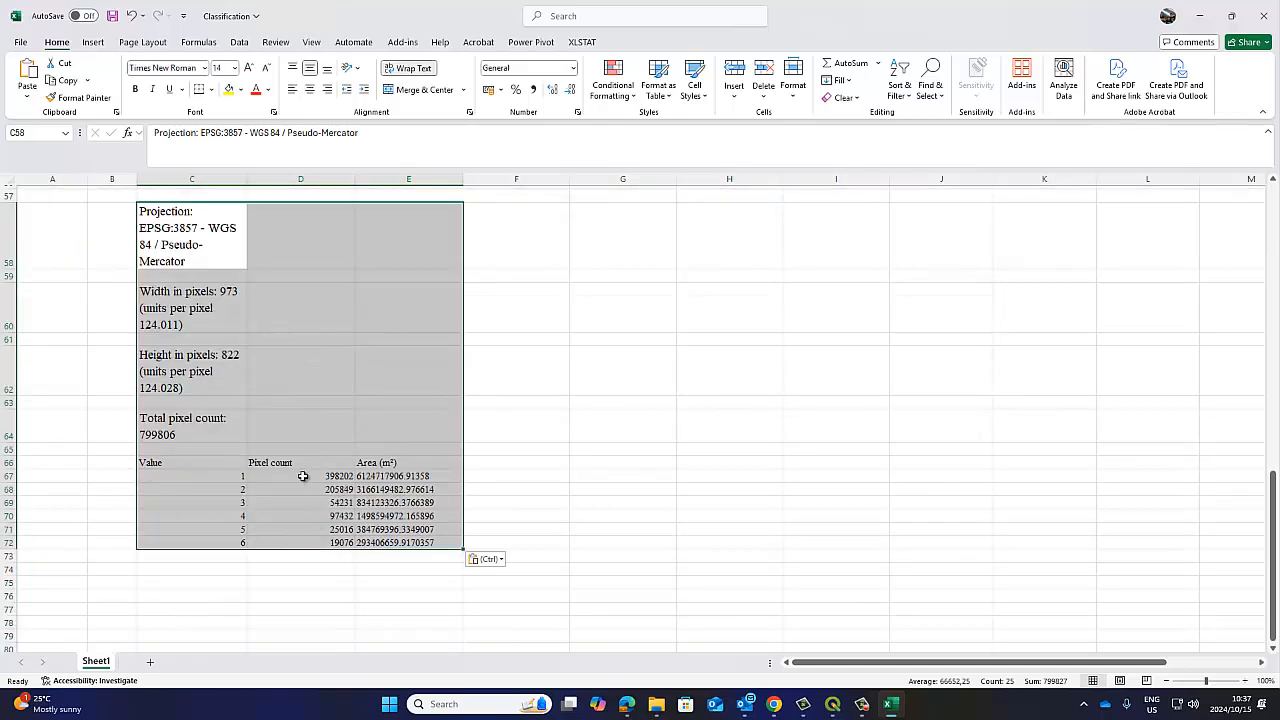
scroll(305, 483, "up", 6)
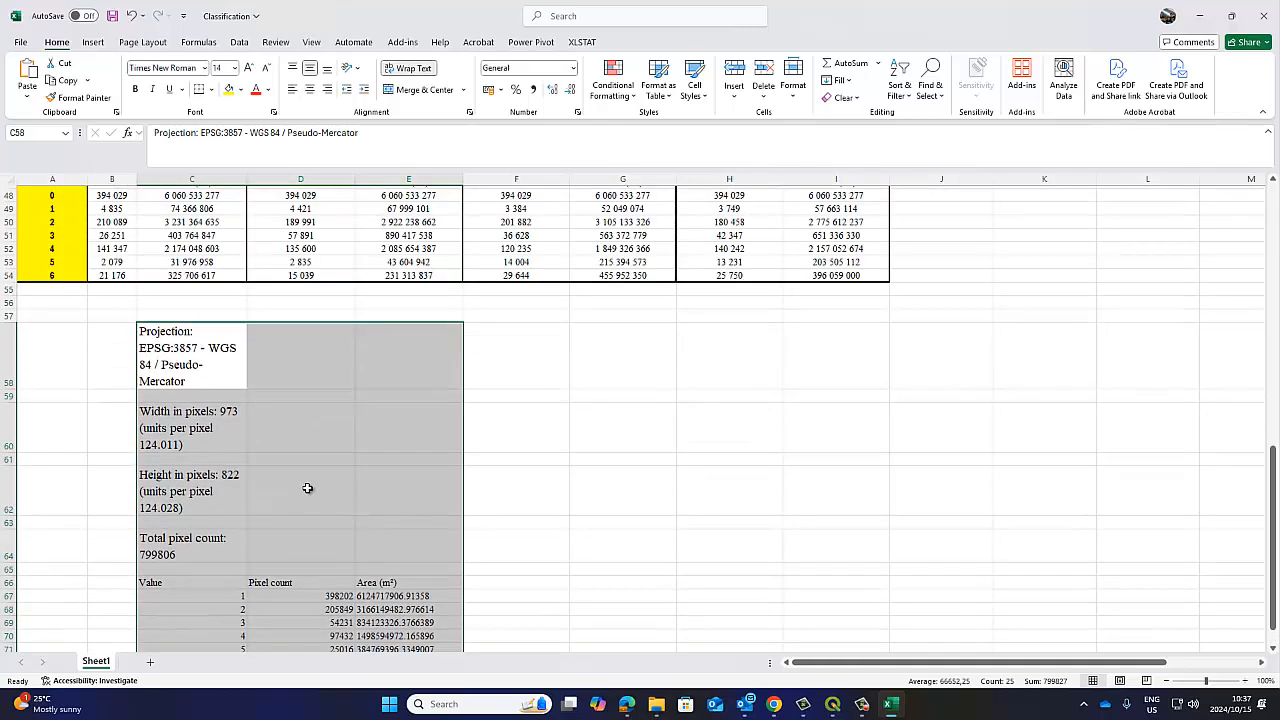
Switch to QGIS, close the Raster Layer Unique Values Report dialog, and return to the Excel workbook.
left_click(828, 708)
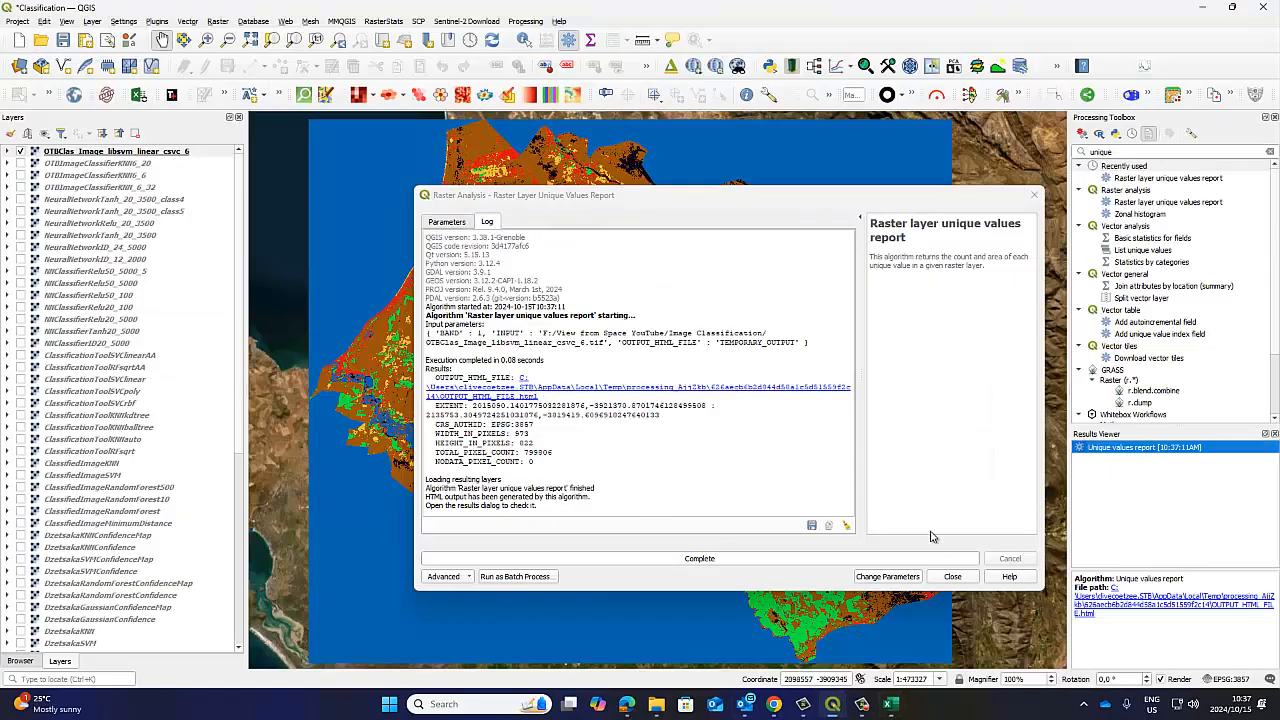
left_click(952, 576)
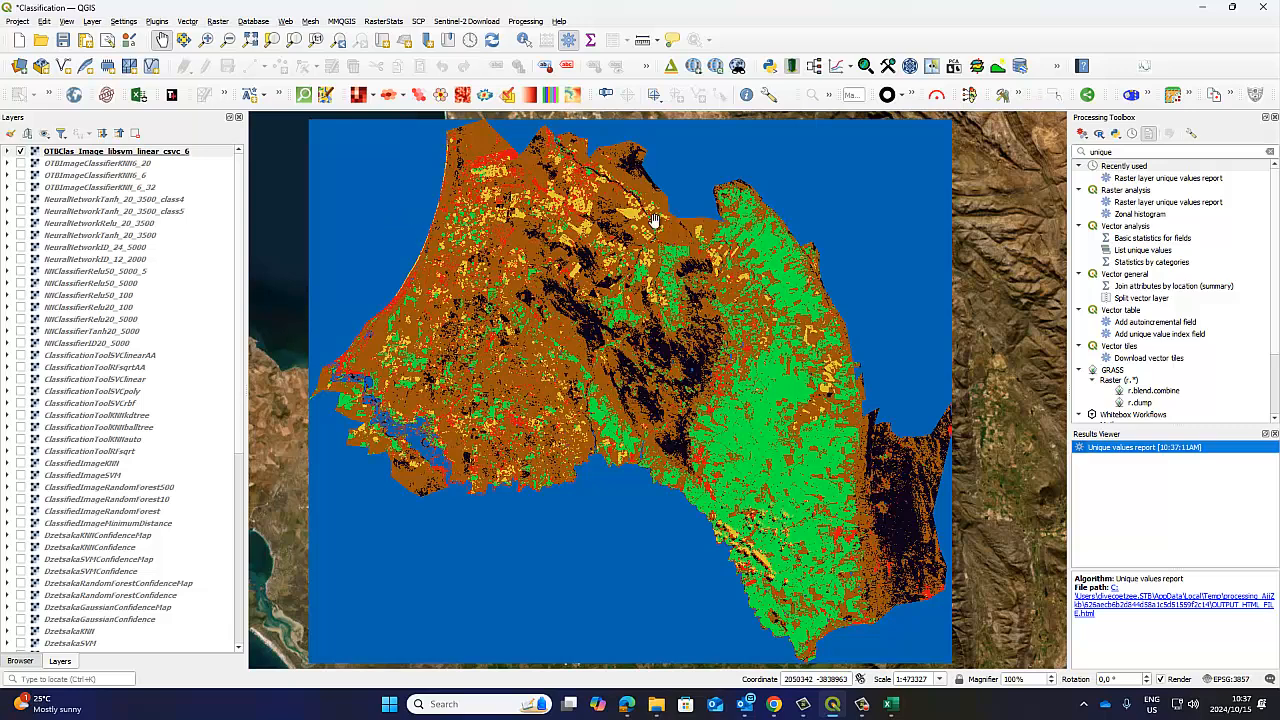
left_click(1205, 7)
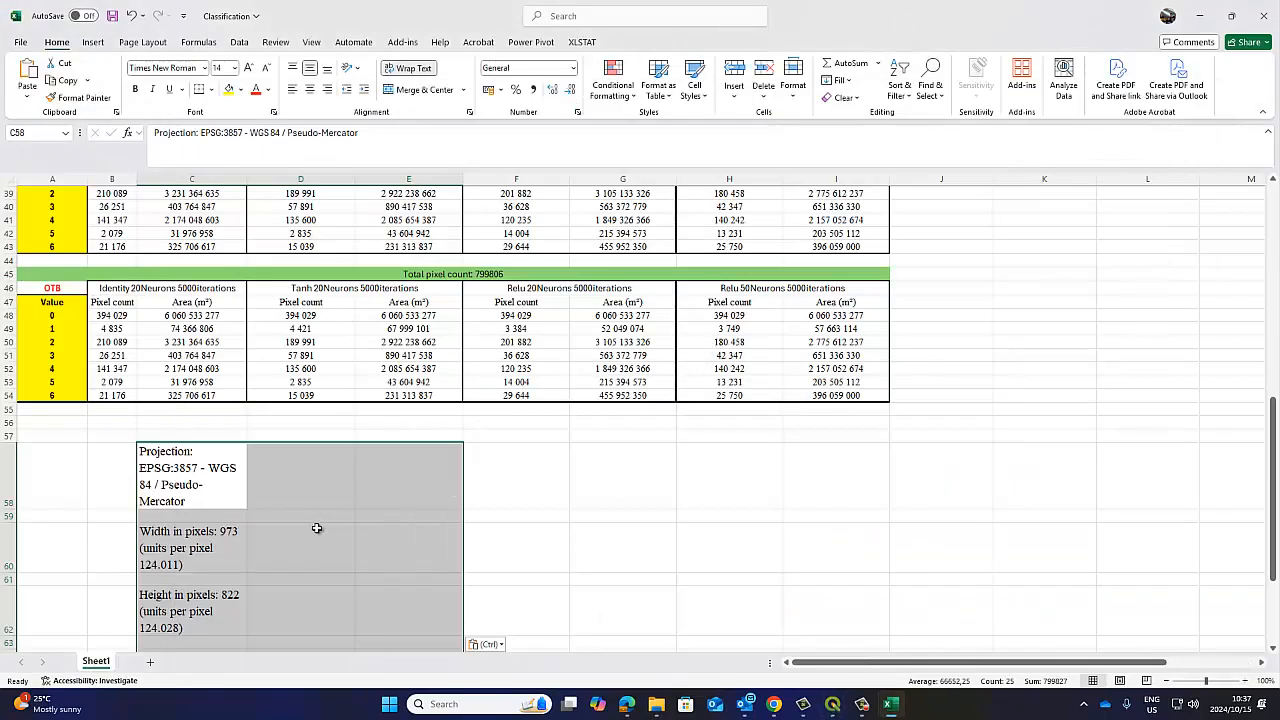
Compare the pasted report's value 1 pixel count and area with the value 0 and 1 rows of the OTB table.
scroll(332, 525, "down", 3)
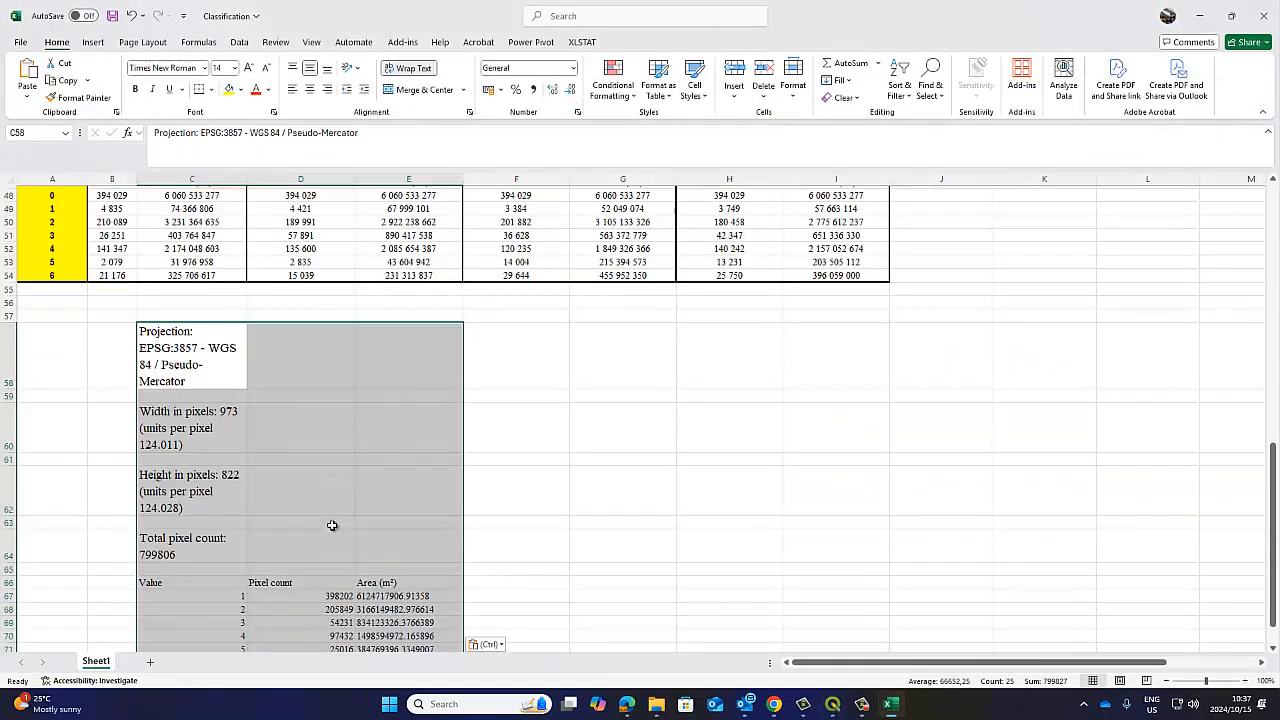
left_click(340, 600)
scroll(201, 345, "up", 1)
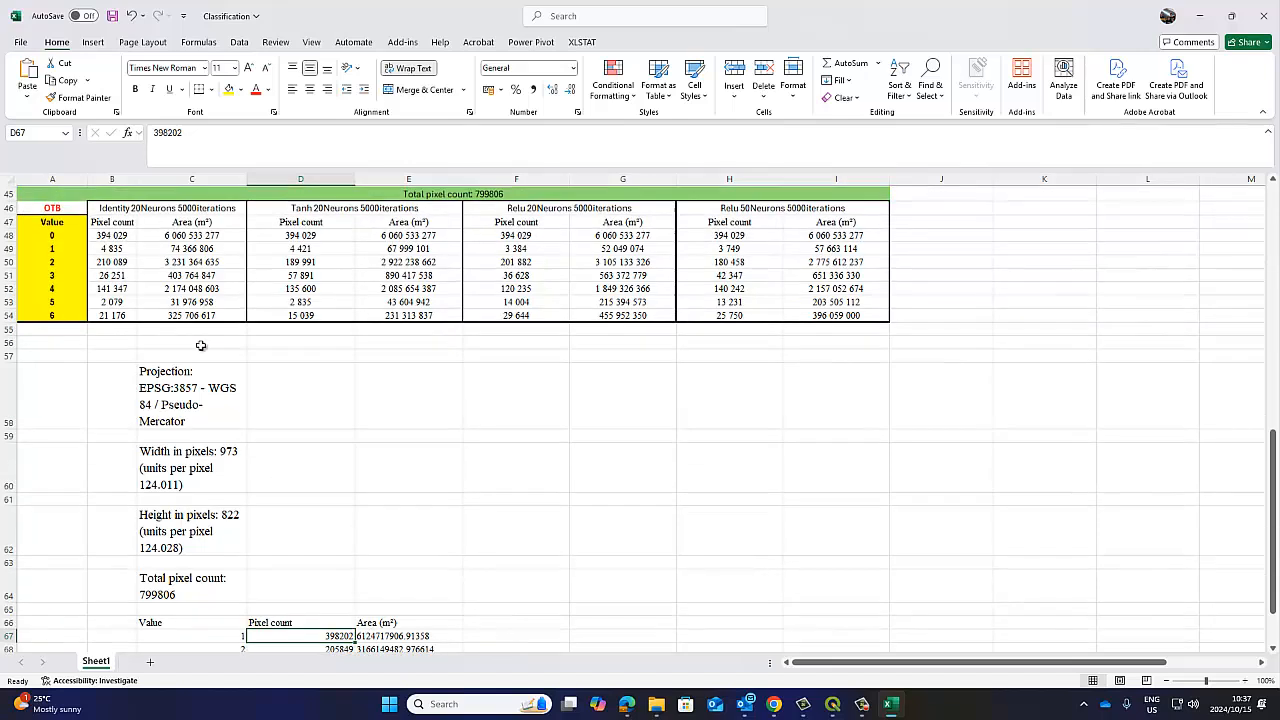
left_click(123, 248)
left_click(170, 249)
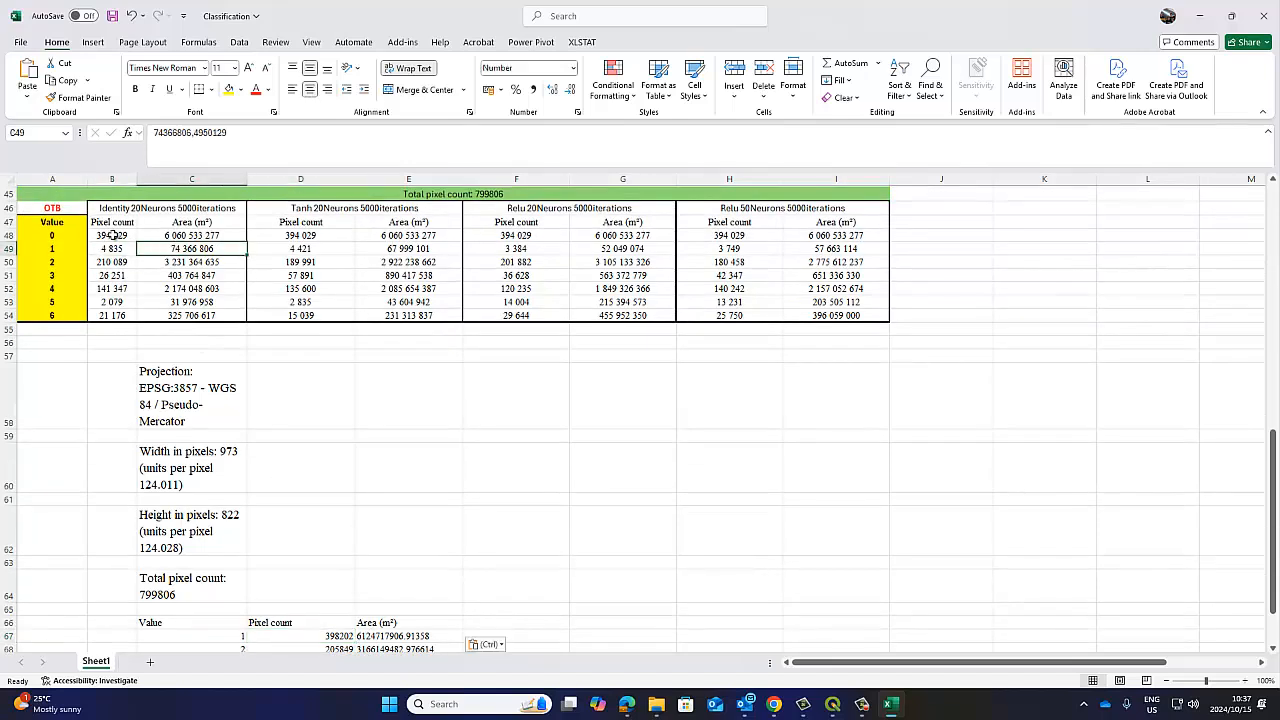
left_click(117, 235)
left_click_drag(128, 235, 900, 252)
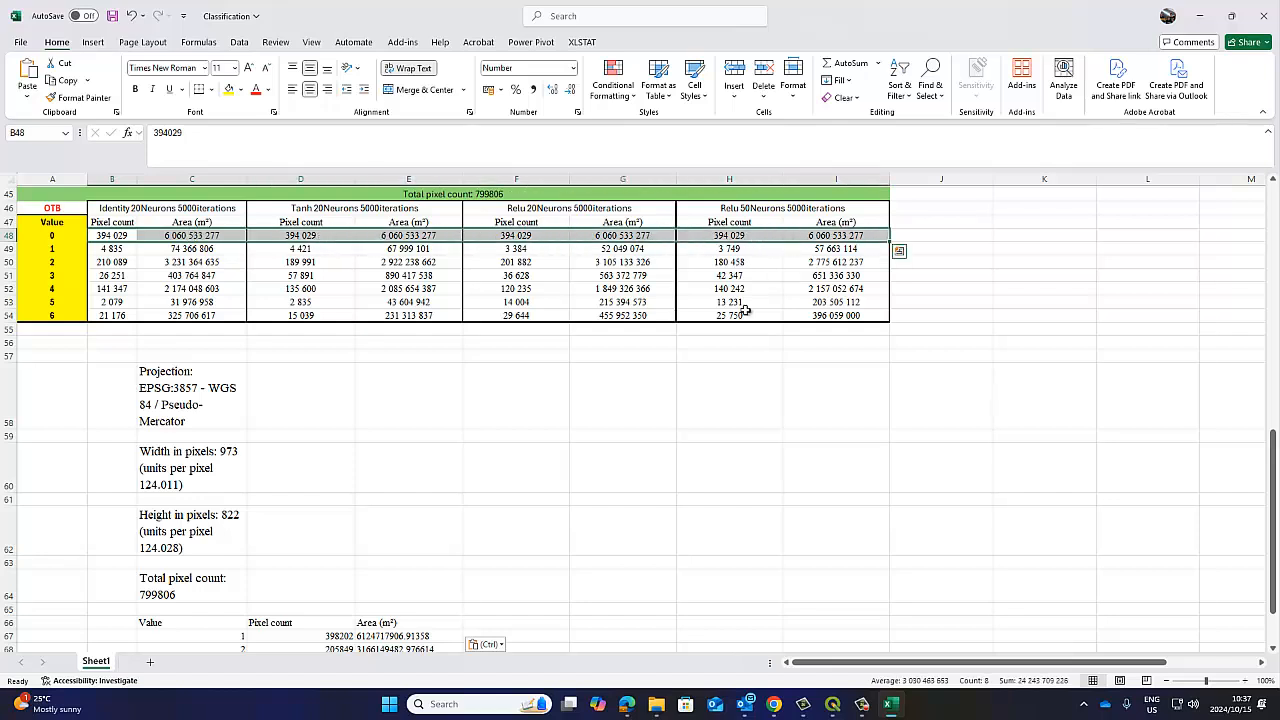
scroll(405, 510, "down", 4)
left_click_drag(330, 474, 390, 475)
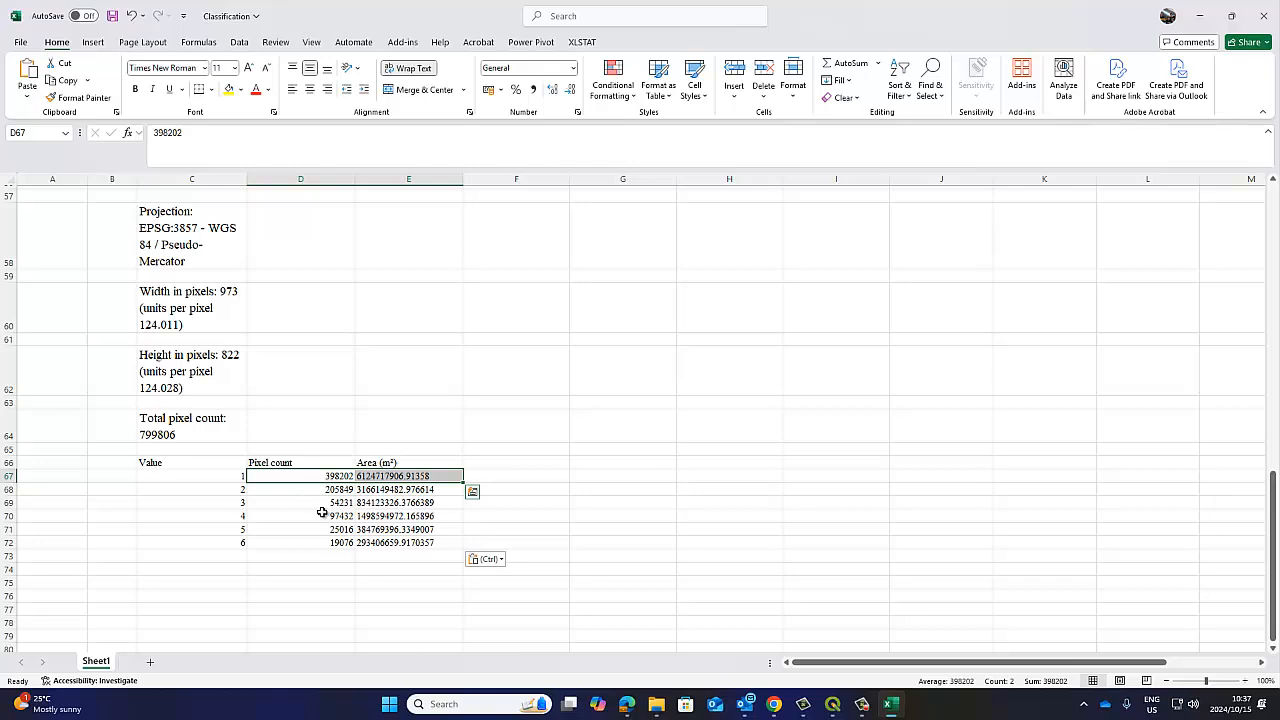
scroll(352, 495, "up", 8)
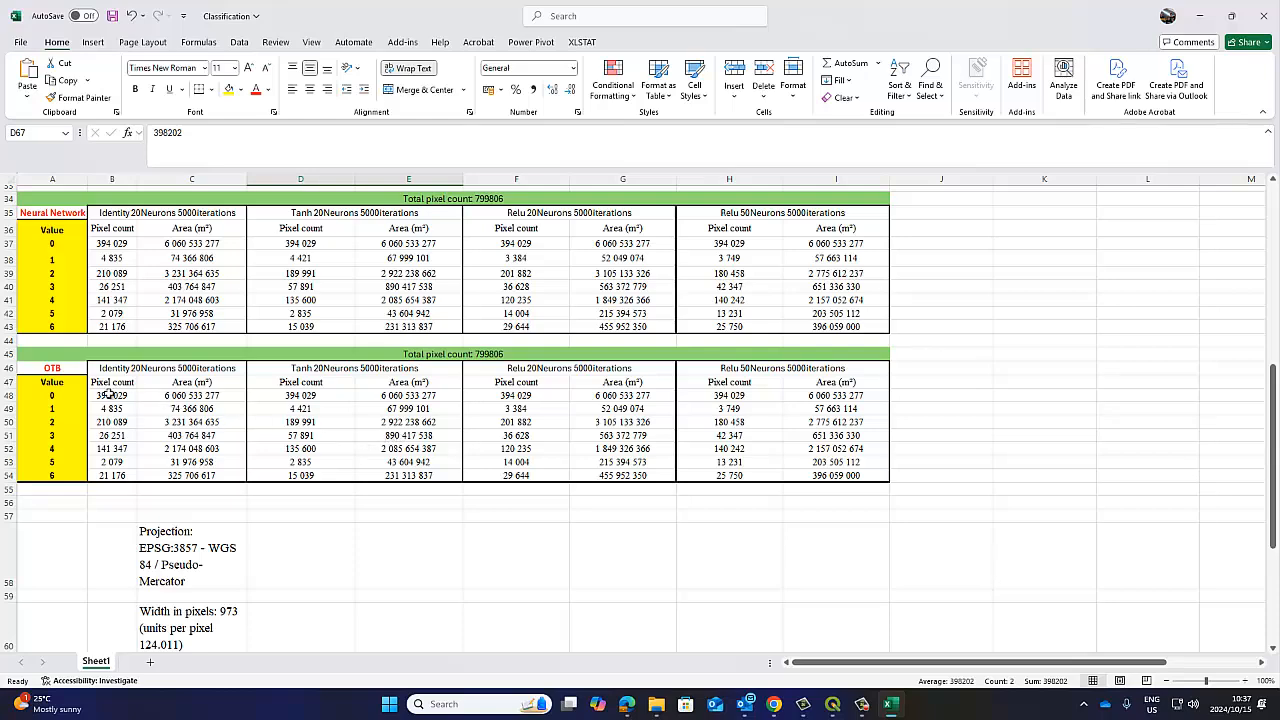
Switch to QGIS and remove value 1 from the paletted symbology of OTBClas_Image_libsvm_linear_csvc_6, dismissing the Python error dialogs.
mouse_move(773, 713)
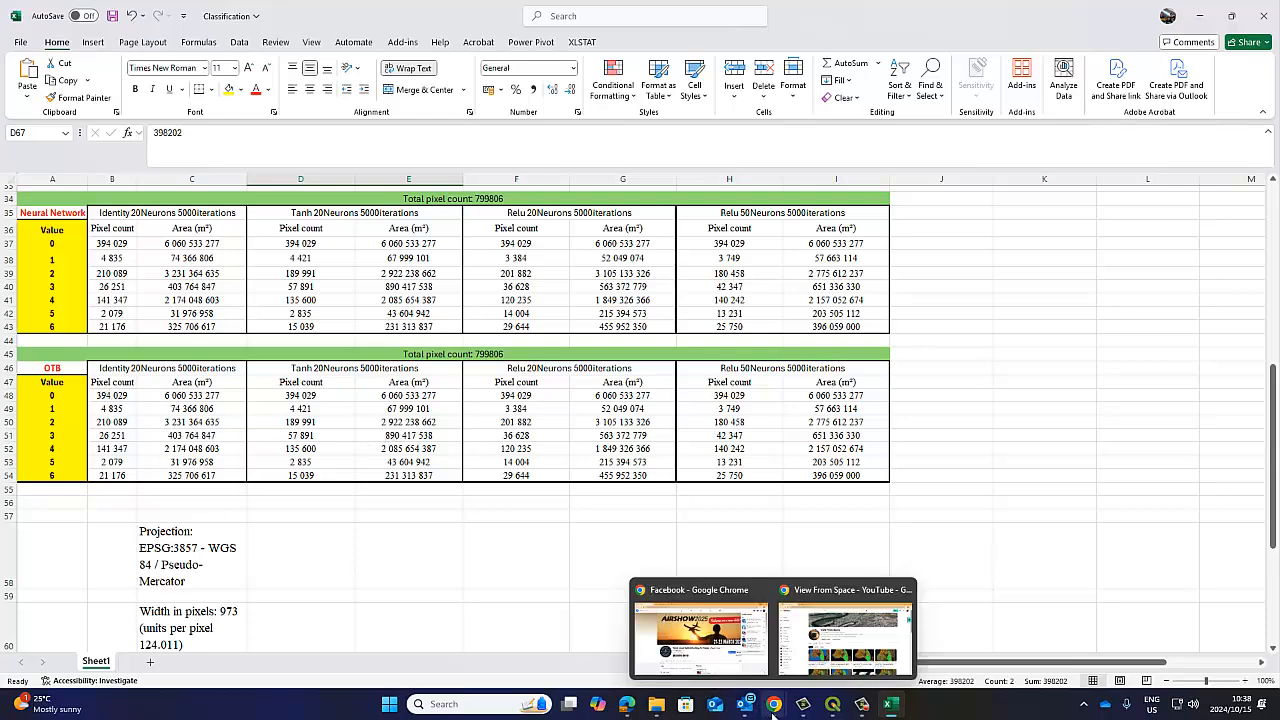
key("super+Up")
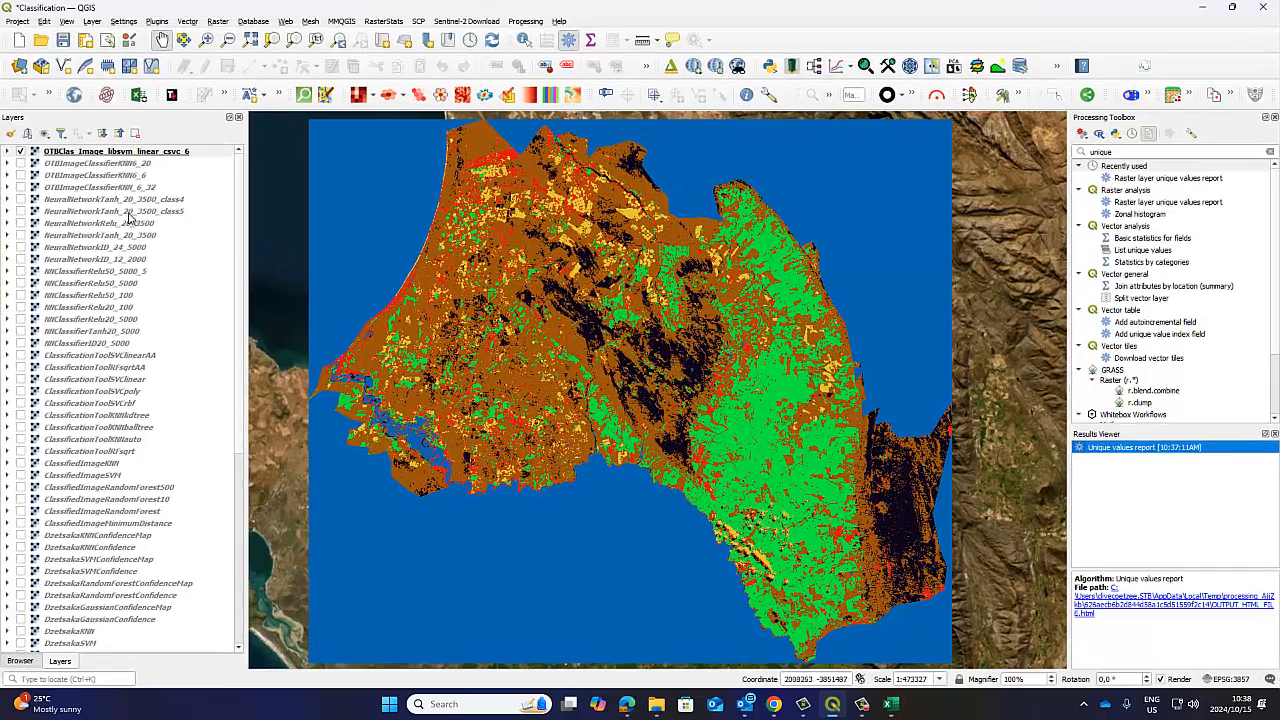
left_click(8, 151)
right_click(80, 153)
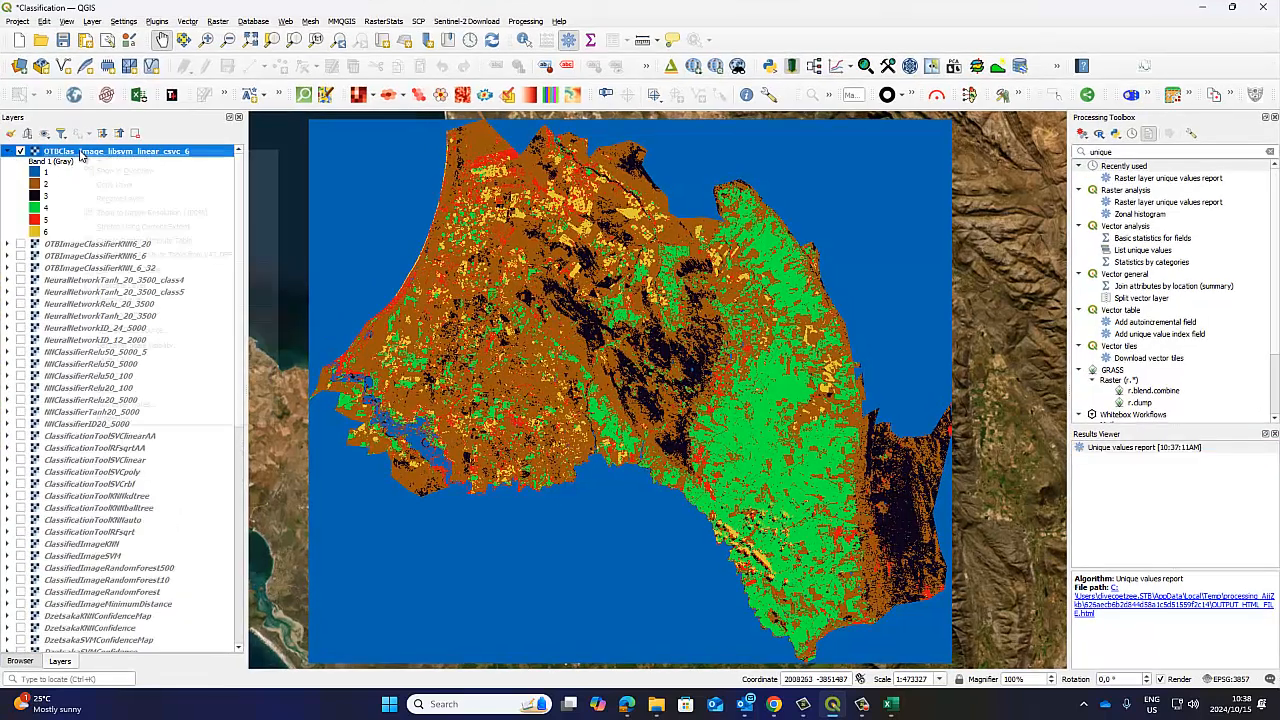
left_click(124, 420)
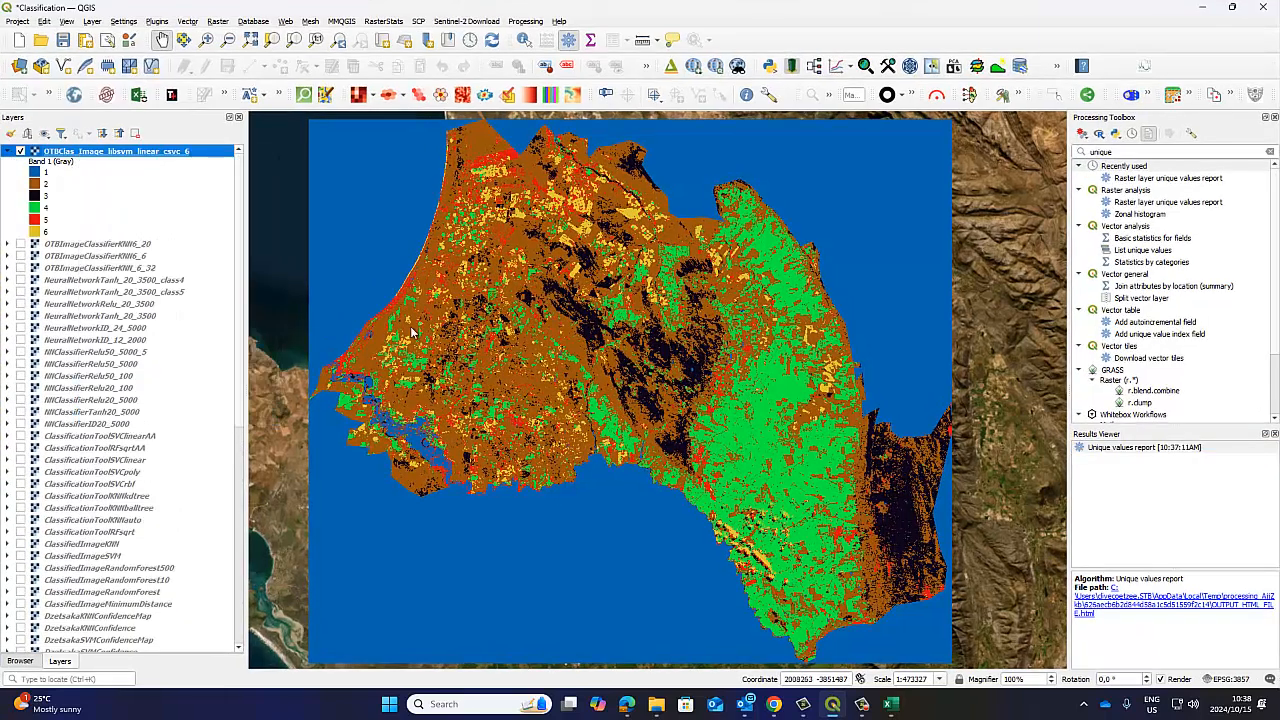
left_click(588, 214)
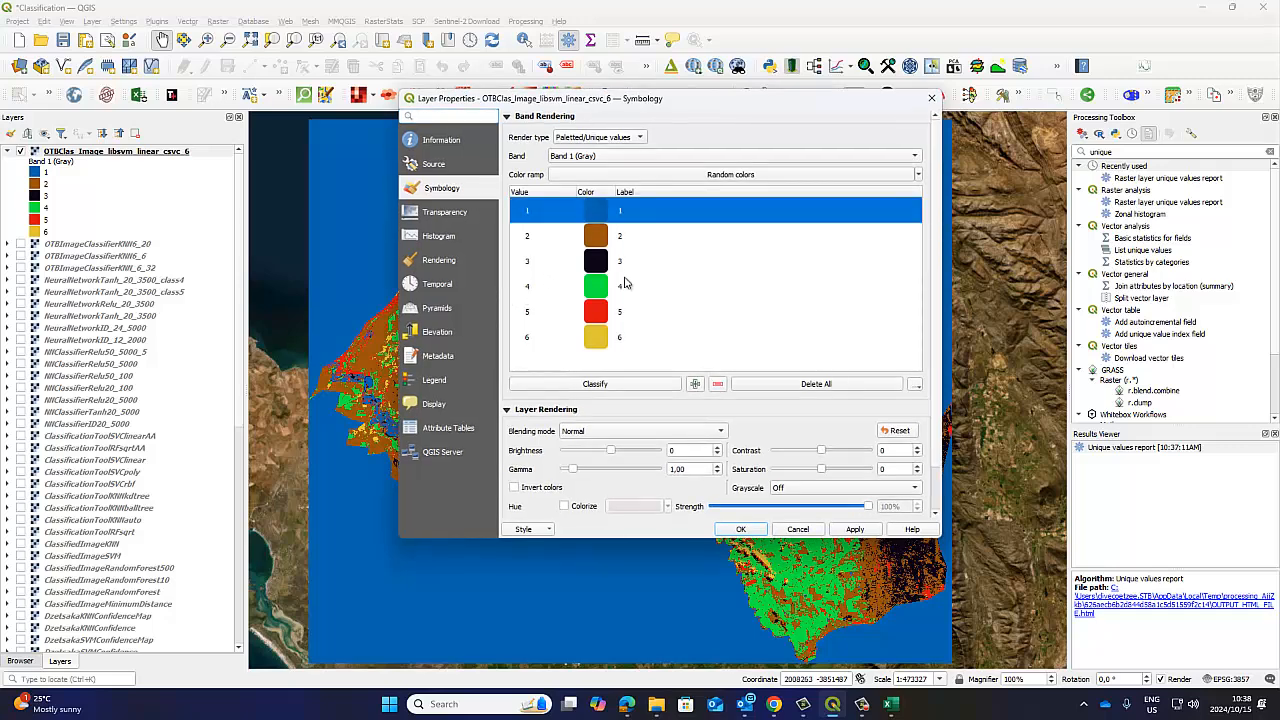
left_click(717, 386)
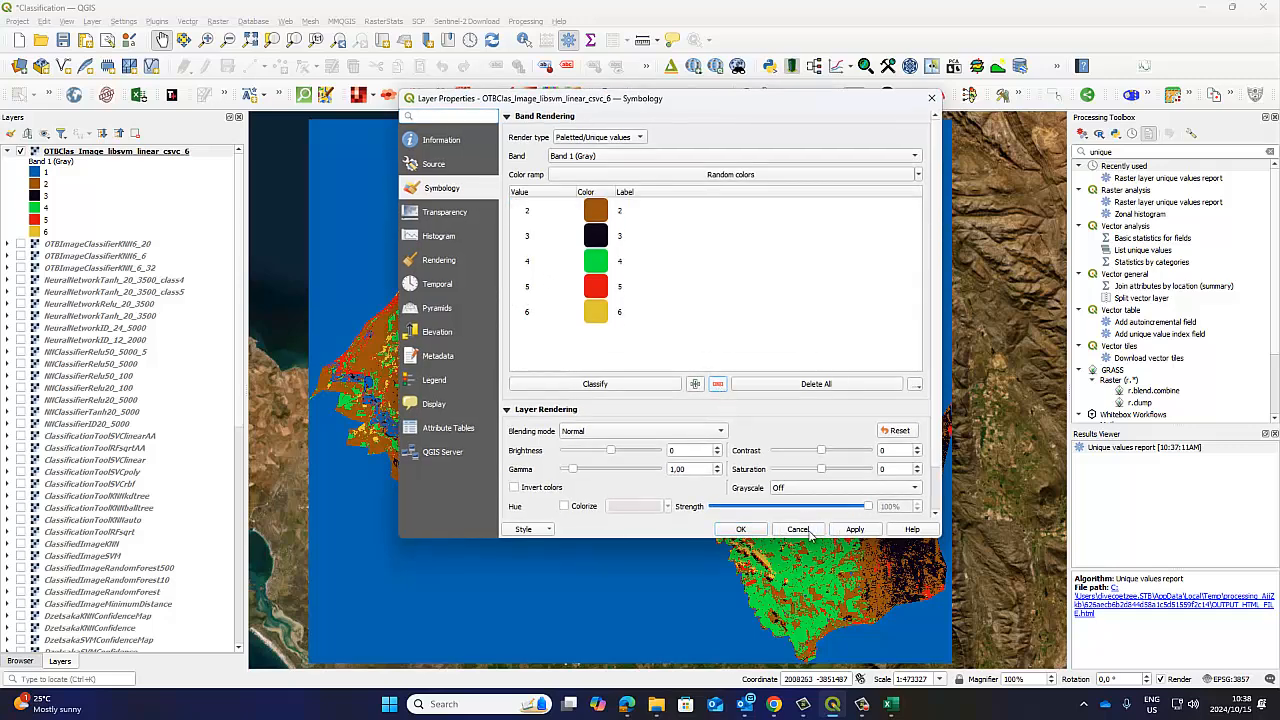
left_click(741, 529)
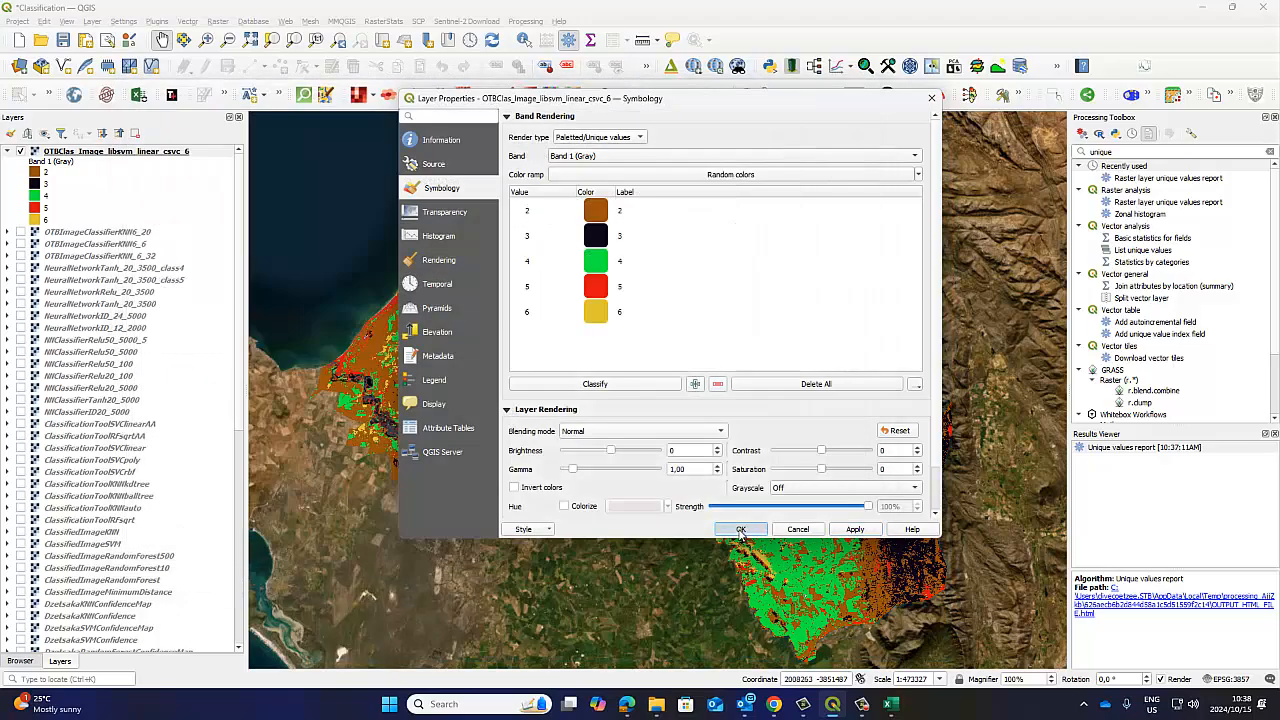
left_click(741, 529)
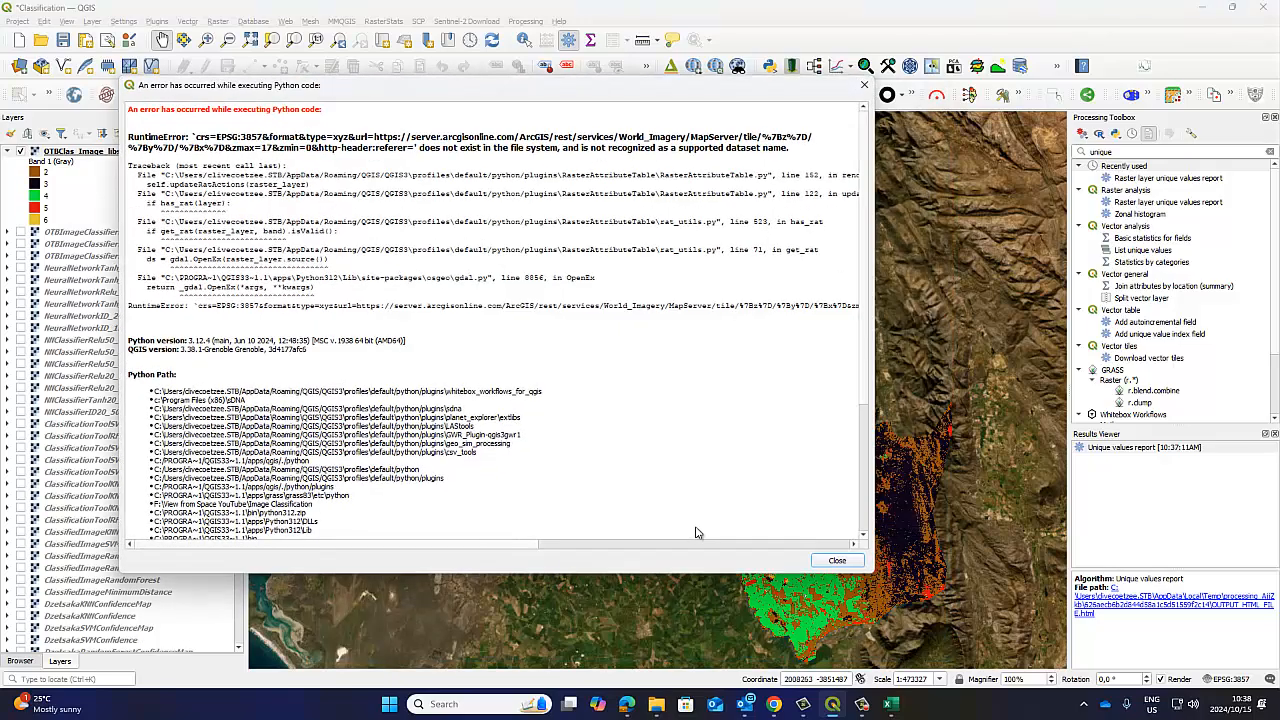
left_click(836, 560)
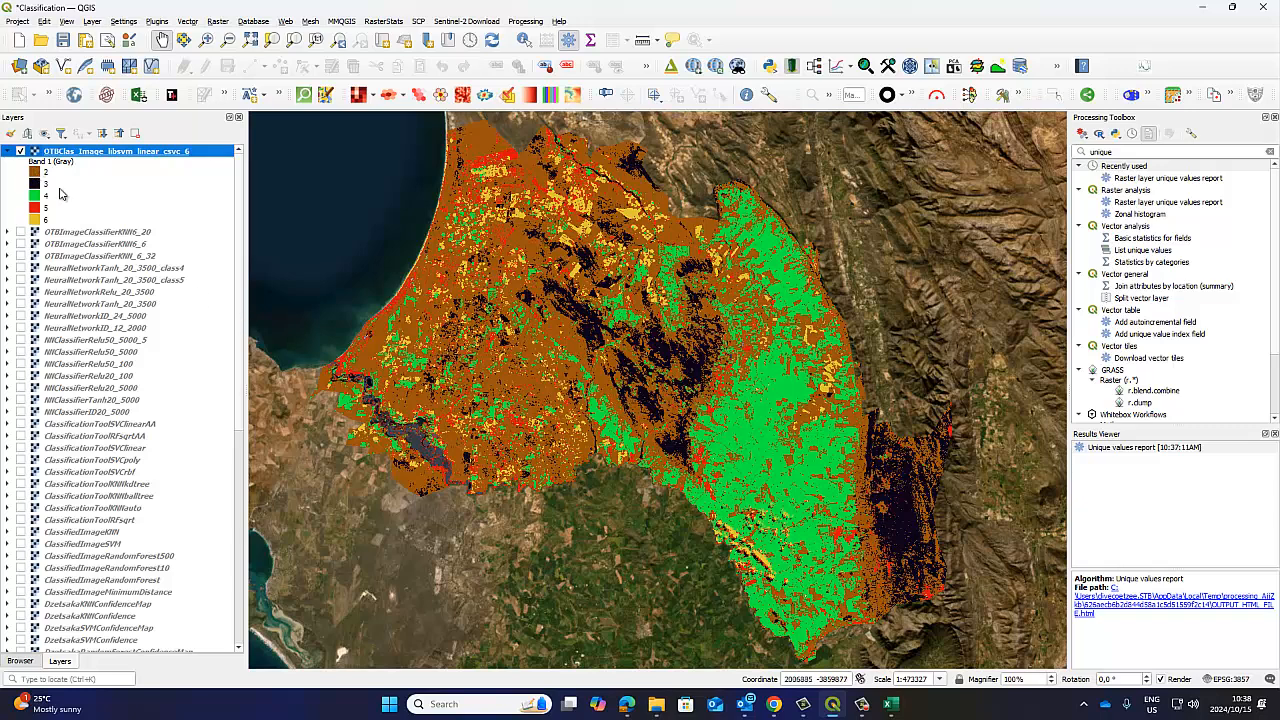
Open the symbology properties of OTBClas_Image_libsvm_linear_csvc_6 and add another value entry to its palette.
right_click(76, 150)
left_click(150, 414)
left_click(694, 385)
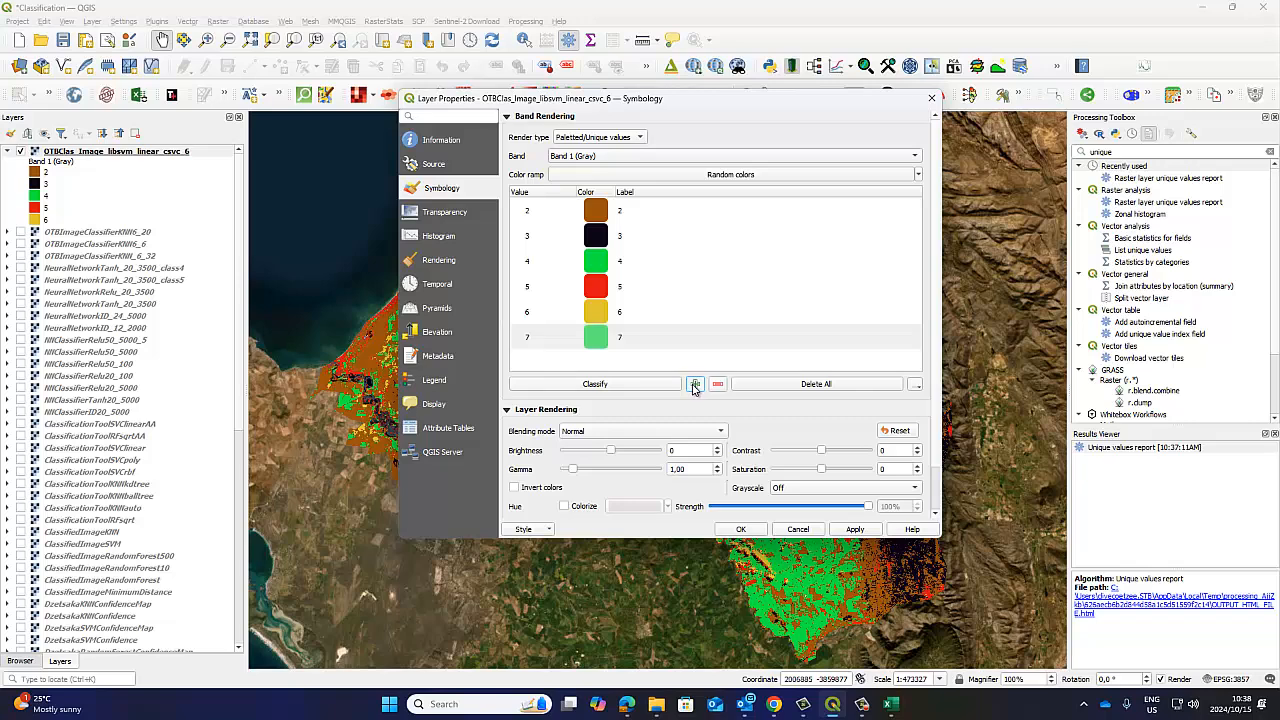
Load the DClass1 QML style file from the Image Classification folder, accept the layer properties, and dismiss the Python error dialogs.
left_click(523, 529)
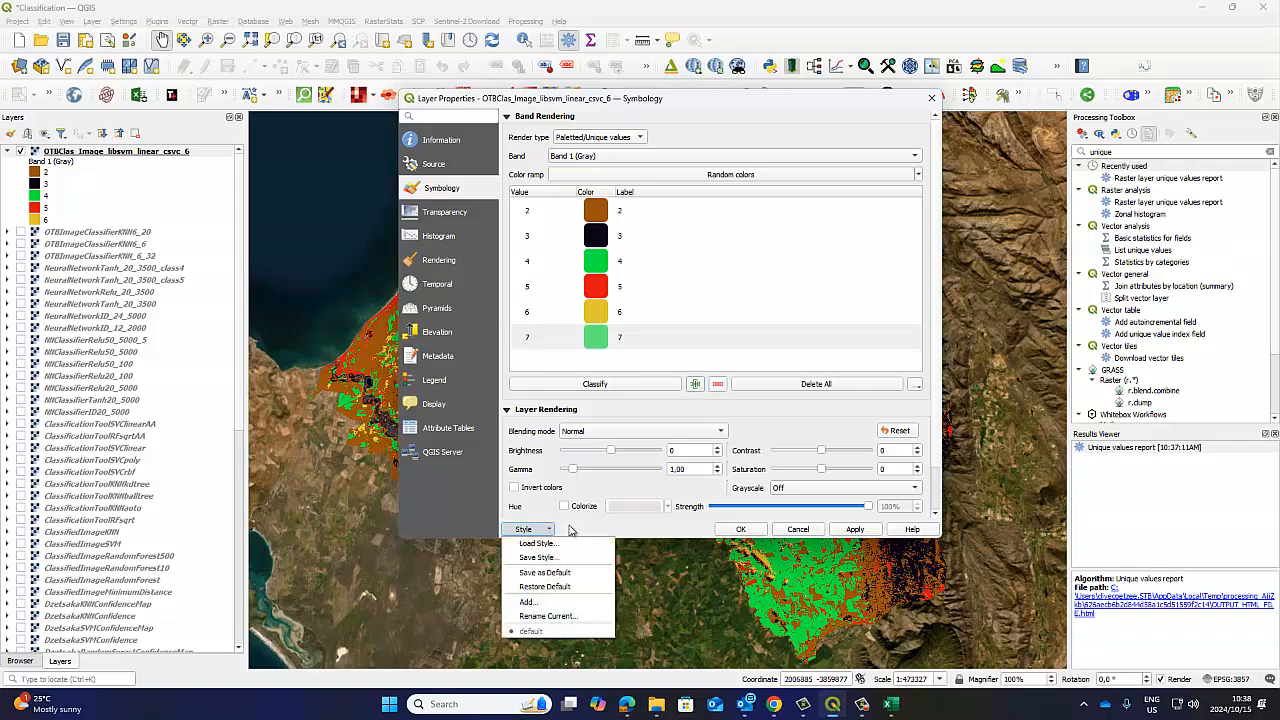
left_click(540, 541)
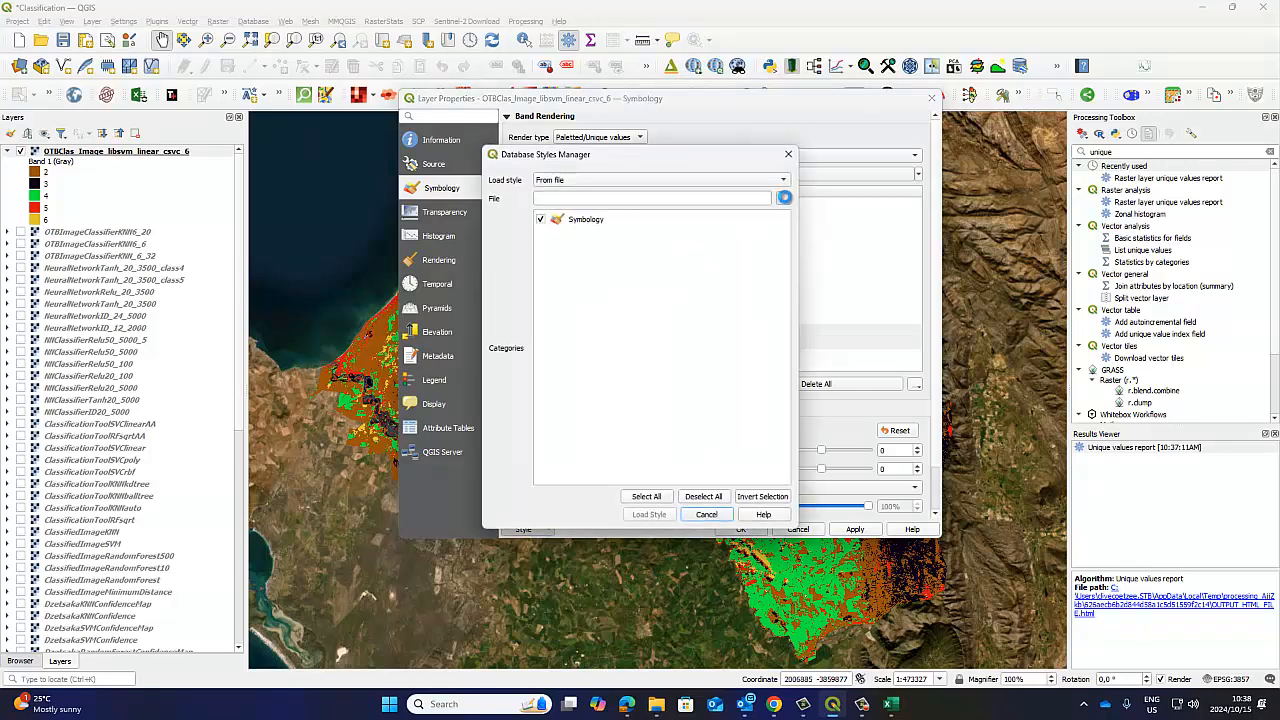
left_click(783, 198)
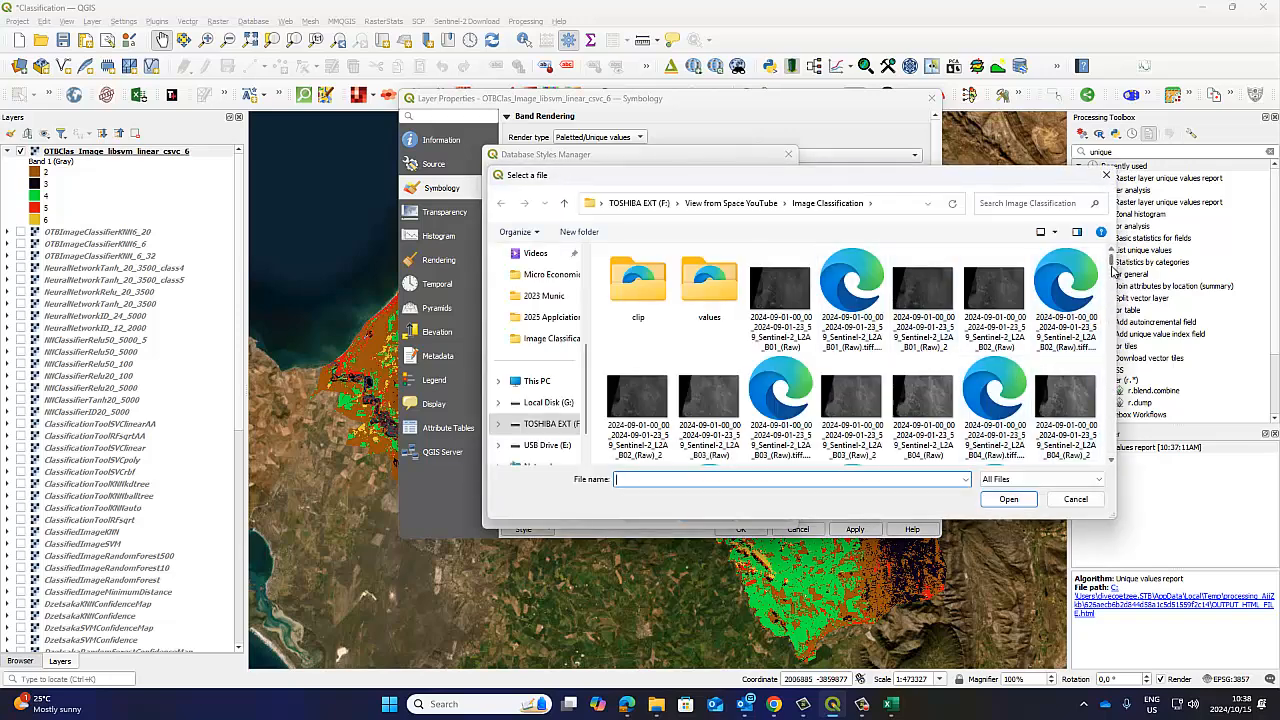
mouse_move(1112, 268)
left_mouse_down()
mouse_move(1098, 360)
mouse_move(1110, 255)
left_mouse_up()
left_click(995, 280)
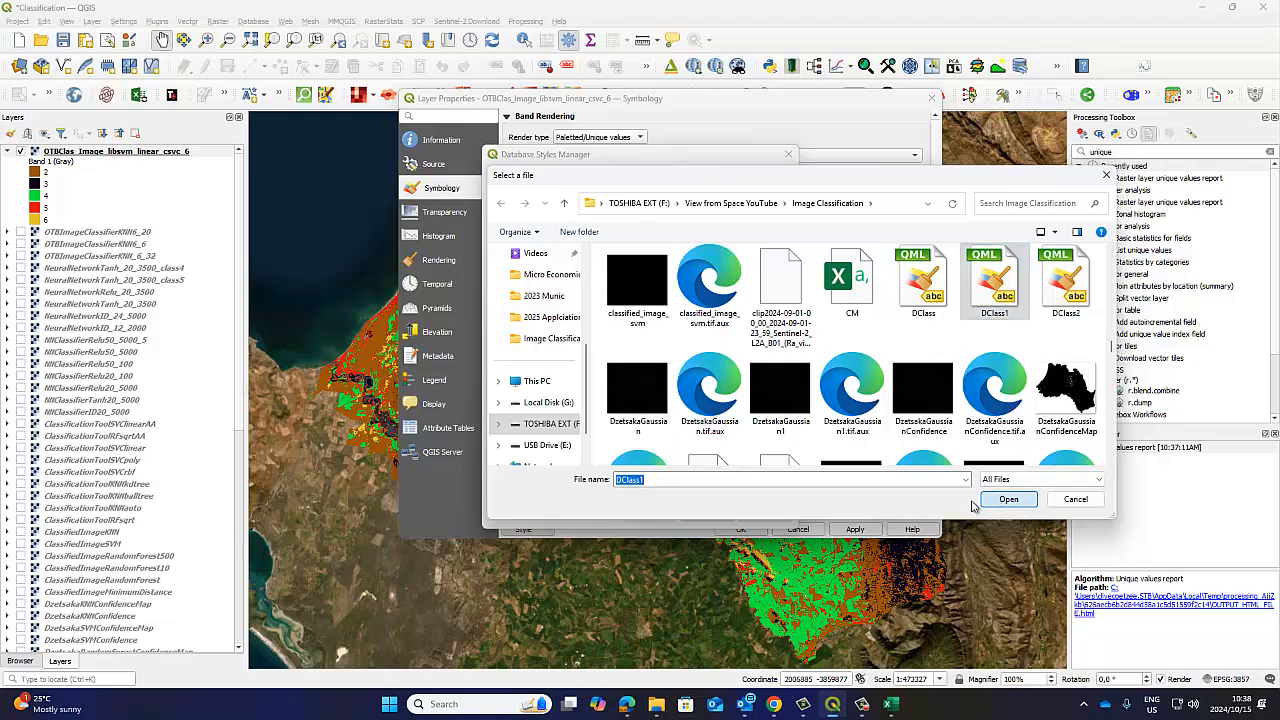
left_click(988, 500)
left_click(649, 516)
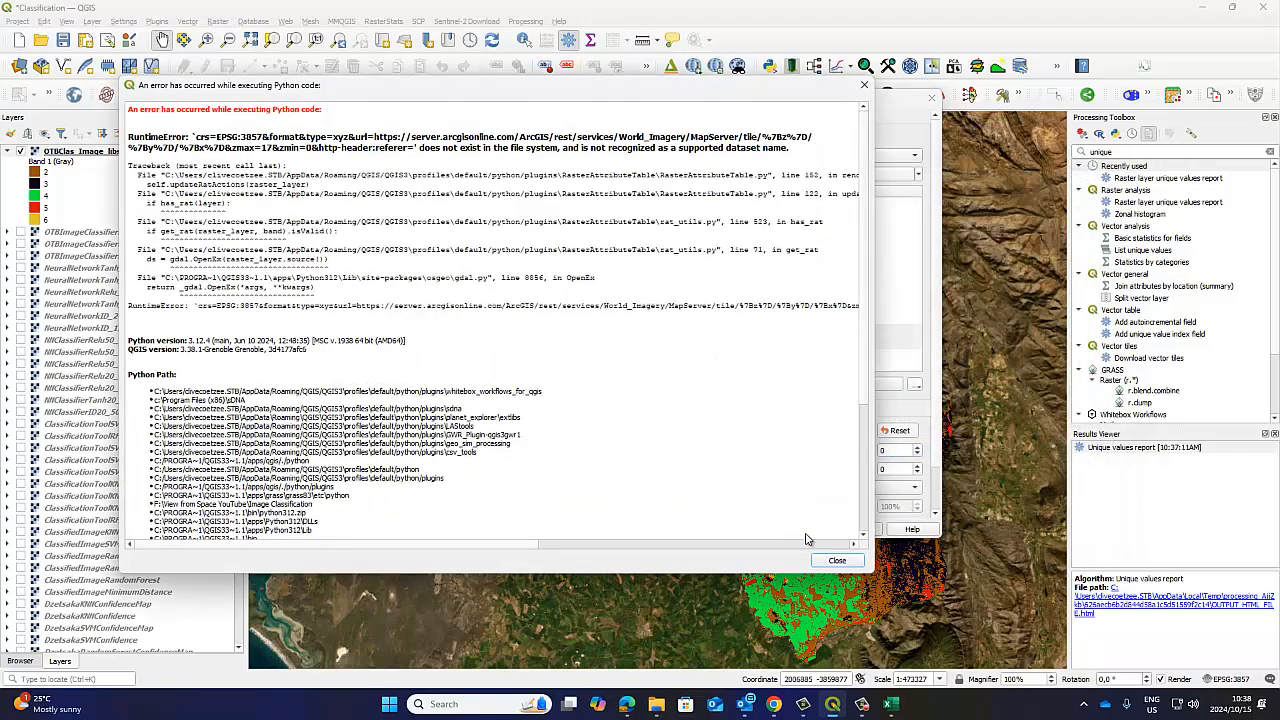
left_click(833, 561)
left_click(833, 561)
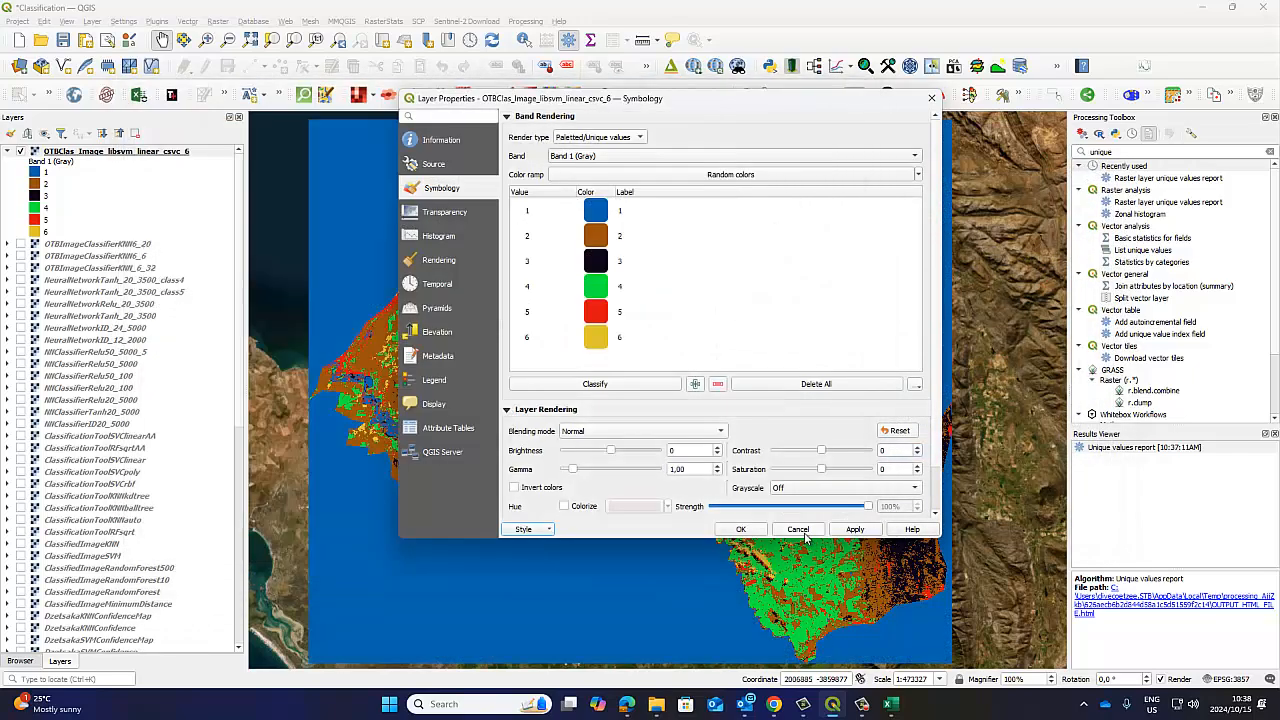
left_click(750, 530)
left_click(835, 561)
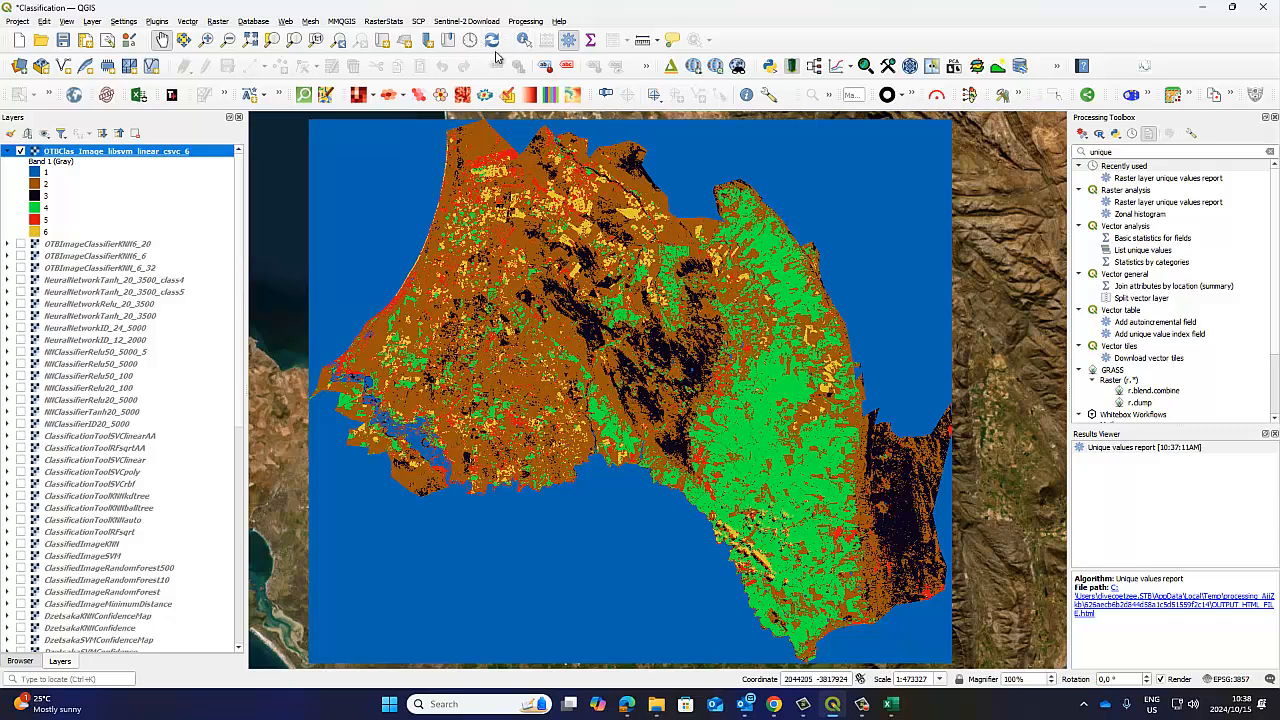
Identify the raster value of the blue background outside the study area, close the Identify Results, and recentre the map.
left_click(528, 40)
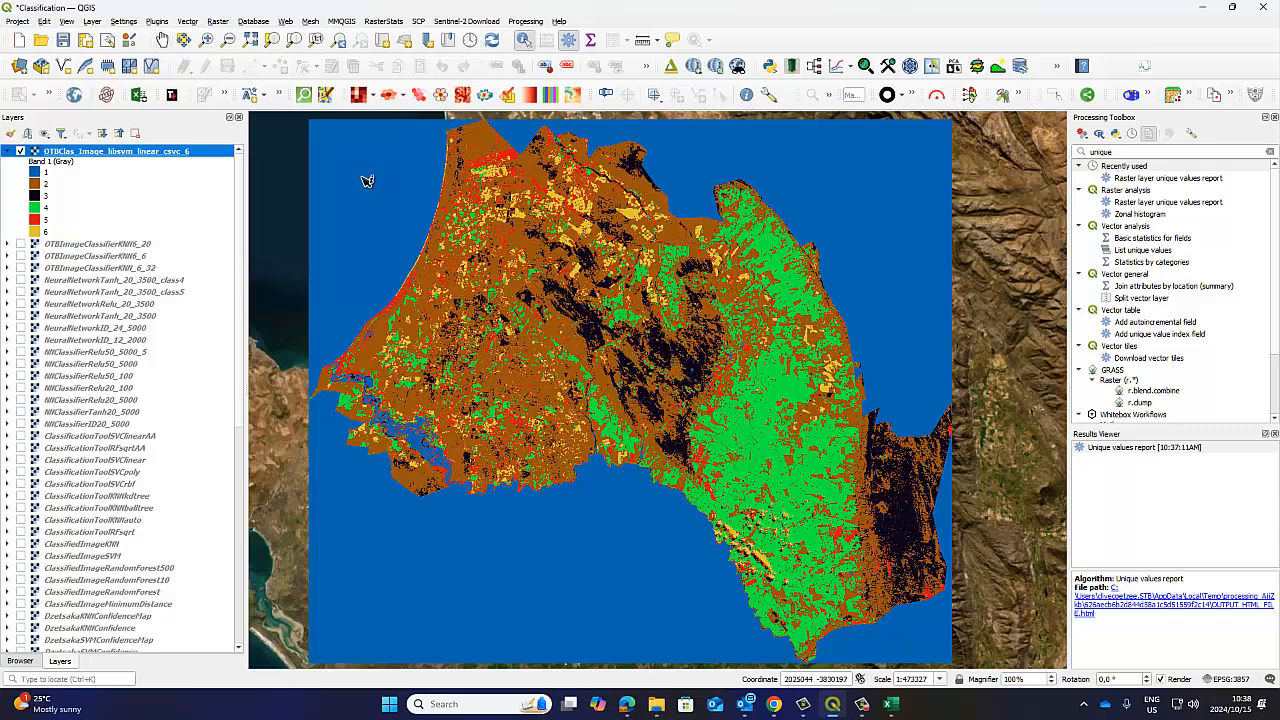
left_click(366, 178)
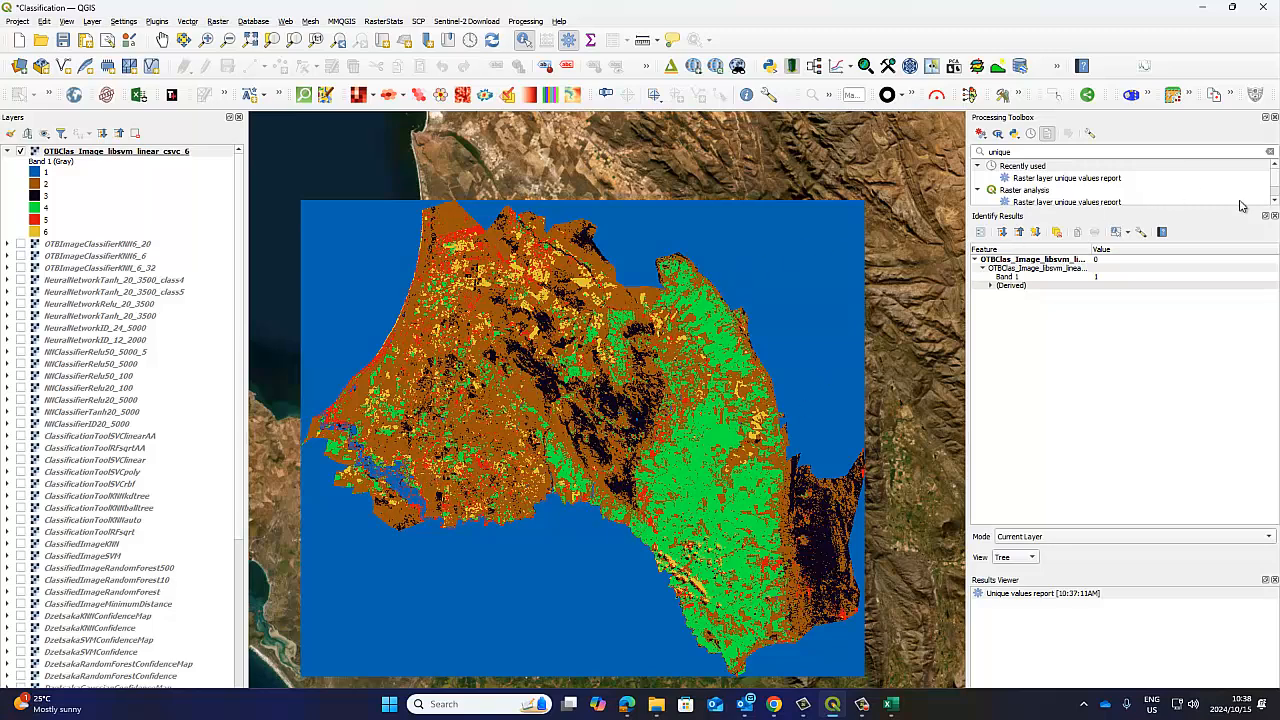
left_click(1272, 216)
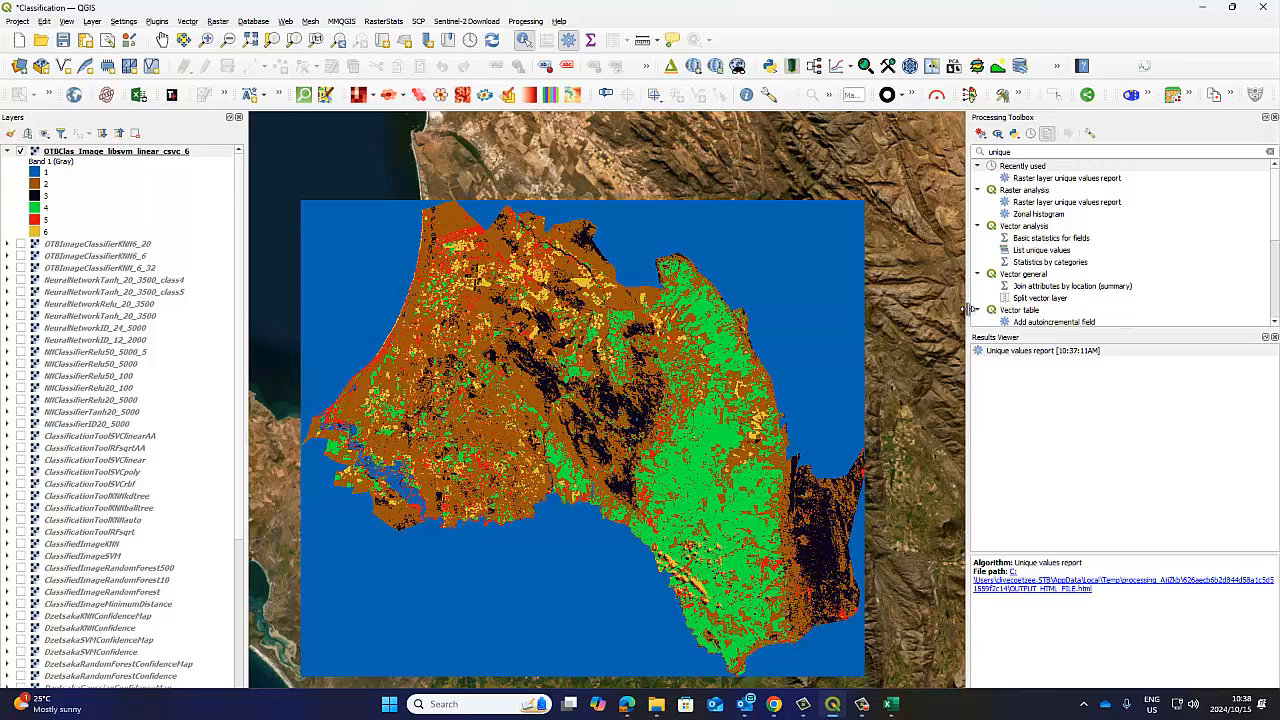
left_click_drag(970, 310, 991, 305)
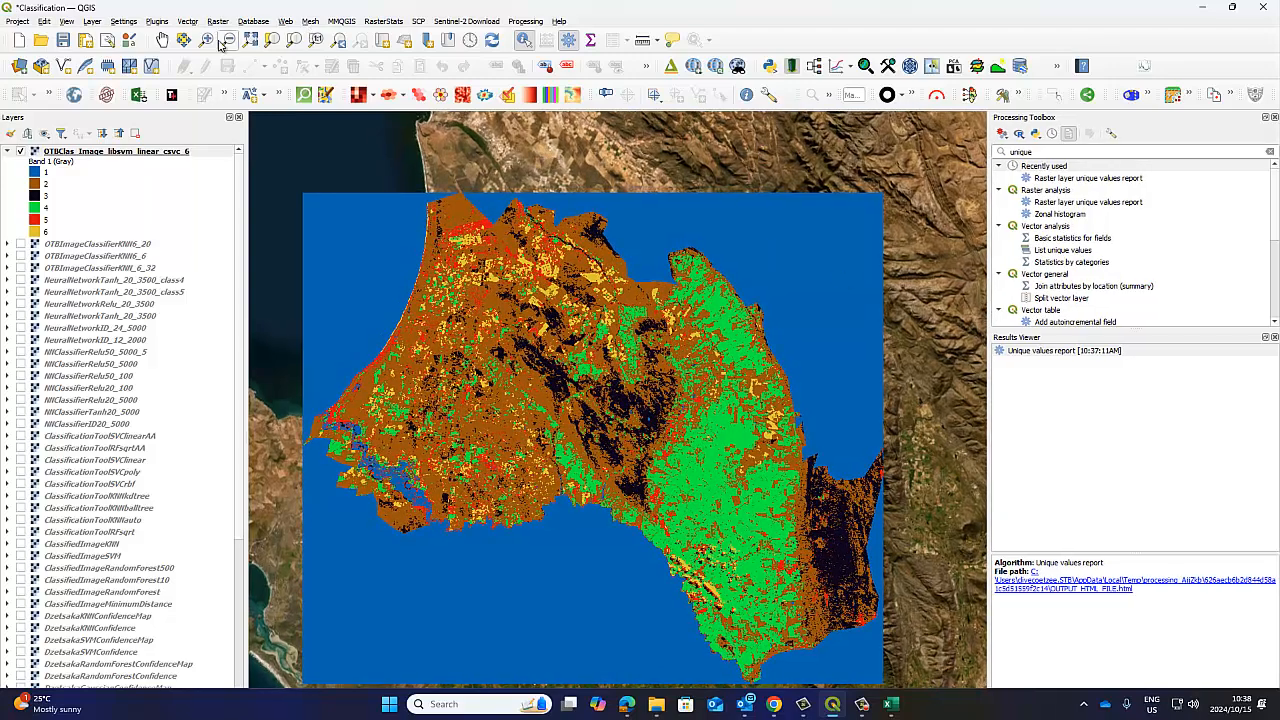
left_click(162, 40)
left_click_drag(551, 294, 566, 238)
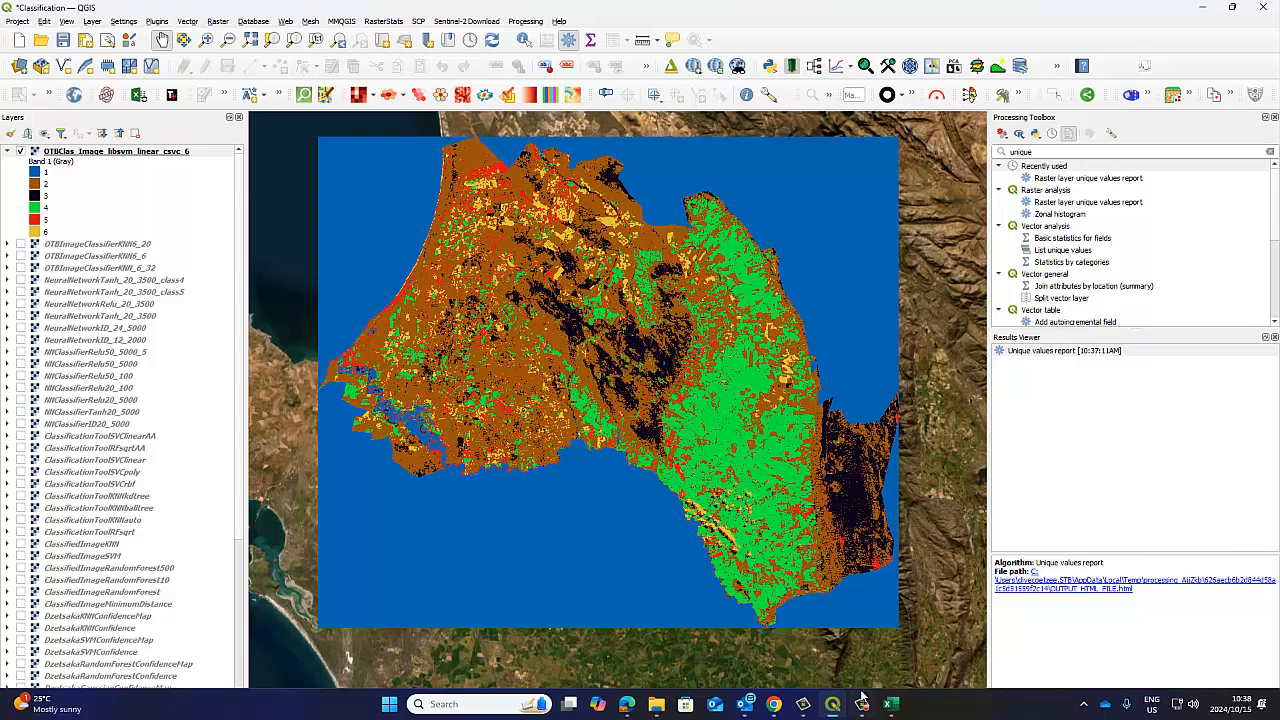
Switch to the Classification workbook in Excel and check the value 0 pixel count and area in the RFsqrt and OTB tables.
left_click(892, 706)
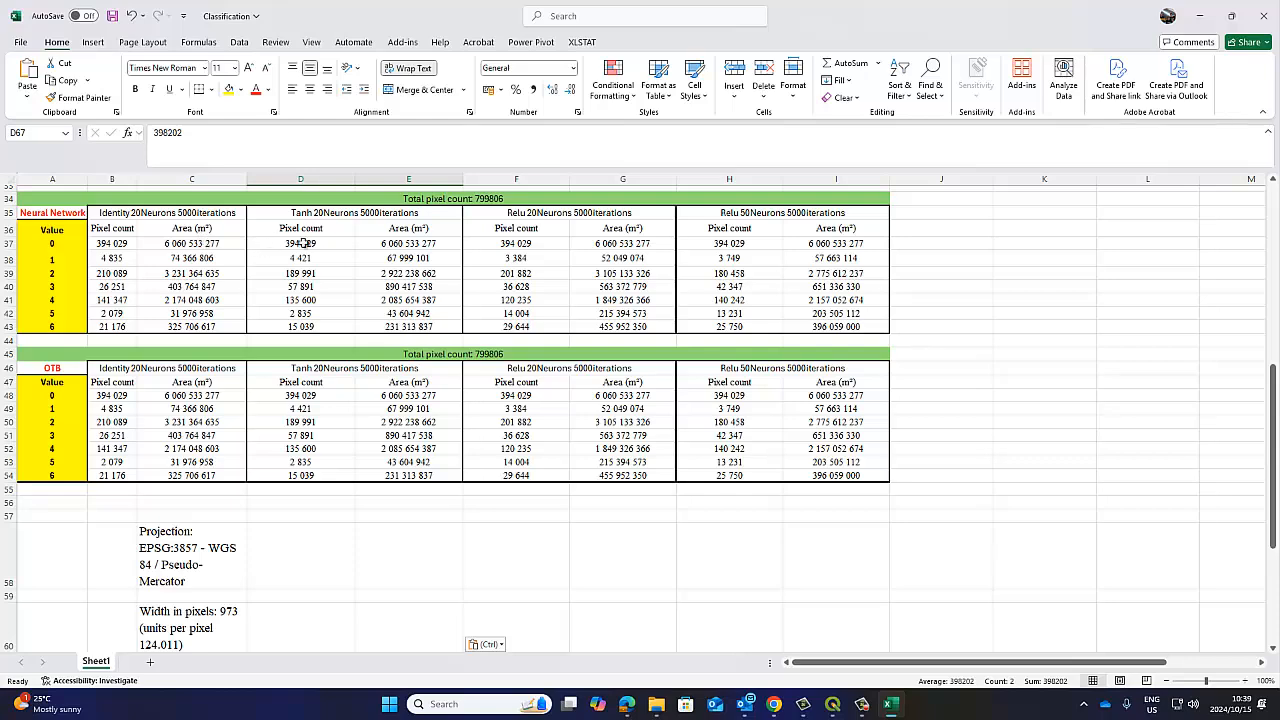
scroll(302, 243, "up", 7)
left_click(110, 371)
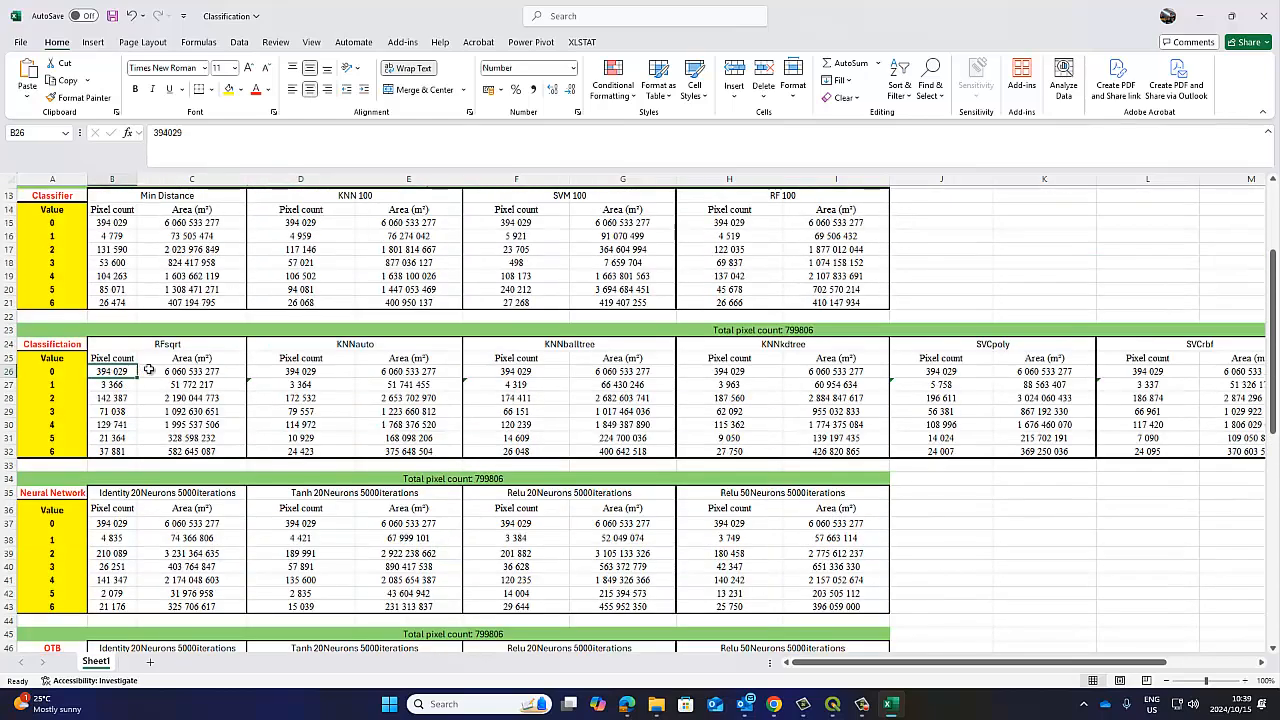
left_click(170, 371)
scroll(351, 366, "down", 7)
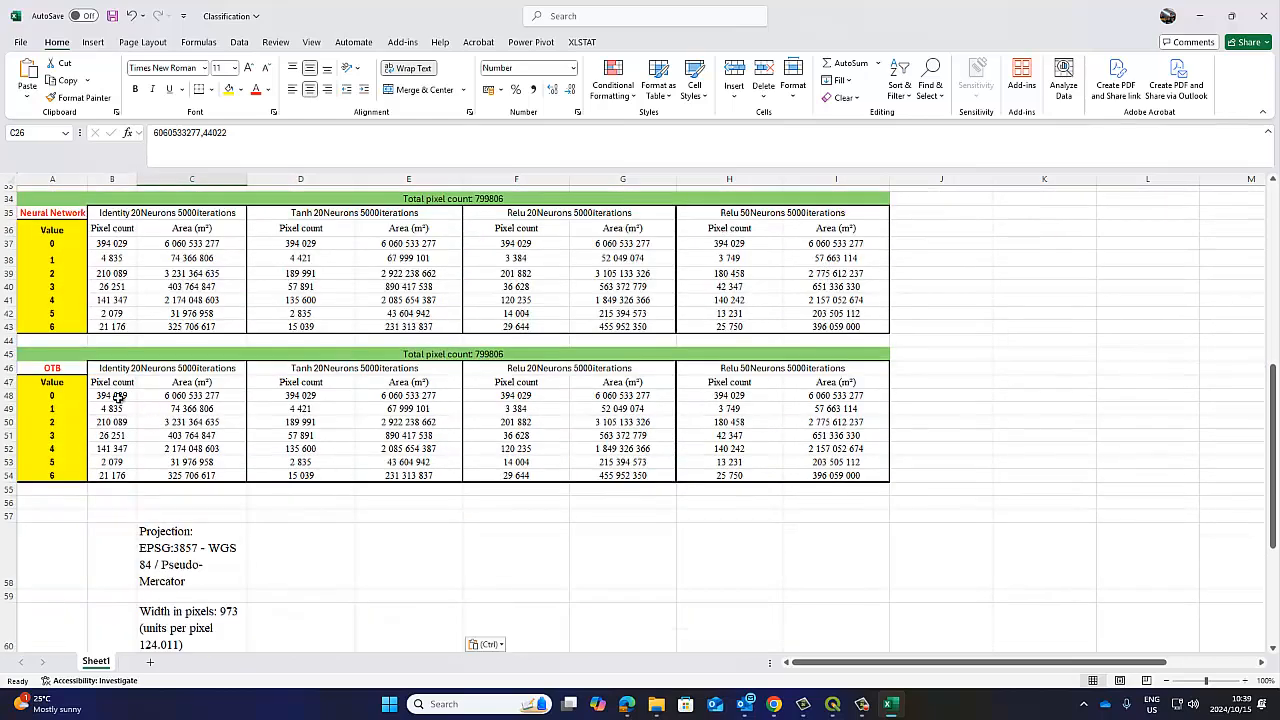
left_click_drag(118, 397, 182, 398)
scroll(183, 400, "down", 2)
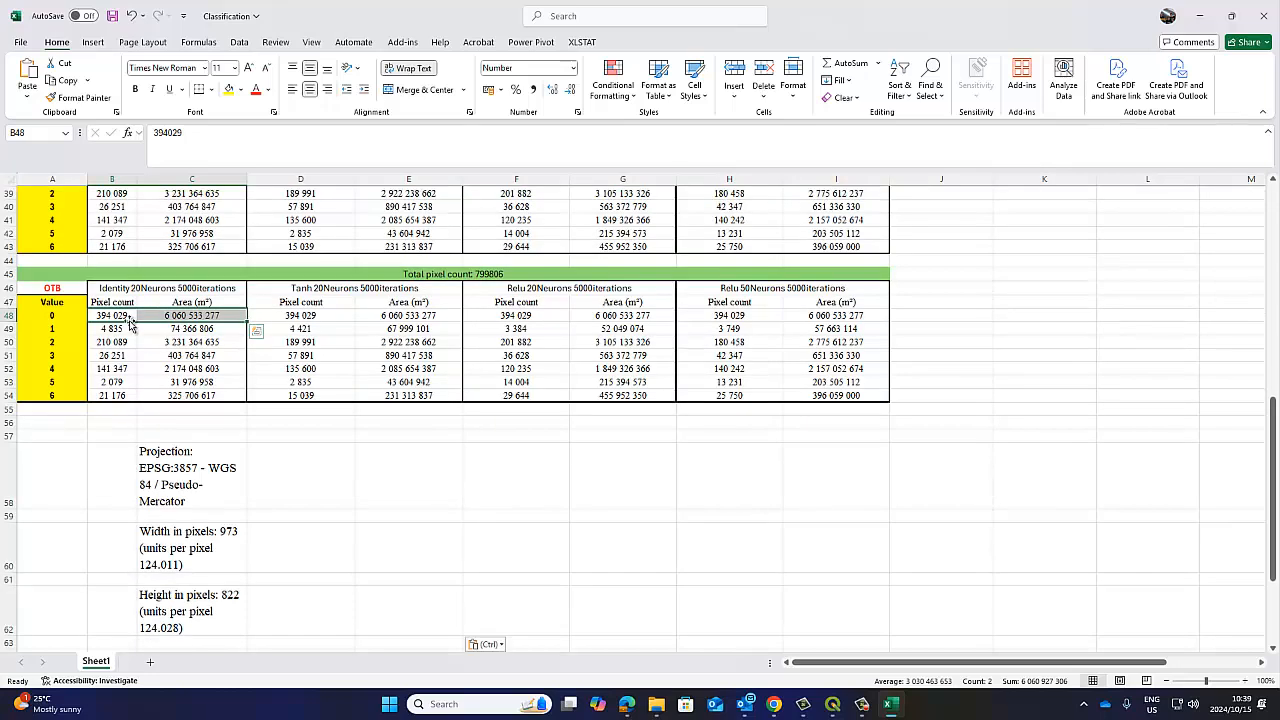
Compare the pasted report's pixel counts and areas for values 1 to 6 with the value 1 row of the OTB table.
scroll(256, 332, "down", 2)
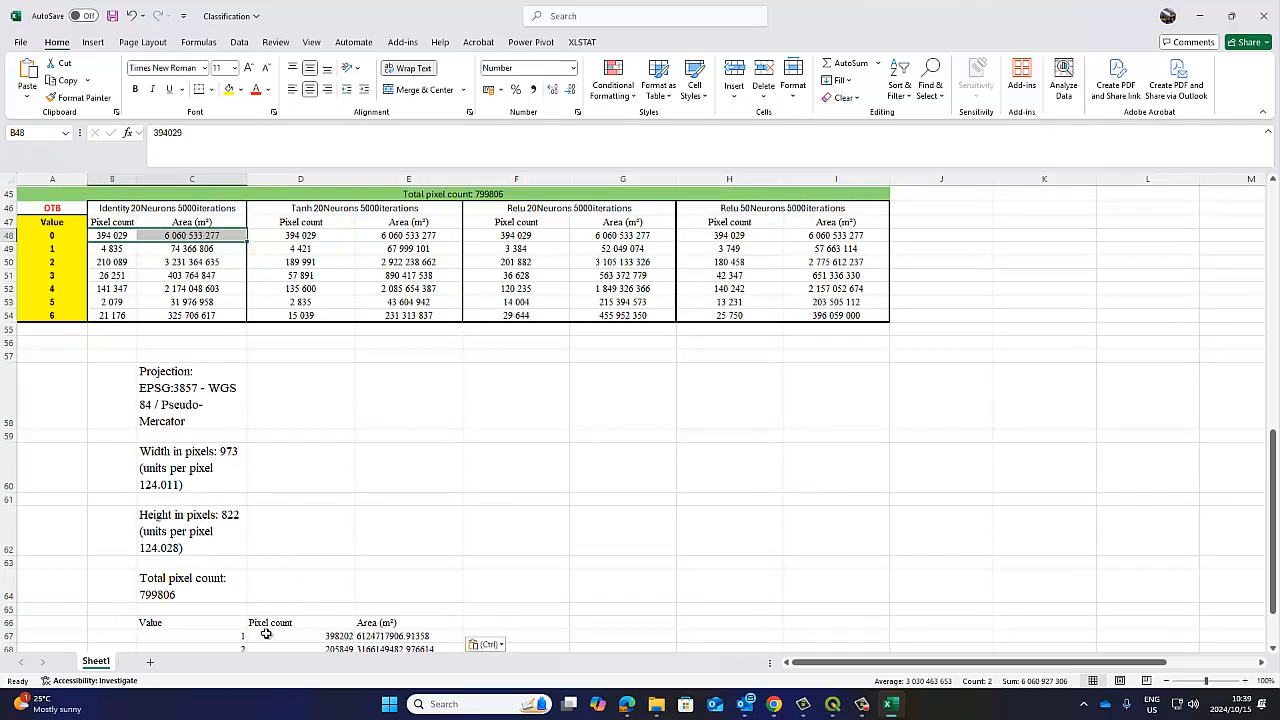
left_click_drag(288, 638, 410, 637)
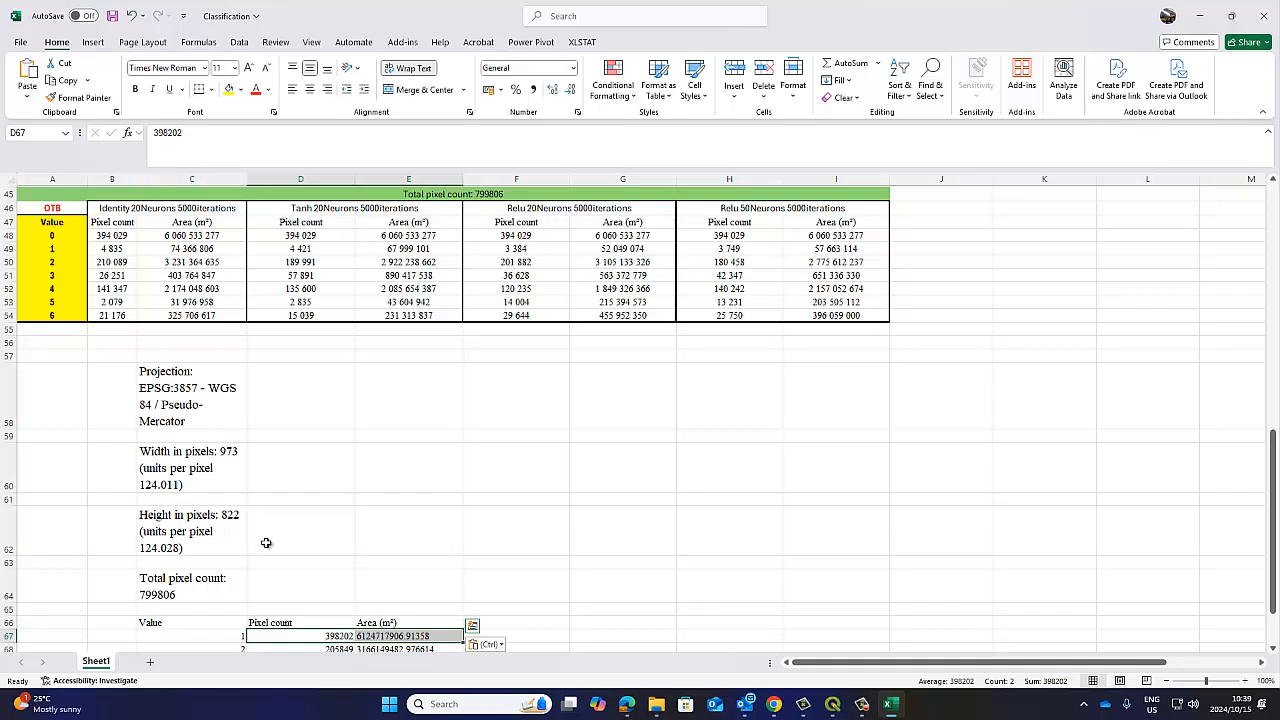
left_click_drag(110, 248, 190, 248)
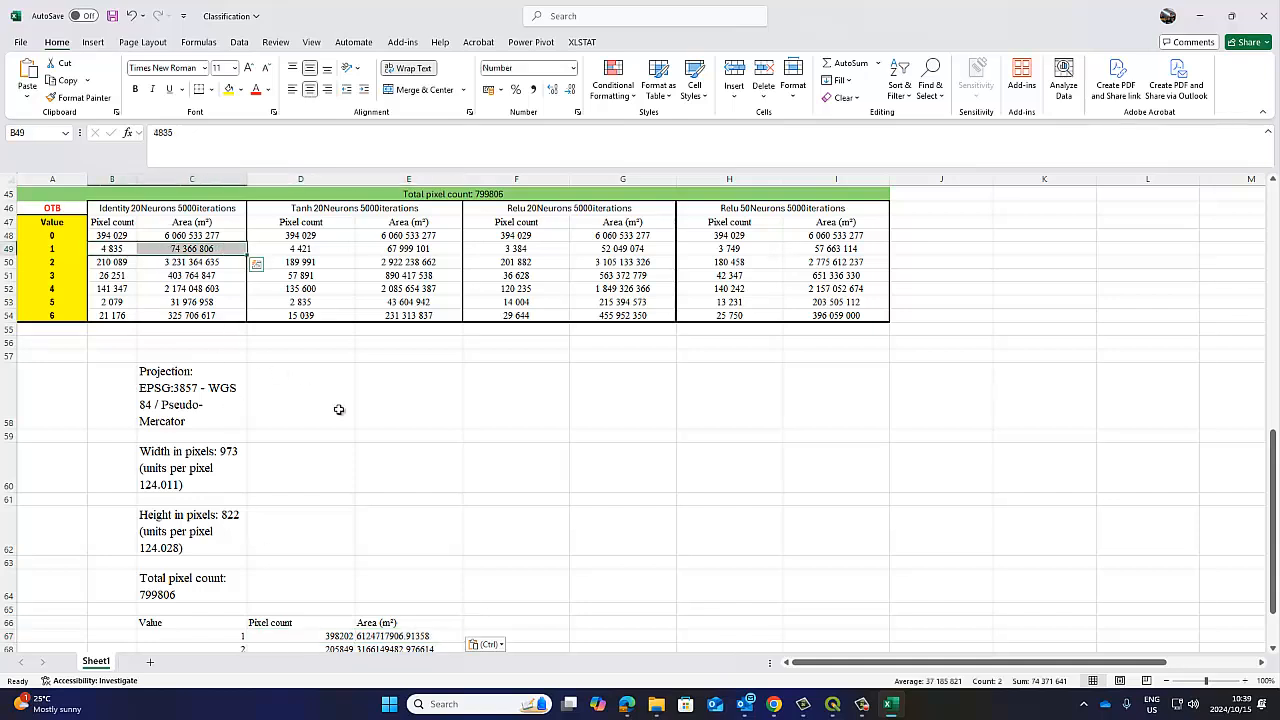
scroll(367, 423, "down", 4)
left_click_drag(320, 449, 420, 503)
scroll(880, 289, "up", 10)
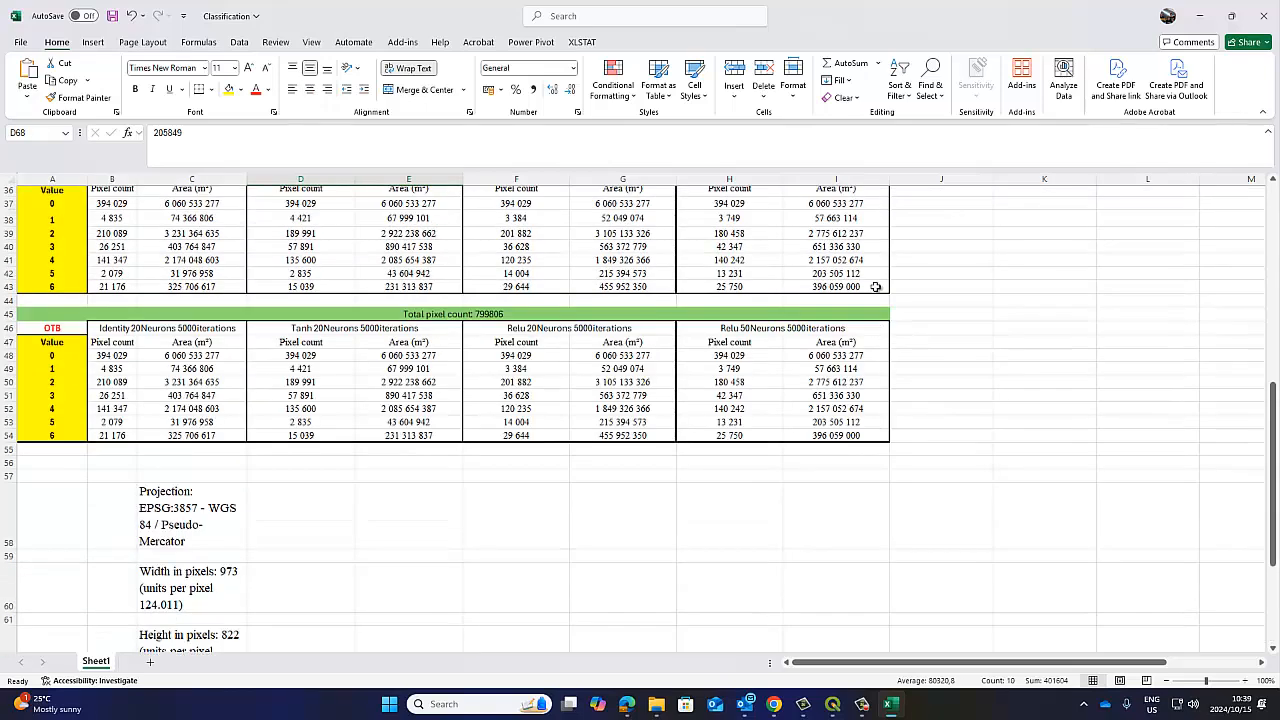
Save the Classification workbook and return to QGIS.
left_click(112, 16)
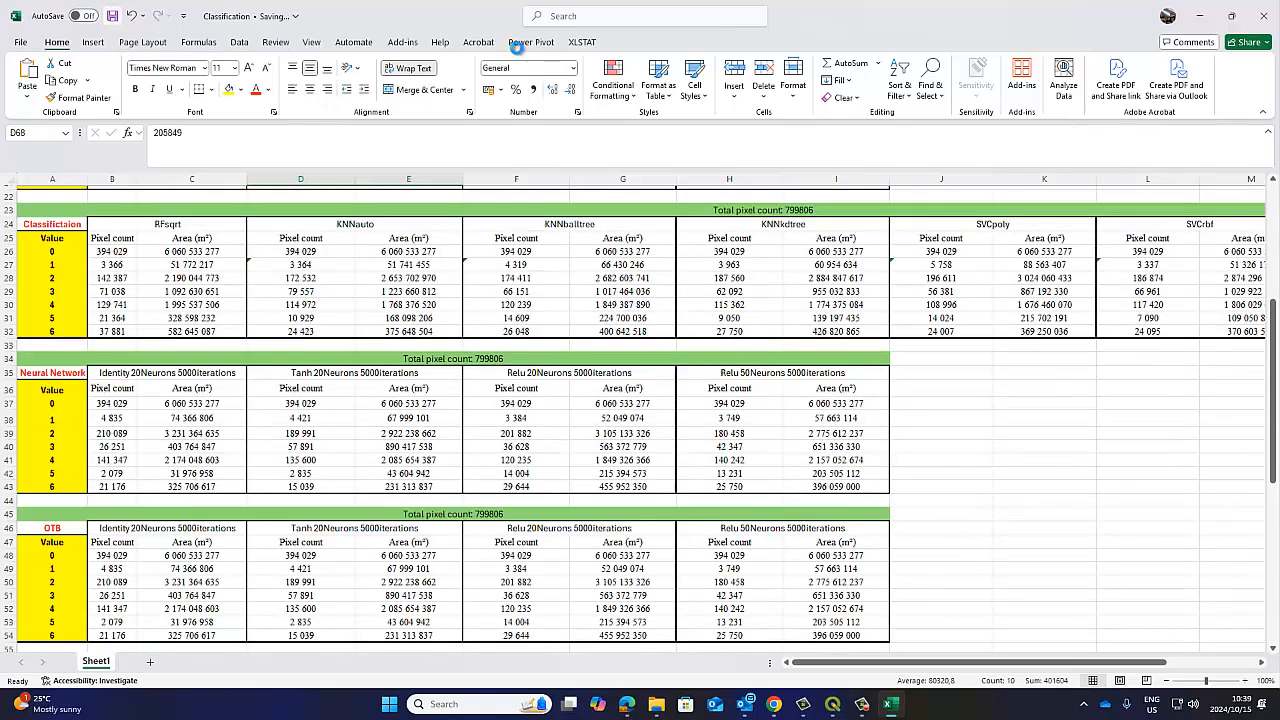
left_click(1198, 16)
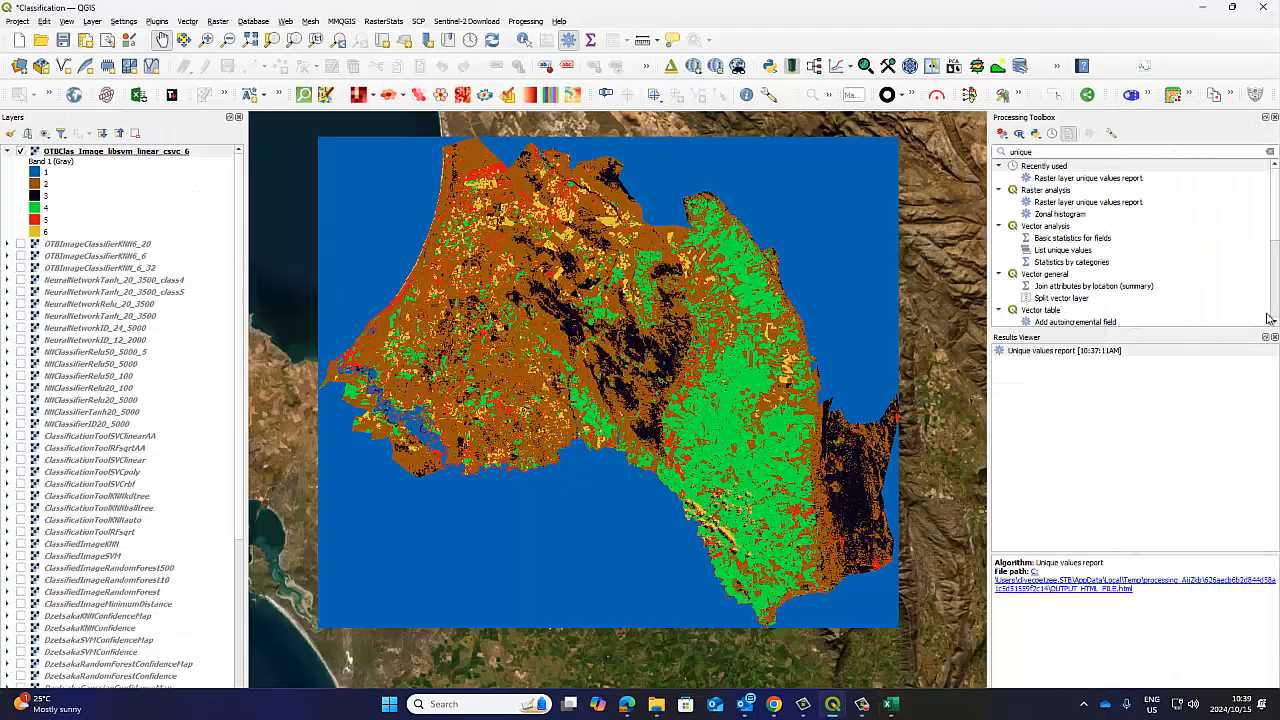
Clear the Processing Toolbox search, close the Results Viewer, and expand the Learning group of the OTB tools.
left_click(1270, 152)
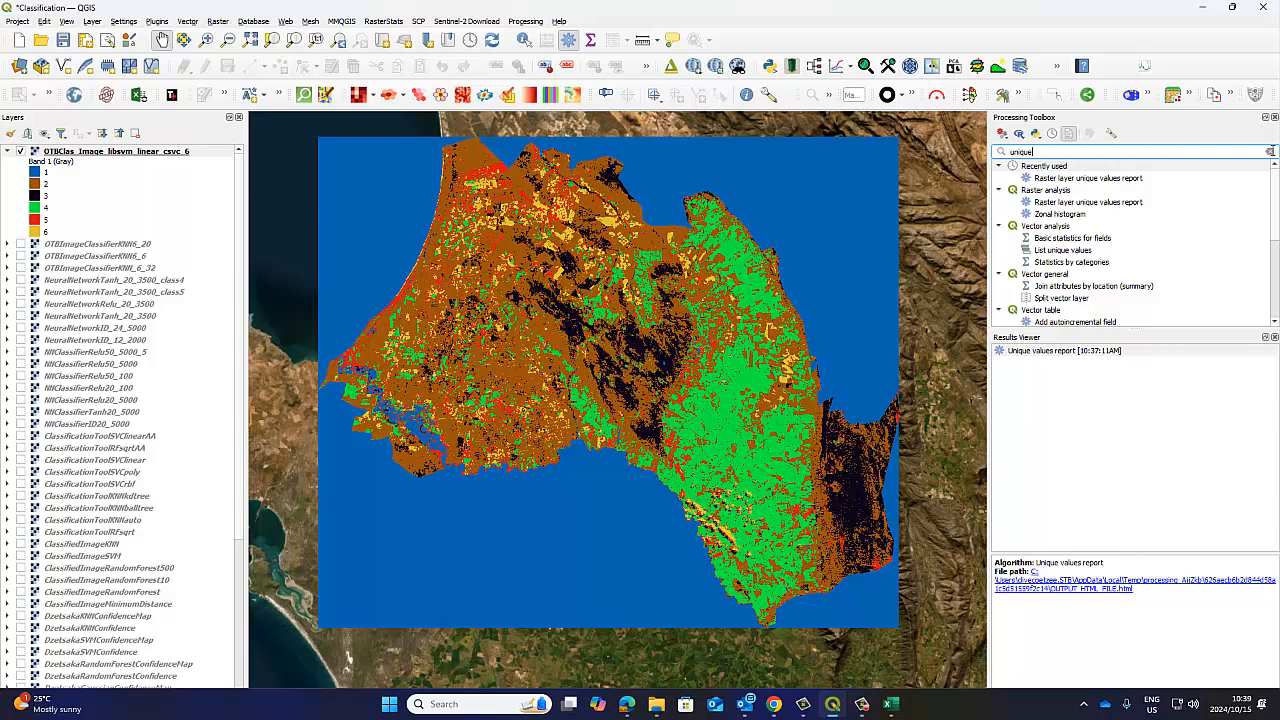
left_click(1274, 338)
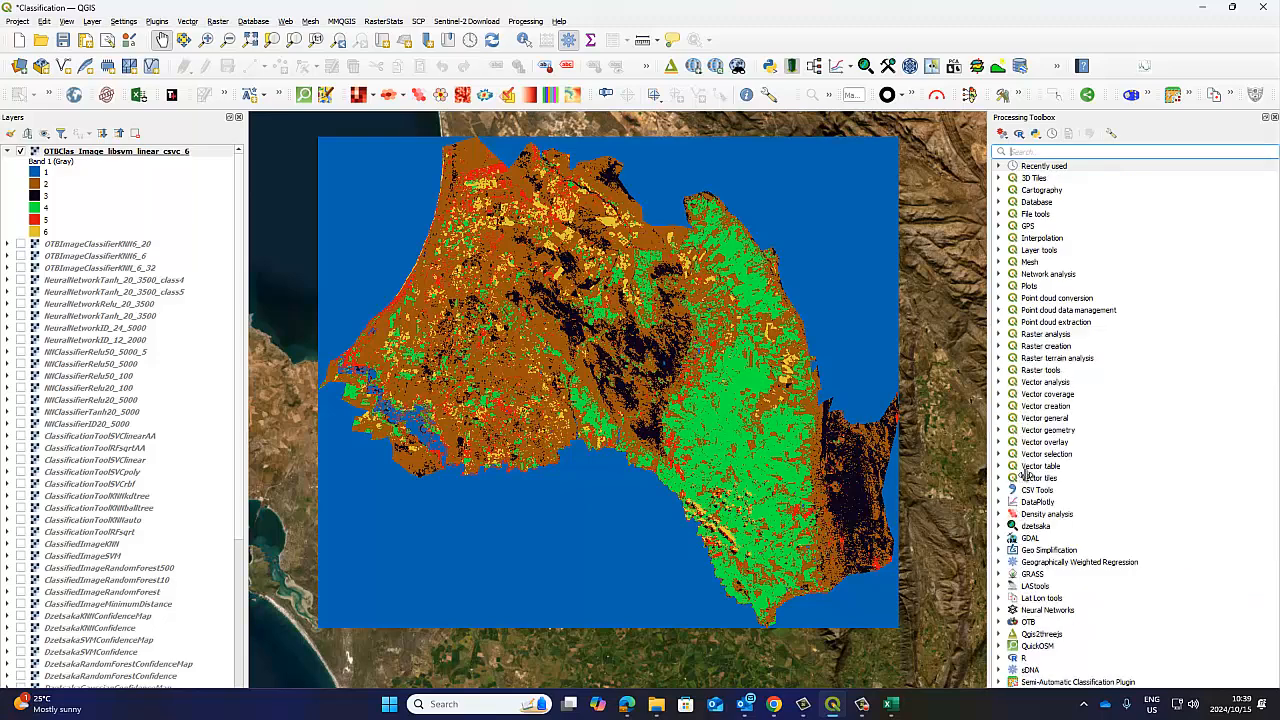
double_click(1078, 621)
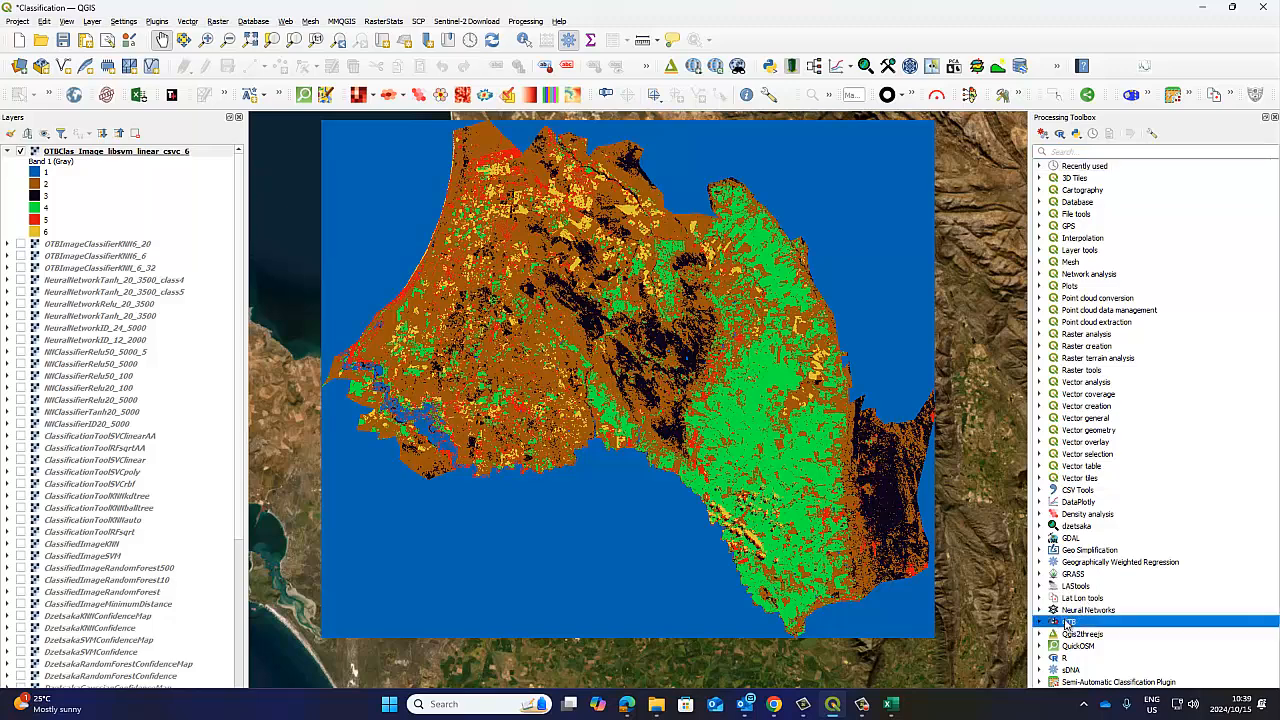
scroll(1113, 557, "down", 2)
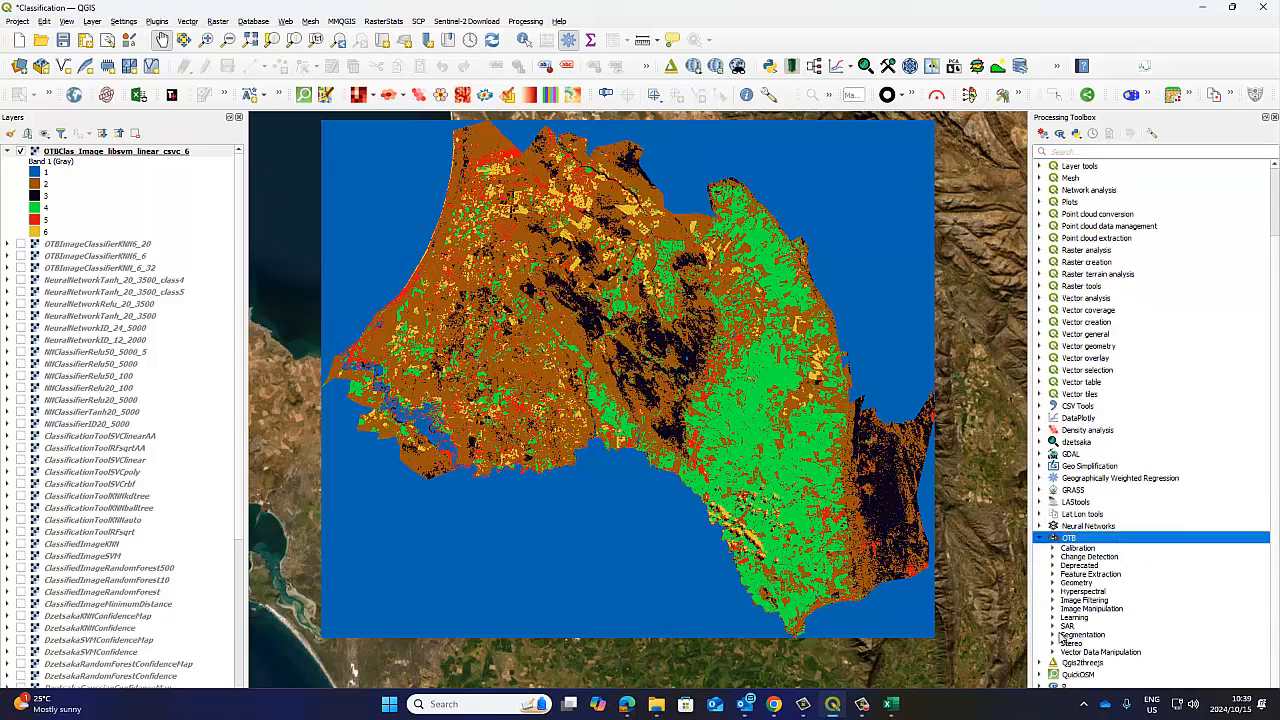
left_click(1053, 618)
scroll(1105, 545, "down", 7)
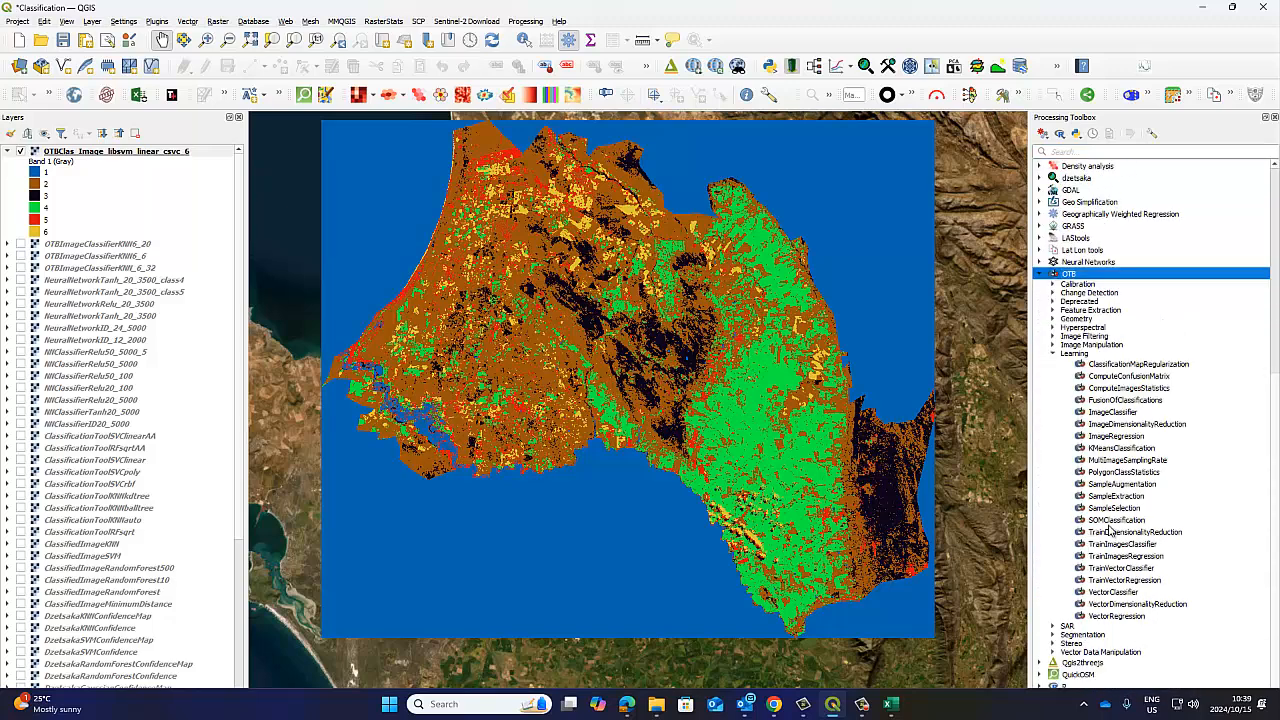
left_click_drag(585, 320, 587, 344)
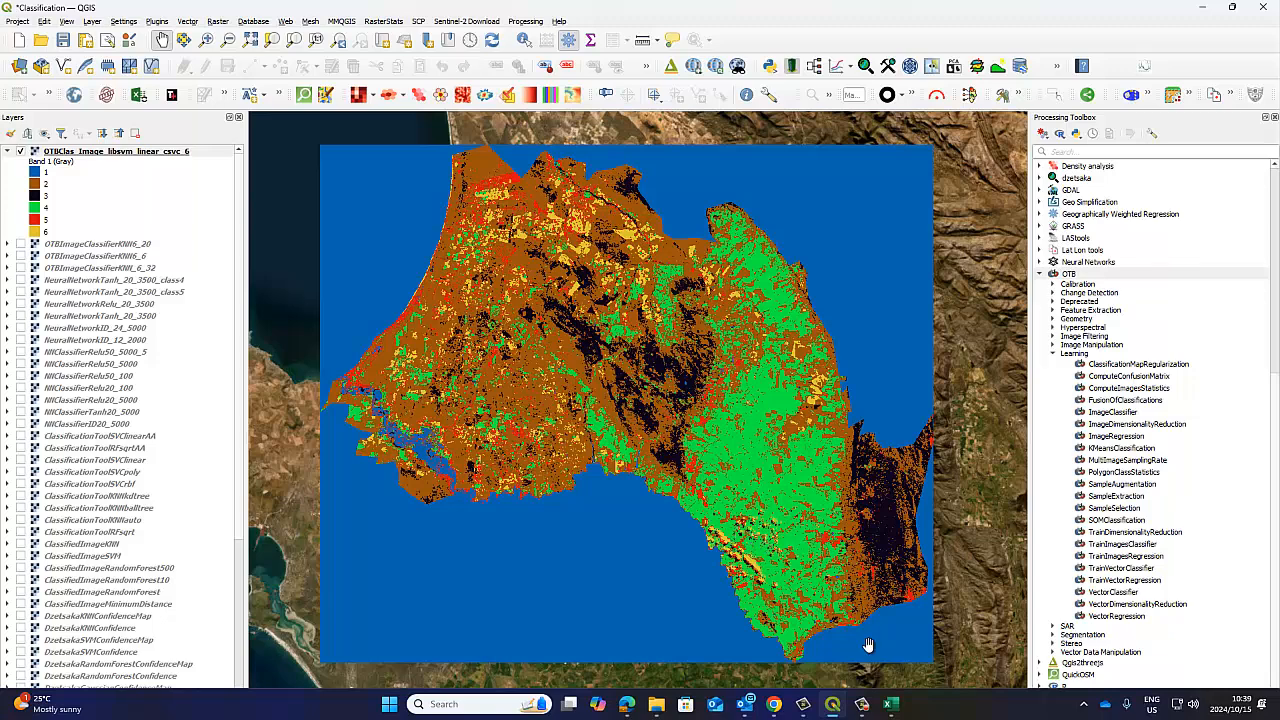
mouse_move(889, 710)
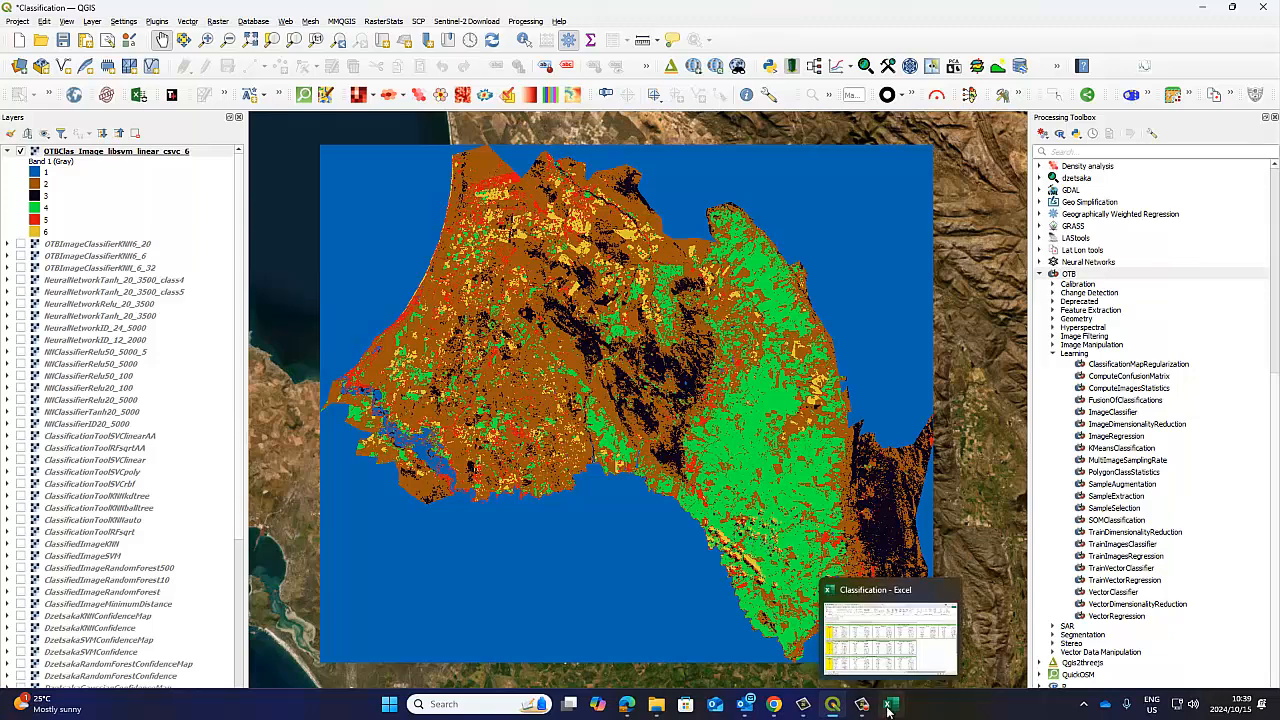
left_click(889, 708)
left_click(889, 708)
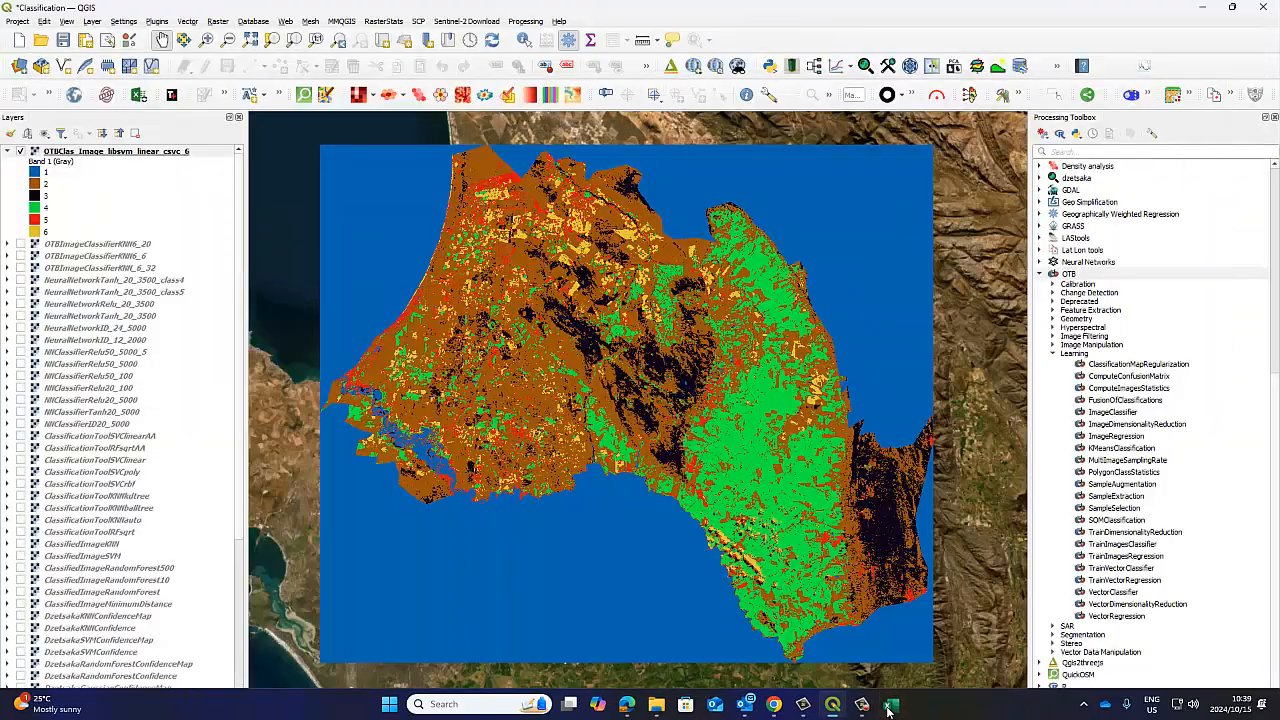
left_click(144, 153)
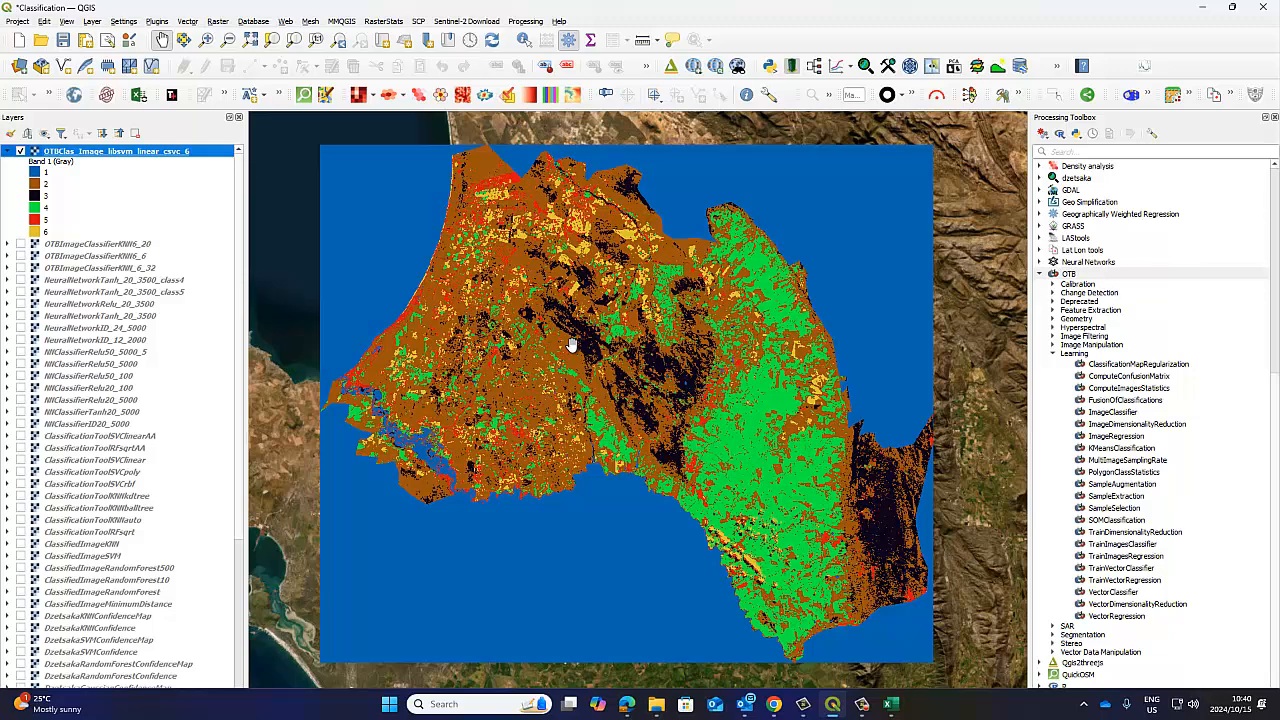
left_click_drag(612, 354, 621, 340)
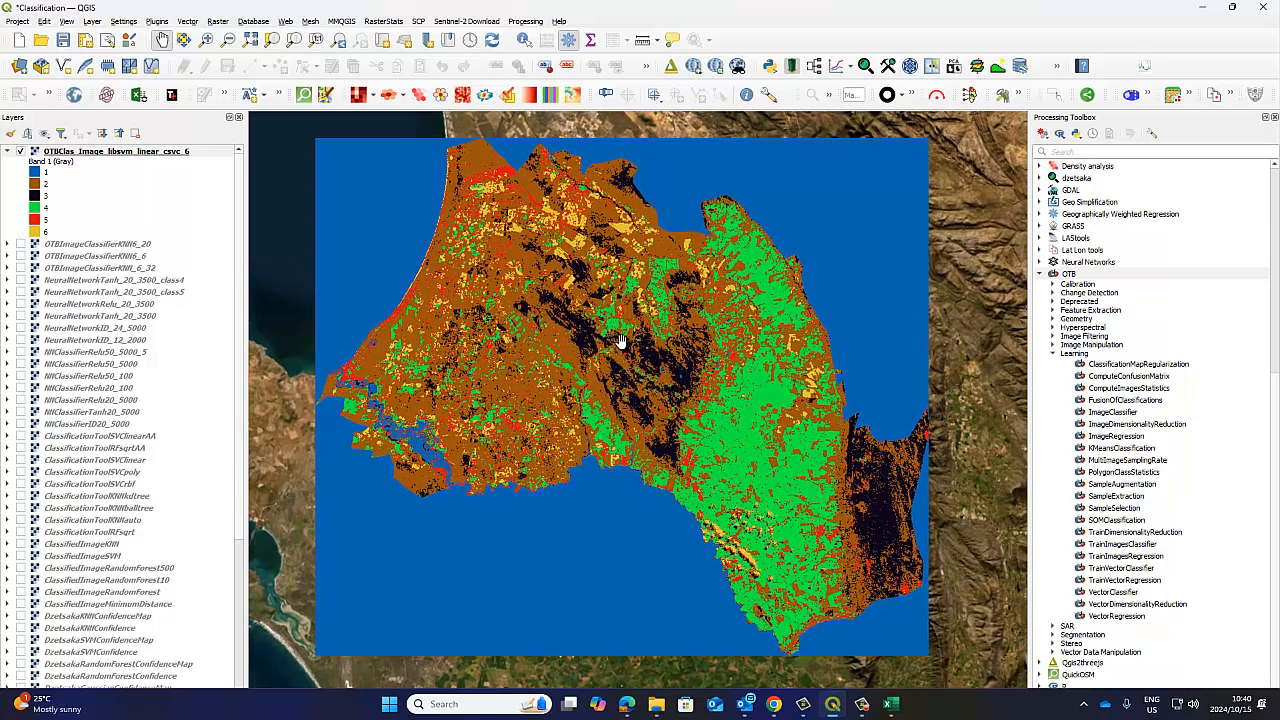